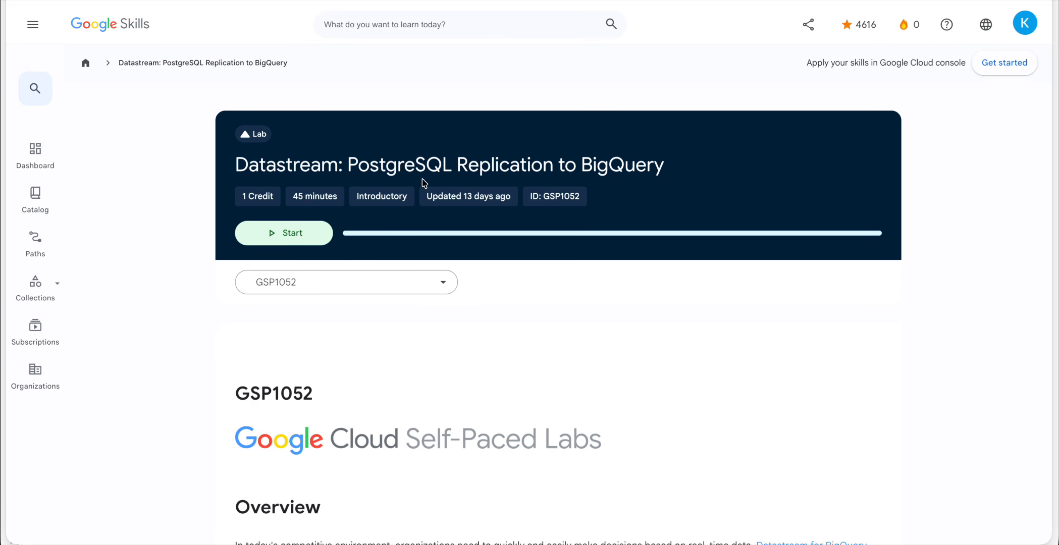
# Read the lab overview, highlighting its BigQuery, PostgreSQL and Datastream objectives.
pyautogui.doubleClick(633, 171)
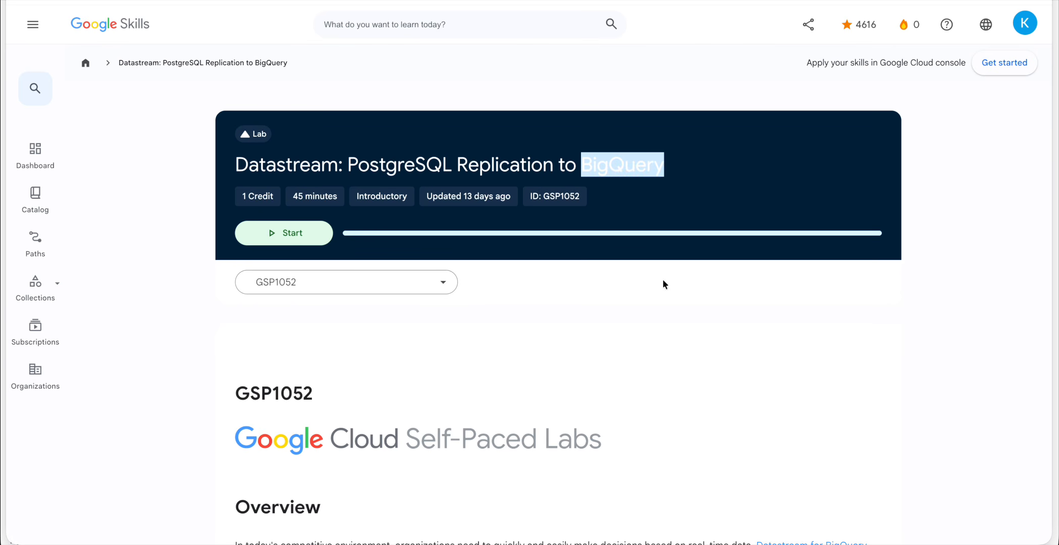
pyautogui.scroll(-9, 662, 402)
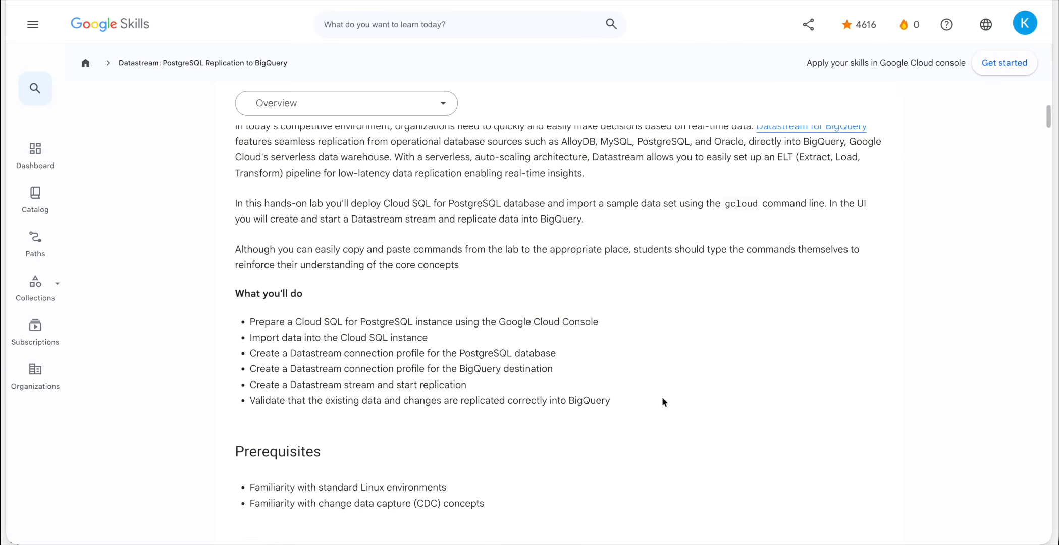
pyautogui.scroll(-1, 561, 406)
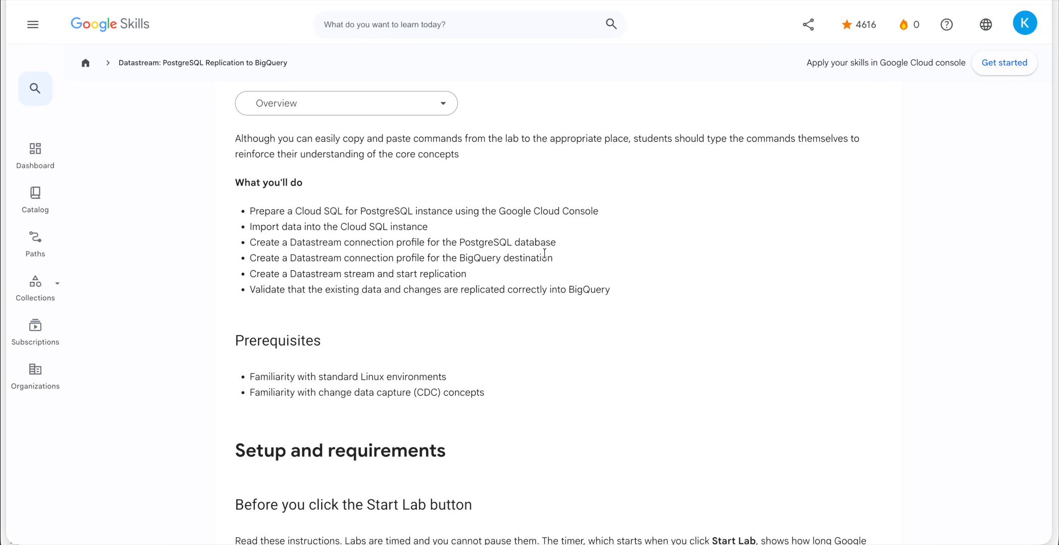
pyautogui.doubleClick(471, 243)
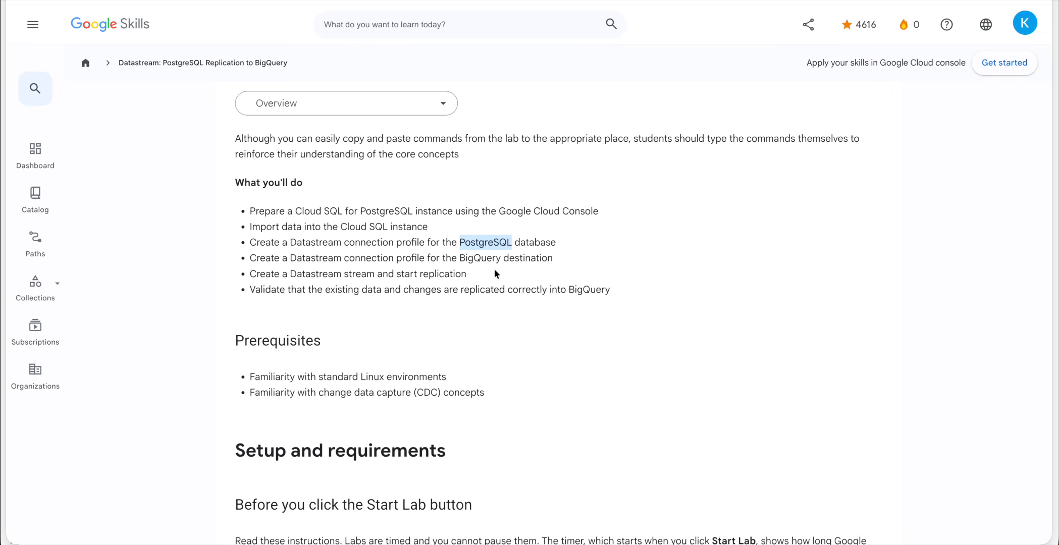
pyautogui.doubleClick(482, 258)
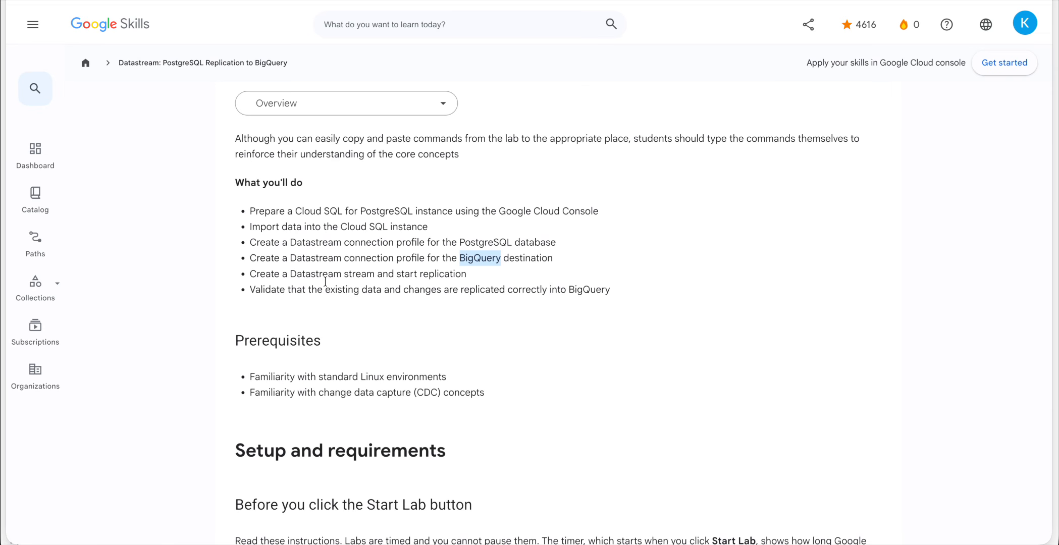
pyautogui.moveTo(274, 243); pyautogui.dragTo(474, 272)
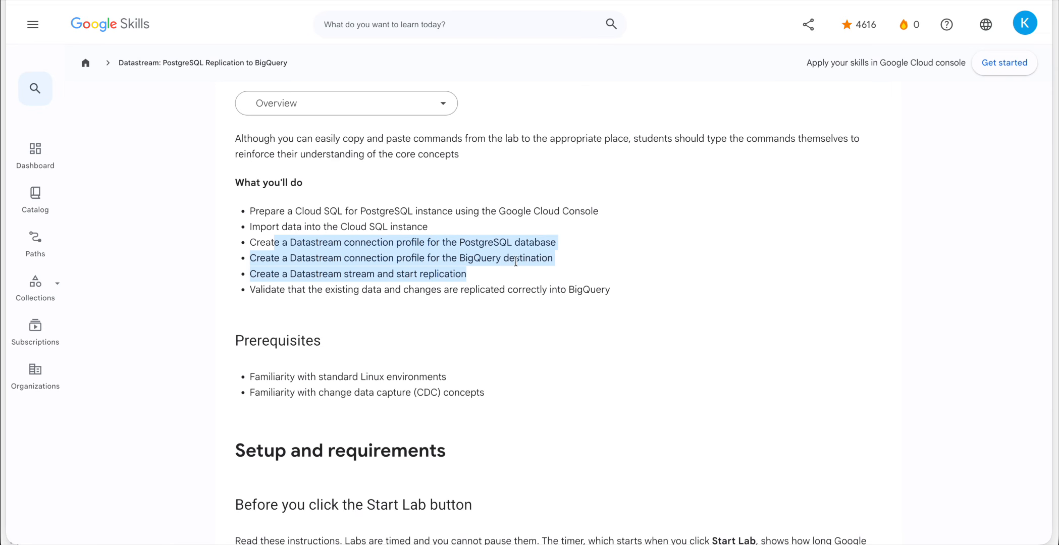
pyautogui.doubleClick(308, 275)
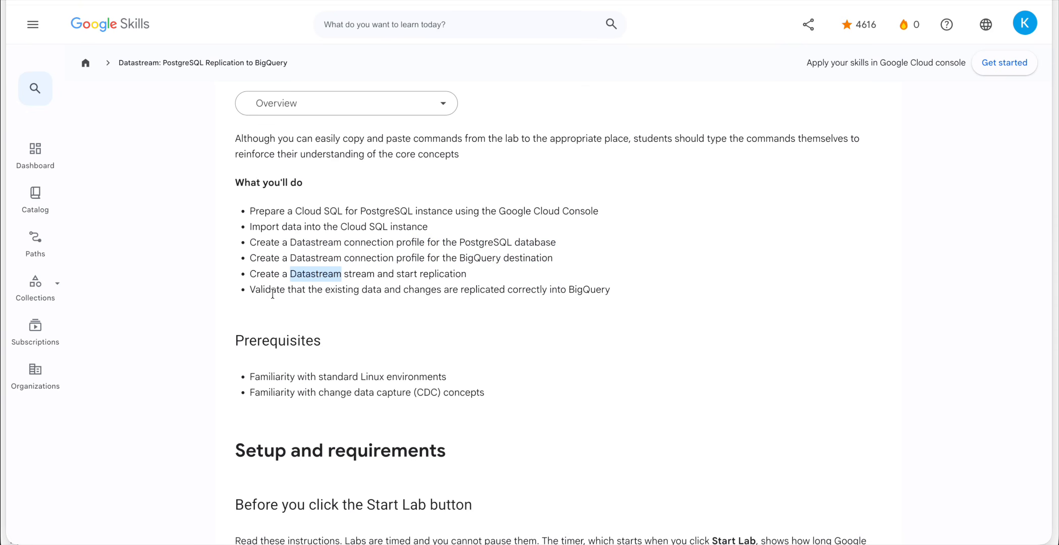
pyautogui.moveTo(256, 289); pyautogui.dragTo(499, 289)
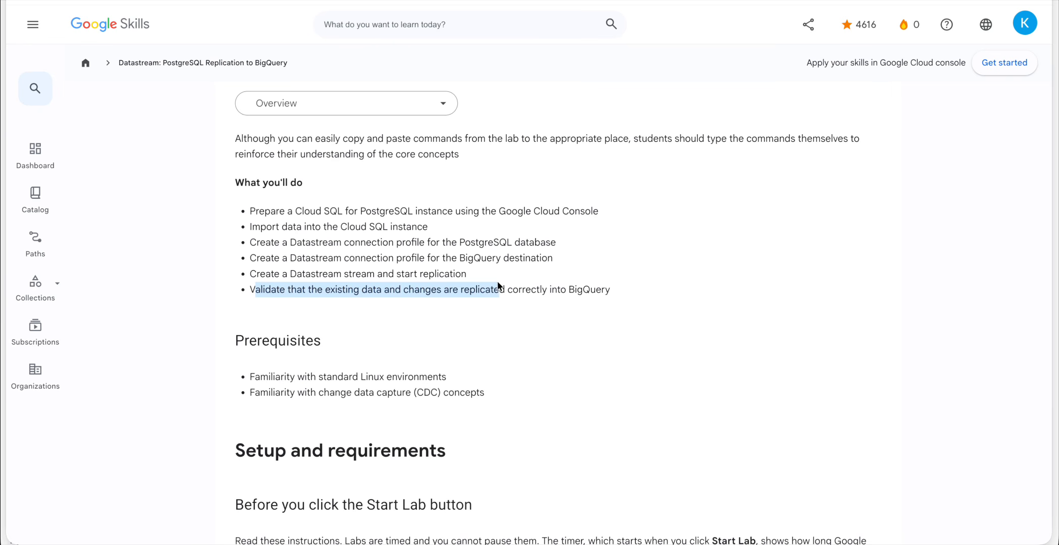
pyautogui.scroll(-1, 607, 352)
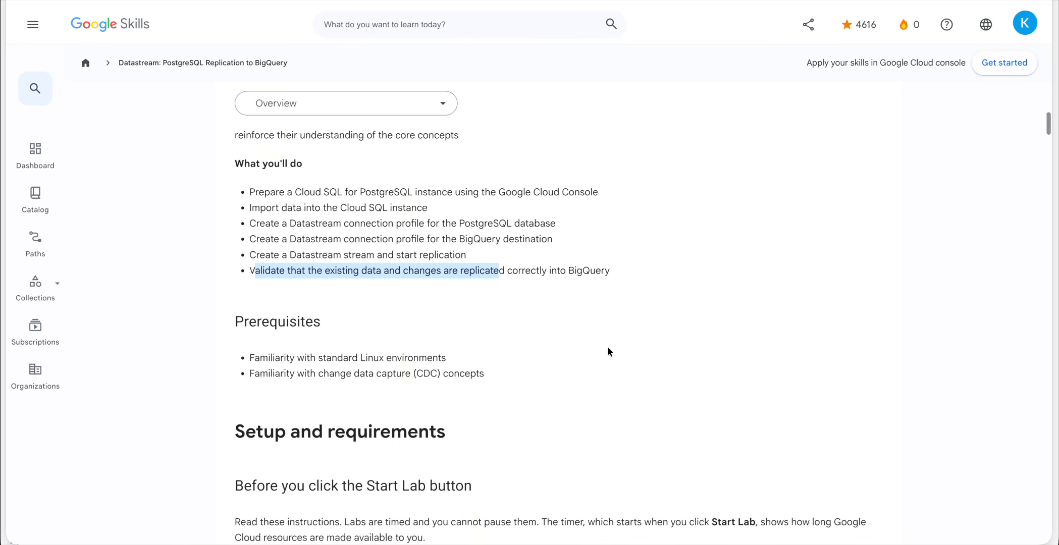
pyautogui.scroll(-2, 608, 352)
pyautogui.scroll(-10, 607, 352)
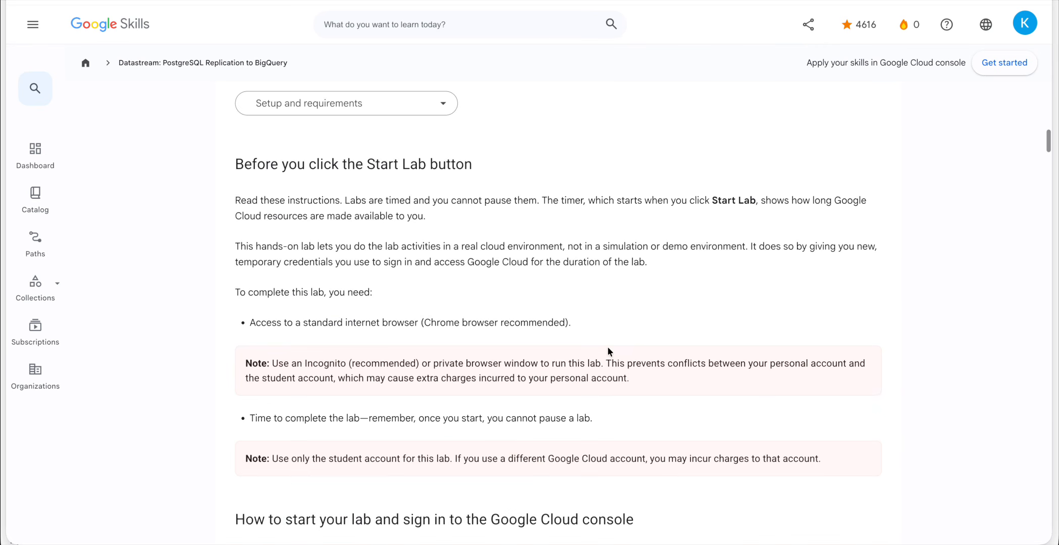
pyautogui.scroll(-5, 608, 351)
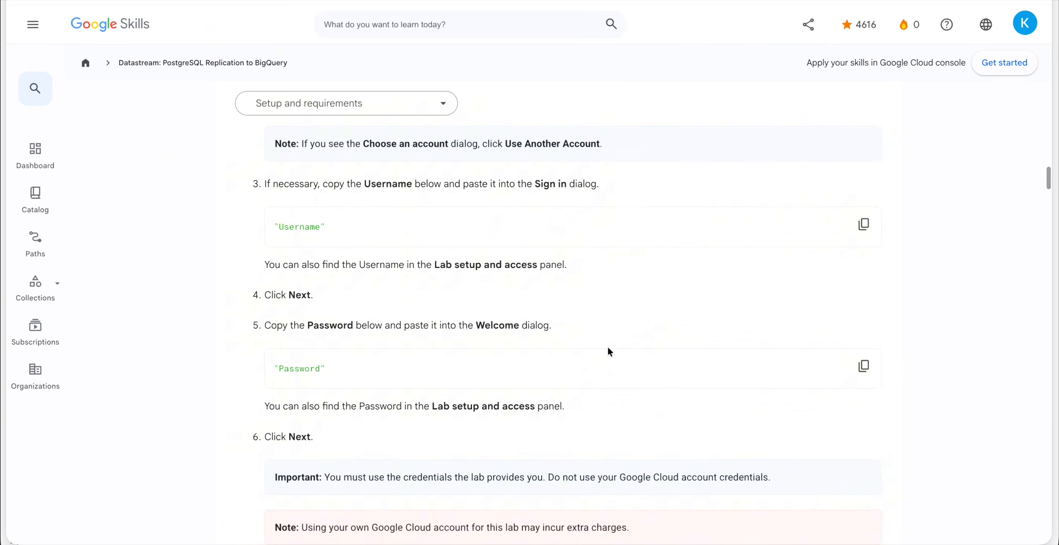
# Start the lab and open the Google Cloud console link in an incognito window.
pyautogui.press('Home')
pyautogui.click(302, 236)
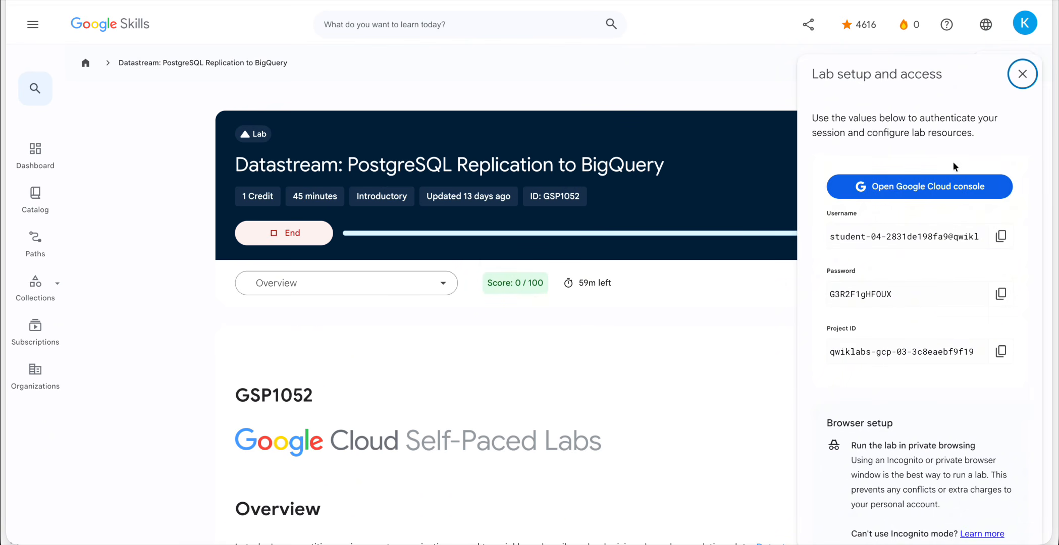
pyautogui.rightClick(910, 193)
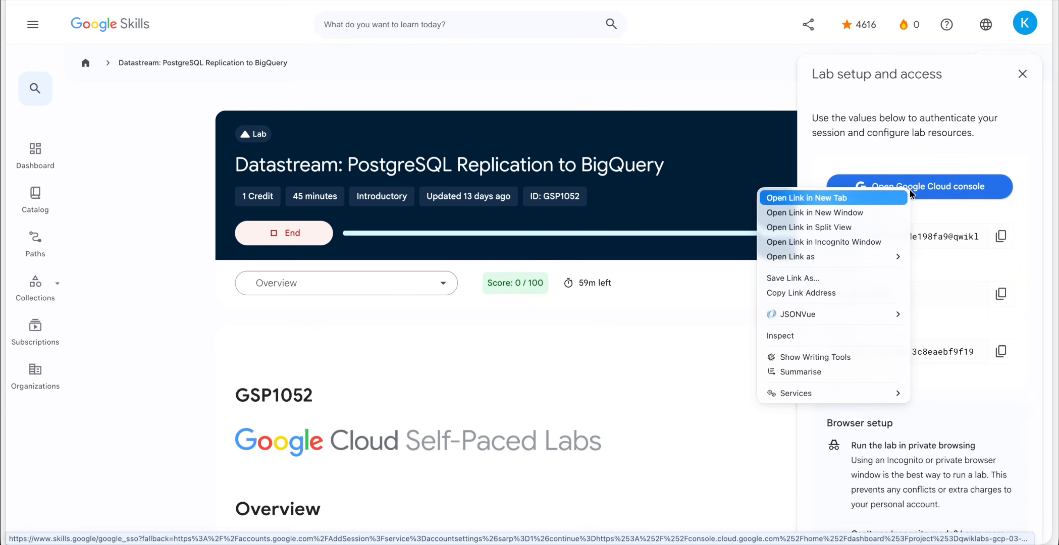
pyautogui.click(883, 244)
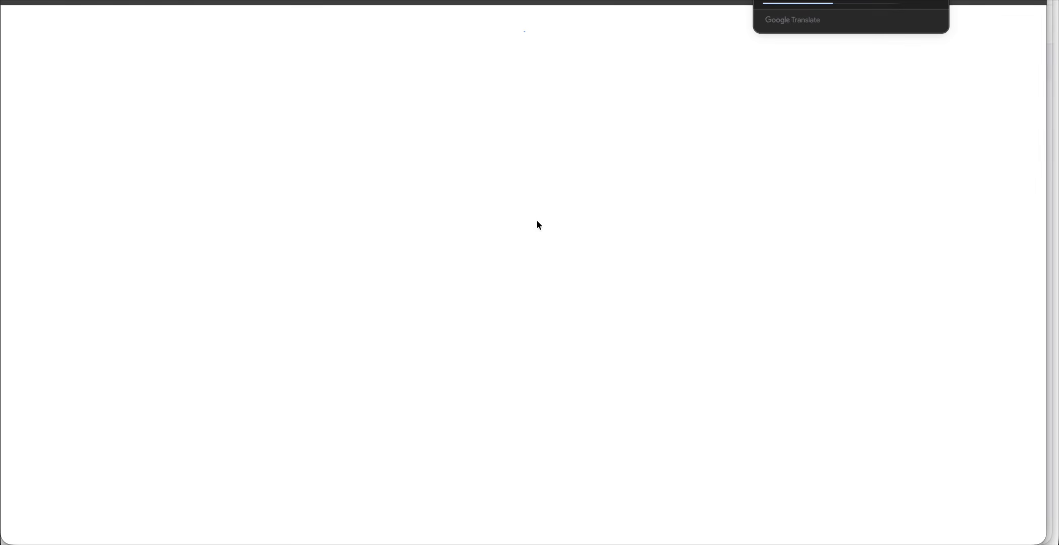
# Acknowledge the sign-in notice, accept the Google Cloud terms of service, and dismiss the cookie notice.
pyautogui.click(493, 356)
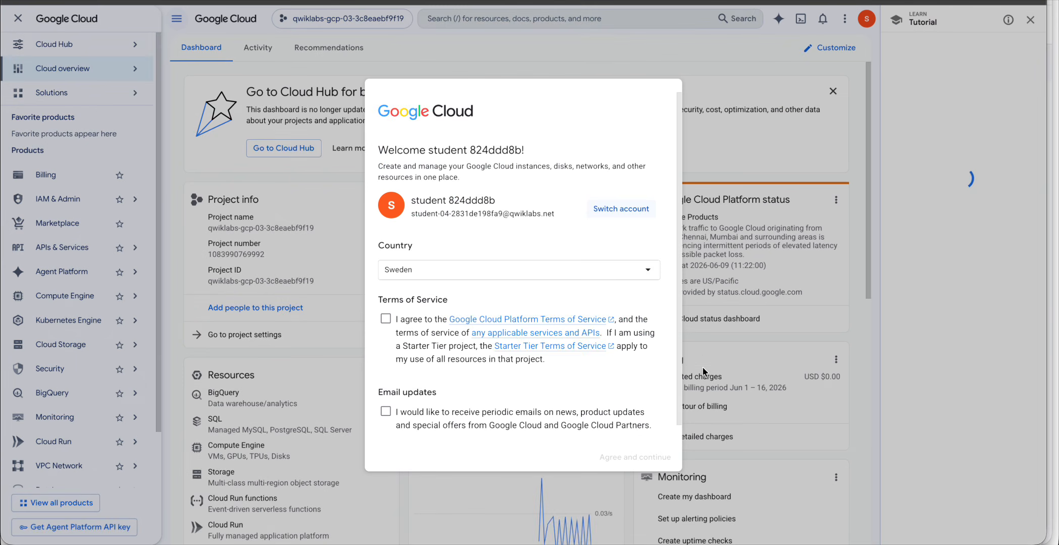
pyautogui.click(385, 318)
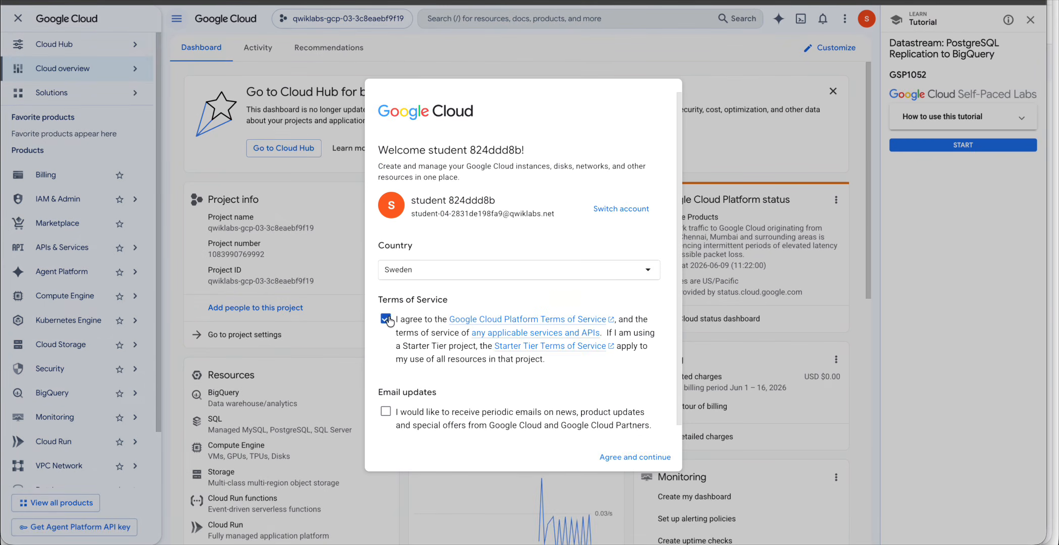
pyautogui.scroll(-1, 625, 386)
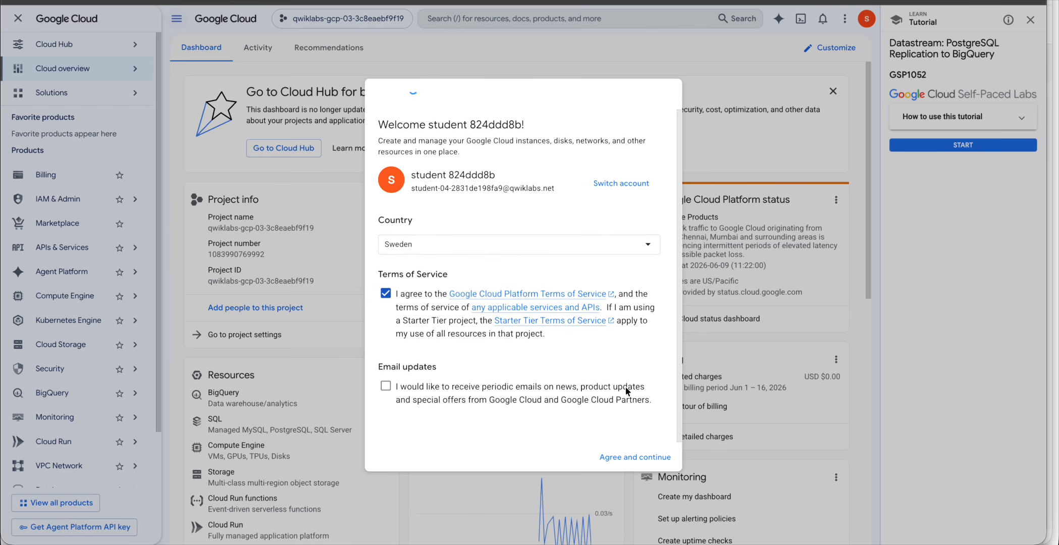
pyautogui.click(634, 457)
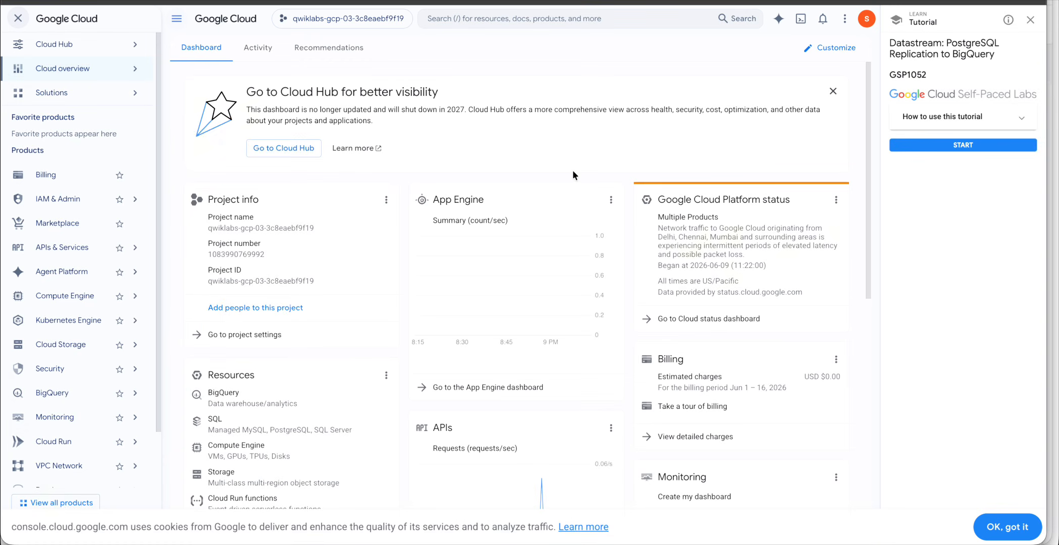
pyautogui.click(1007, 527)
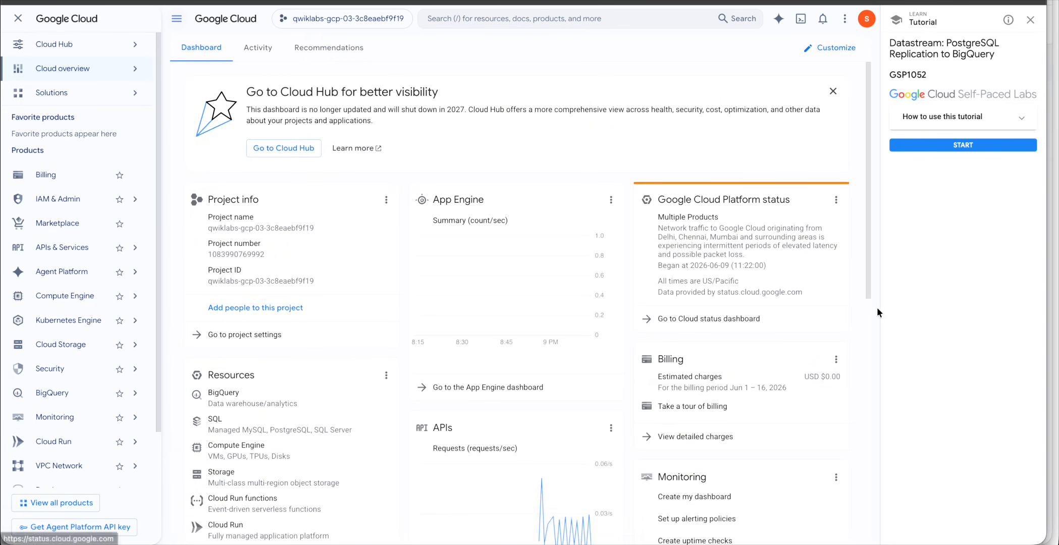
# Start the lab tutorial in the side panel and advance it to step 2, Setup and requirements.
pyautogui.click(985, 146)
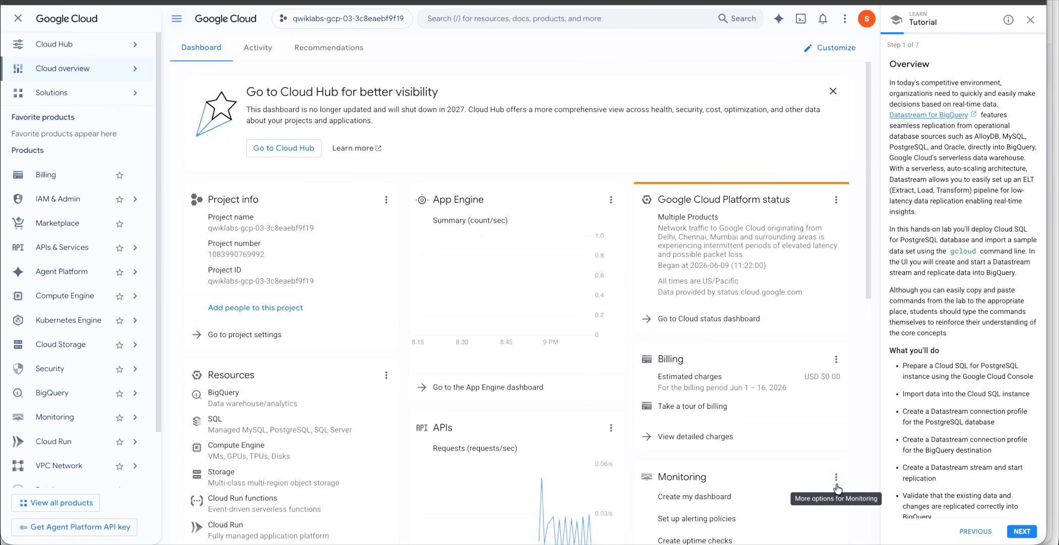
pyautogui.scroll(-3, 965, 437)
pyautogui.click(1022, 531)
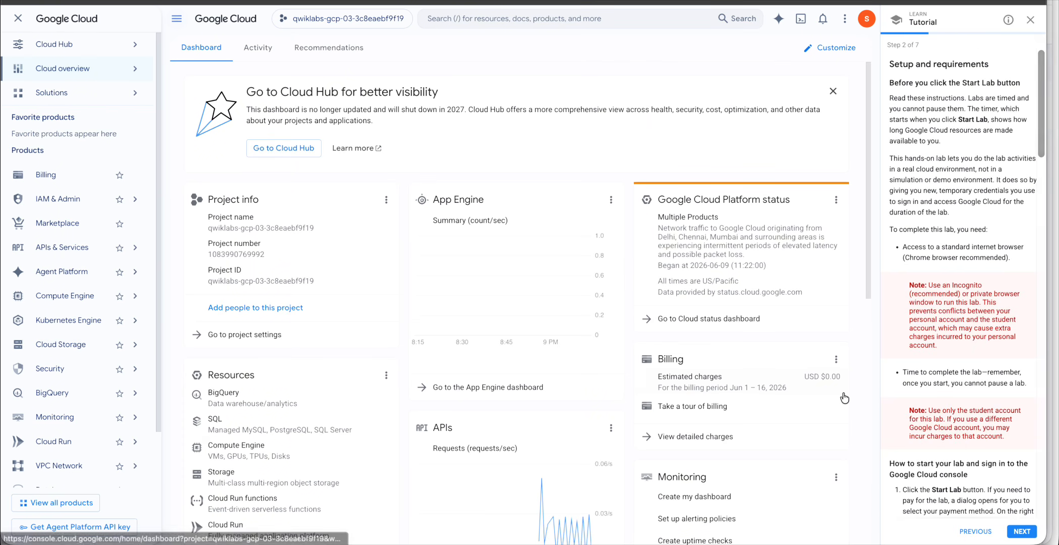
pyautogui.scroll(-5, 973, 410)
pyautogui.scroll(-3, 973, 410)
pyautogui.hotkey('ctrl', 'Up')
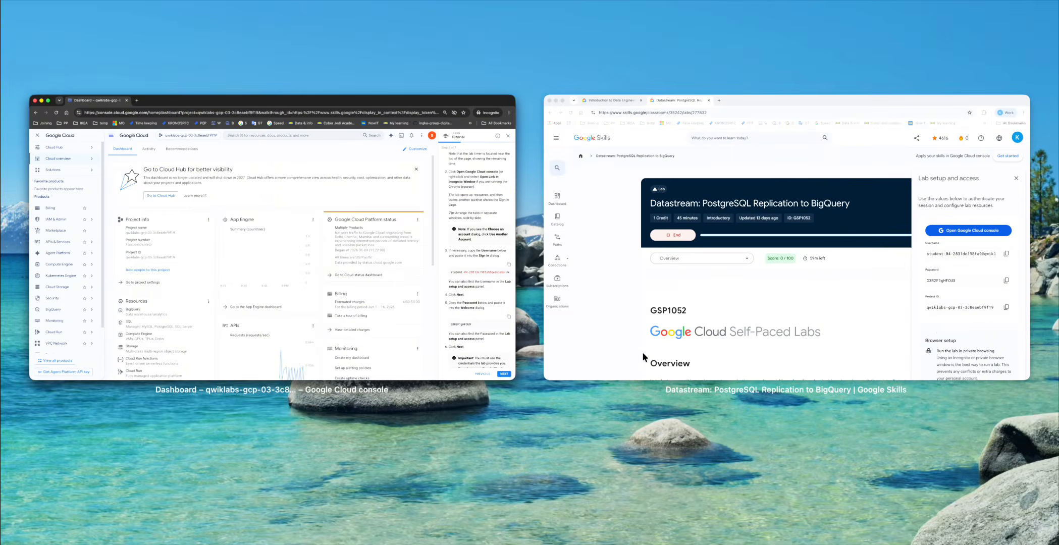
# Return to the lab page, close the setup panel, and read through the Cloud Shell activation steps.
pyautogui.click(797, 248)
pyautogui.scroll(-7, 665, 398)
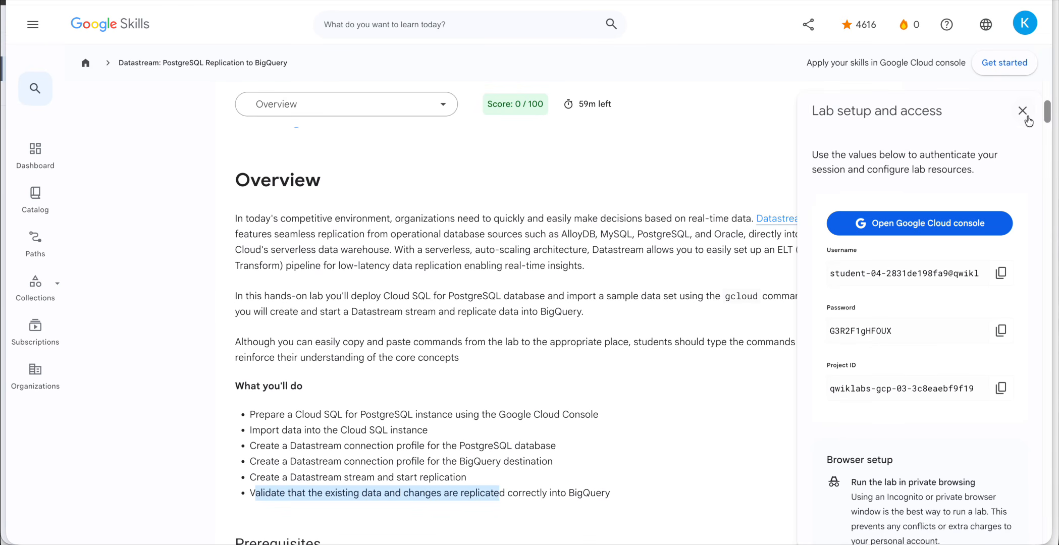
pyautogui.click(1024, 112)
pyautogui.scroll(-12, 733, 334)
pyautogui.scroll(2, 733, 334)
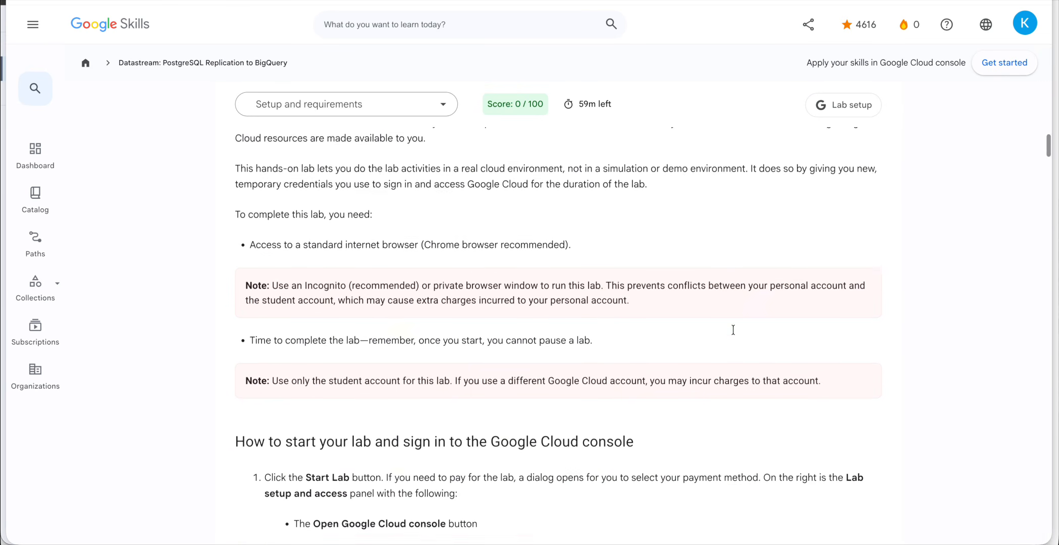
pyautogui.scroll(-15, 734, 334)
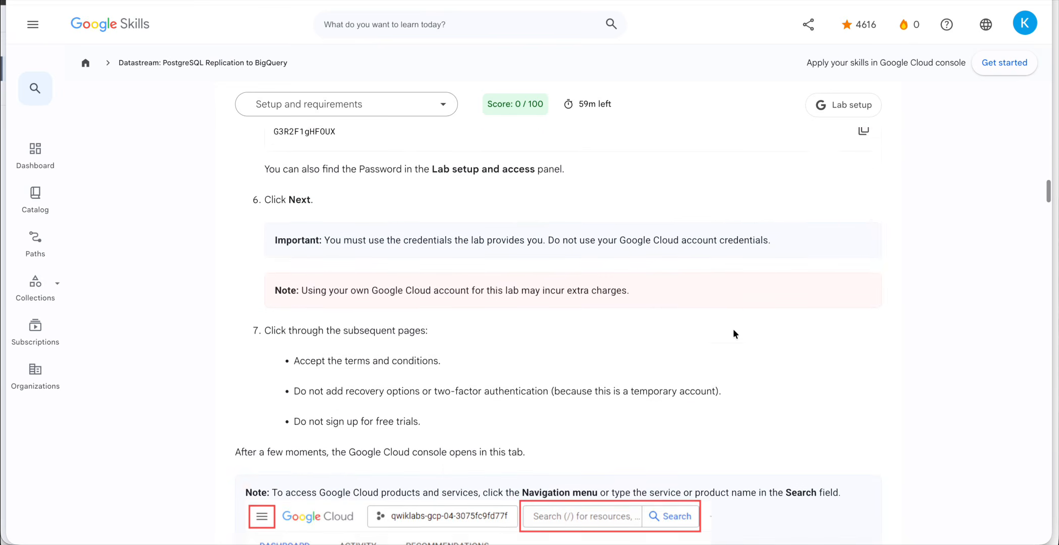
pyautogui.scroll(-10, 733, 329)
pyautogui.scroll(2, 733, 328)
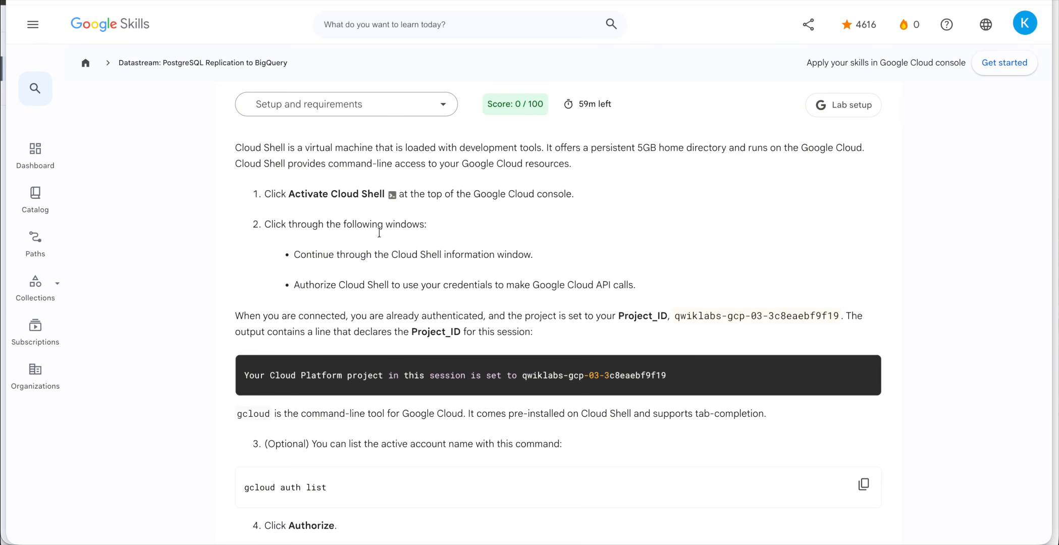
pyautogui.scroll(-3, 476, 395)
# Copy the gcloud auth list command and switch to the Google Cloud console window.
pyautogui.click(864, 397)
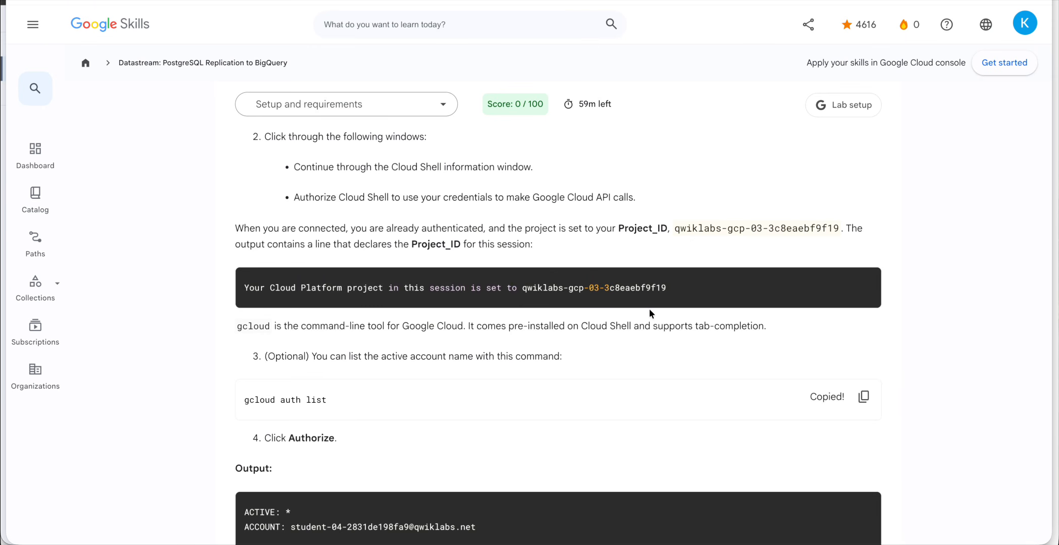
pyautogui.click(864, 397)
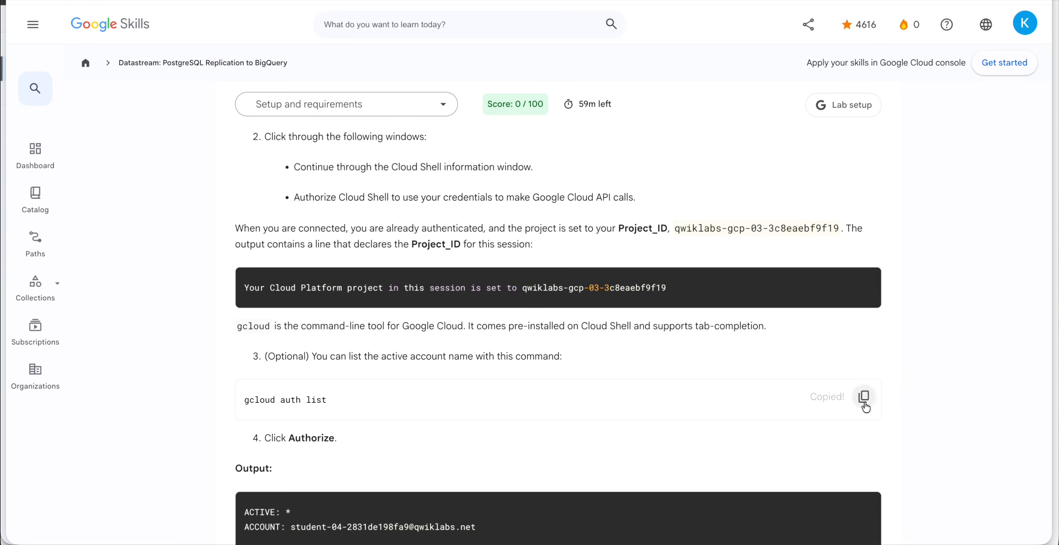
pyautogui.scroll(1, 572, 343)
pyautogui.scroll(-1, 572, 343)
pyautogui.scroll(1, 572, 343)
pyautogui.hotkey('ctrl', 'Down')
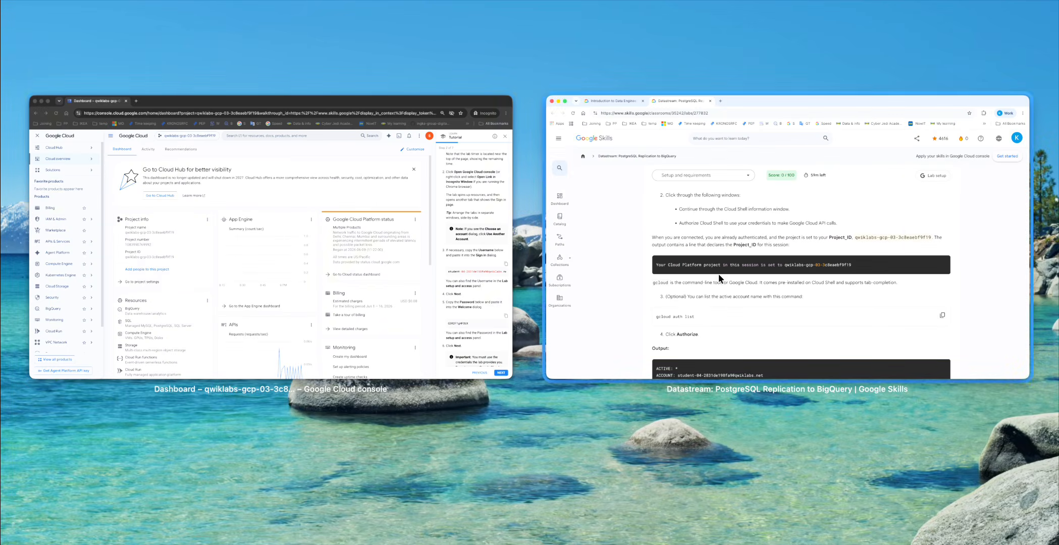
pyautogui.click(327, 276)
# Activate Cloud Shell, continue past its introduction, and authorize it with the account credentials.
pyautogui.click(792, 18)
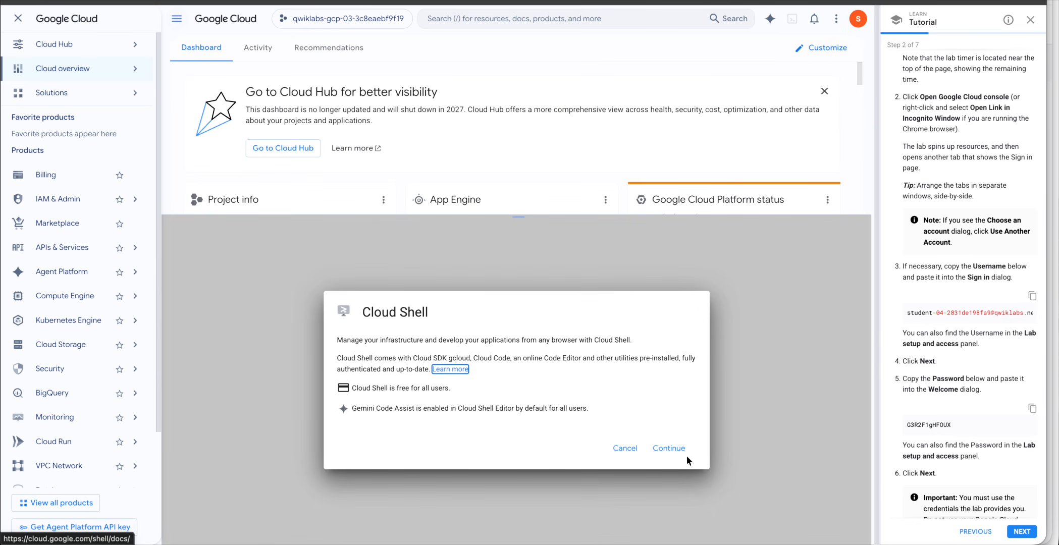
pyautogui.click(686, 456)
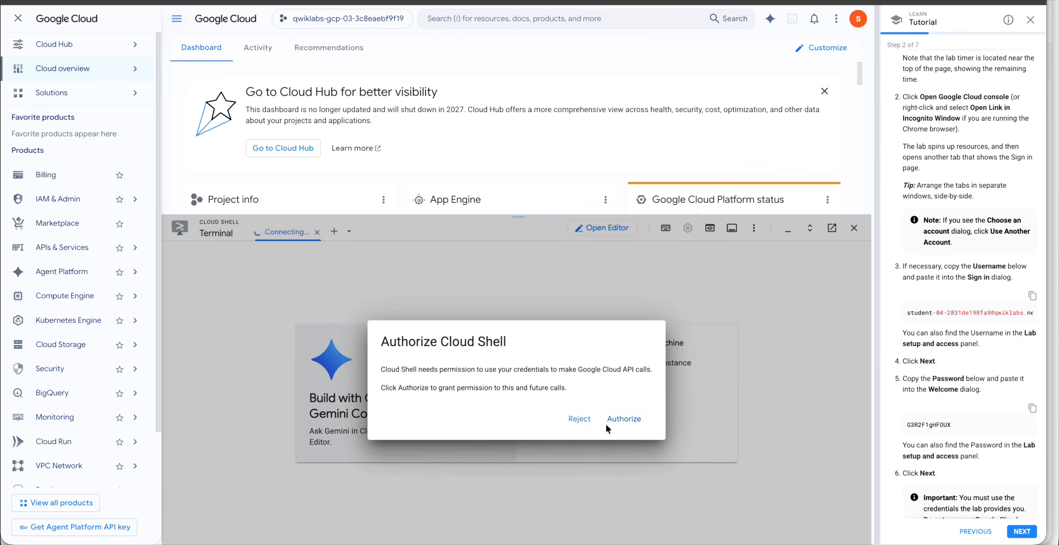
pyautogui.click(634, 419)
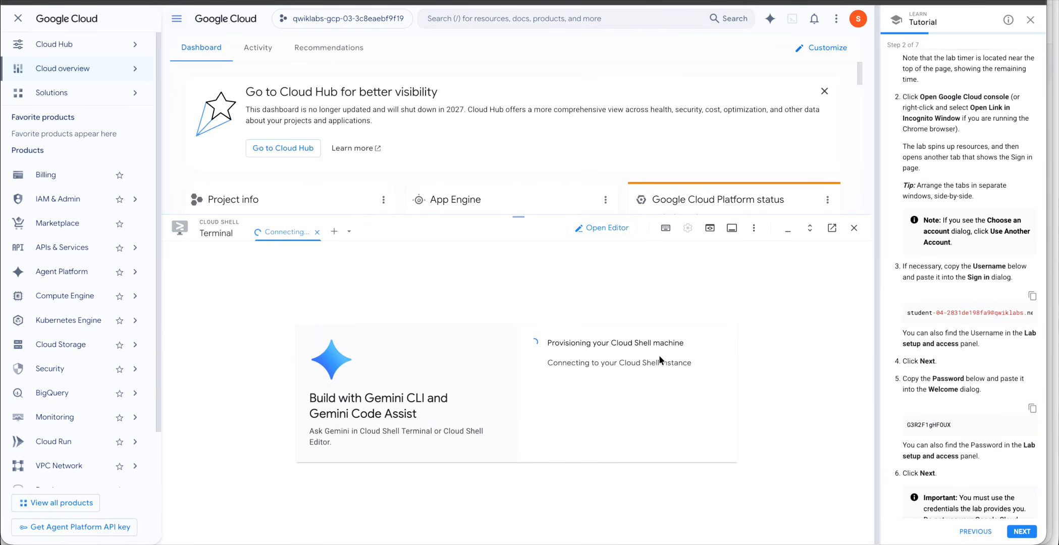
pyautogui.hotkey('ctrl', 'Up')
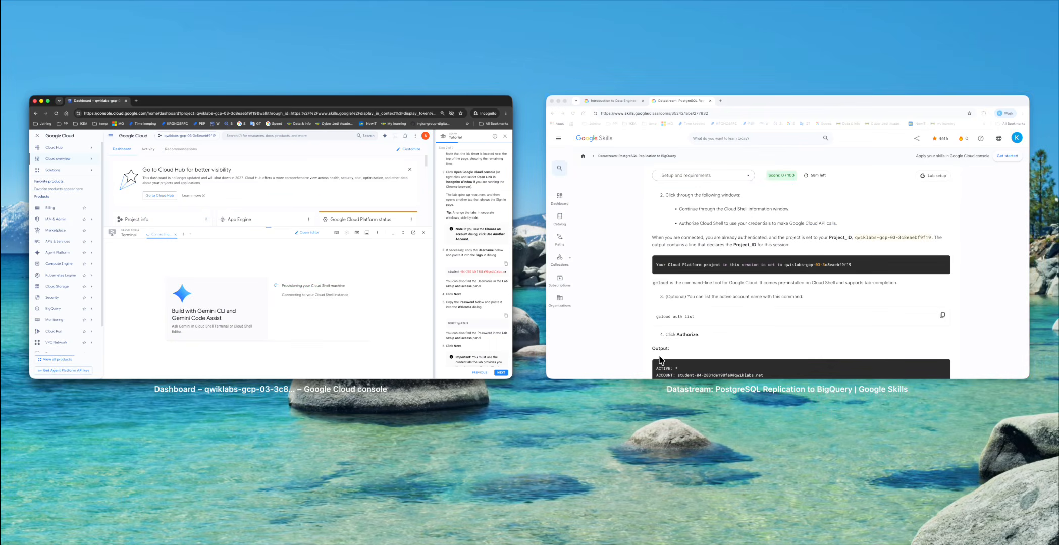
# Return to the lab's Activate Cloud Shell section and highlight Project_ID and the expected output.
pyautogui.click(731, 281)
pyautogui.scroll(5, 510, 216)
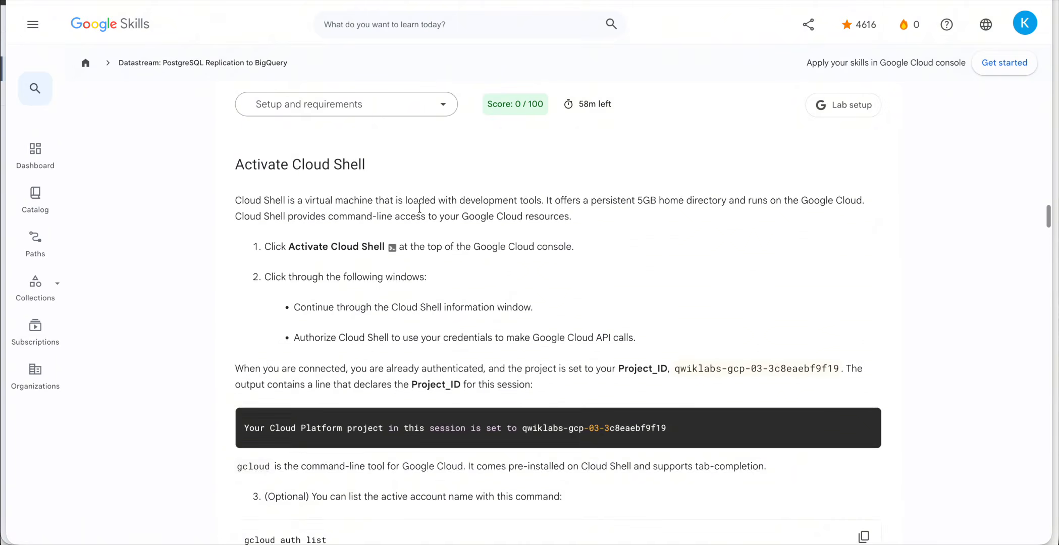
pyautogui.scroll(-3, 421, 209)
pyautogui.moveTo(288, 258); pyautogui.dragTo(368, 258)
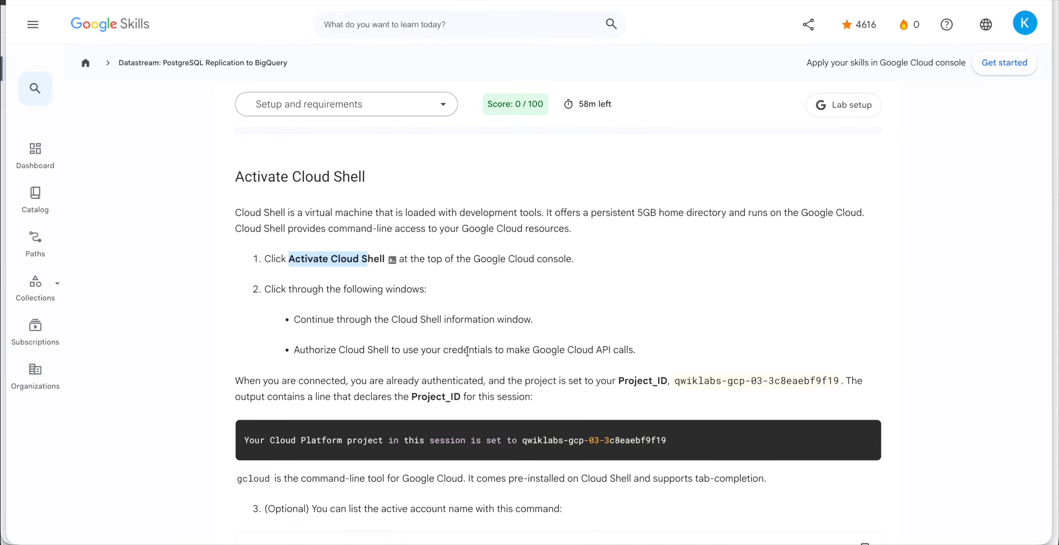
pyautogui.scroll(-2, 468, 352)
pyautogui.scroll(-2, 468, 351)
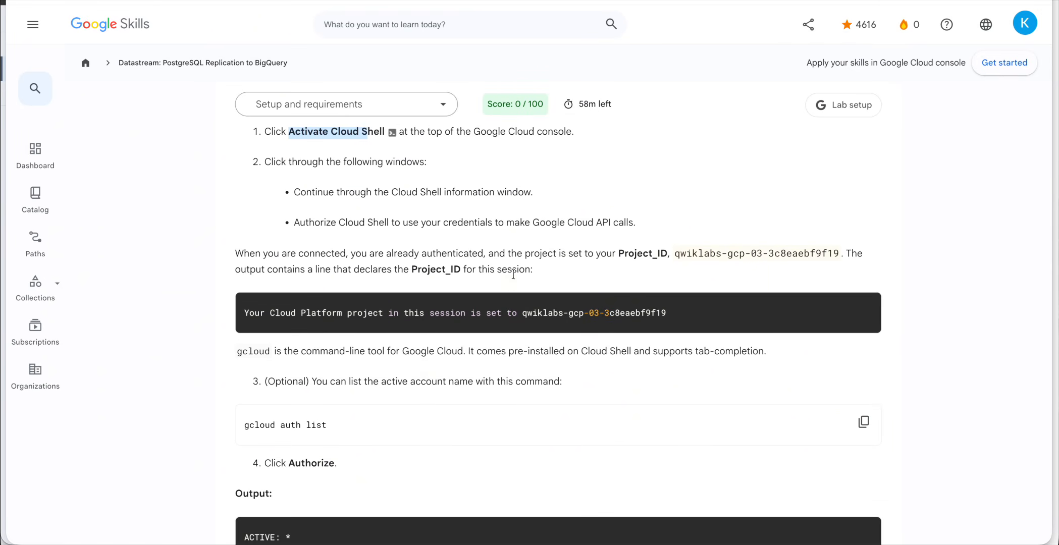
pyautogui.doubleClick(636, 254)
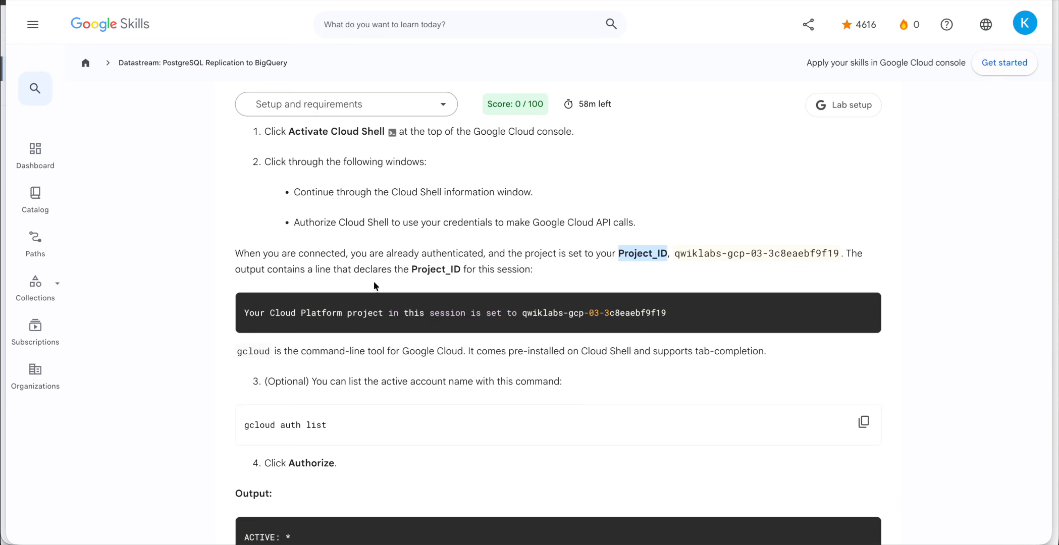
pyautogui.scroll(-1, 532, 370)
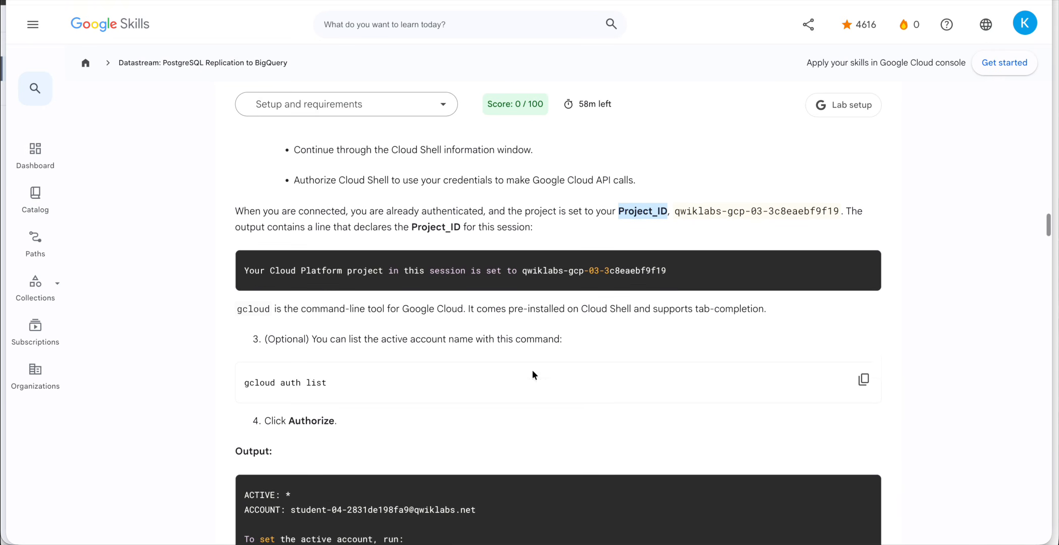
pyautogui.moveTo(249, 262); pyautogui.dragTo(418, 266)
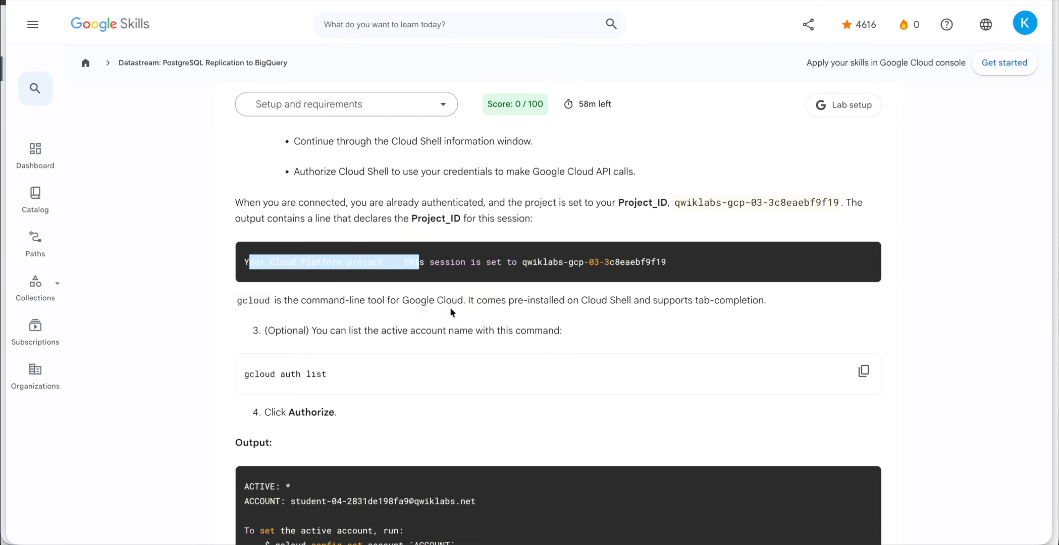
# Select the project line and project ID in the Cloud Shell welcome text.
pyautogui.hotkey('ctrl', 'Down')
pyautogui.click(363, 285)
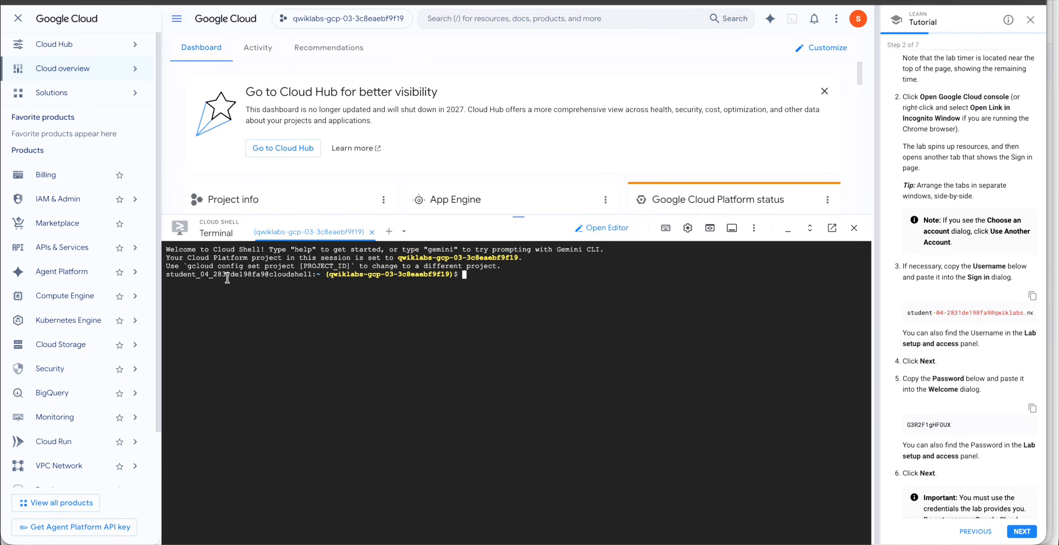
pyautogui.moveTo(169, 258); pyautogui.dragTo(320, 262)
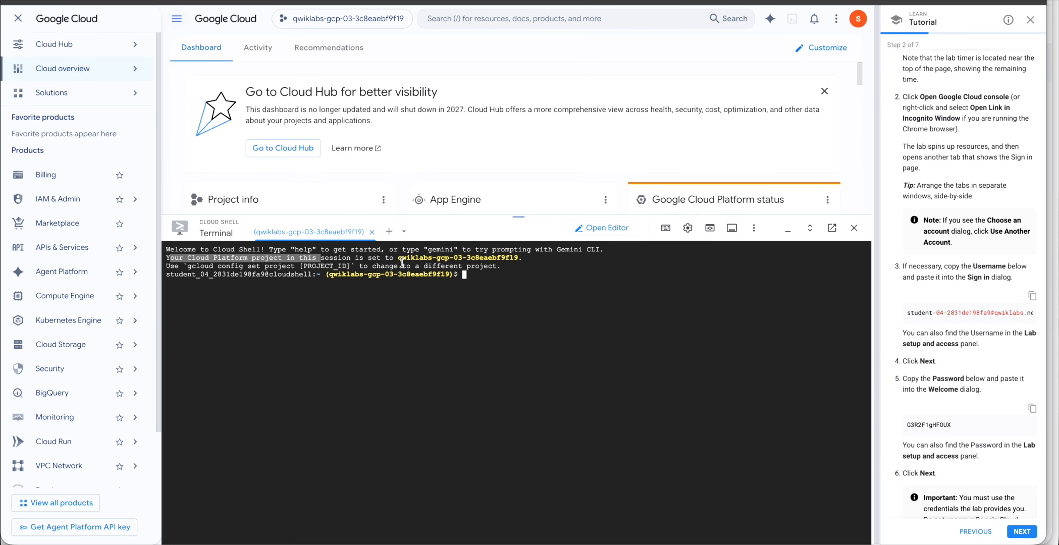
pyautogui.moveTo(398, 258); pyautogui.dragTo(525, 259)
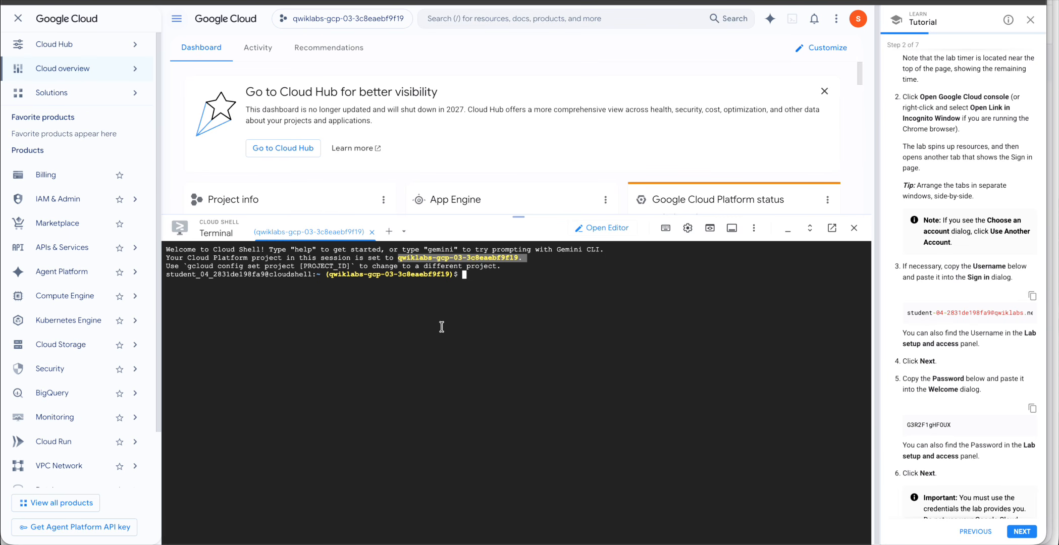
pyautogui.hotkey('ctrl', 'Up')
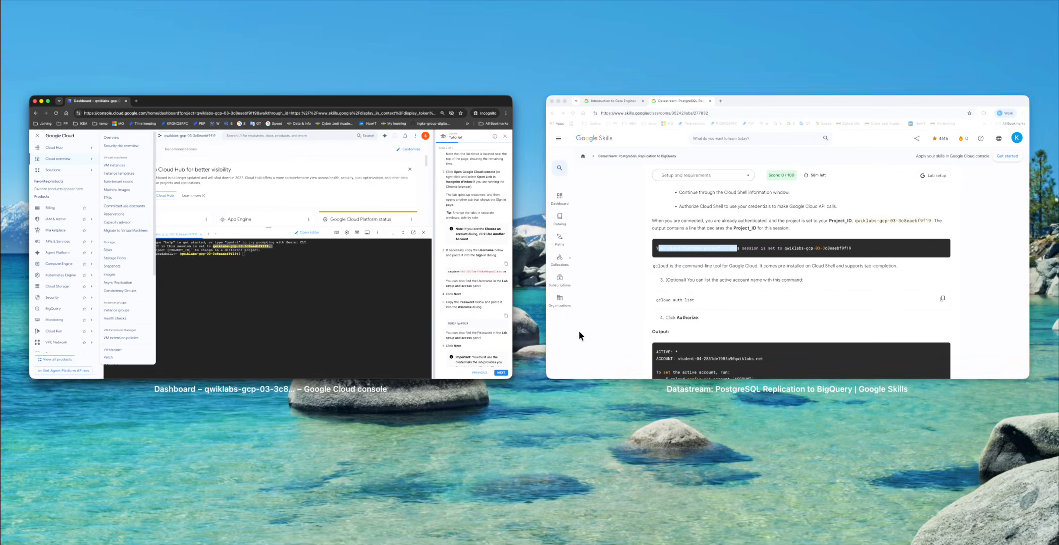
# Back on the lab page, copy the gcloud auth list command from its code block.
pyautogui.click(578, 331)
pyautogui.scroll(-5, 746, 352)
pyautogui.scroll(1, 426, 218)
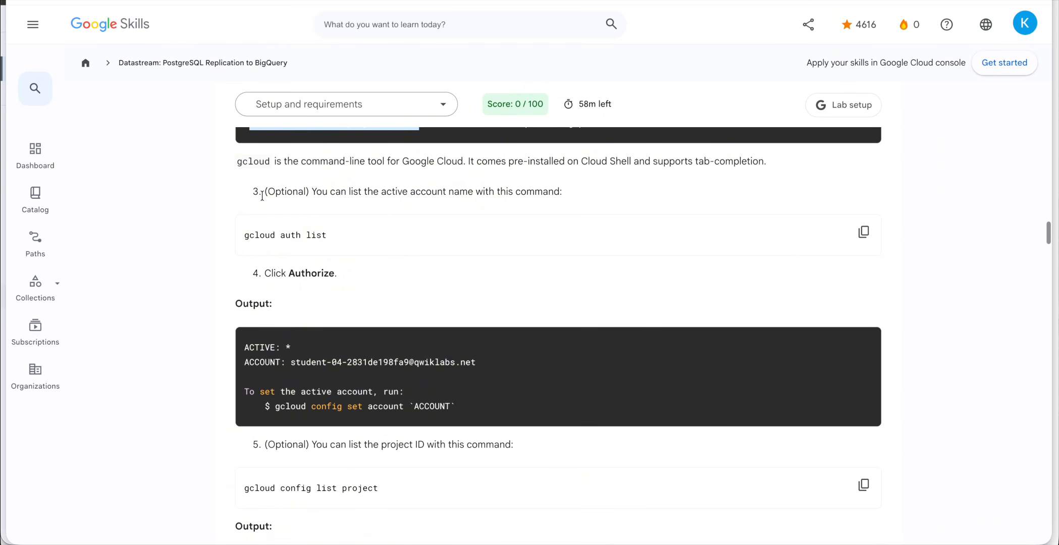
pyautogui.doubleClick(254, 159)
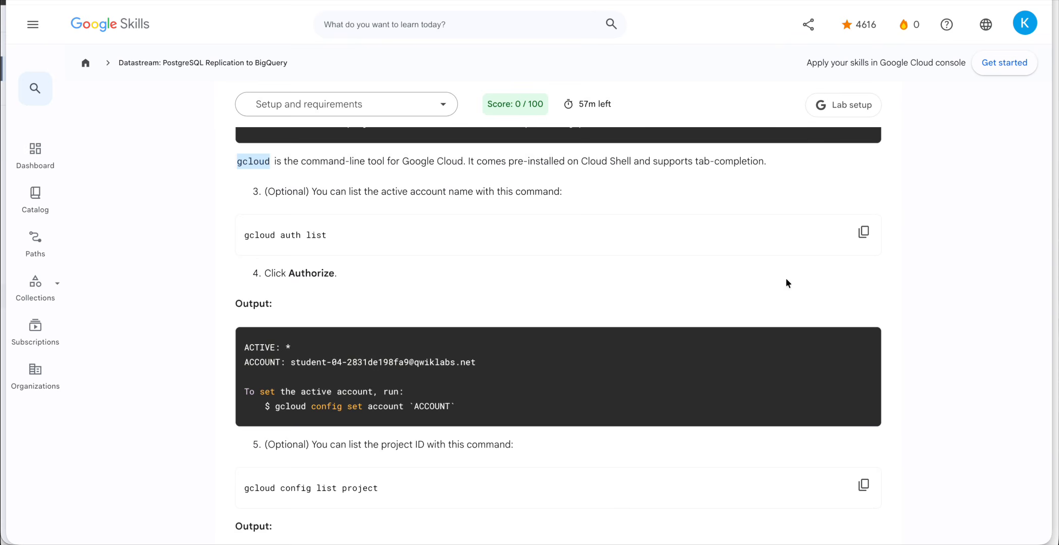
pyautogui.click(864, 233)
# Run gcloud auth list in Cloud Shell and select the active account name in the output.
pyautogui.scroll(-1, 457, 403)
pyautogui.scroll(1, 457, 404)
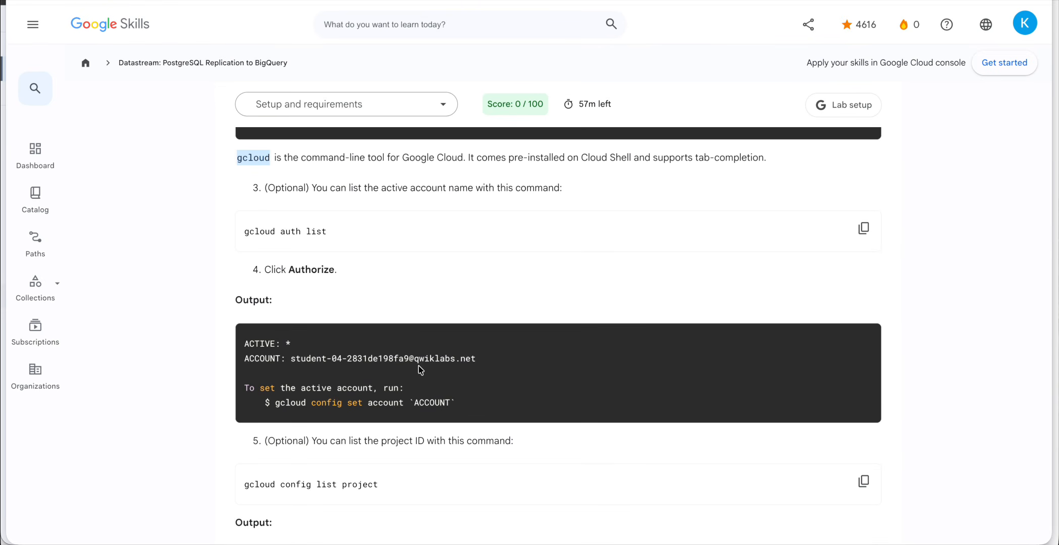
pyautogui.hotkey('ctrl', 'Up')
pyautogui.click(441, 252)
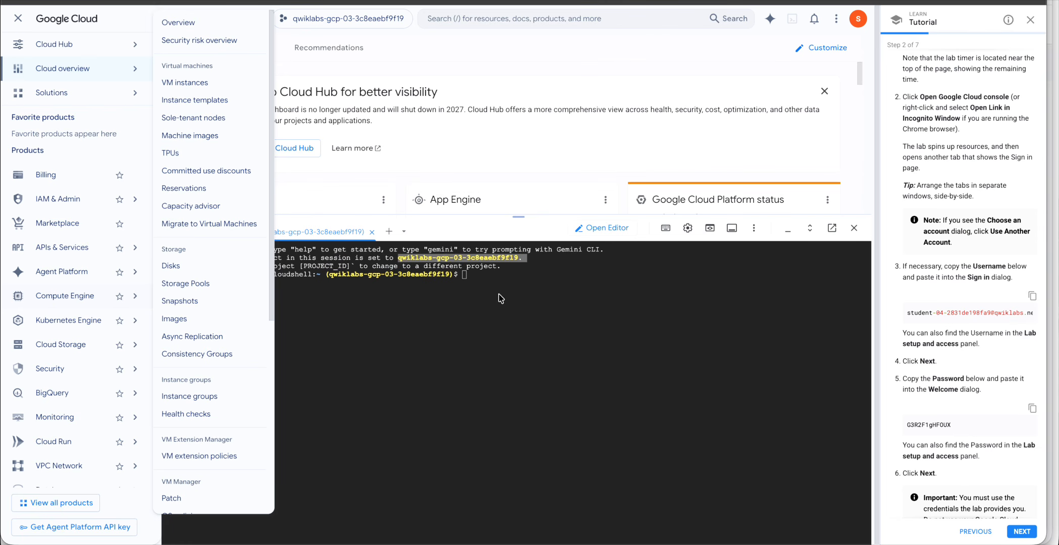
pyautogui.press('super+v')
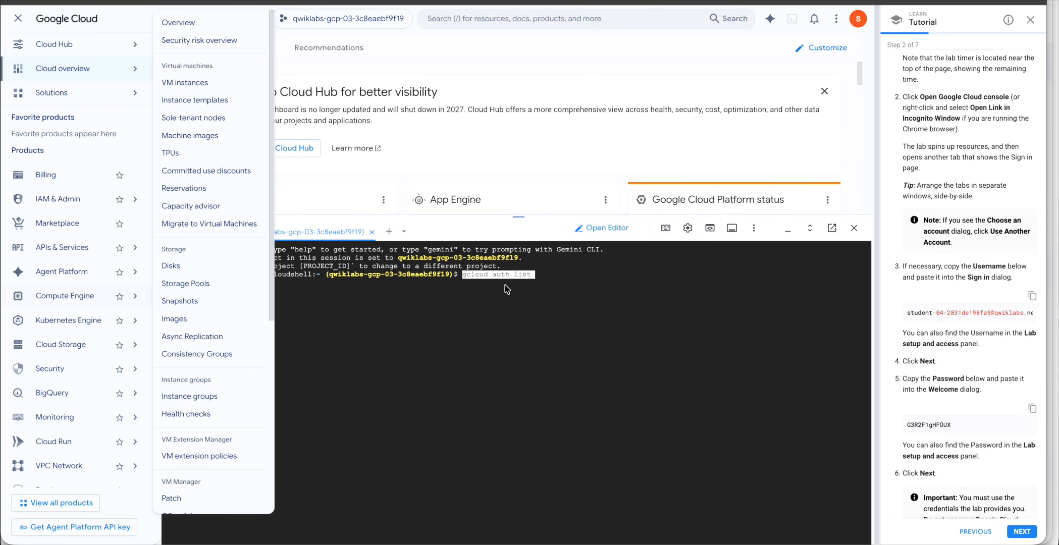
pyautogui.press('Return')
pyautogui.moveTo(85, 77)
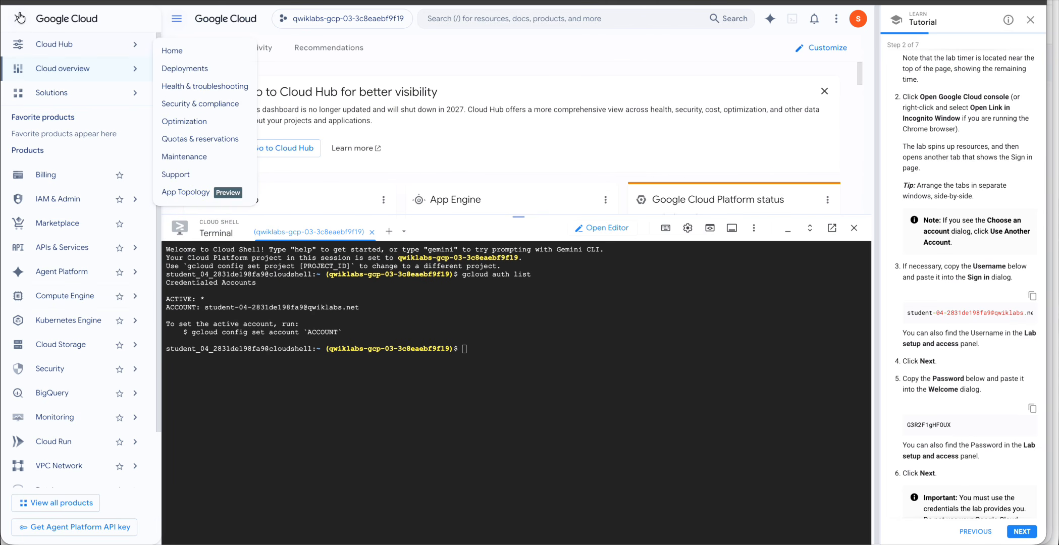
pyautogui.click(18, 18)
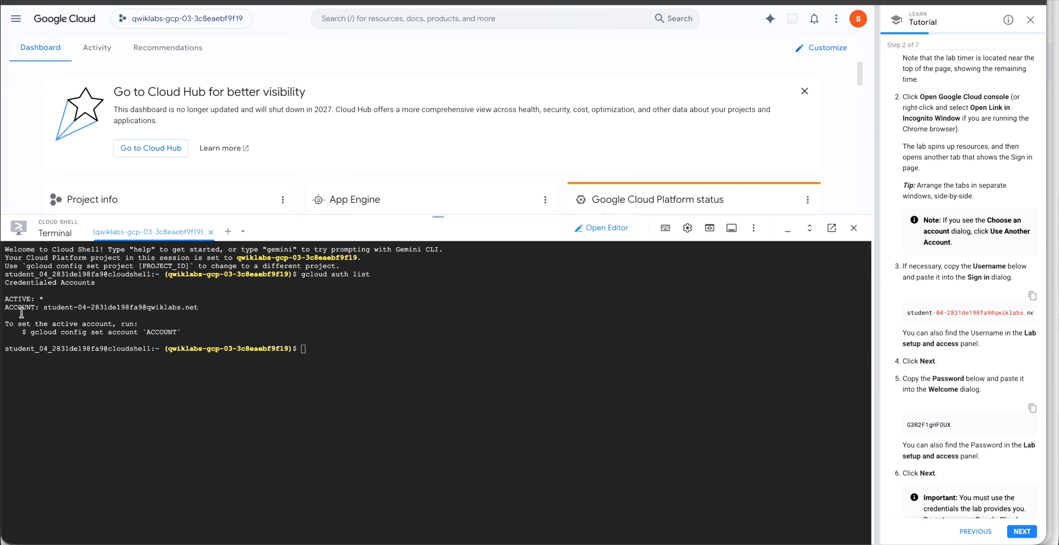
pyautogui.moveTo(43, 309); pyautogui.dragTo(164, 309)
# Copy the gcloud config list project command from the lab instructions.
pyautogui.hotkey('ctrl', 'Down')
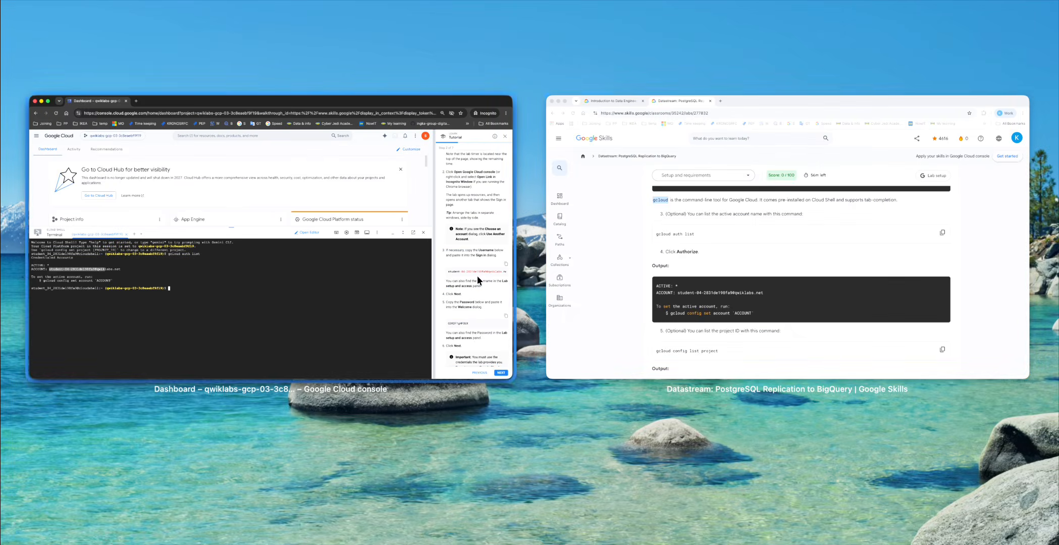
pyautogui.click(614, 243)
pyautogui.scroll(-2, 353, 409)
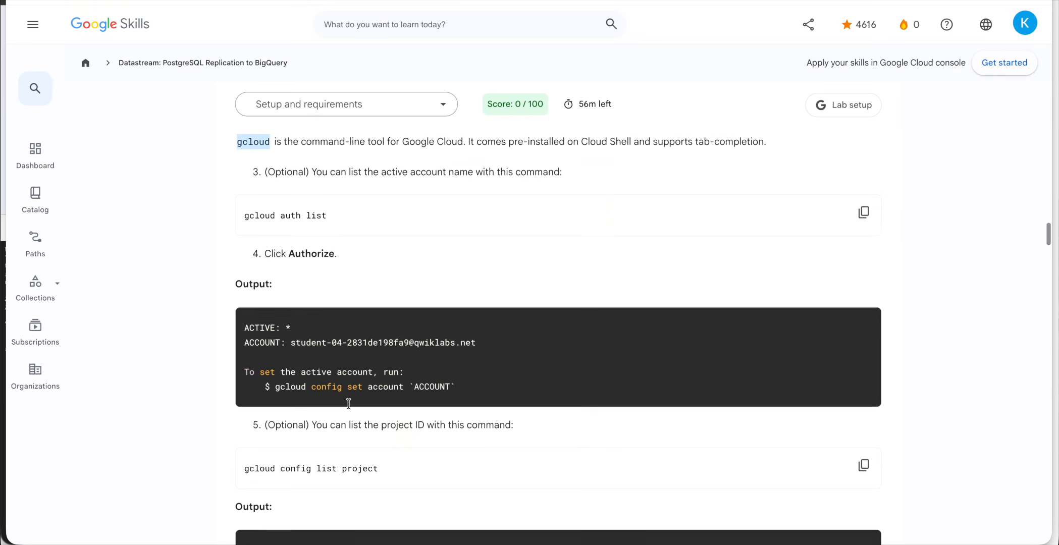
pyautogui.moveTo(271, 300); pyautogui.dragTo(312, 308)
pyautogui.scroll(-3, 346, 313)
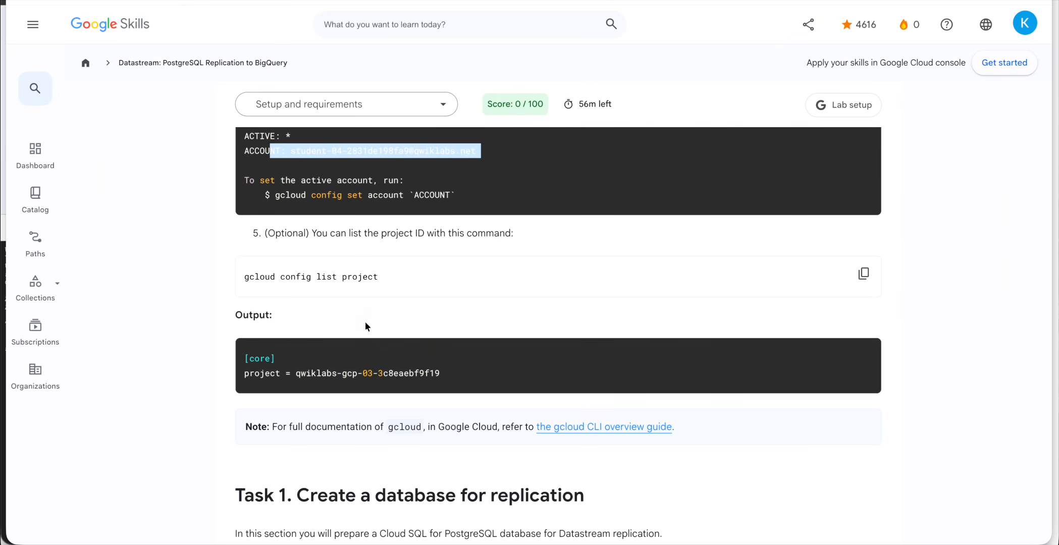
pyautogui.click(863, 277)
# Run gcloud config list project in Cloud Shell to show the lab project ID.
pyautogui.hotkey('ctrl', 'Up')
pyautogui.click(466, 343)
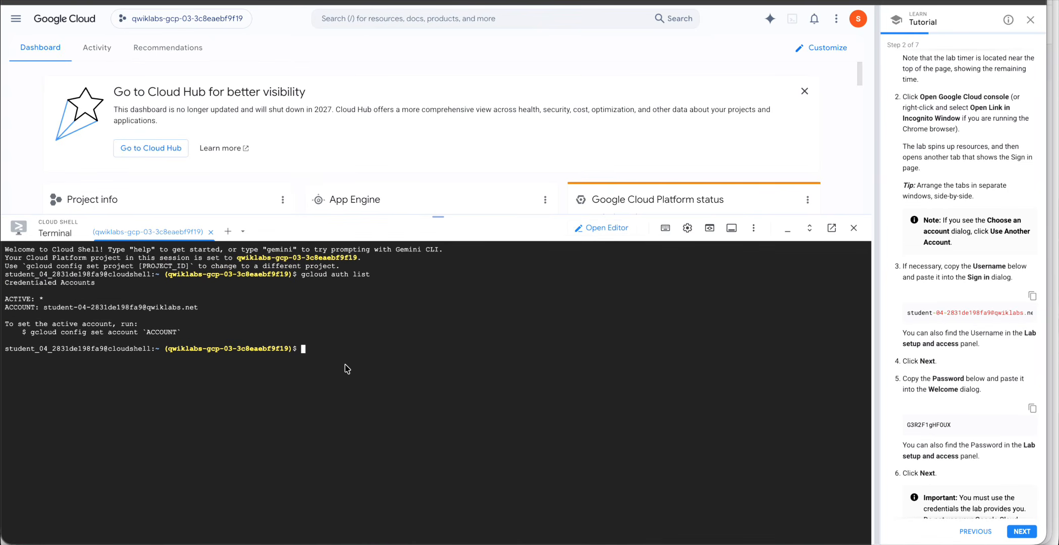
pyautogui.press('super+v')
pyautogui.press('Return')
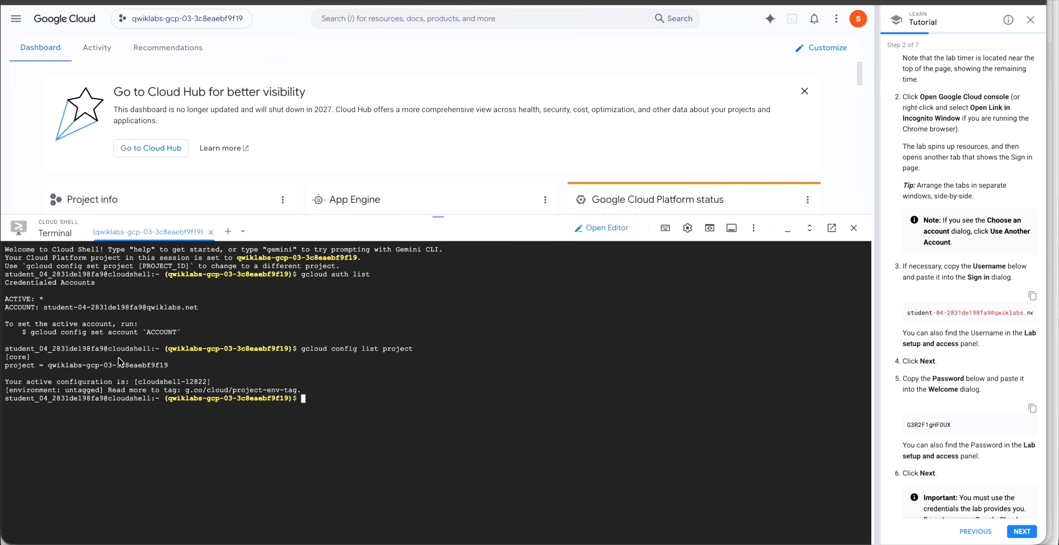
pyautogui.hotkey('ctrl', 'Up')
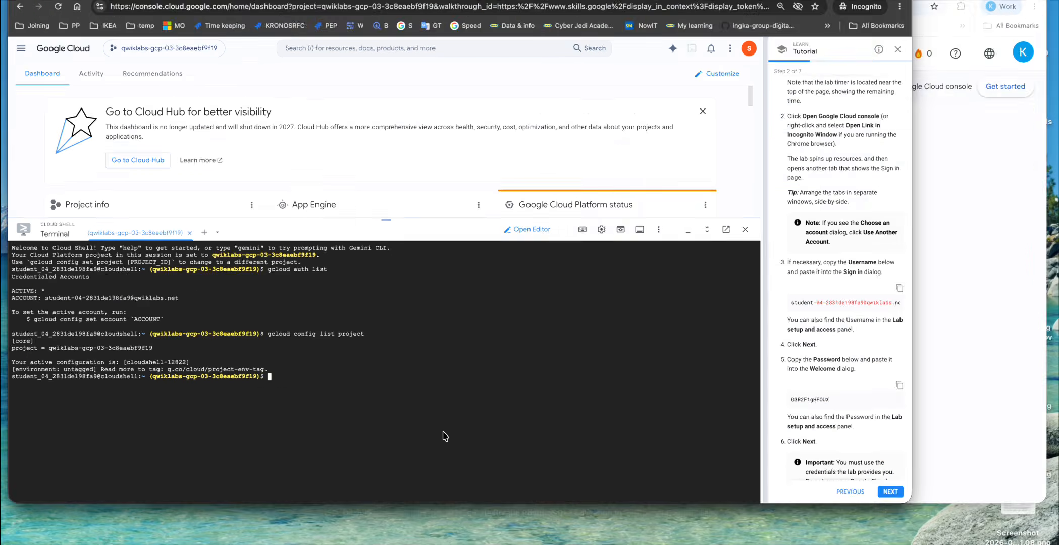
pyautogui.click(715, 292)
# Scroll to Task 1 and copy the gcloud services enable sqladmin.googleapis.com command.
pyautogui.scroll(-2, 744, 343)
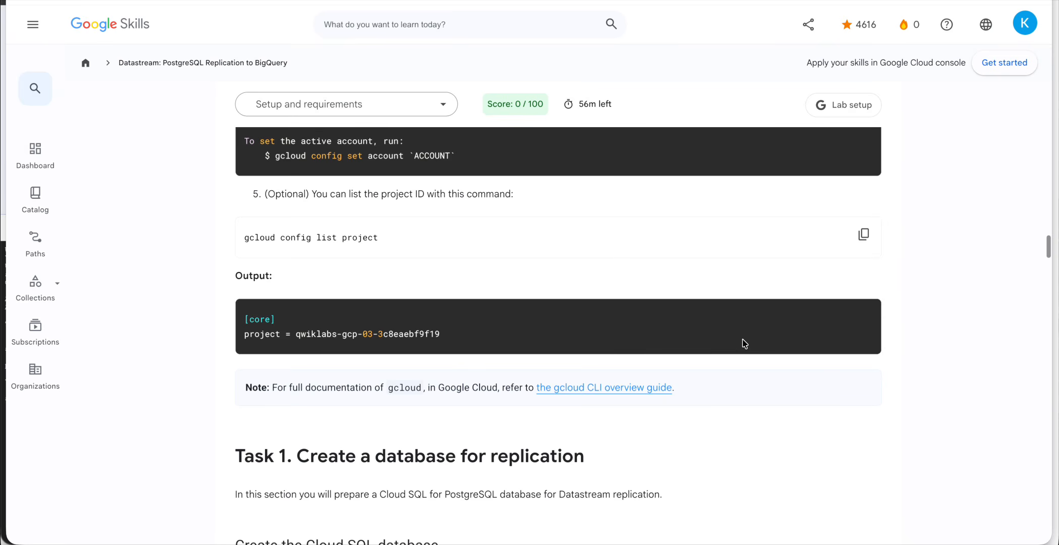
pyautogui.scroll(2, 743, 343)
pyautogui.scroll(-4, 700, 333)
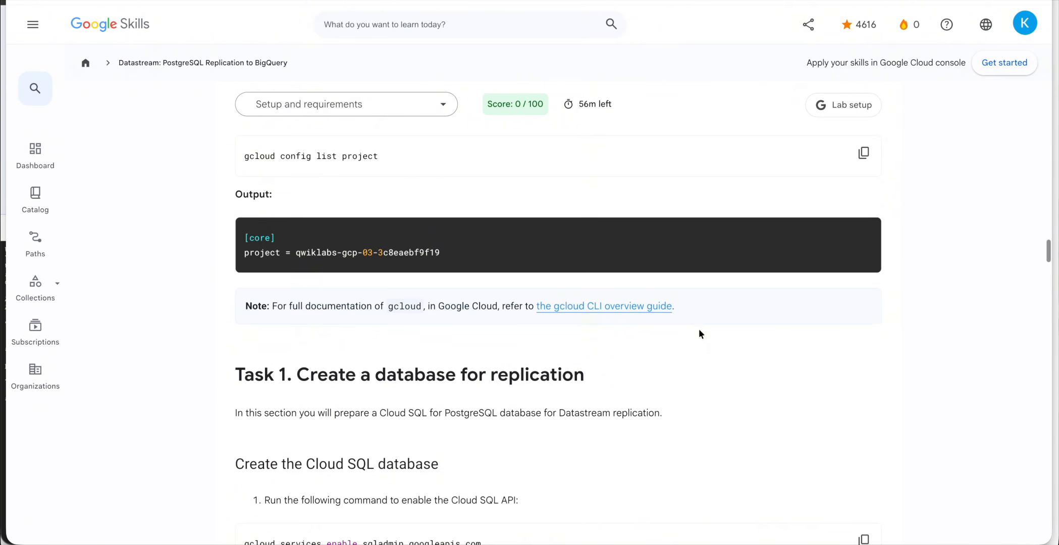
pyautogui.scroll(-3, 450, 397)
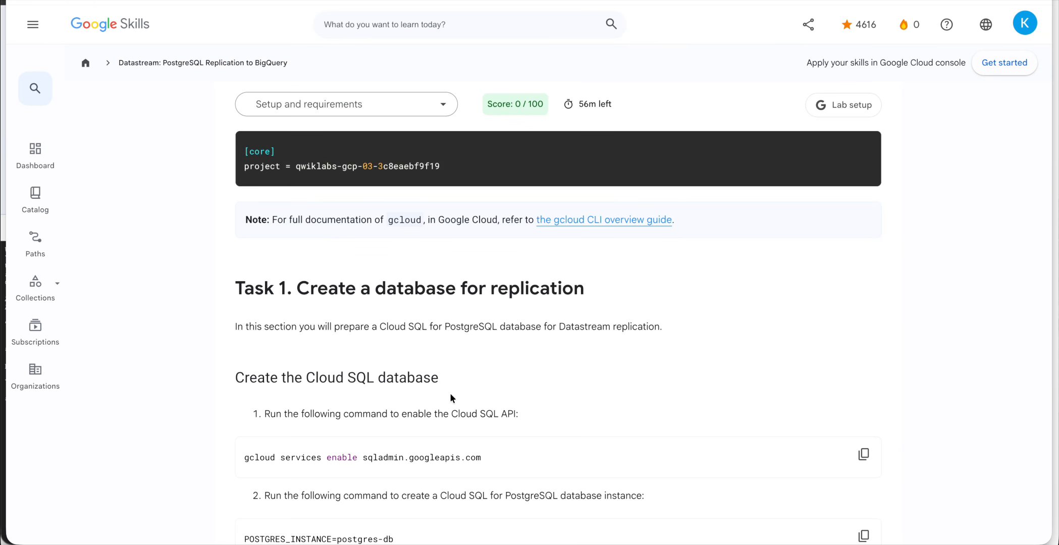
pyautogui.scroll(-2, 450, 395)
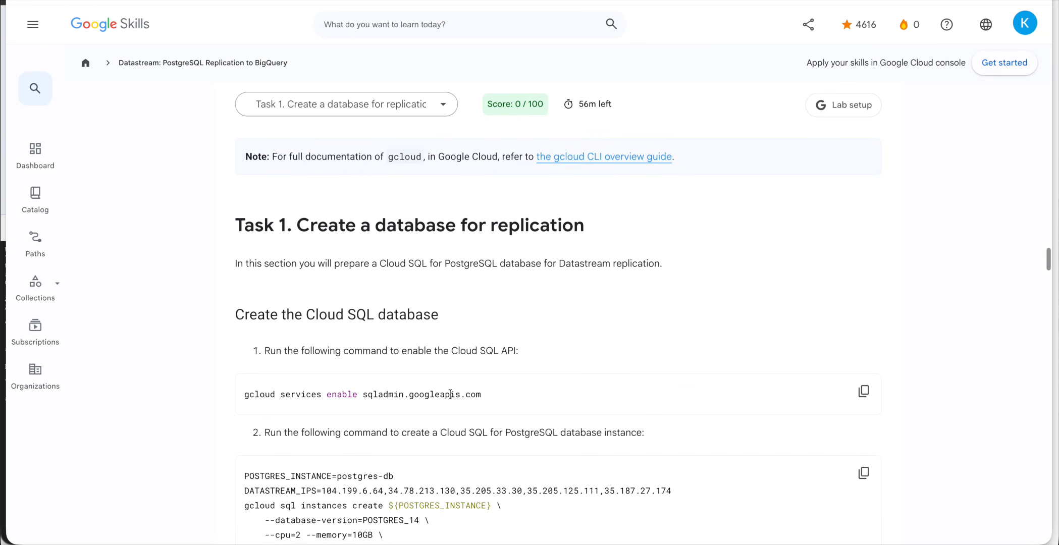
pyautogui.scroll(-2, 435, 338)
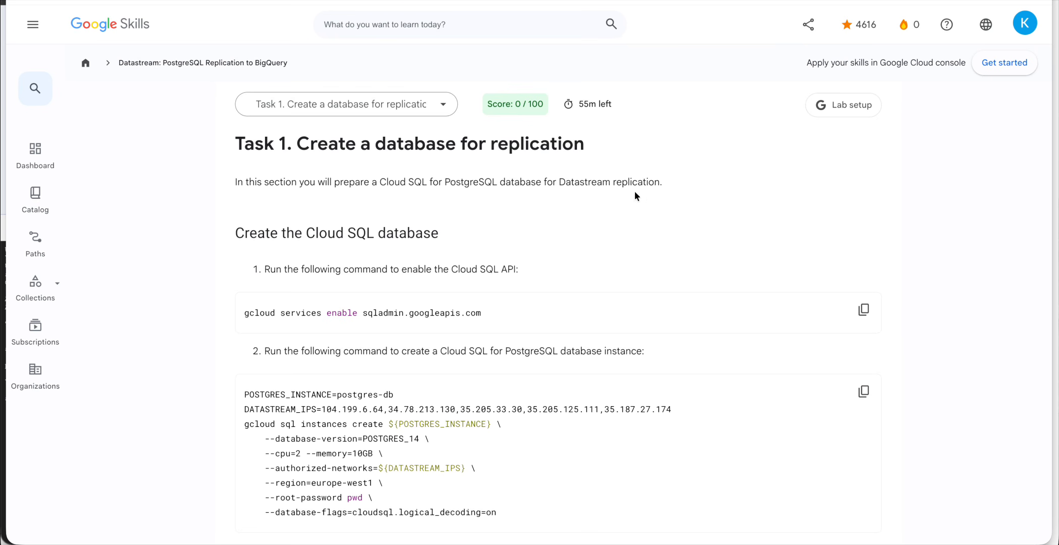
pyautogui.scroll(-1, 375, 268)
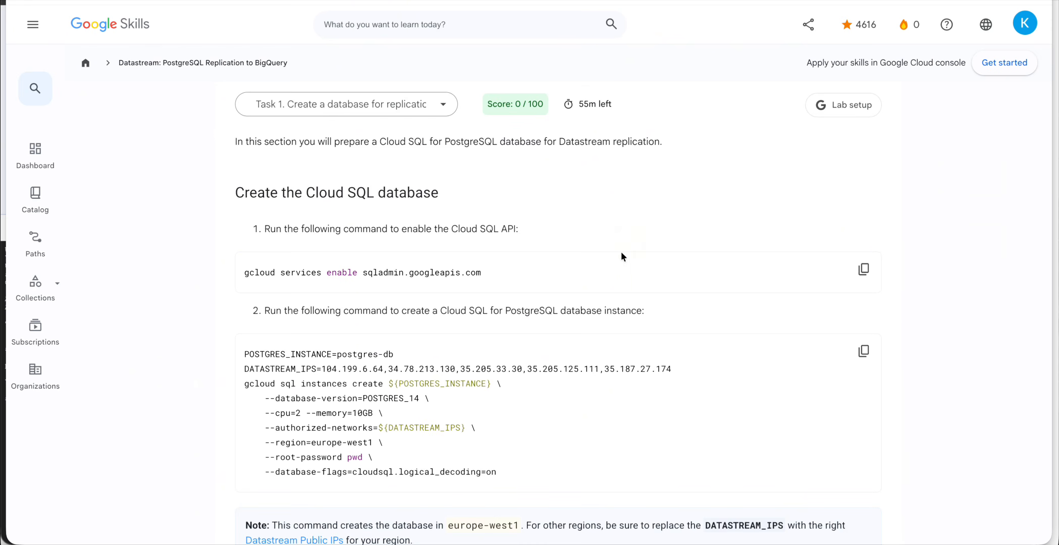
pyautogui.click(863, 269)
pyautogui.hotkey('ctrl', 'Up')
# Search the console for 'app', open AI Applications, and shrink the Cloud Shell terminal.
pyautogui.click(343, 215)
pyautogui.click(419, 20)
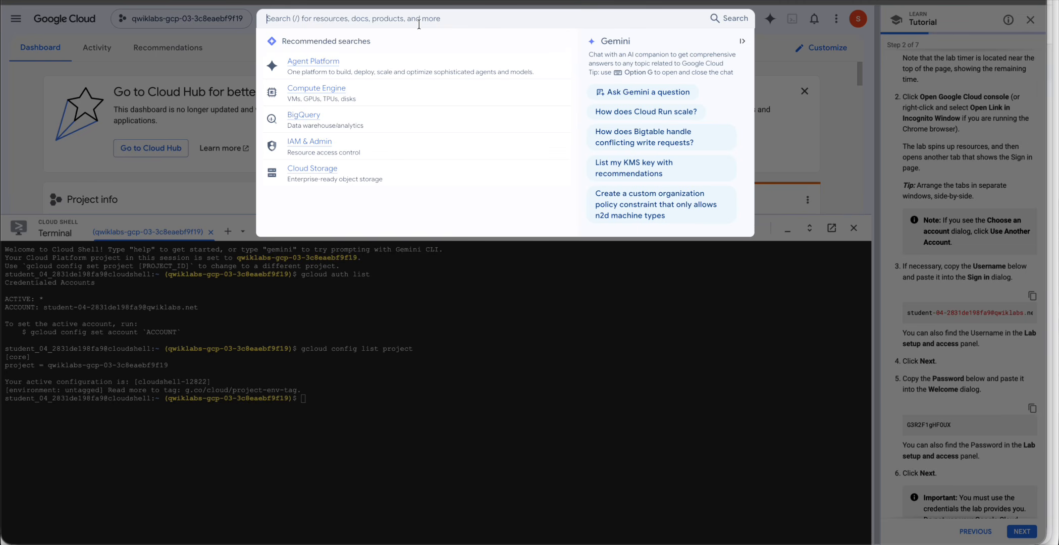
pyautogui.write('app')
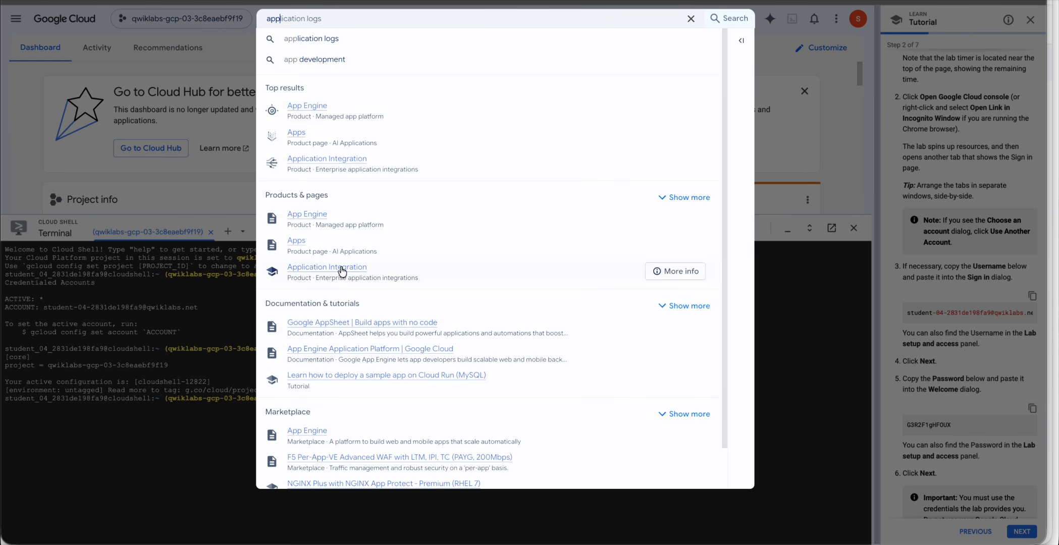
pyautogui.click(296, 242)
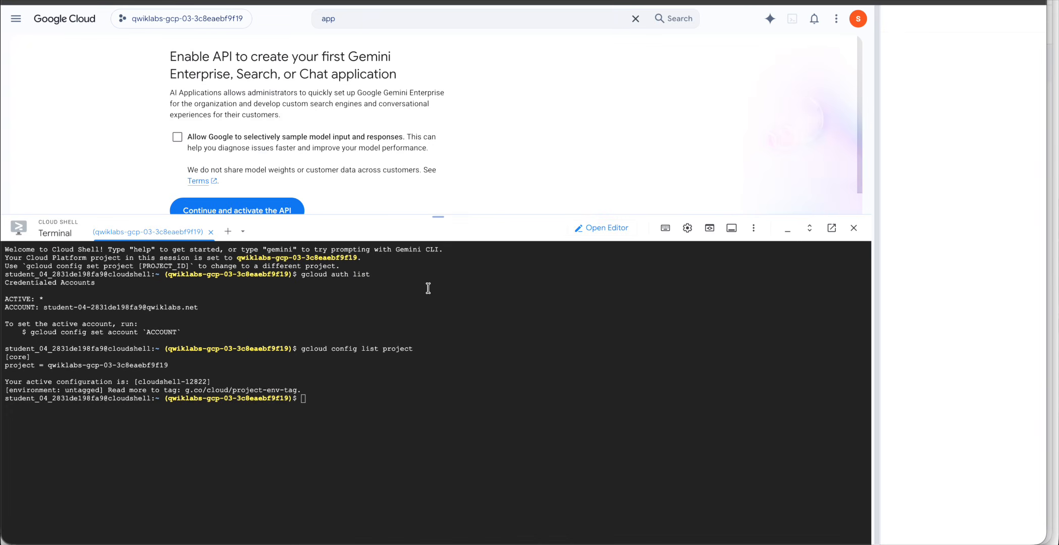
pyautogui.moveTo(439, 217); pyautogui.dragTo(449, 479)
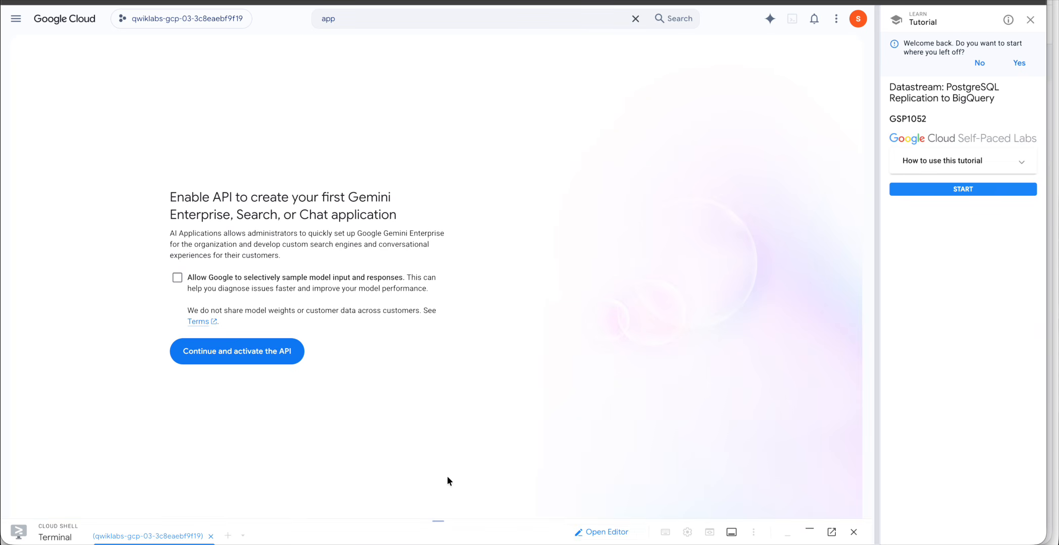
# Search 'api' and open the API Library under APIs & Services.
pyautogui.click(636, 19)
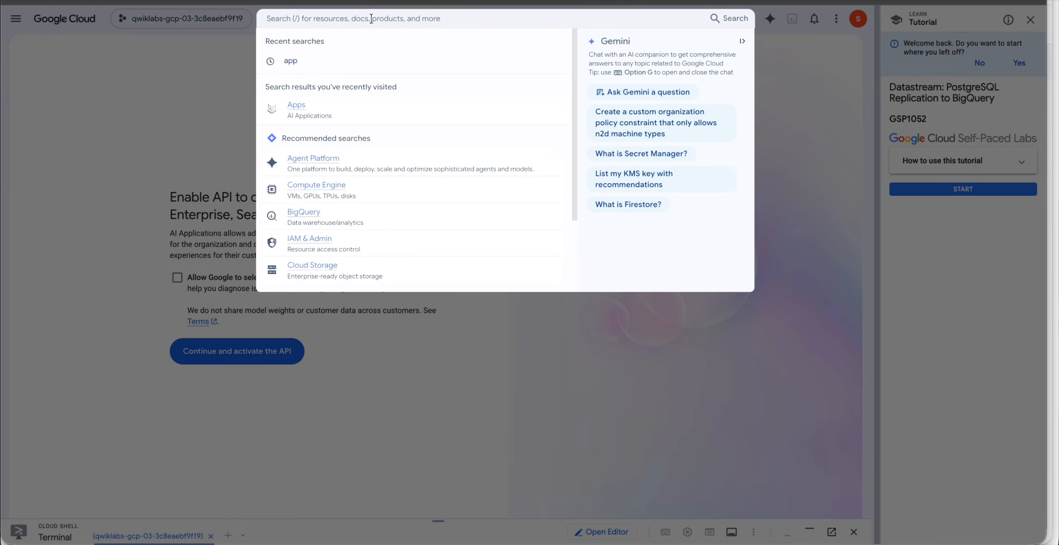
pyautogui.write('api')
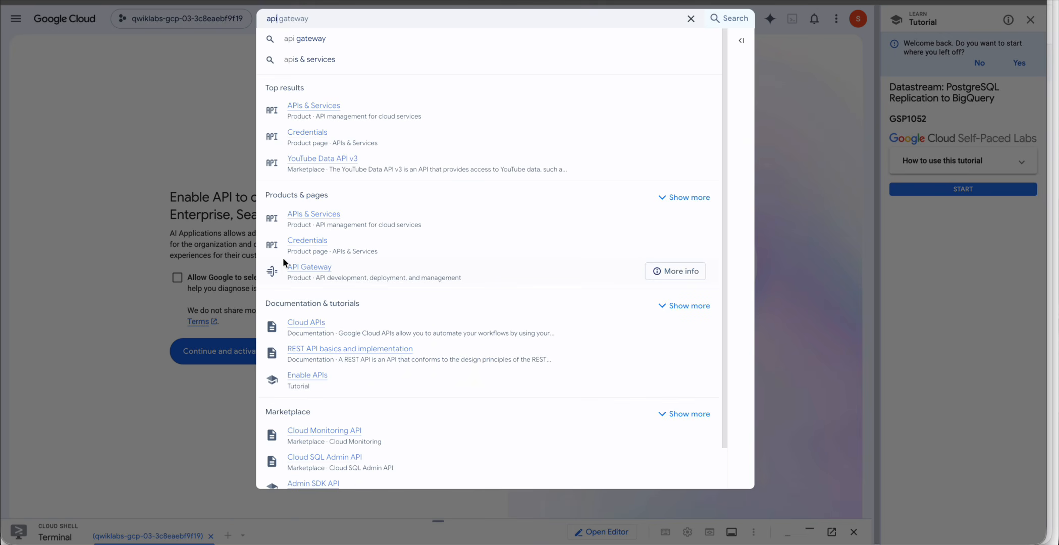
pyautogui.click(327, 212)
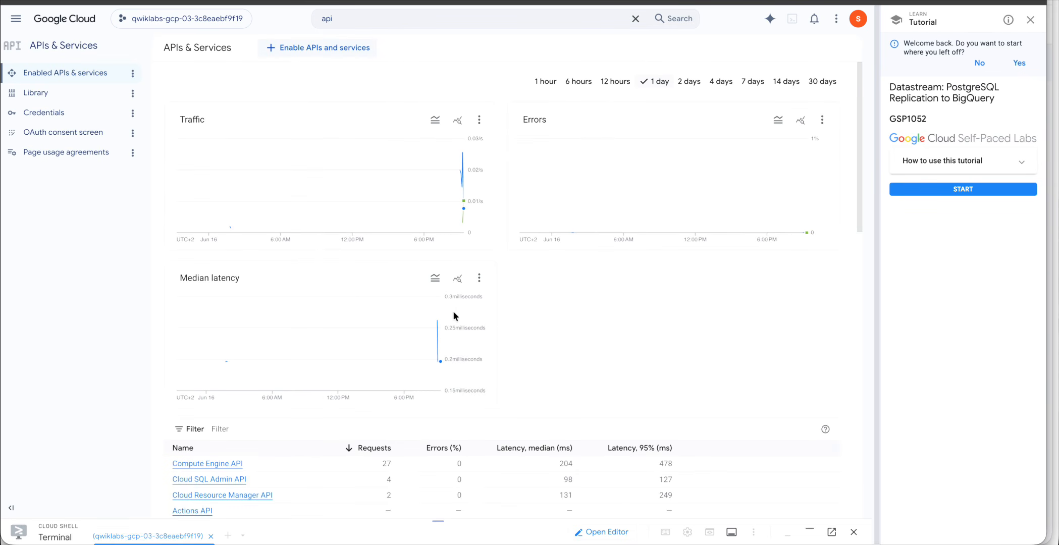
pyautogui.click(50, 98)
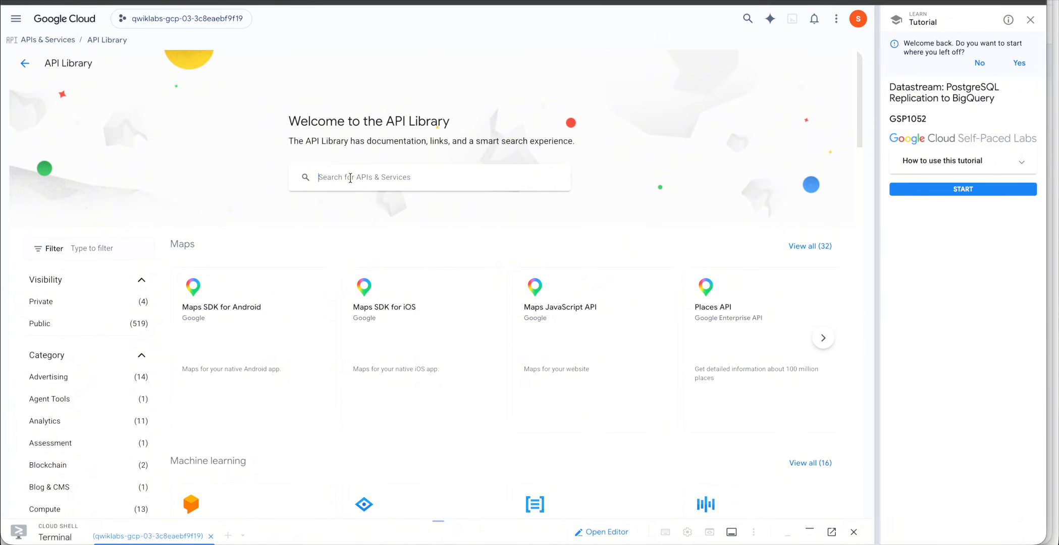
# Search the API Library for 'Cloud SQL API' and open the Cloud SQL Admin API details.
pyautogui.hotkey('ctrl', 'Down')
pyautogui.click(717, 262)
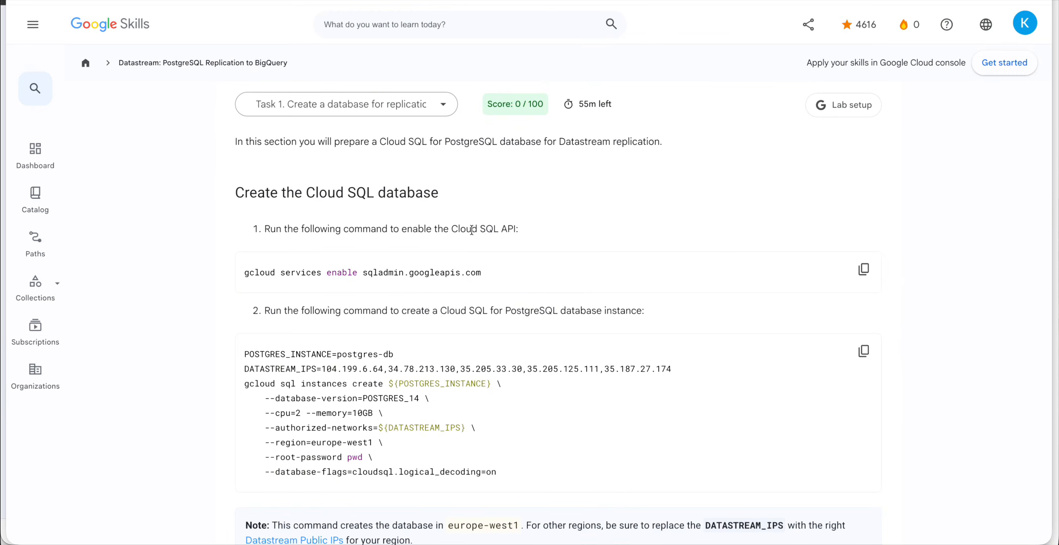
pyautogui.moveTo(451, 229); pyautogui.dragTo(517, 230)
pyautogui.hotkey('ctrl', 'c')
pyautogui.hotkey('ctrl', 'Down')
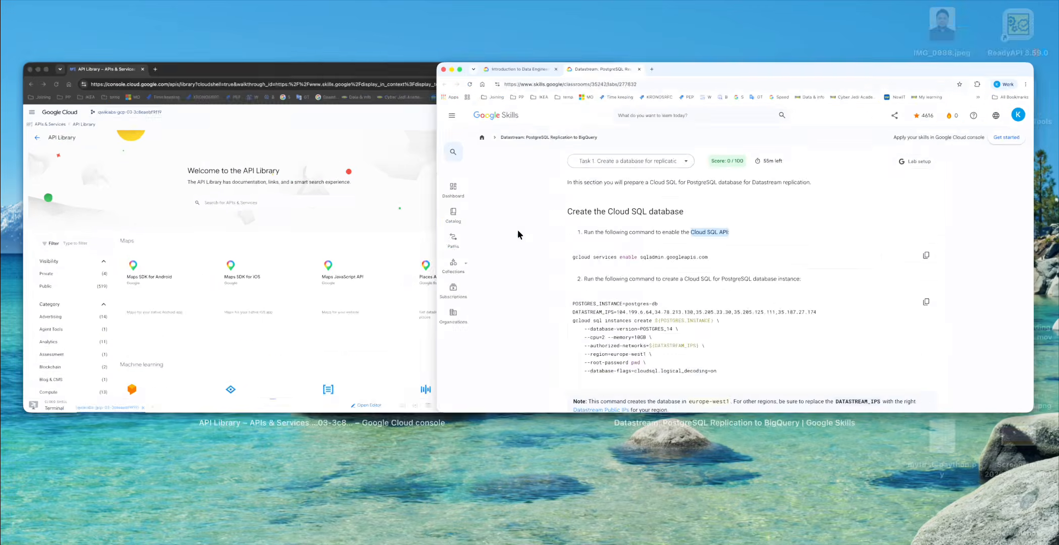
pyautogui.click(310, 220)
pyautogui.click(347, 181)
pyautogui.hotkey('ctrl', 'v')
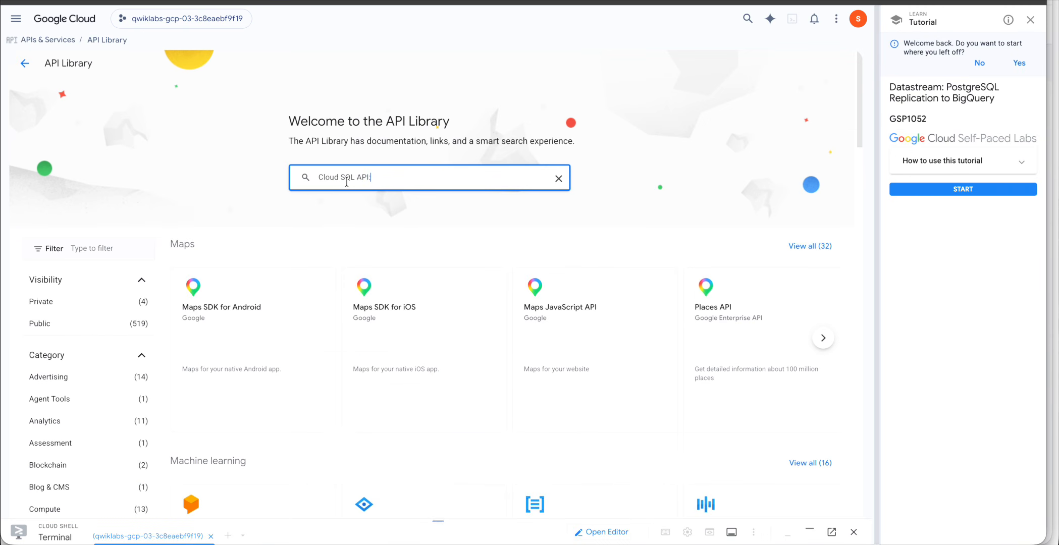
pyautogui.press('Return')
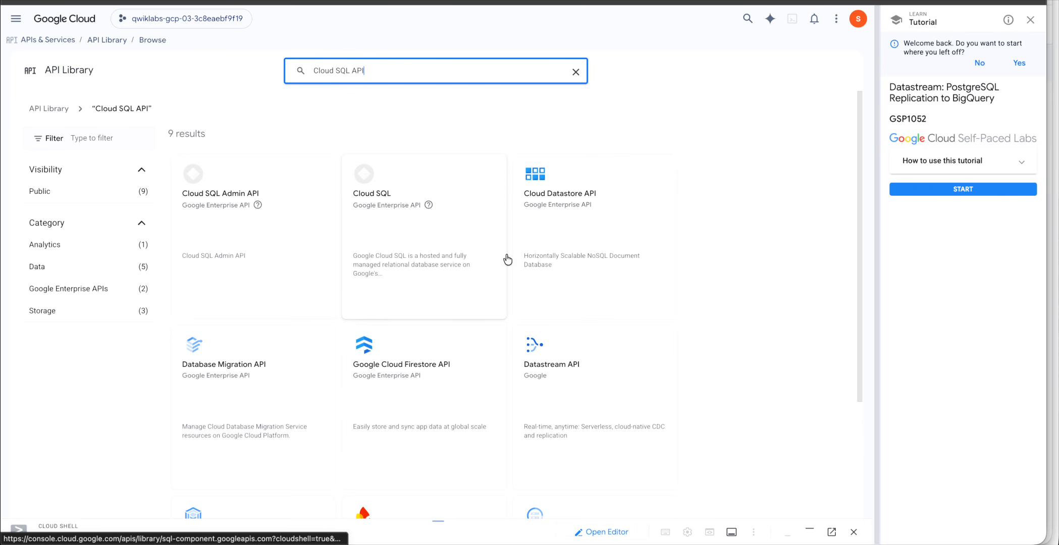
pyautogui.click(243, 197)
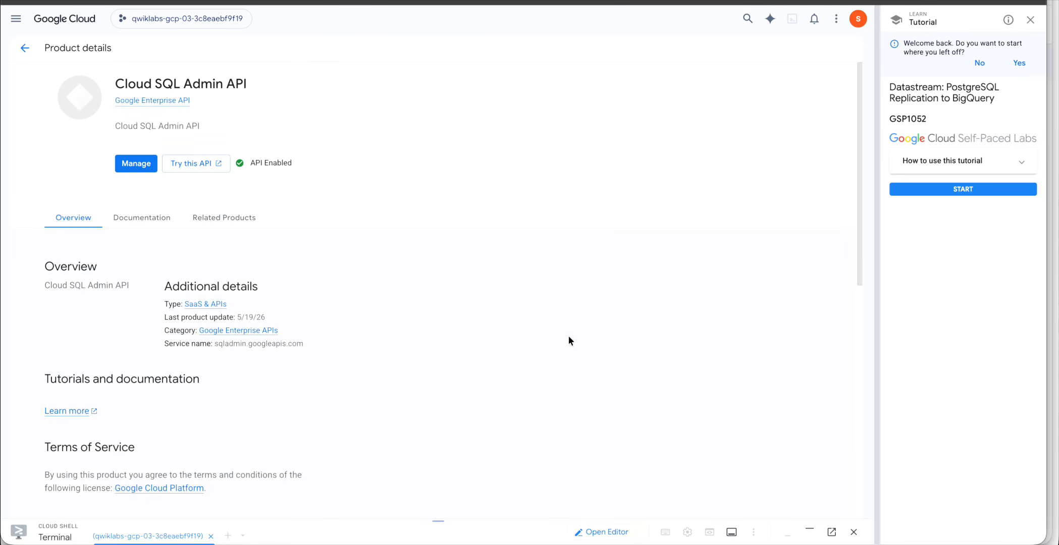
# Copy the Cloud SQL API enable command from the lab again and return to the console.
pyautogui.hotkey('ctrl', 'Up')
pyautogui.click(618, 301)
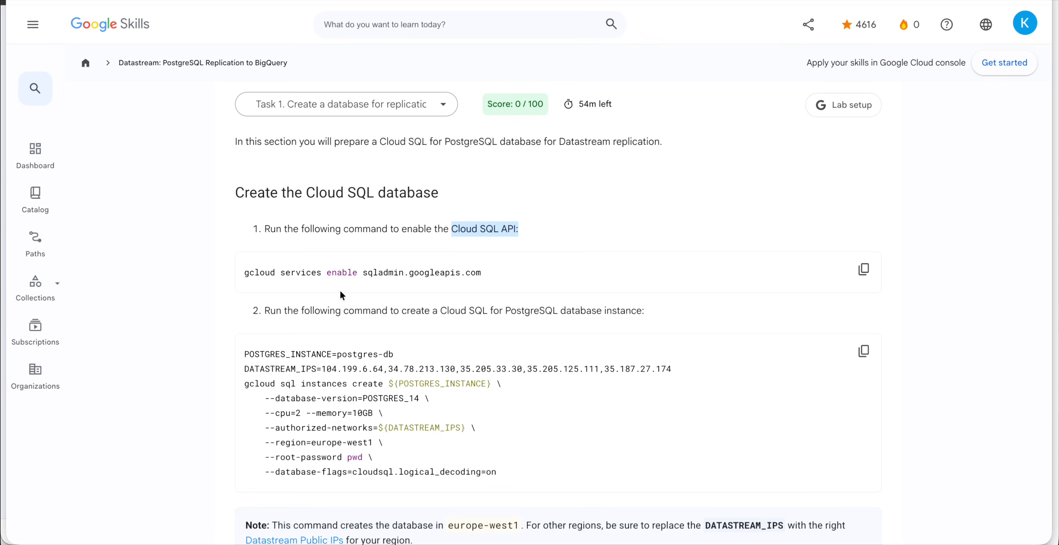
pyautogui.click(864, 270)
pyautogui.hotkey('ctrl', 'Up')
pyautogui.click(380, 236)
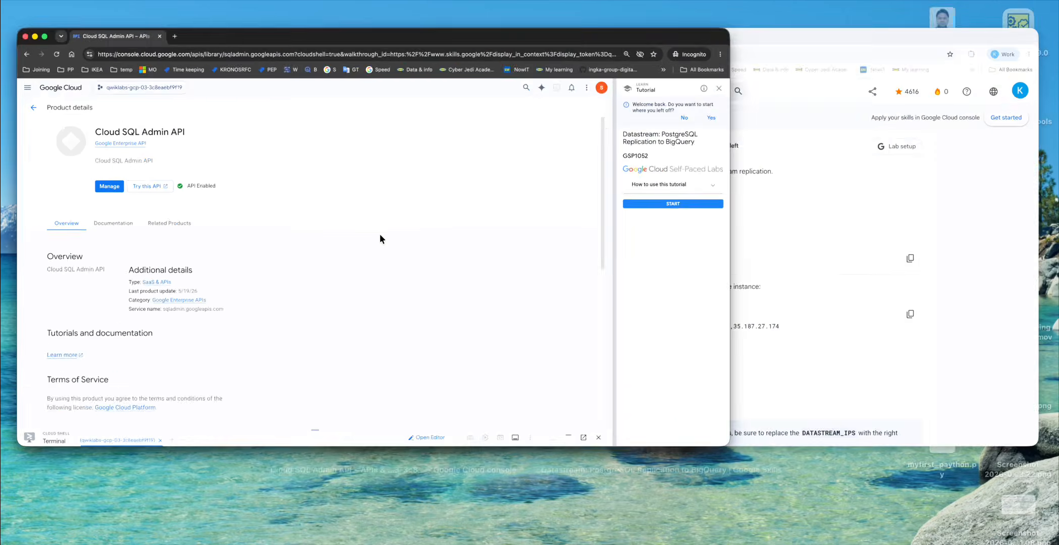
# Run gcloud services enable sqladmin.googleapis.com in an enlarged Cloud Shell terminal.
pyautogui.moveTo(437, 520); pyautogui.dragTo(433, 283)
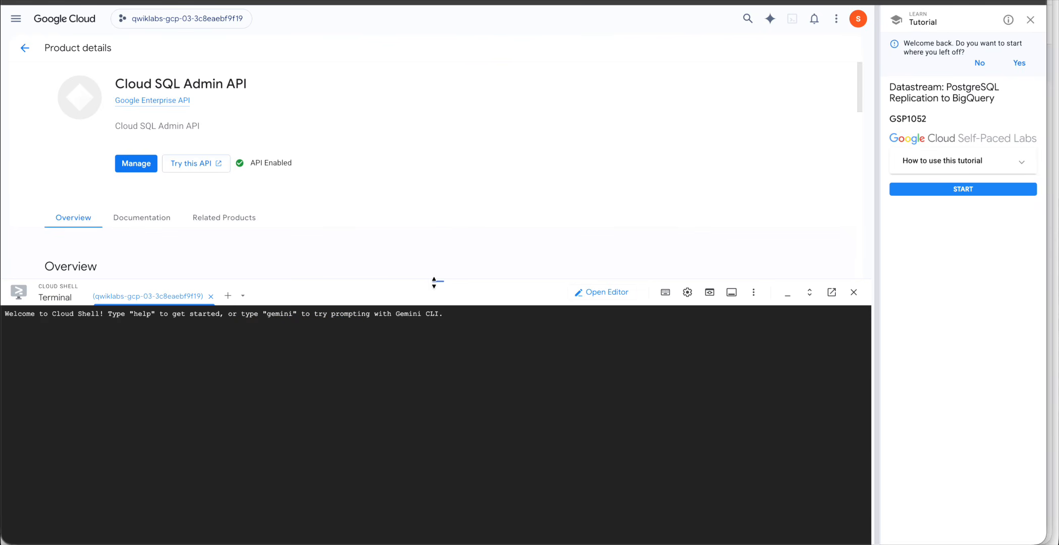
pyautogui.press('super+v')
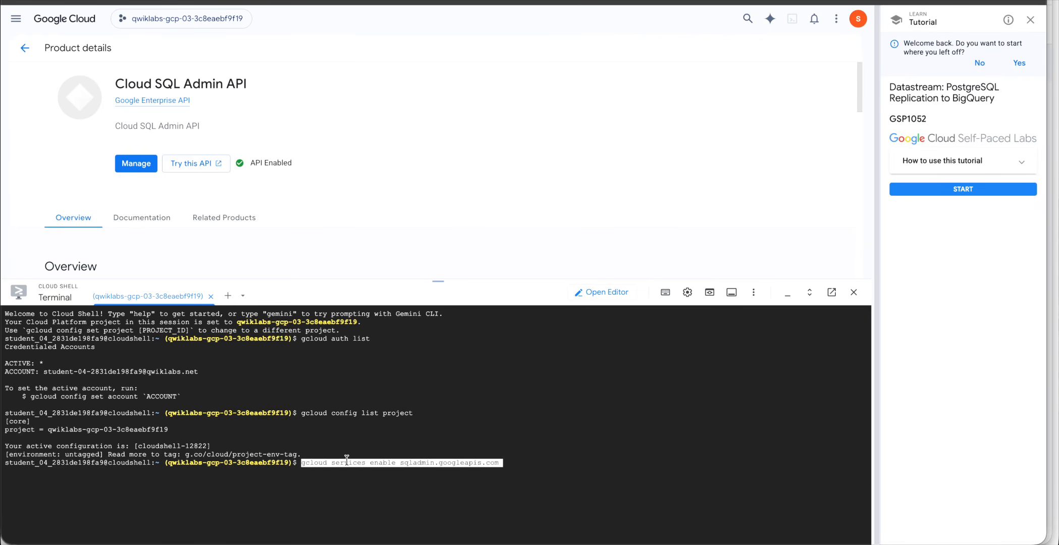
pyautogui.press('Return')
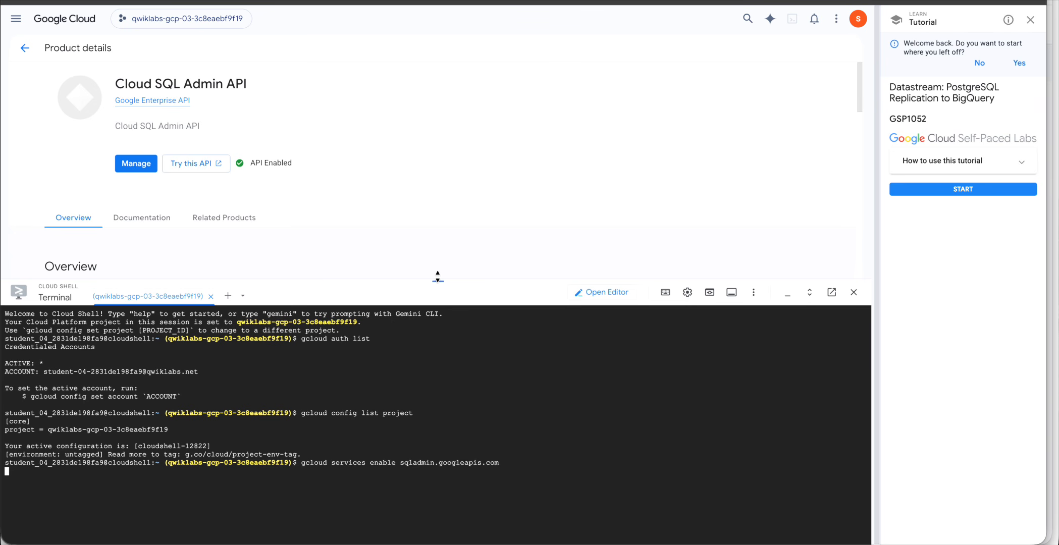
pyautogui.moveTo(438, 275); pyautogui.dragTo(438, 225)
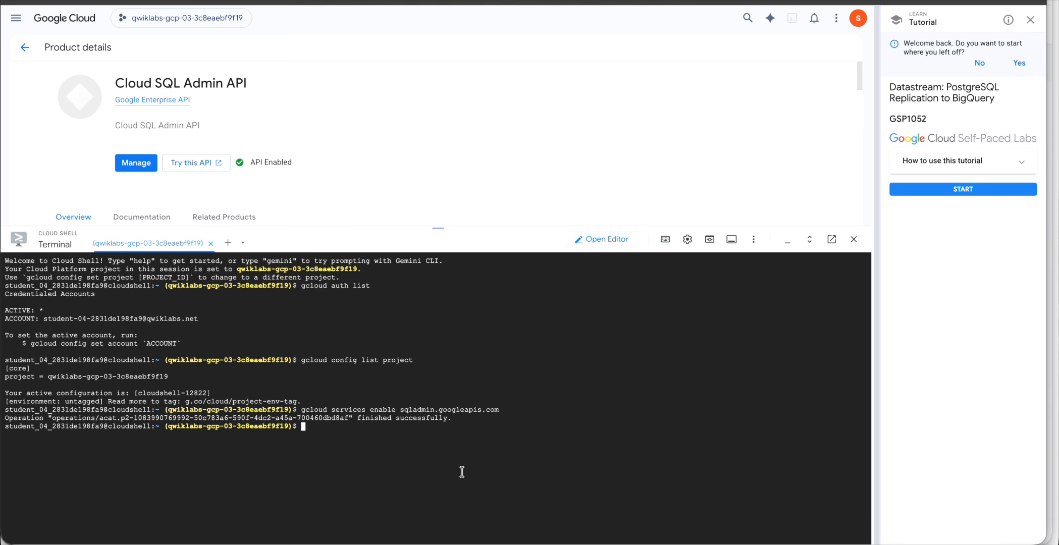
pyautogui.hotkey('ctrl', 'Up')
pyautogui.click(586, 248)
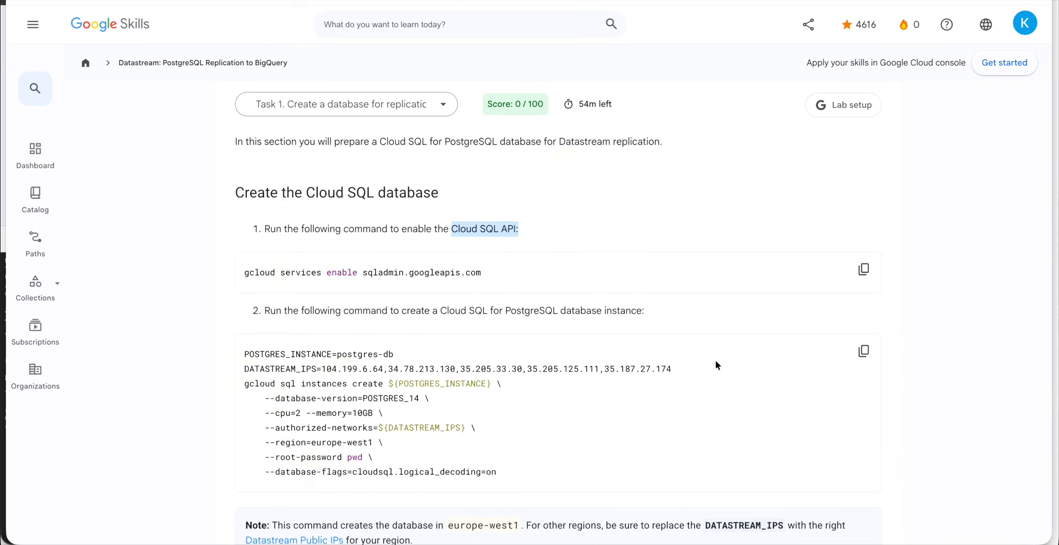
# Copy the step 2 gcloud sql instances create command for postgres-db in europe-west1.
pyautogui.scroll(-2, 716, 360)
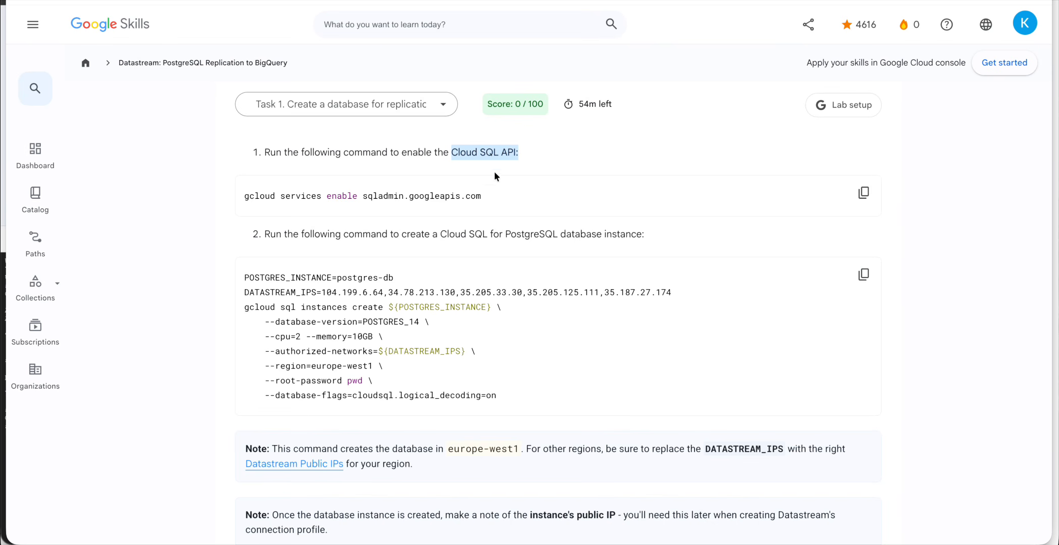
pyautogui.scroll(-1, 499, 174)
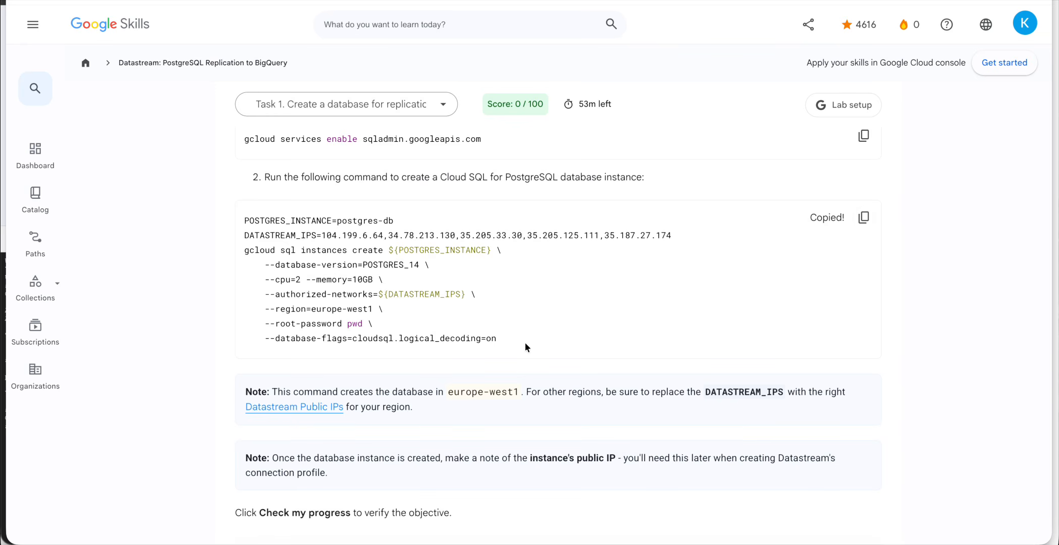
pyautogui.hotkey('ctrl', 'Down')
pyautogui.click(334, 303)
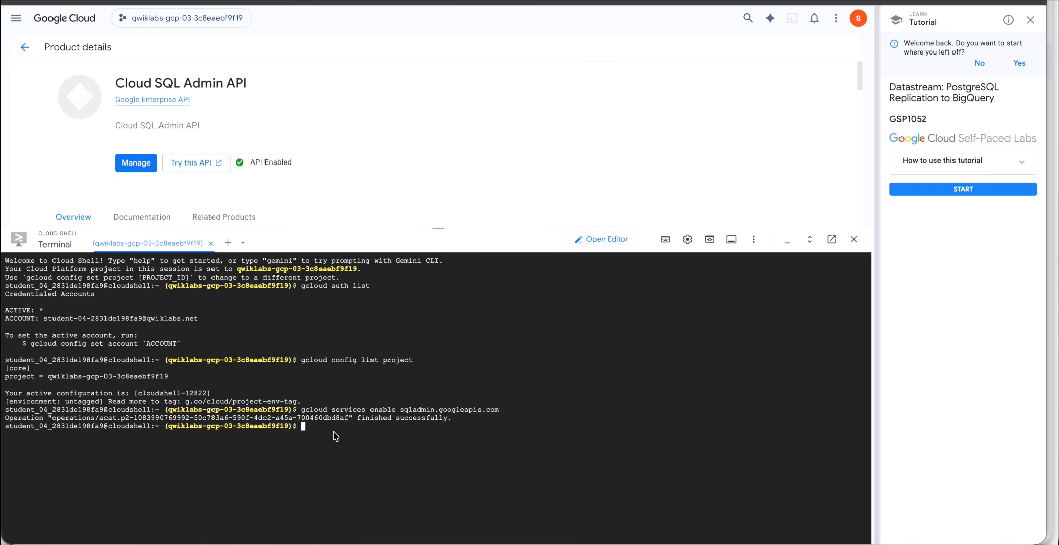
# Run the gcloud sql instances create command to create the postgres-db instance.
pyautogui.hotkey('ctrl', 'v')
pyautogui.press('Return')
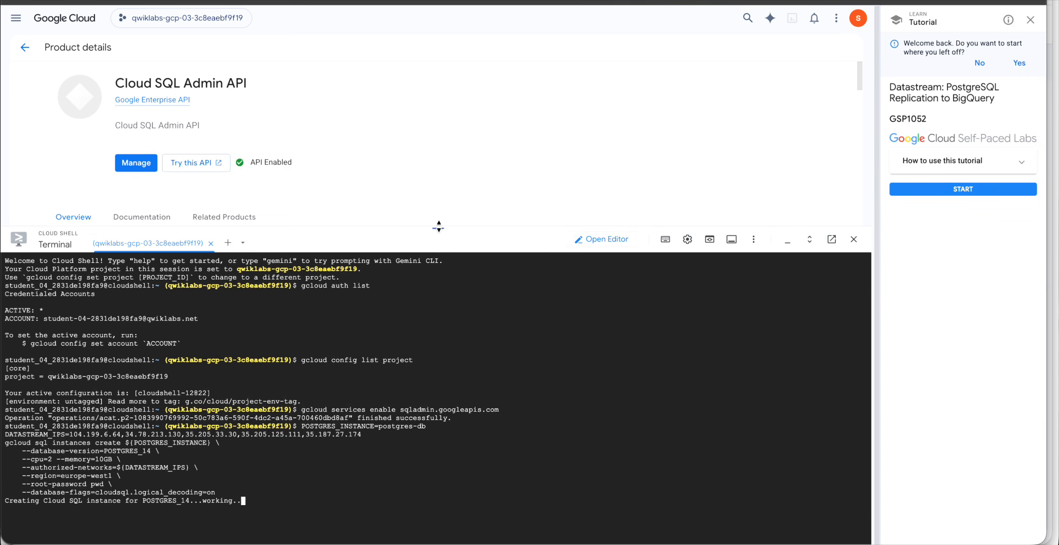
pyautogui.moveTo(438, 228); pyautogui.dragTo(440, 88)
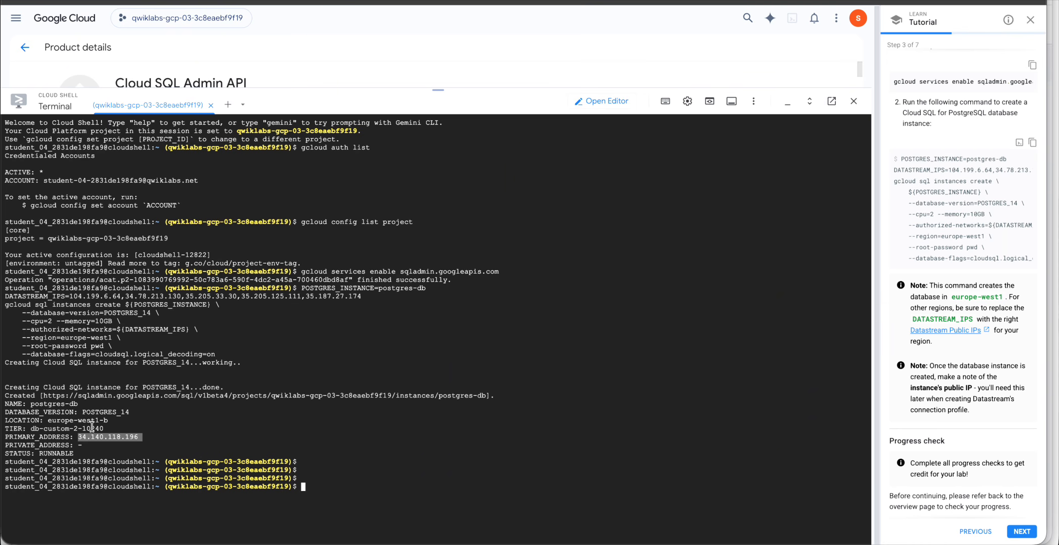
# Copy the location and public IP 34.140.118.196, then scroll the tutorial to 'Populate the database with sample data'.
pyautogui.moveTo(56, 421); pyautogui.dragTo(104, 421)
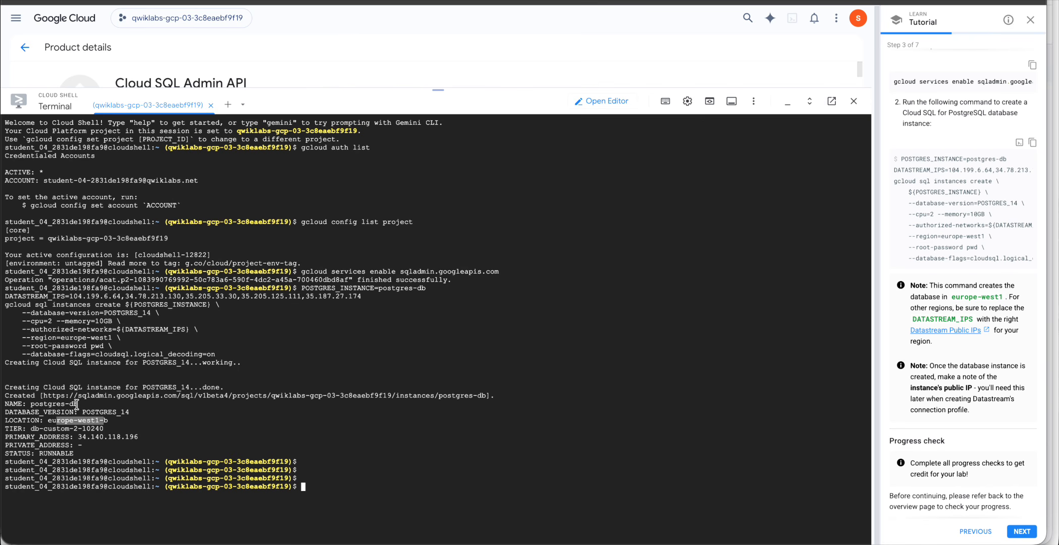
pyautogui.moveTo(30, 404); pyautogui.dragTo(95, 404)
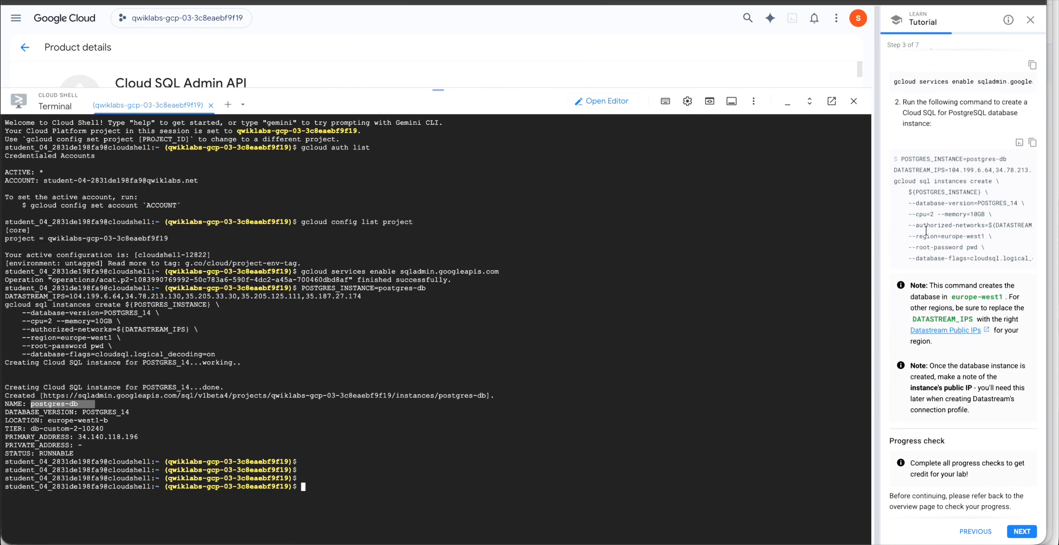
pyautogui.scroll(3, 925, 229)
pyautogui.scroll(-3, 926, 230)
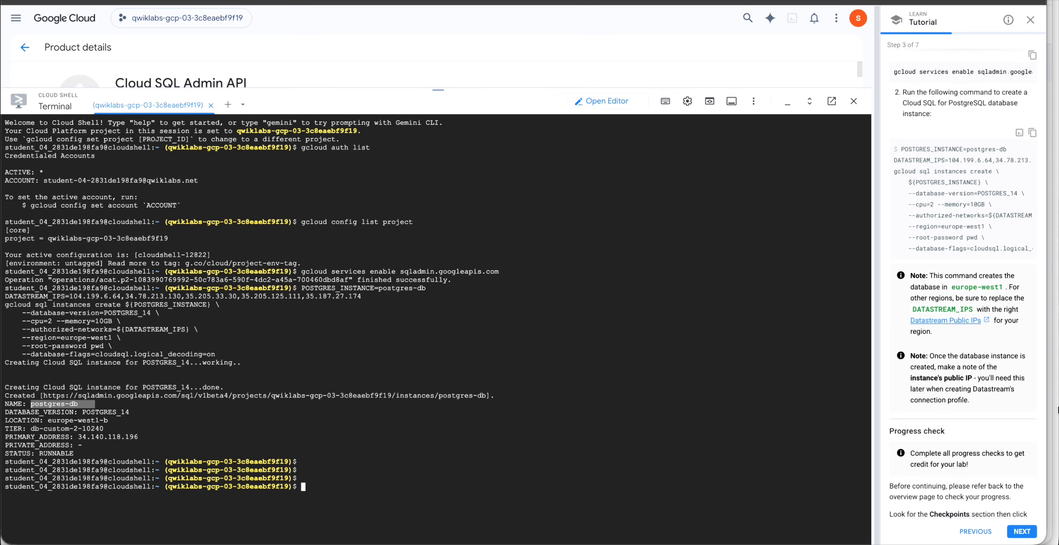
pyautogui.scroll(-8, 910, 426)
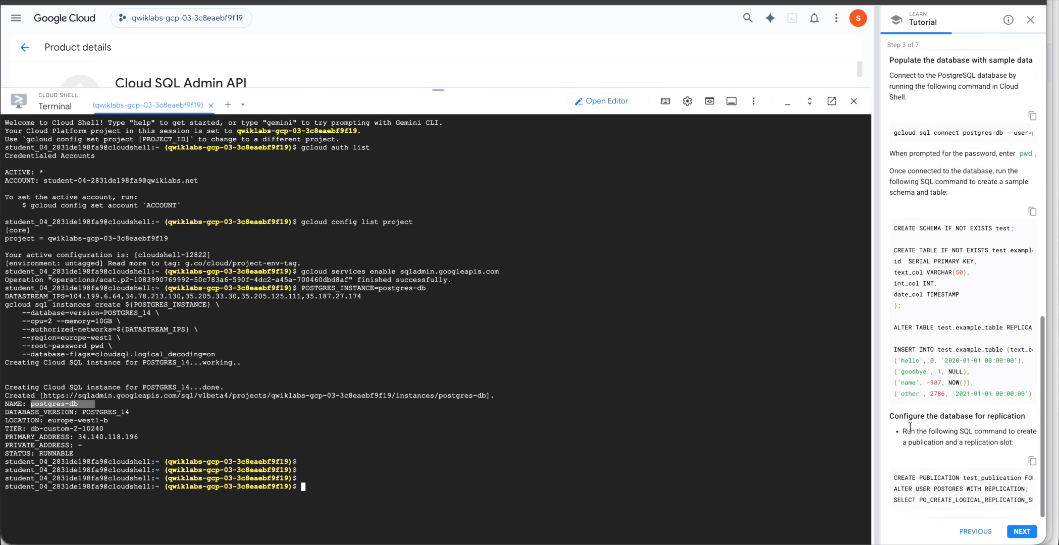
# Verify the database objective for a 50/100 score and copy the gcloud sql connect postgres-db command.
pyautogui.hotkey('ctrl', 'Up')
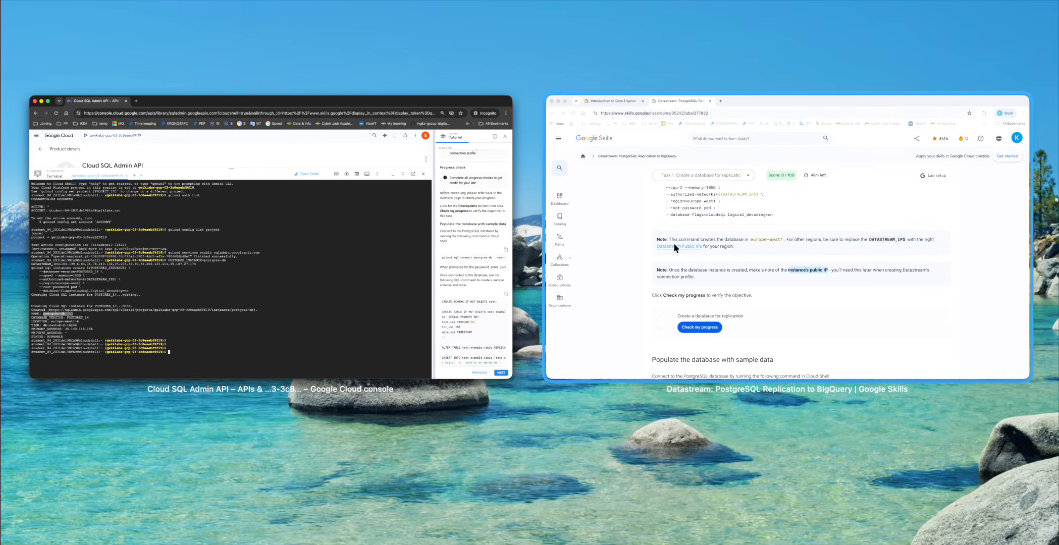
pyautogui.click(673, 242)
pyautogui.click(295, 430)
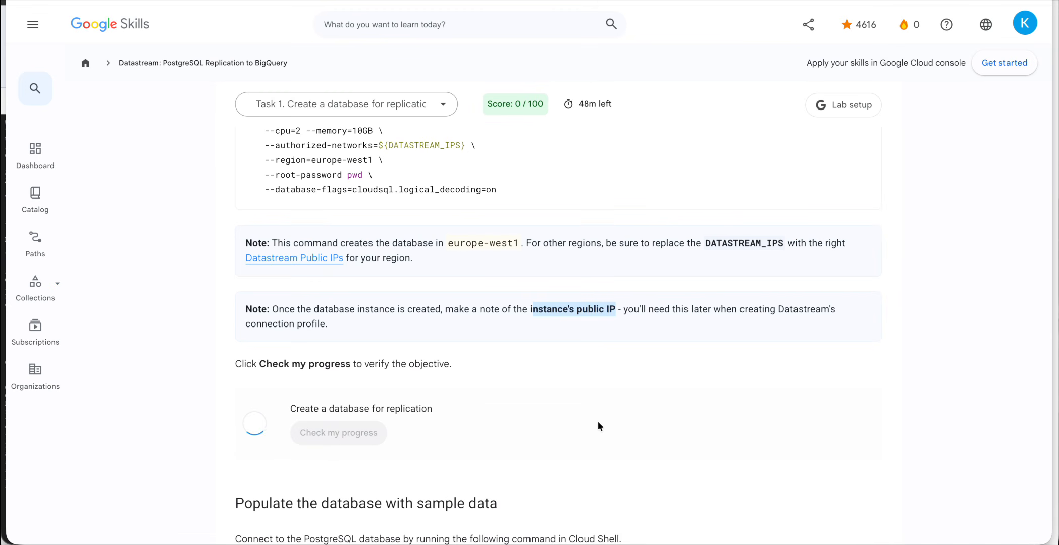
pyautogui.scroll(-8, 591, 428)
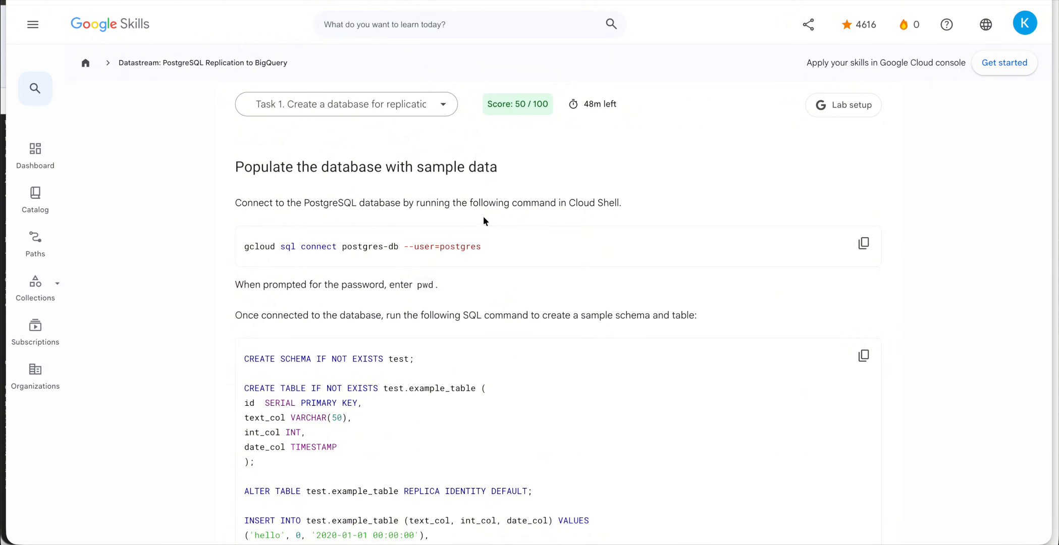
pyautogui.click(864, 243)
# Run gcloud sql connect postgres-db --user=postgres in Cloud Shell.
pyautogui.hotkey('ctrl', 'Up')
pyautogui.click(343, 292)
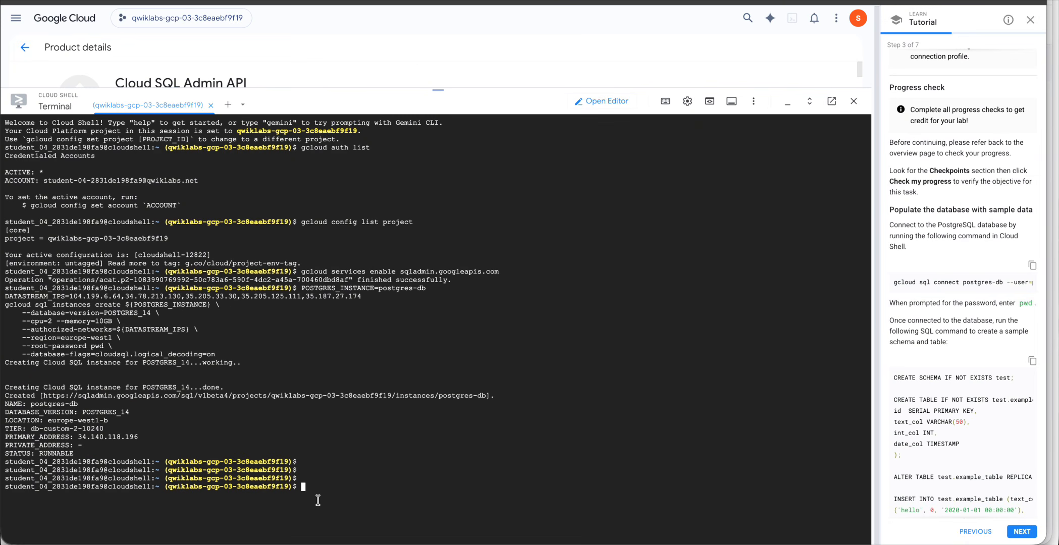
pyautogui.press('super+v')
pyautogui.press('Return')
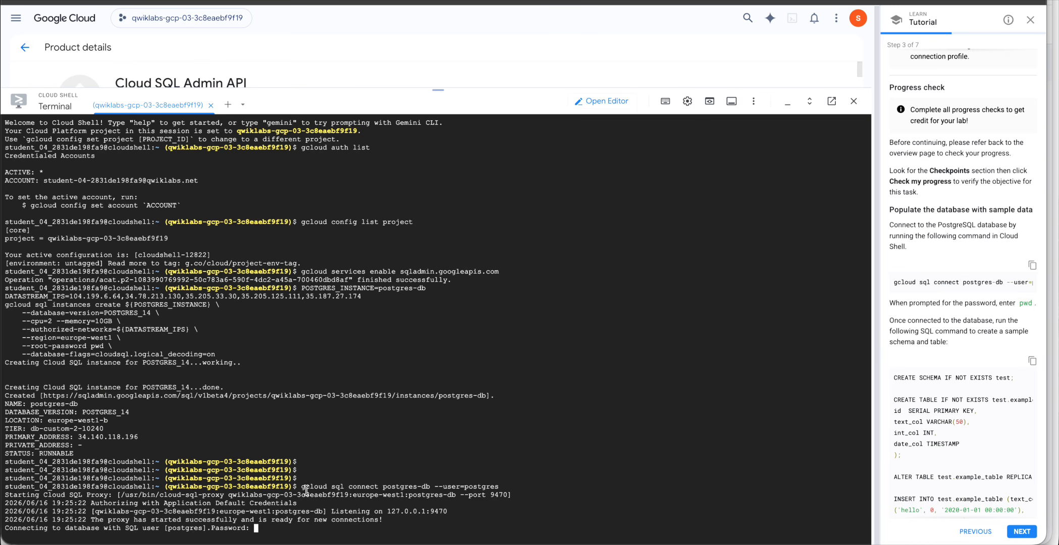
# Enter the postgres user's password at the prompt to reach the psql prompt.
pyautogui.hotkey('ctrl', 'Up')
pyautogui.click(694, 275)
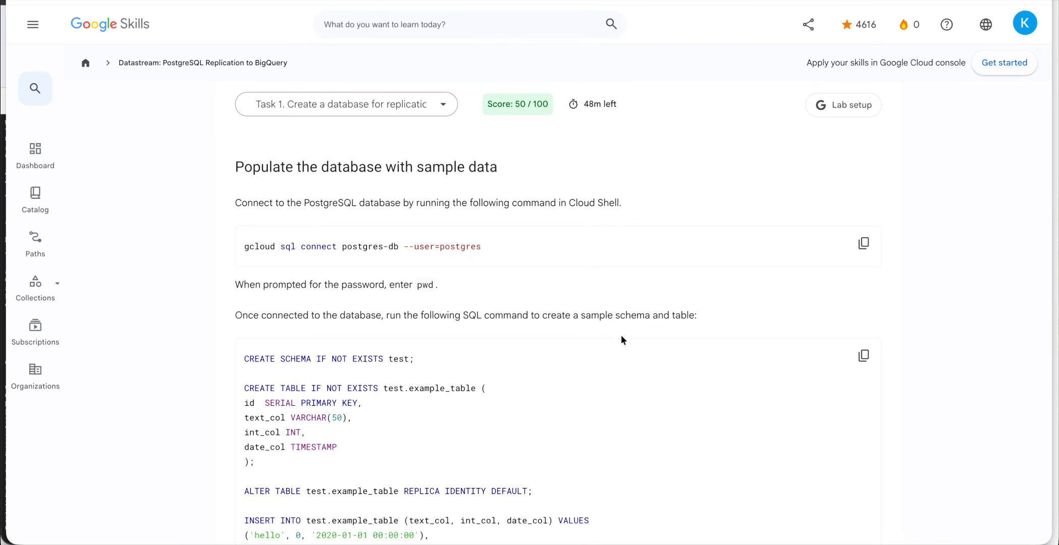
pyautogui.hotkey('ctrl', 'Up')
pyautogui.click(428, 284)
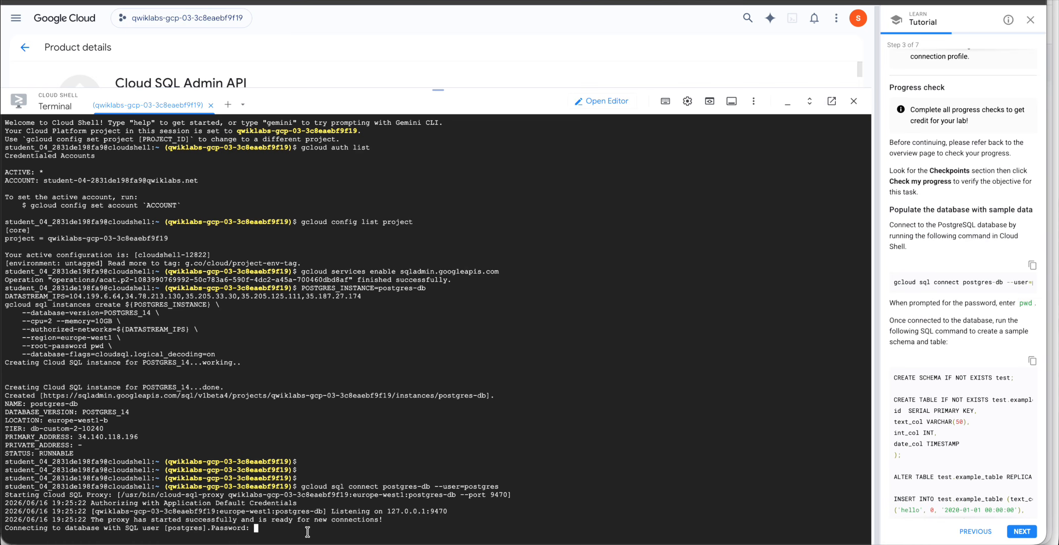
pyautogui.write('pwd')
pyautogui.press('Return')
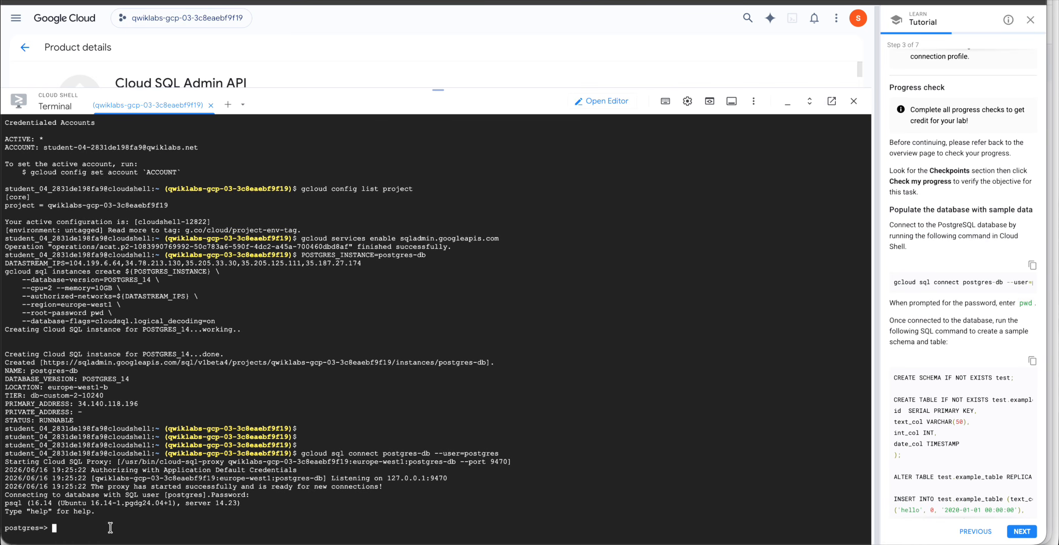
pyautogui.hotkey('ctrl', 'Up')
pyautogui.click(645, 285)
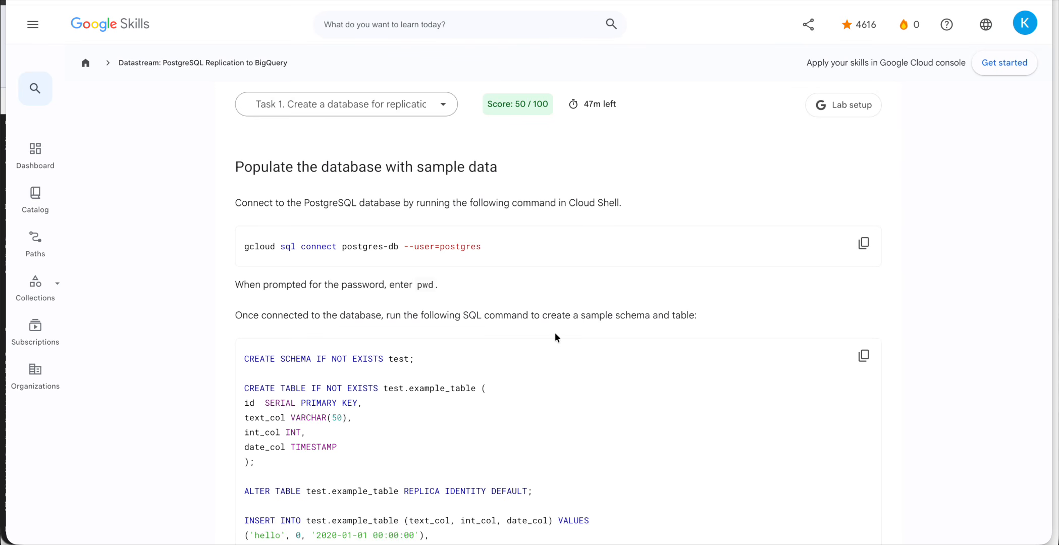
# Run the CREATE SCHEMA test, example_table and INSERT SQL at psql, loading 4 rows.
pyautogui.scroll(-3, 638, 359)
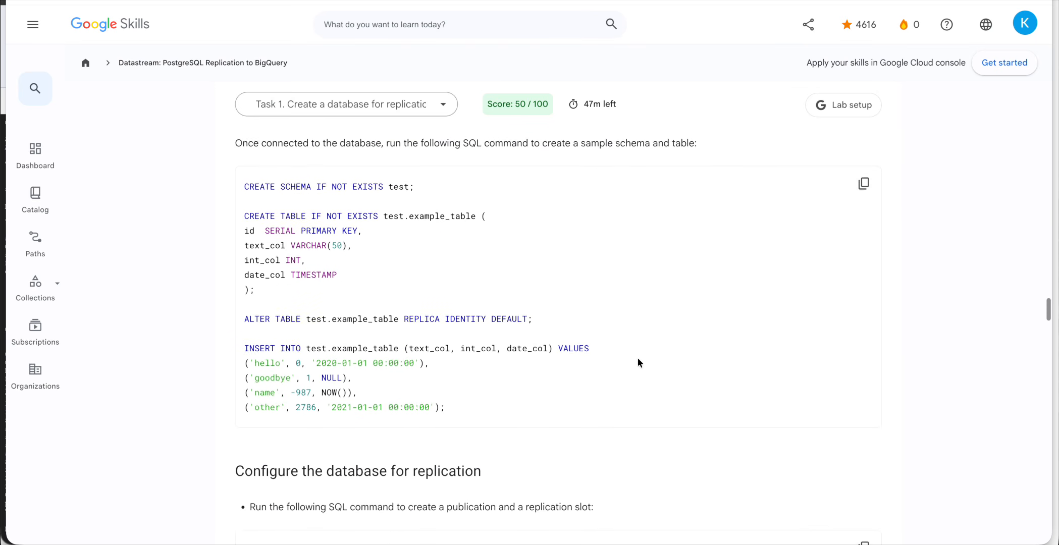
pyautogui.click(864, 183)
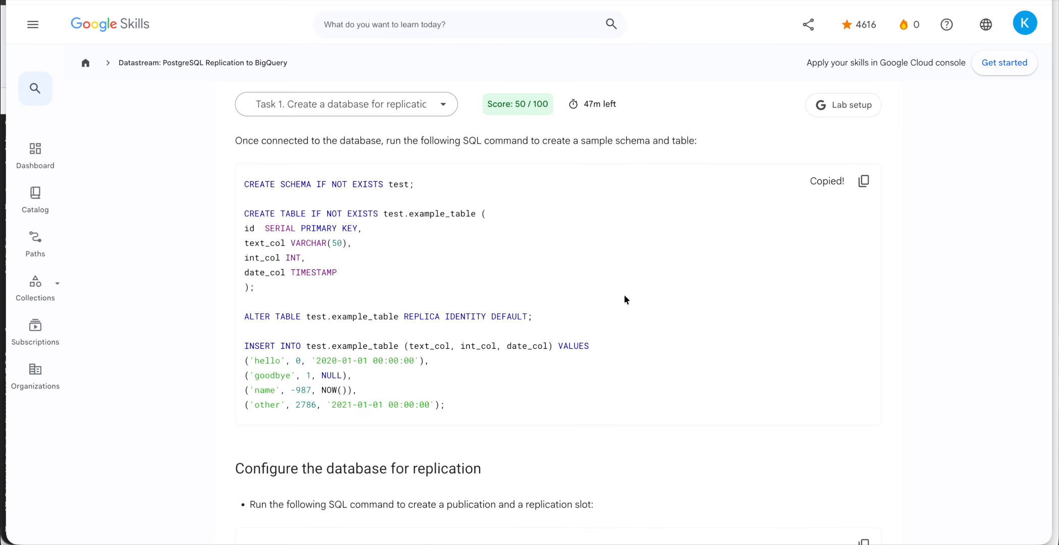
pyautogui.hotkey('ctrl', 'Down')
pyautogui.click(286, 300)
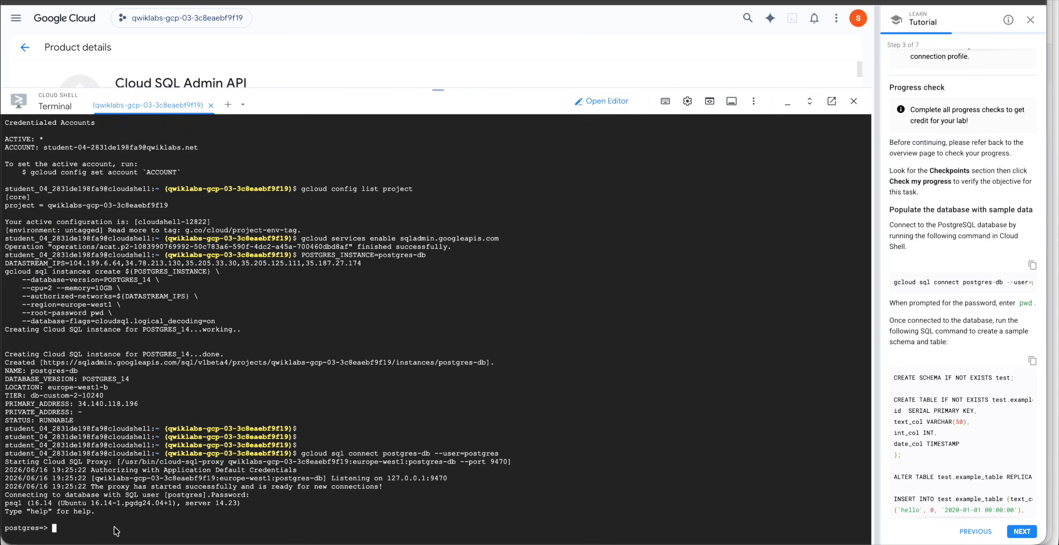
pyautogui.press('super+v')
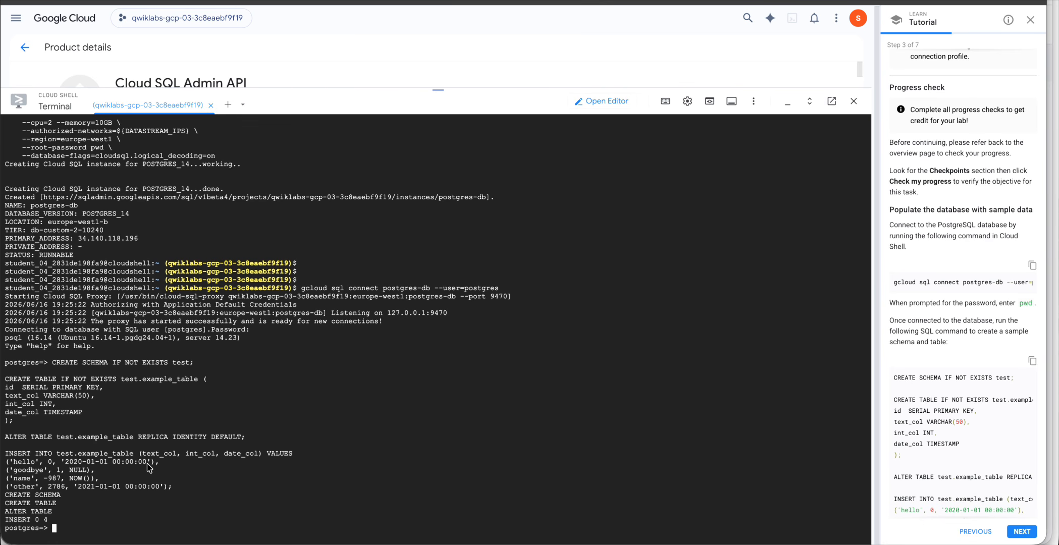
pyautogui.hotkey('ctrl', 'Up')
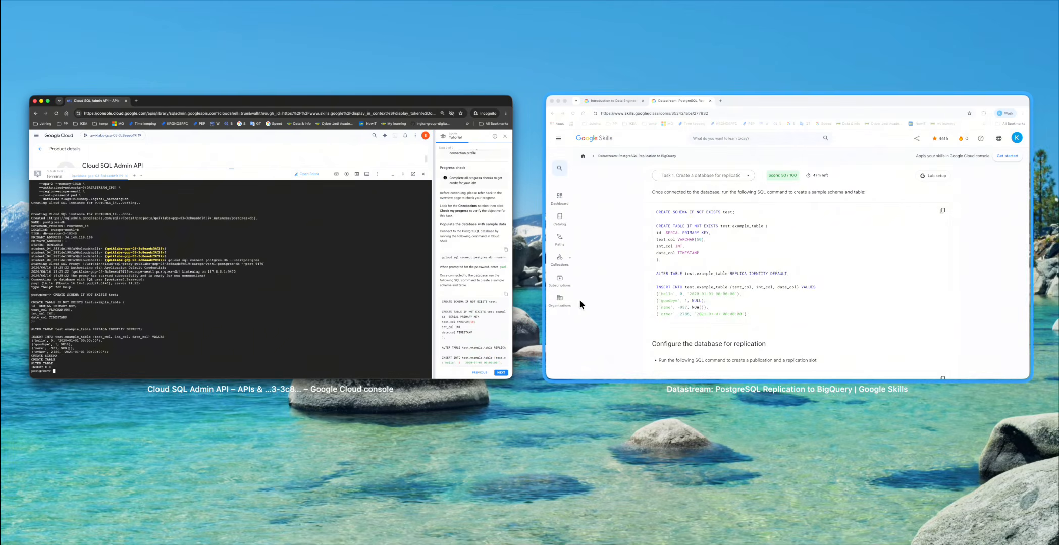
pyautogui.click(579, 300)
pyautogui.scroll(-5, 674, 347)
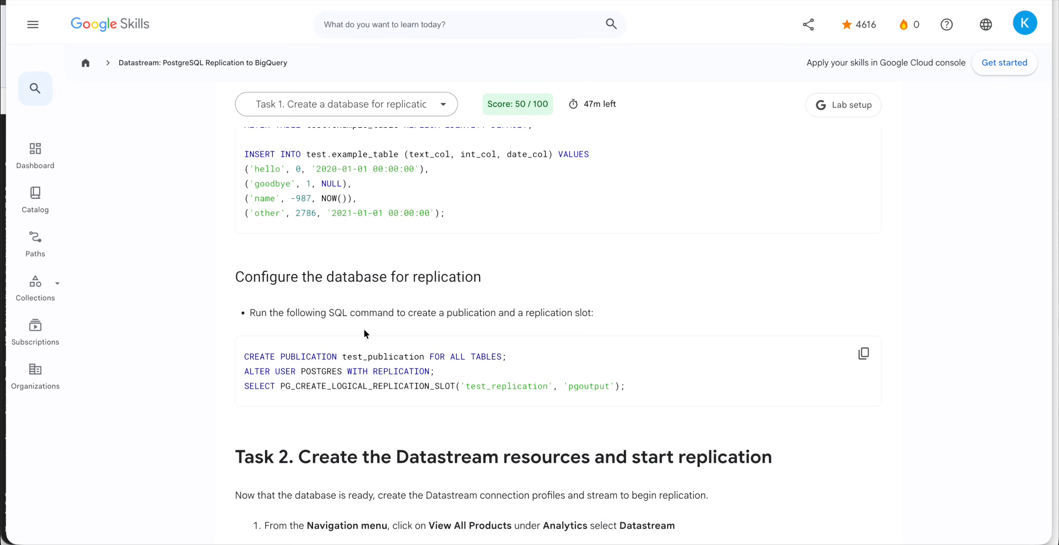
# Review the example_table INSERT statements and scroll on to the CREATE PUBLICATION and replication-slot SQL.
pyautogui.scroll(4, 449, 331)
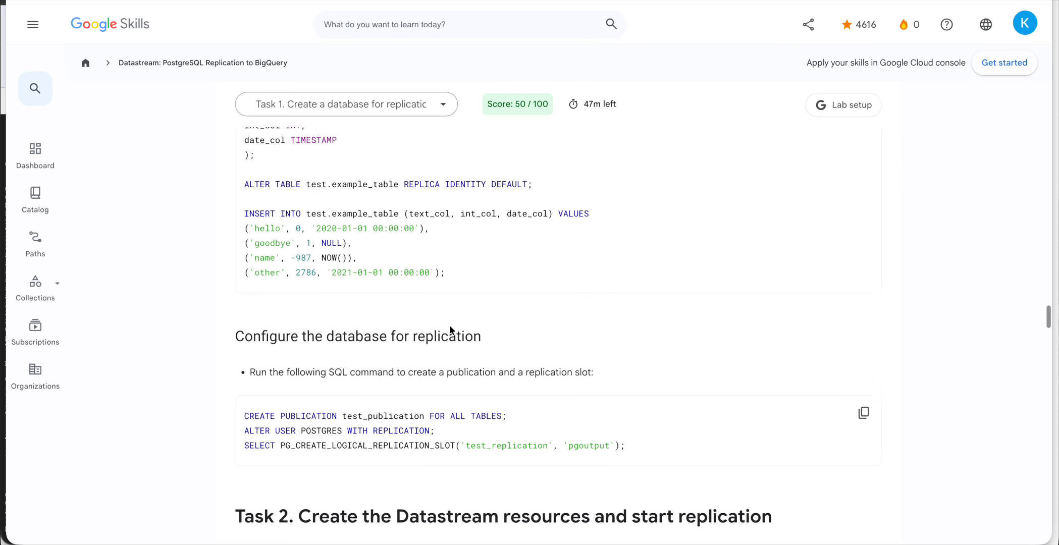
pyautogui.scroll(1, 449, 359)
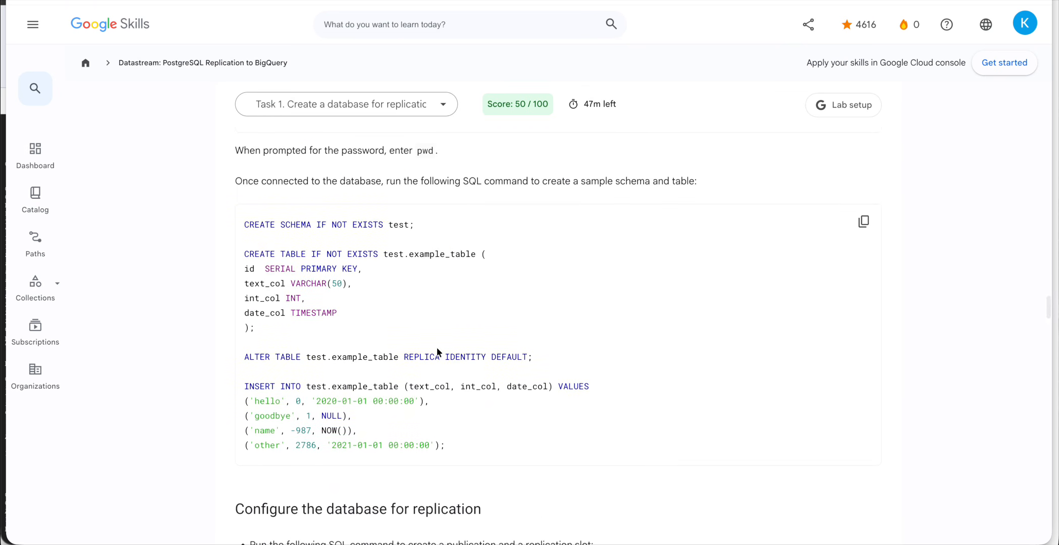
pyautogui.scroll(-2, 382, 242)
pyautogui.doubleClick(363, 277)
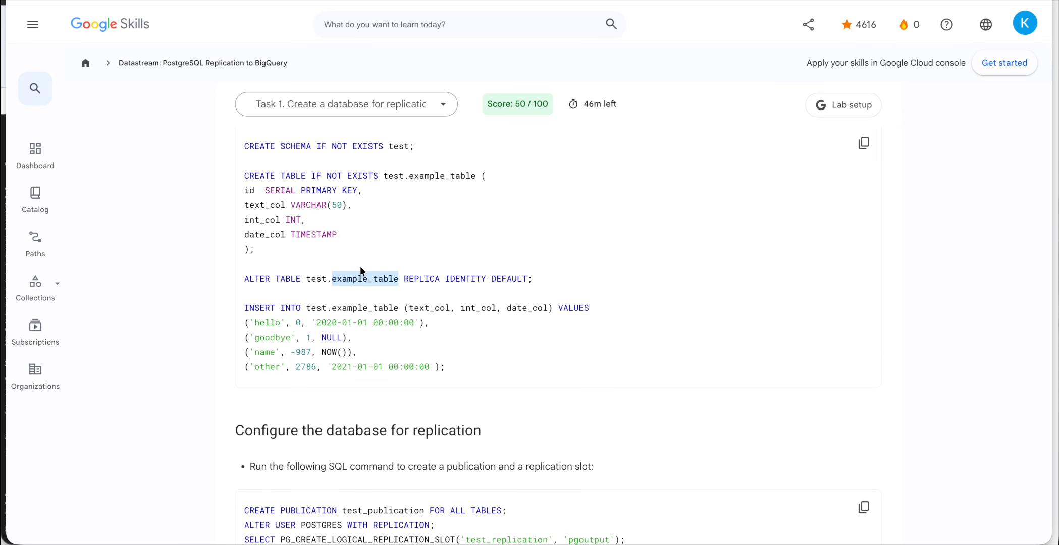
pyautogui.moveTo(315, 299); pyautogui.dragTo(459, 367)
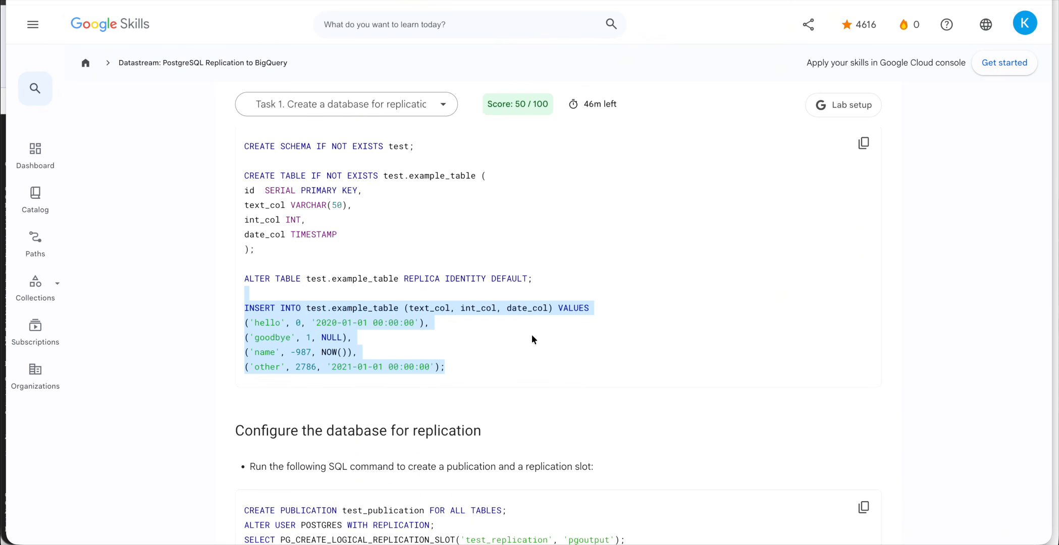
pyautogui.scroll(-4, 531, 334)
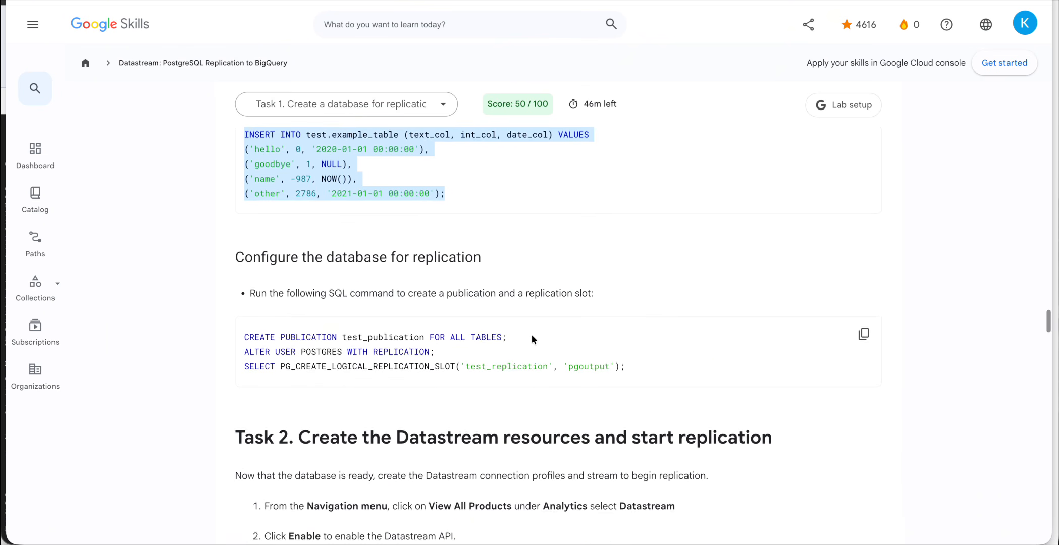
pyautogui.click(301, 306)
pyautogui.scroll(-1, 268, 299)
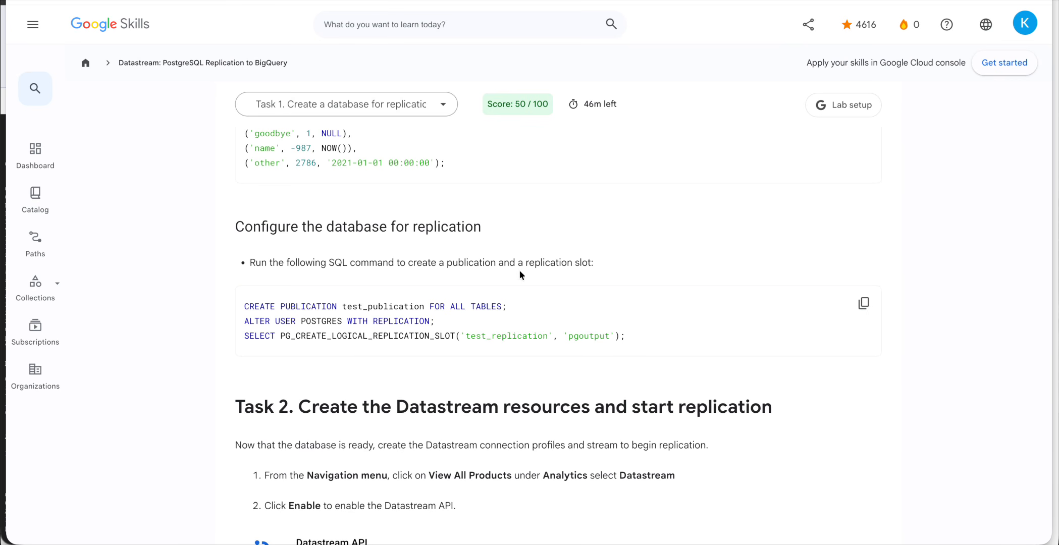
# Run the SQL creating test_publication, granting postgres REPLICATION, and creating the test_replication slot.
pyautogui.click(864, 303)
pyautogui.hotkey('ctrl', 'Up')
pyautogui.click(512, 334)
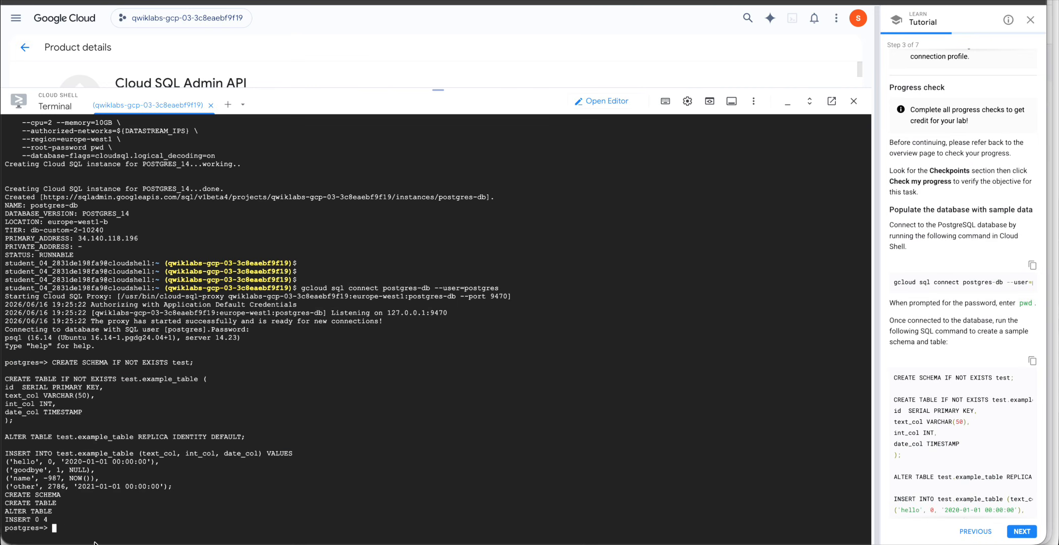
pyautogui.press('super+v')
pyautogui.press('Return')
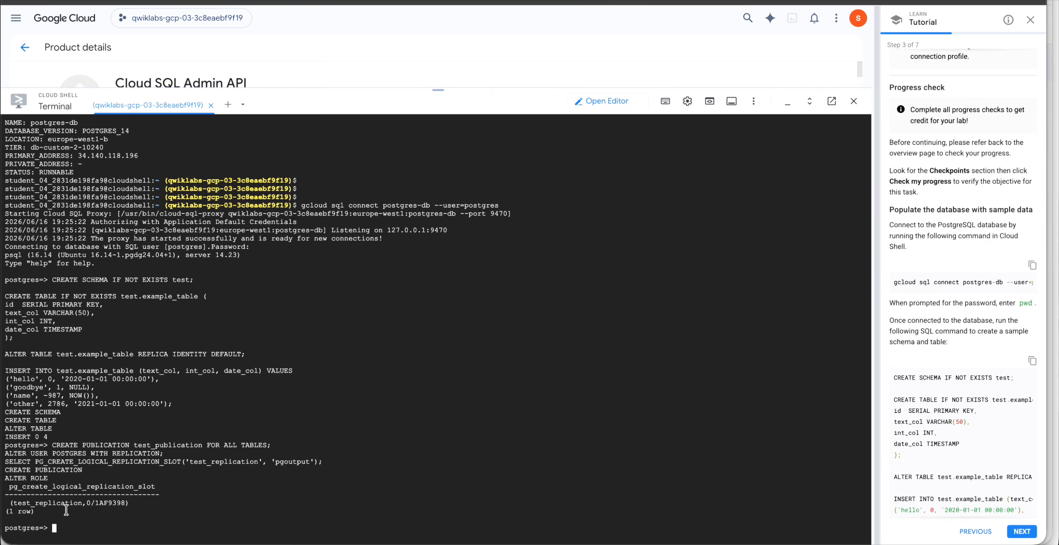
pyautogui.hotkey('ctrl', 'Up')
pyautogui.click(660, 192)
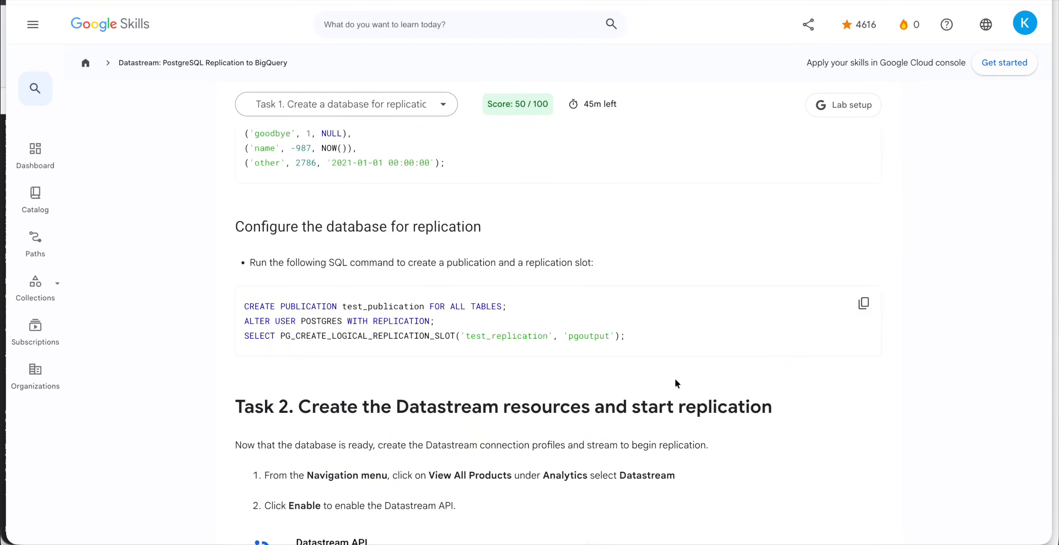
# Scroll the lab page to Task 2 and select 'Datastream' in its step 1.
pyautogui.scroll(-5, 675, 380)
pyautogui.scroll(4, 676, 380)
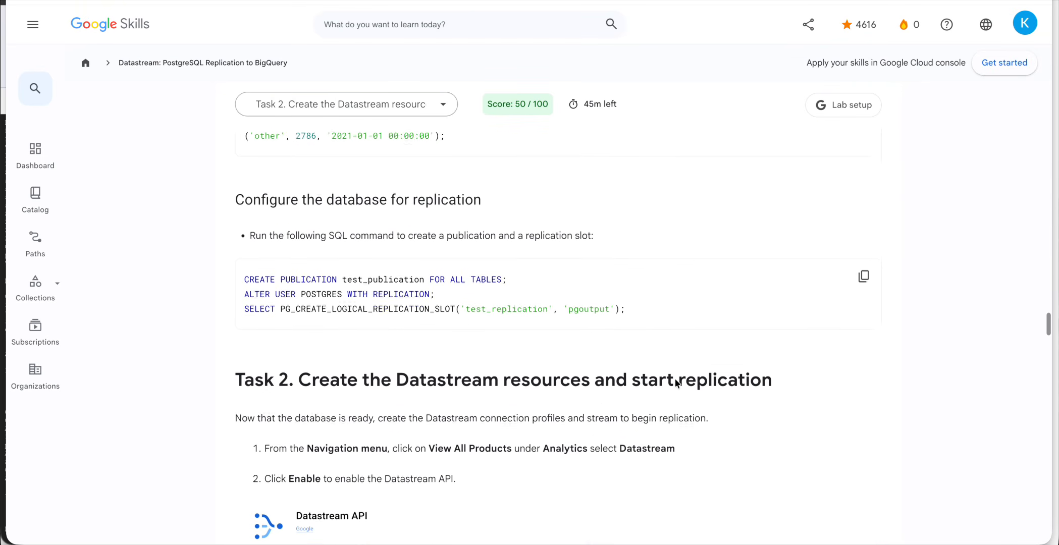
pyautogui.scroll(-2, 675, 379)
pyautogui.scroll(2, 675, 379)
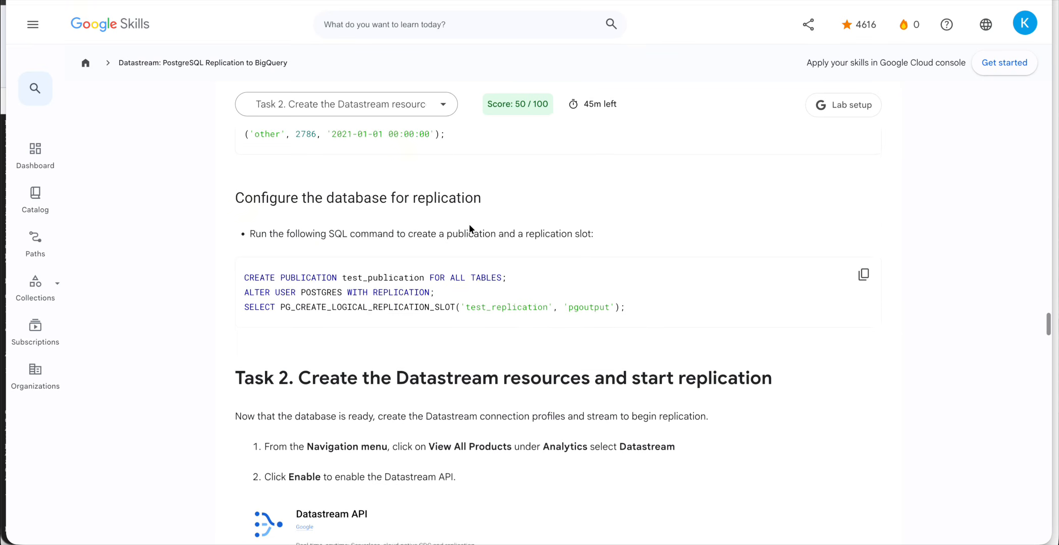
pyautogui.scroll(-6, 470, 227)
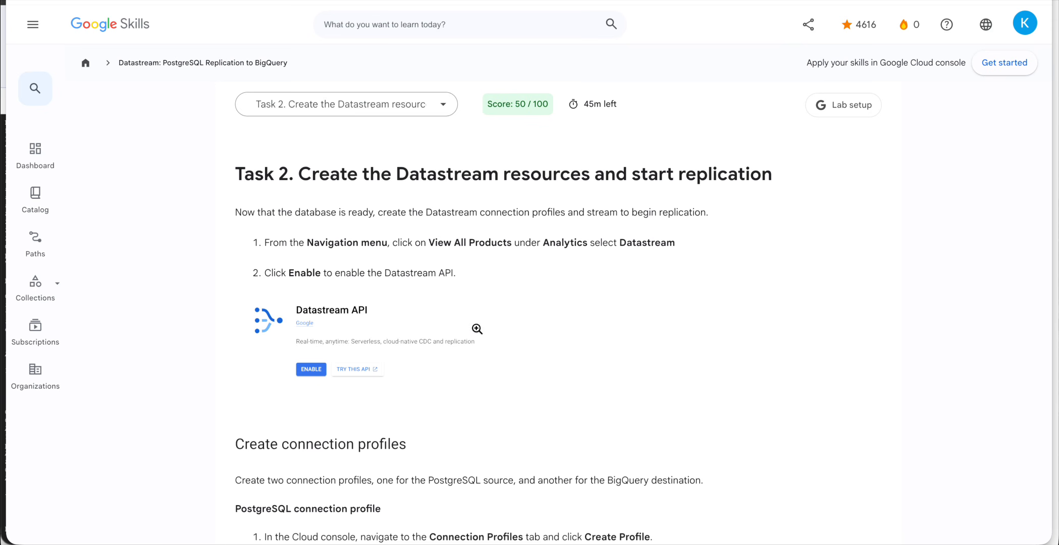
pyautogui.scroll(6, 386, 257)
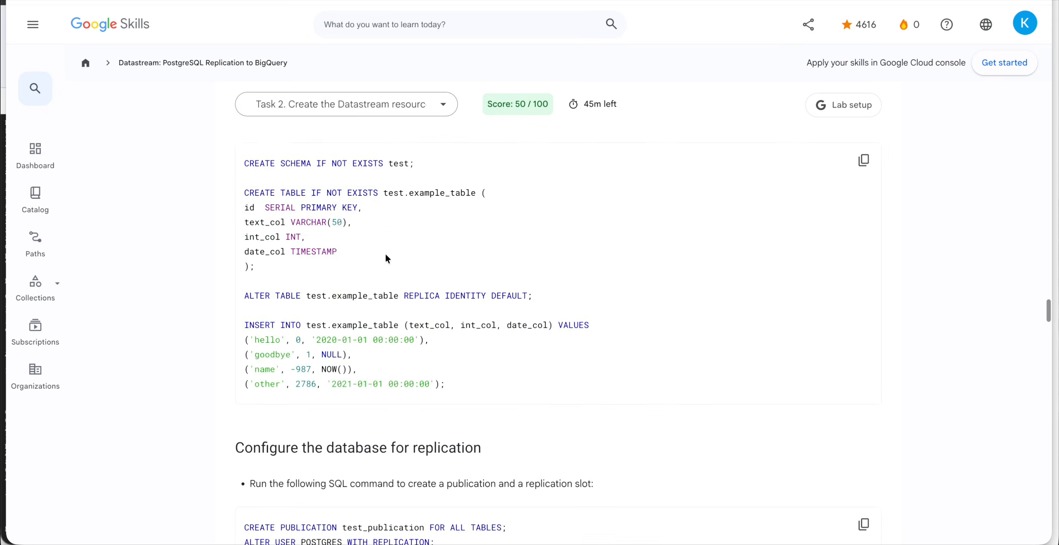
pyautogui.scroll(-7, 386, 253)
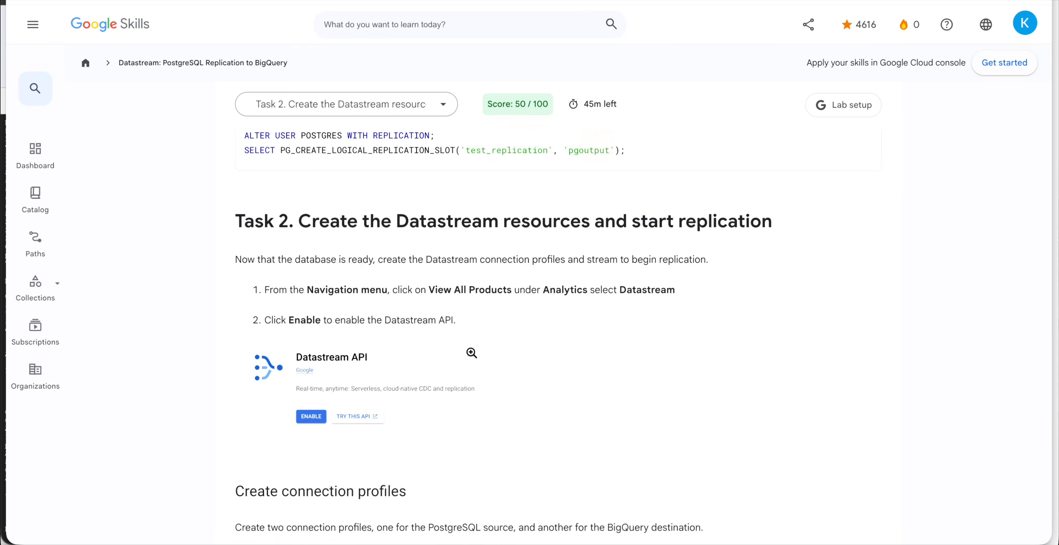
pyautogui.scroll(5, 469, 350)
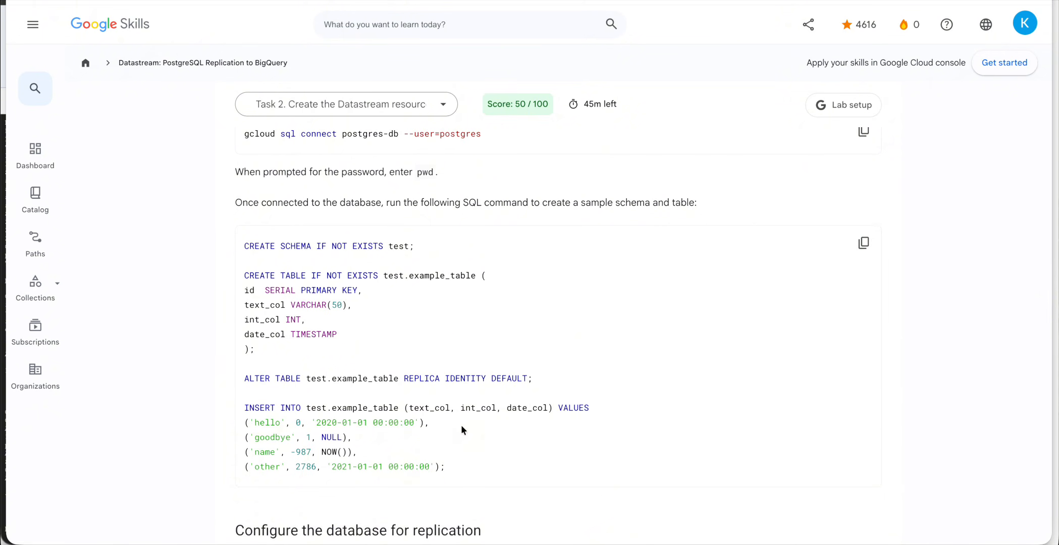
pyautogui.scroll(-8, 421, 416)
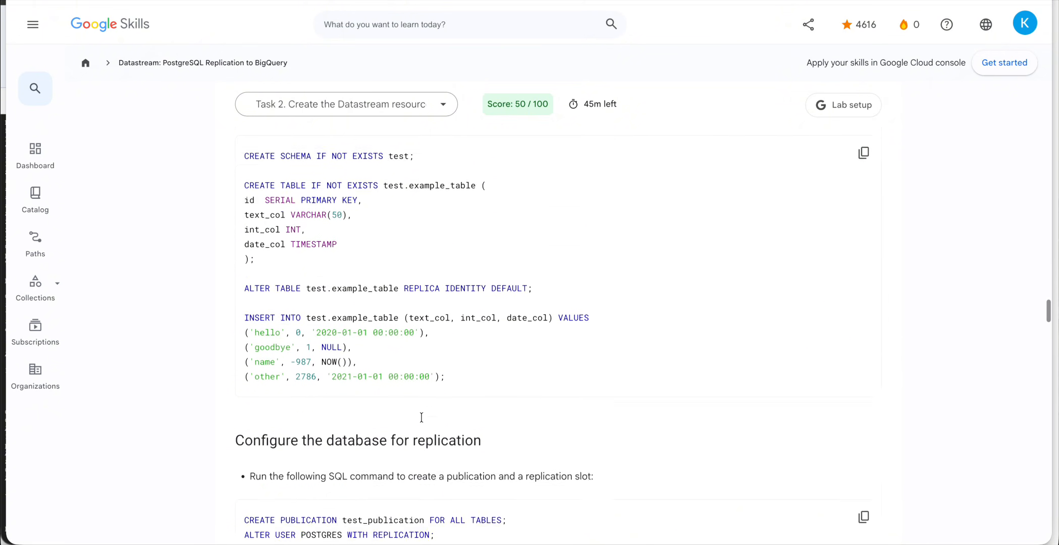
pyautogui.scroll(-2, 498, 447)
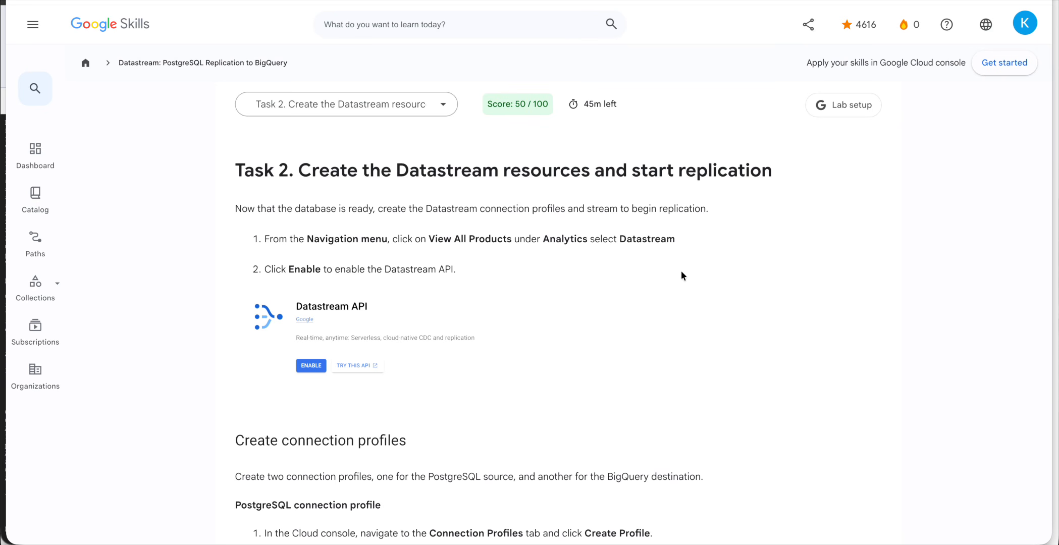
pyautogui.scroll(-1, 574, 359)
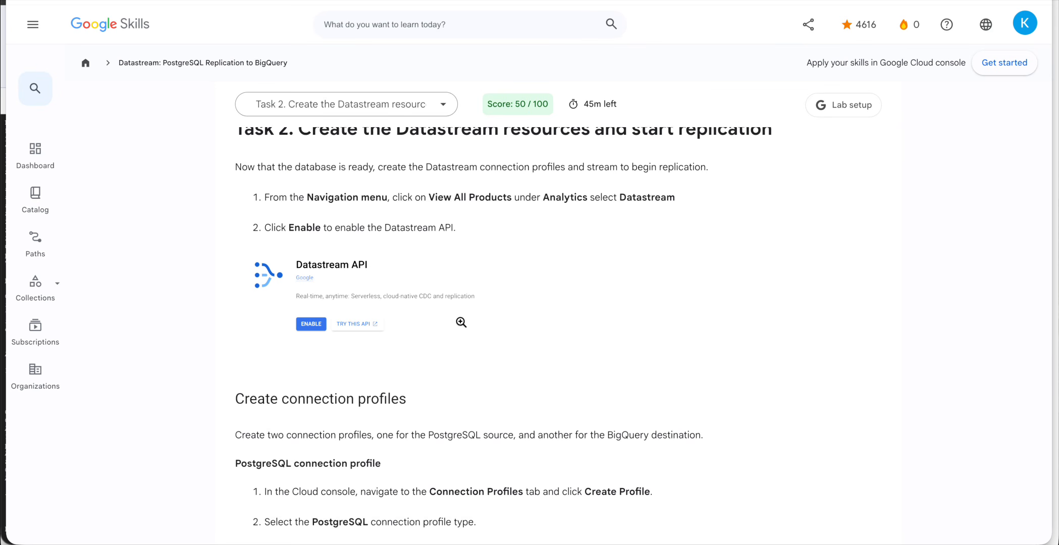
pyautogui.scroll(1, 627, 228)
pyautogui.doubleClick(651, 211)
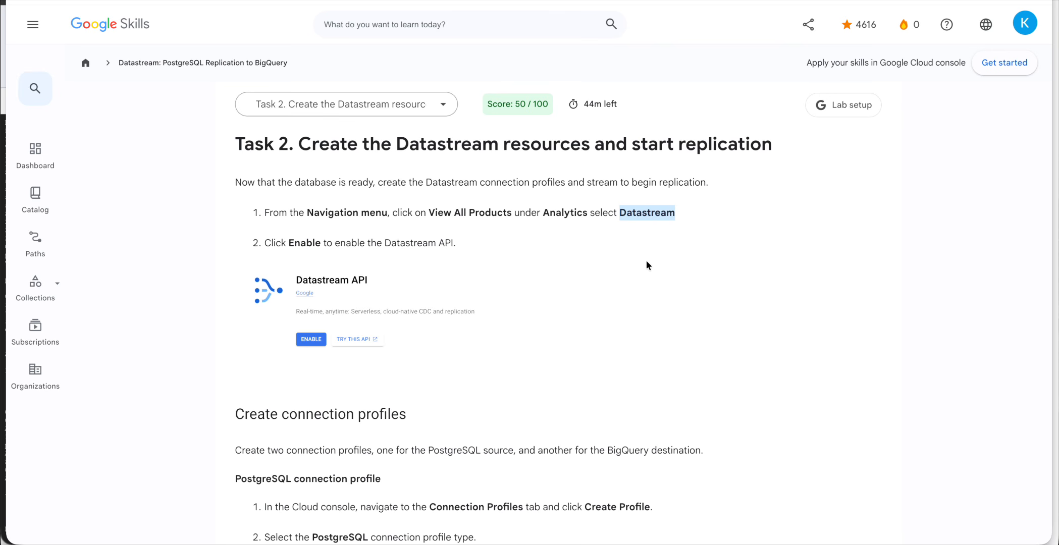
pyautogui.hotkey('ctrl', 'Up')
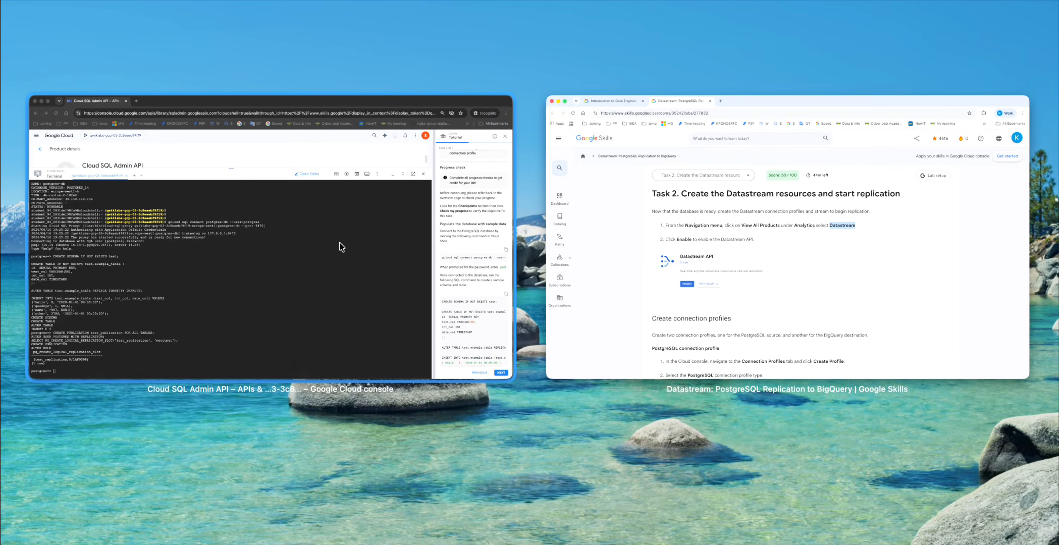
# Shrink the Cloud Shell panel and advance the Tutorial to step 4.
pyautogui.click(339, 245)
pyautogui.moveTo(443, 89); pyautogui.dragTo(438, 362)
pyautogui.click(16, 20)
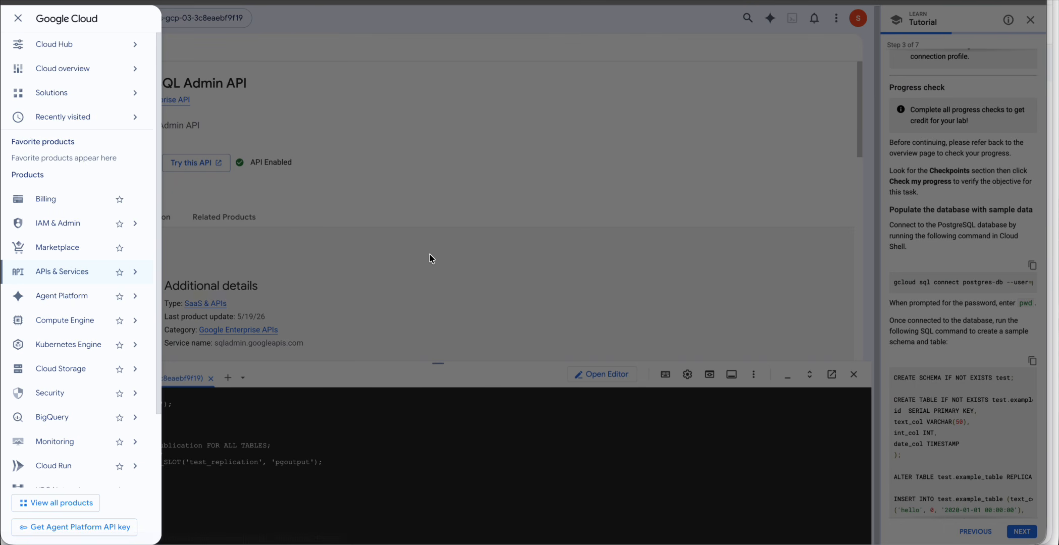
pyautogui.hotkey('ctrl', 'Up')
pyautogui.click(375, 236)
pyautogui.click(973, 398)
pyautogui.scroll(-3, 973, 398)
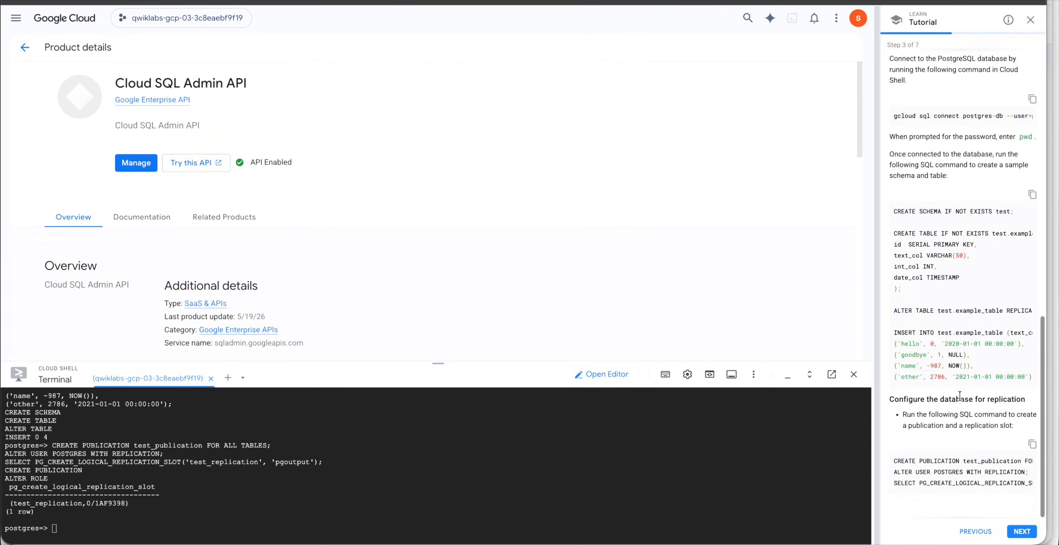
pyautogui.click(1023, 531)
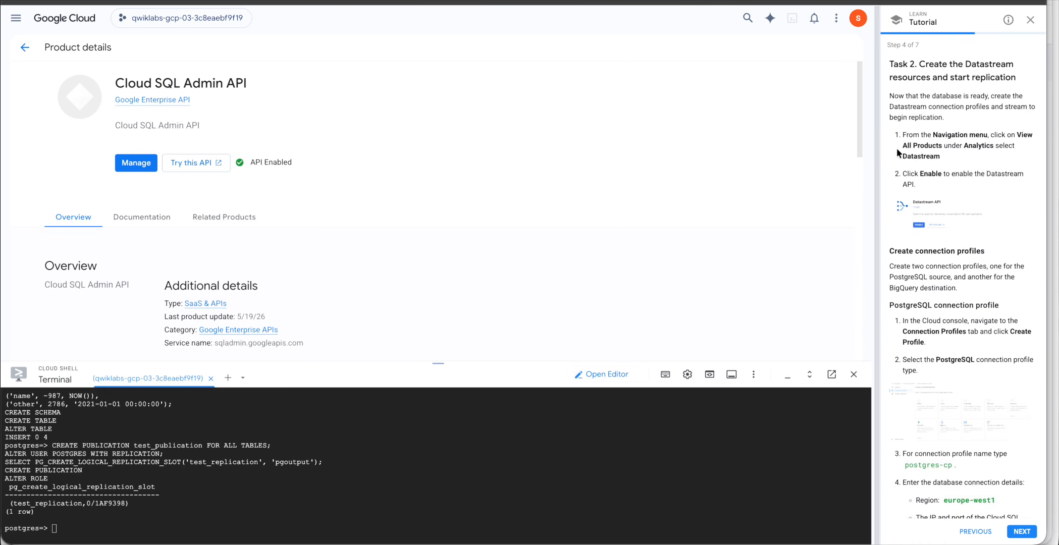
# Open View all products from the Navigation menu, dismissing the notice with Don't show again.
pyautogui.click(16, 18)
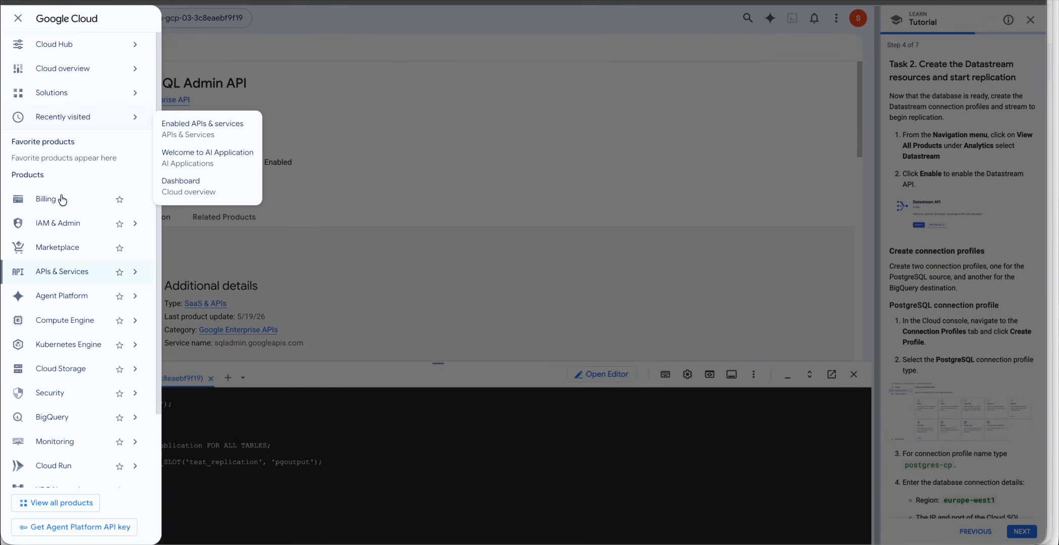
pyautogui.moveTo(61, 224)
pyautogui.scroll(-2, 63, 222)
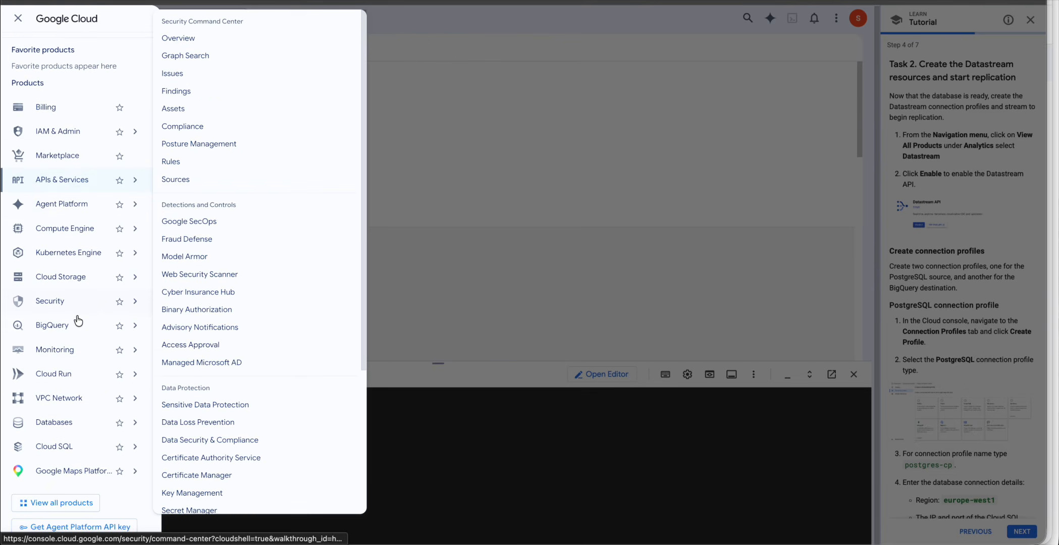
pyautogui.click(55, 503)
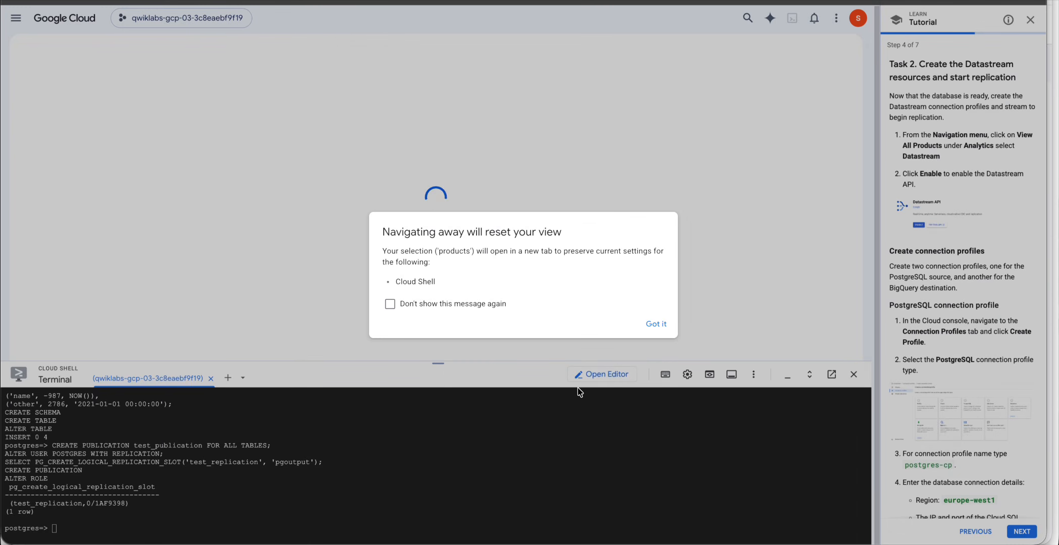
pyautogui.click(491, 304)
pyautogui.click(656, 325)
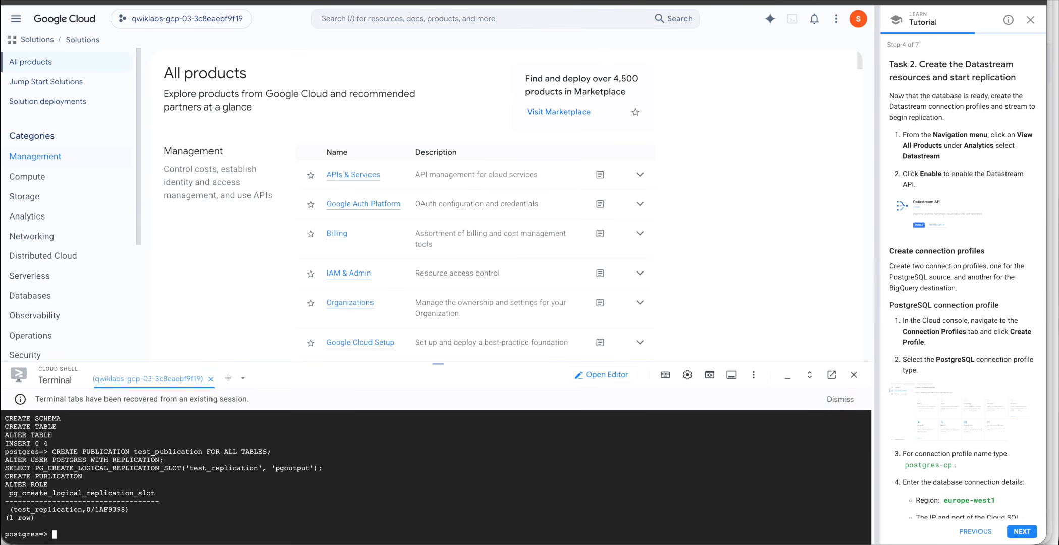
# Jump to the Analytics products in the catalogue and scroll down to the Datastream entry.
pyautogui.click(40, 223)
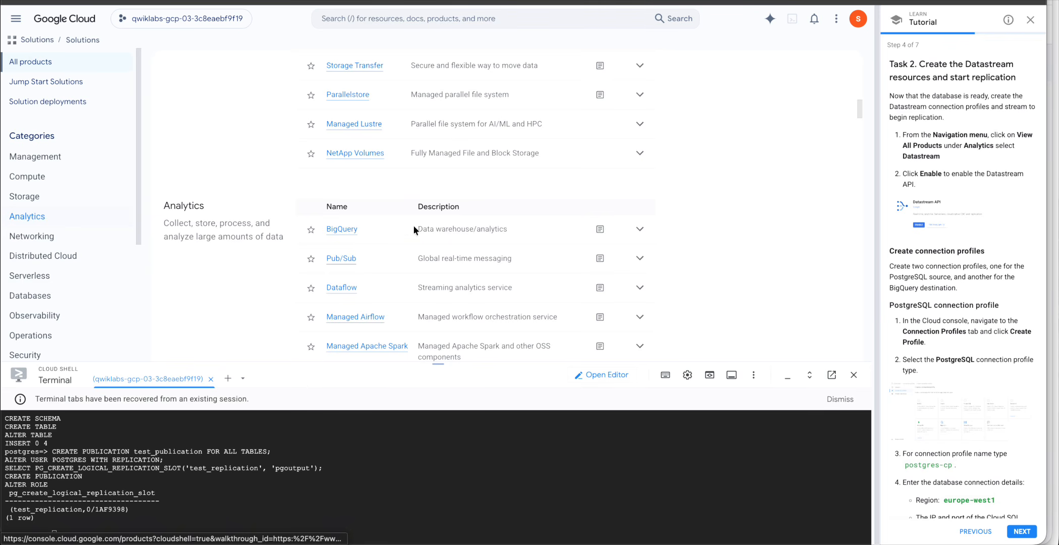
pyautogui.scroll(5, 530, 222)
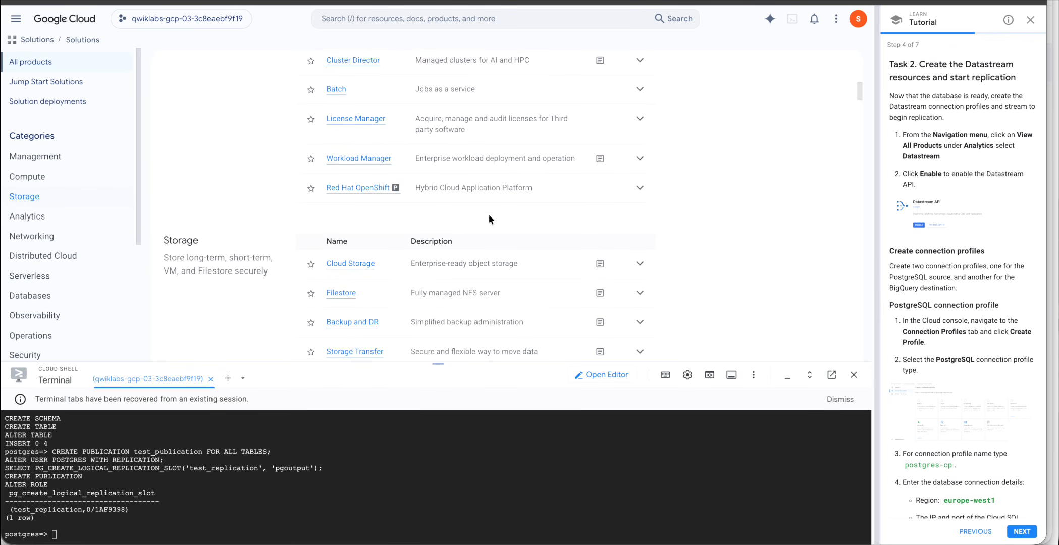
pyautogui.scroll(10, 489, 215)
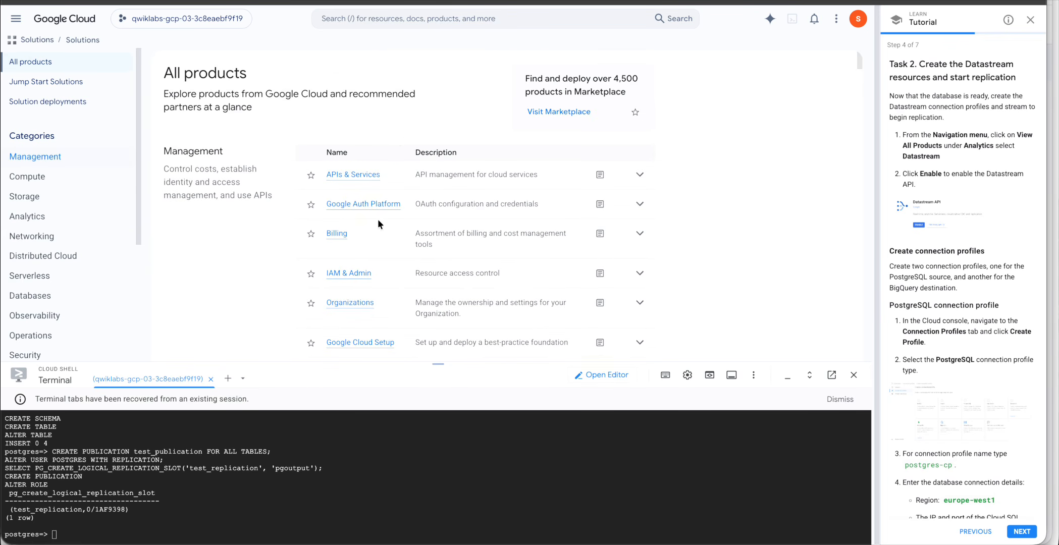
pyautogui.scroll(-10, 355, 294)
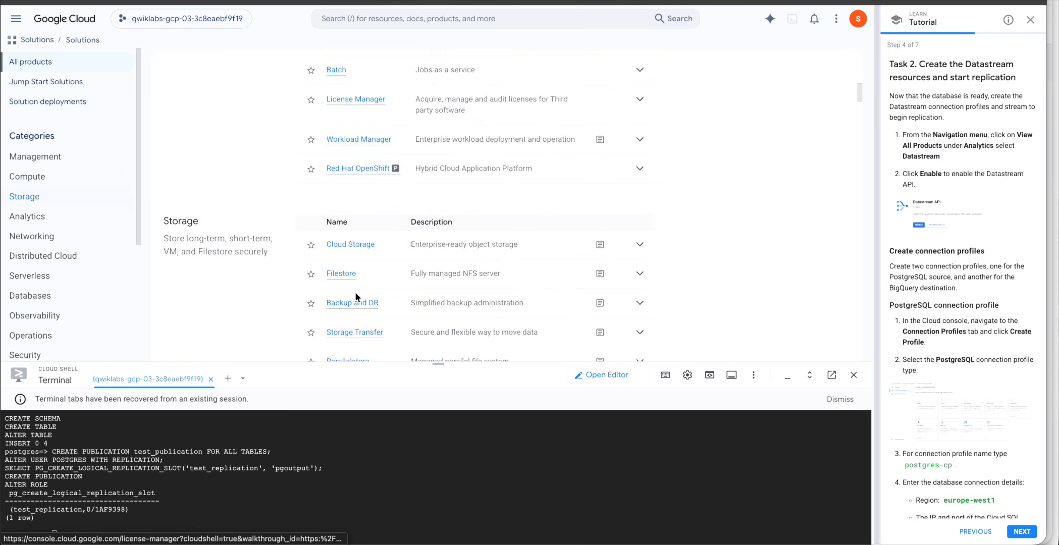
pyautogui.scroll(-5, 355, 292)
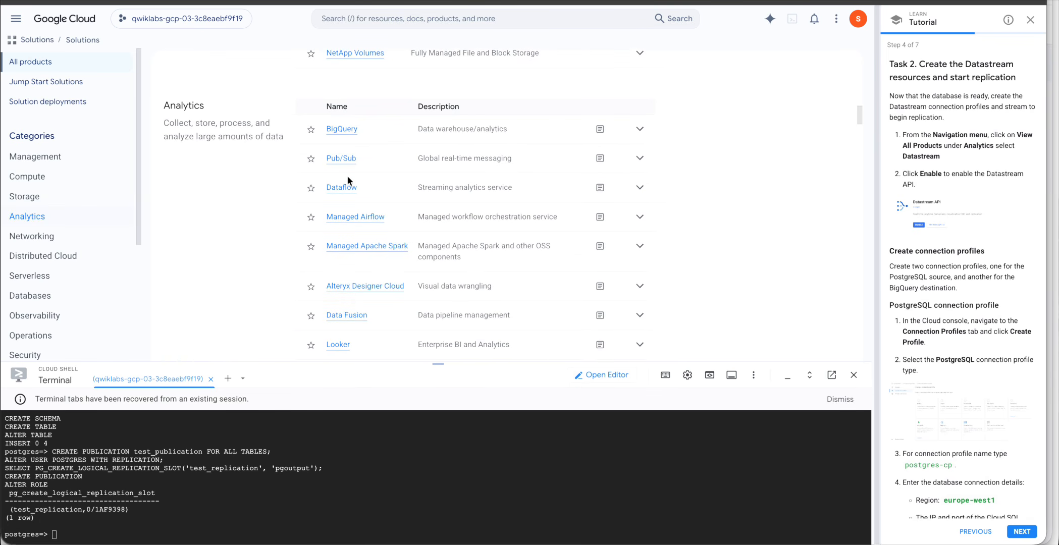
pyautogui.scroll(-5, 360, 276)
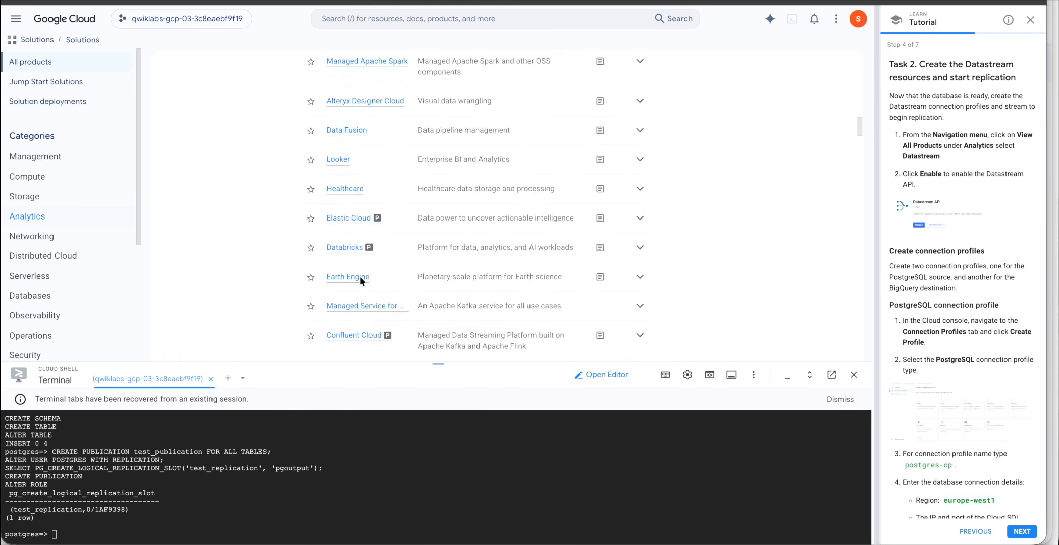
pyautogui.scroll(-5, 360, 276)
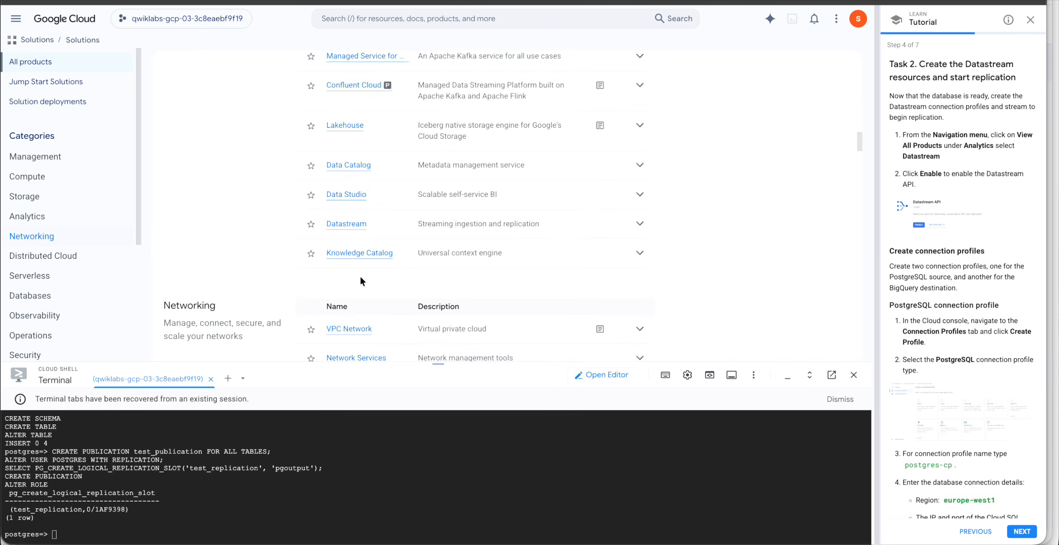
# Open Datastream, enable the Datastream API, and return to the Datastream tab.
pyautogui.click(353, 223)
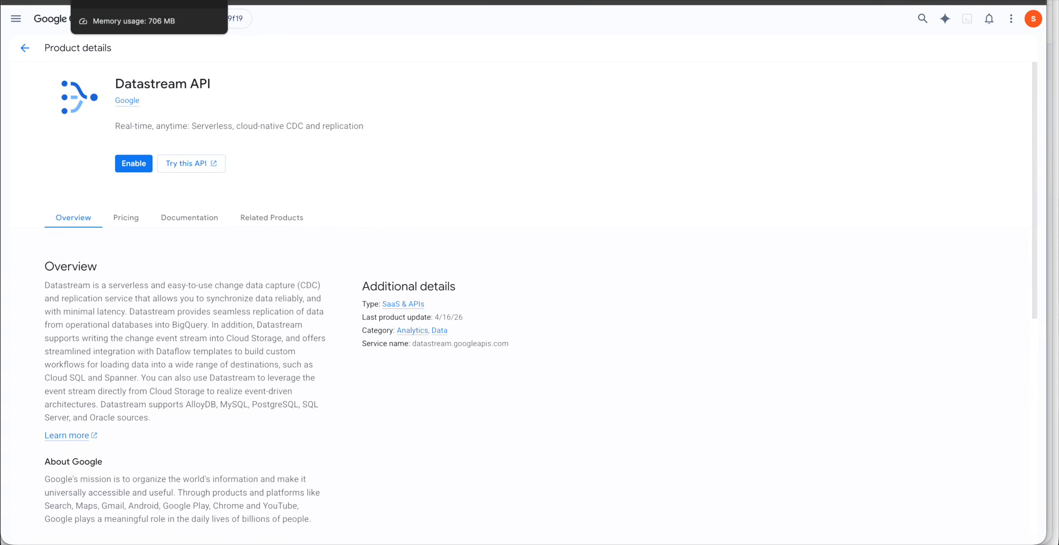
pyautogui.click(138, 166)
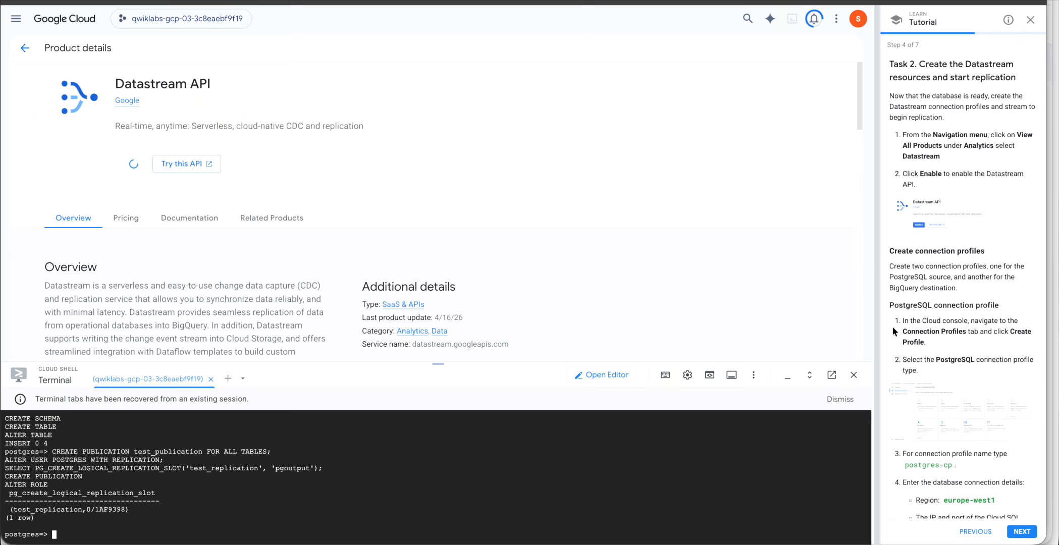
pyautogui.scroll(-2, 974, 297)
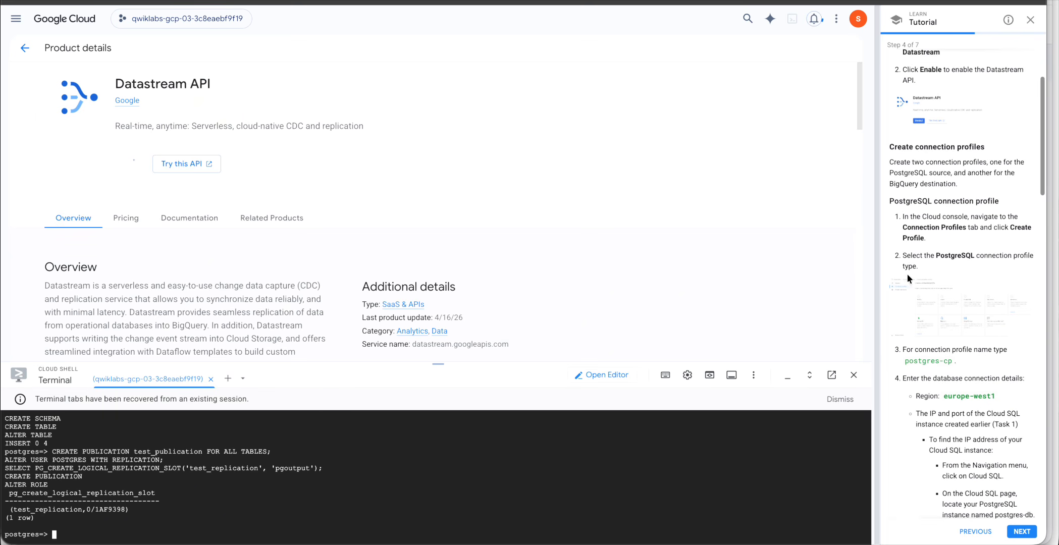
pyautogui.hotkey('ctrl', 'shift', 'Tab')
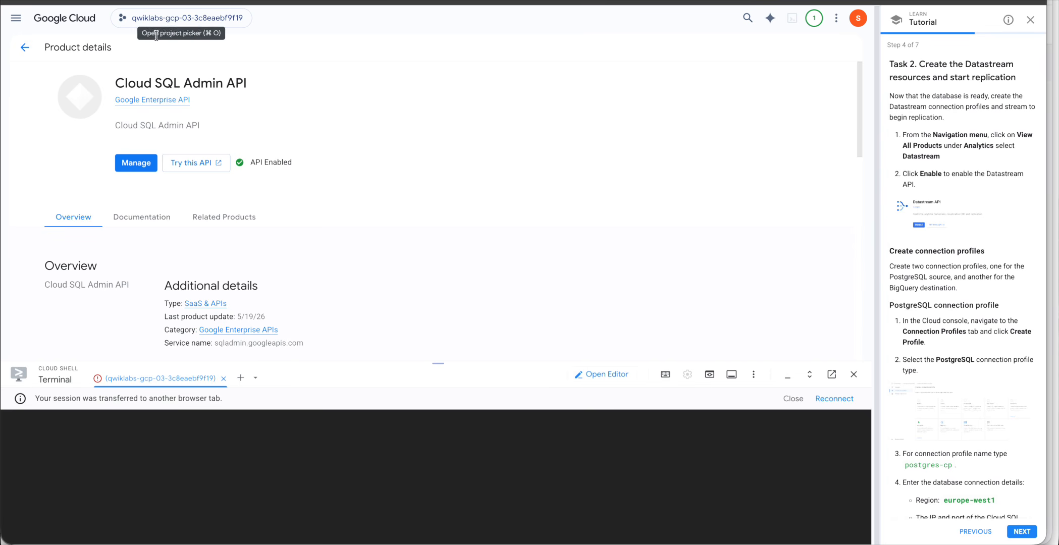
pyautogui.click(26, 48)
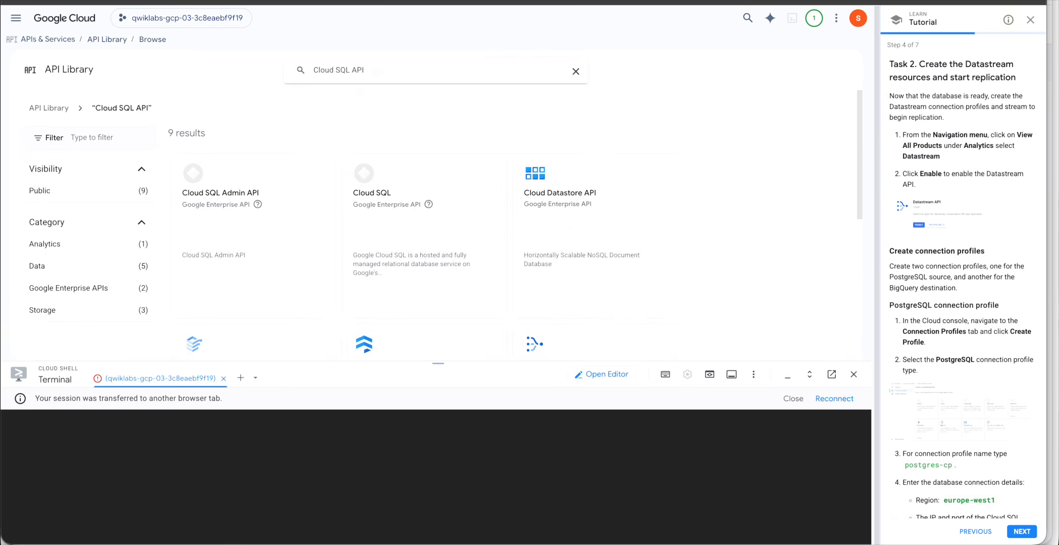
pyautogui.hotkey('ctrl', 'Tab')
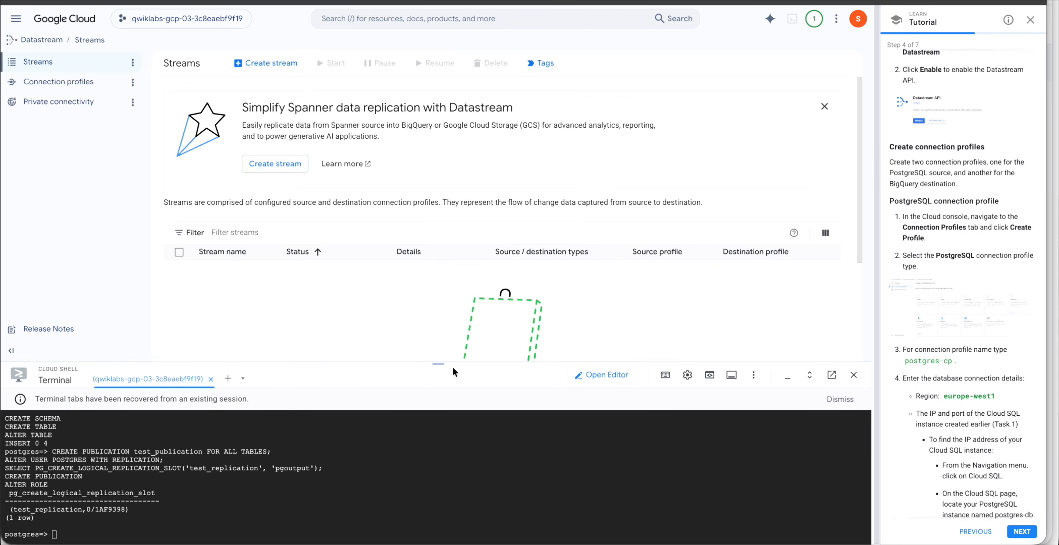
pyautogui.moveTo(438, 364); pyautogui.dragTo(442, 422)
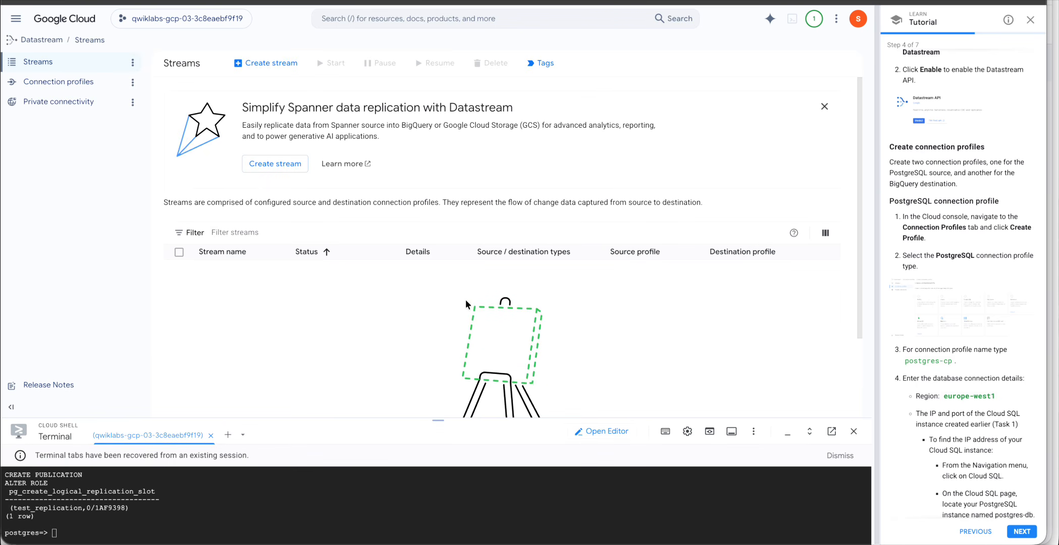
pyautogui.scroll(-2, 983, 394)
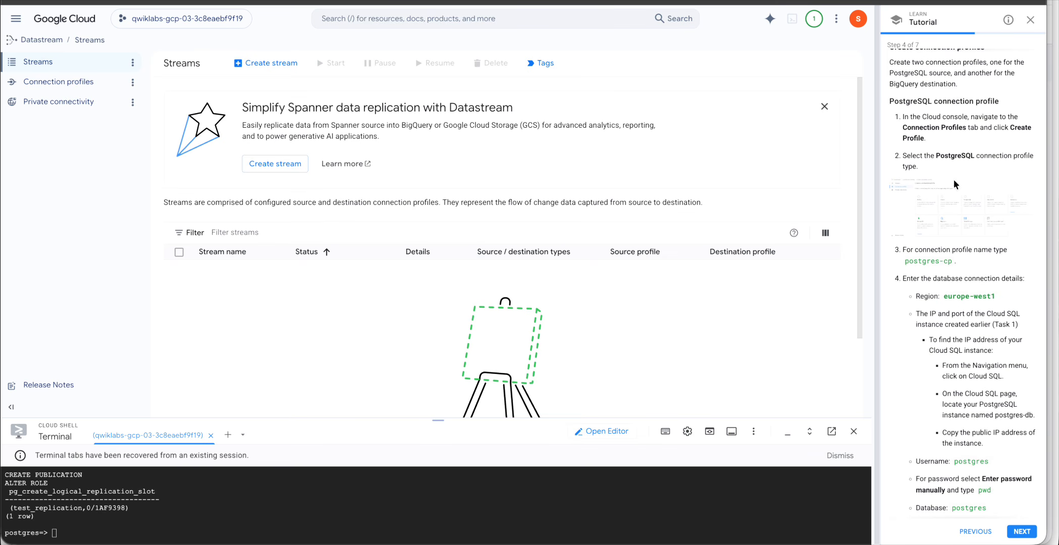
pyautogui.scroll(2, 954, 184)
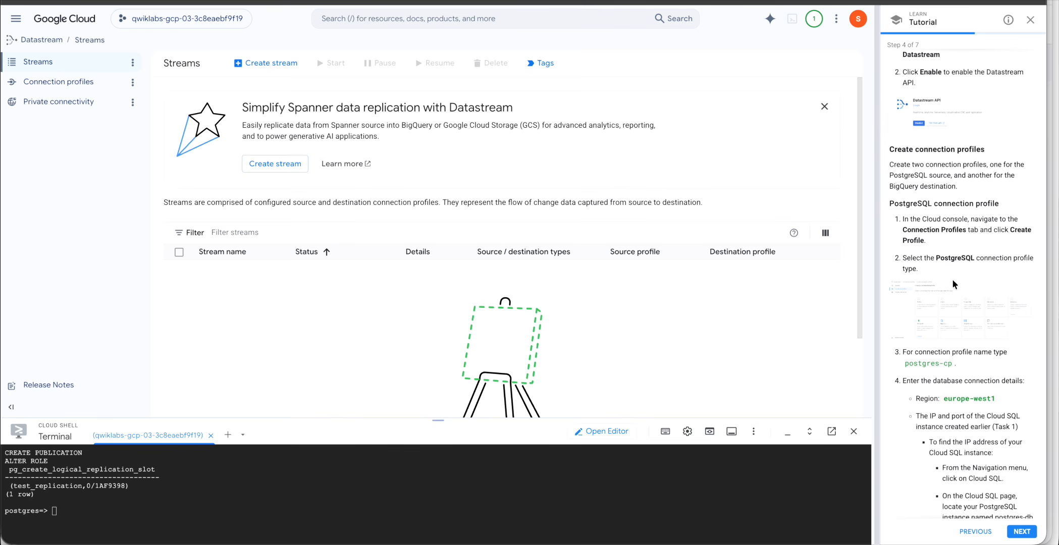
pyautogui.doubleClick(912, 204)
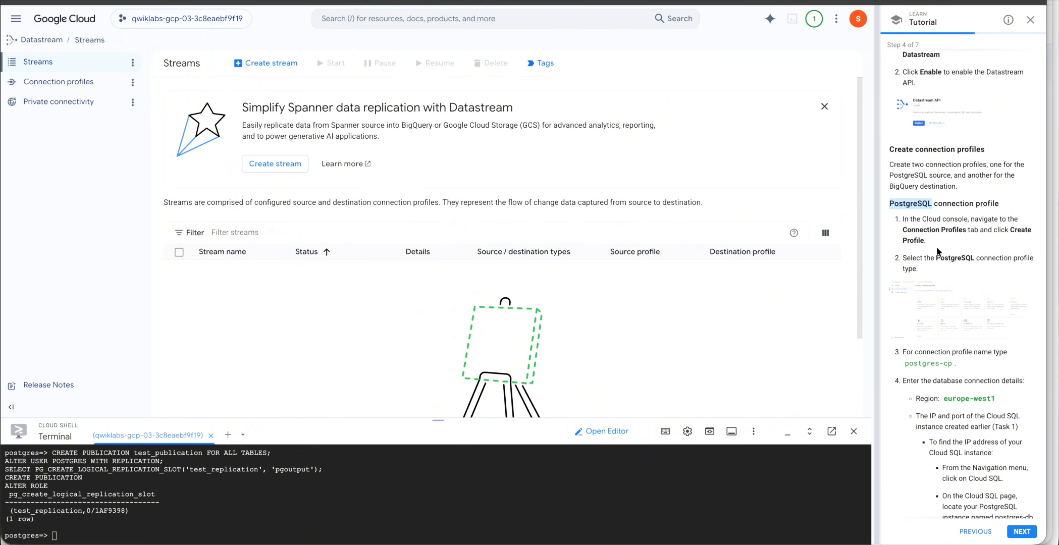
pyautogui.scroll(-1, 937, 251)
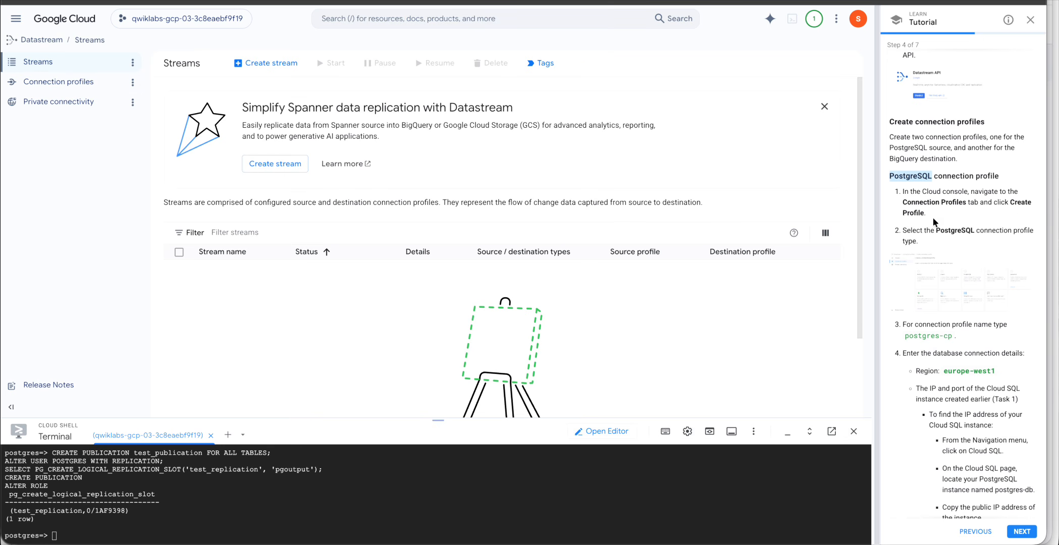
pyautogui.doubleClick(958, 229)
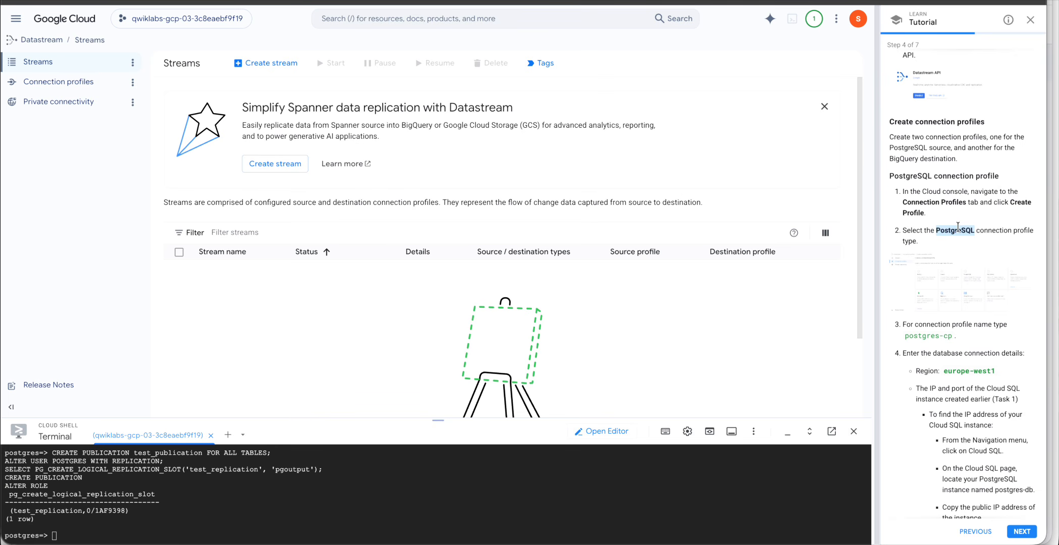
# Start a new PostgreSQL connection profile and copy the name postgres-cp from the tutorial.
pyautogui.click(26, 82)
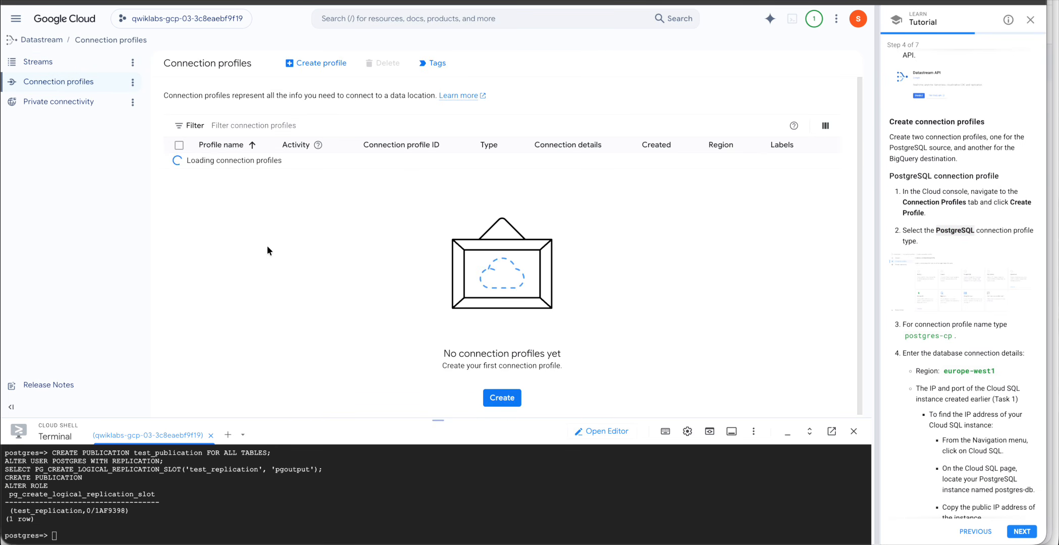
pyautogui.click(318, 63)
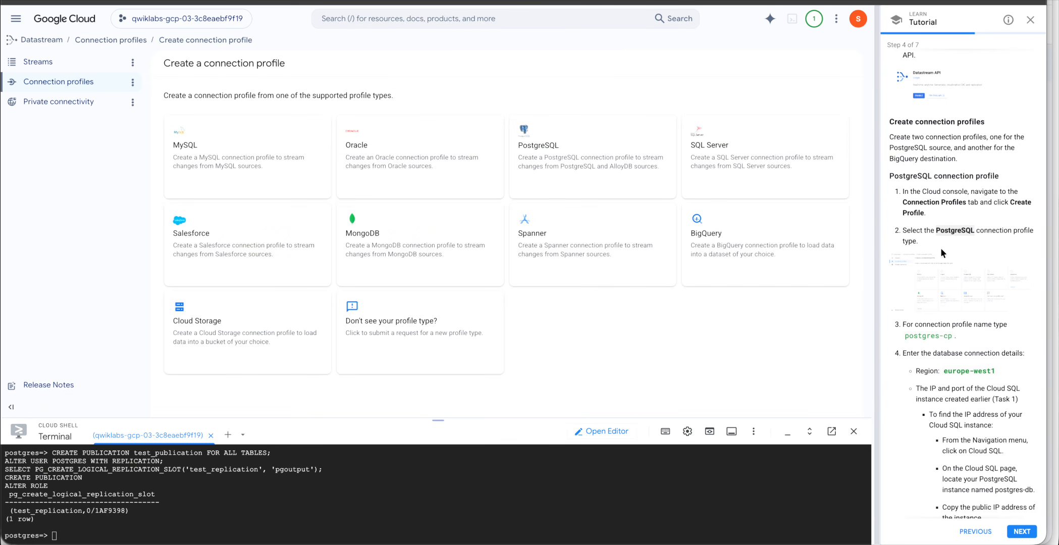
pyautogui.click(564, 155)
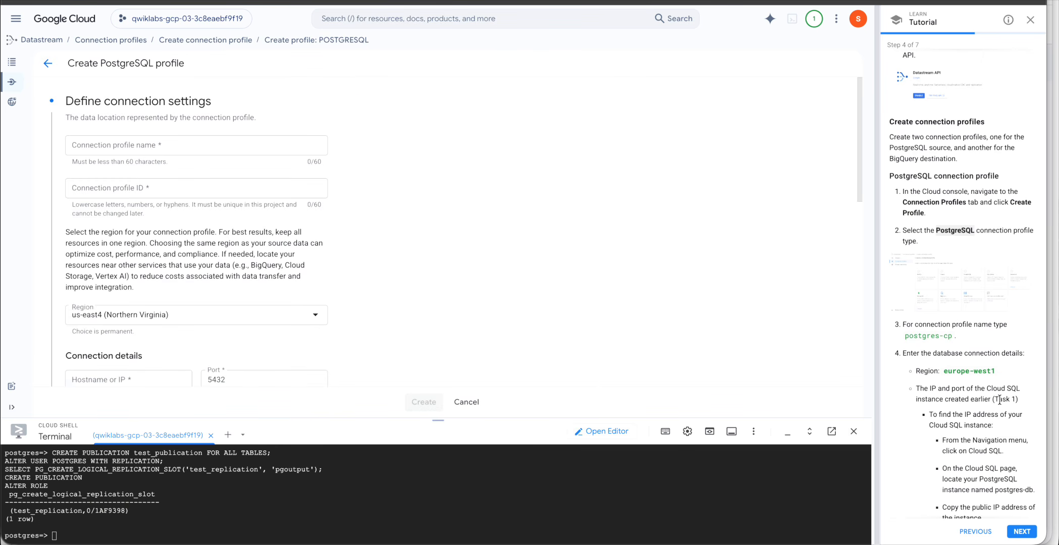
pyautogui.scroll(-2, 999, 400)
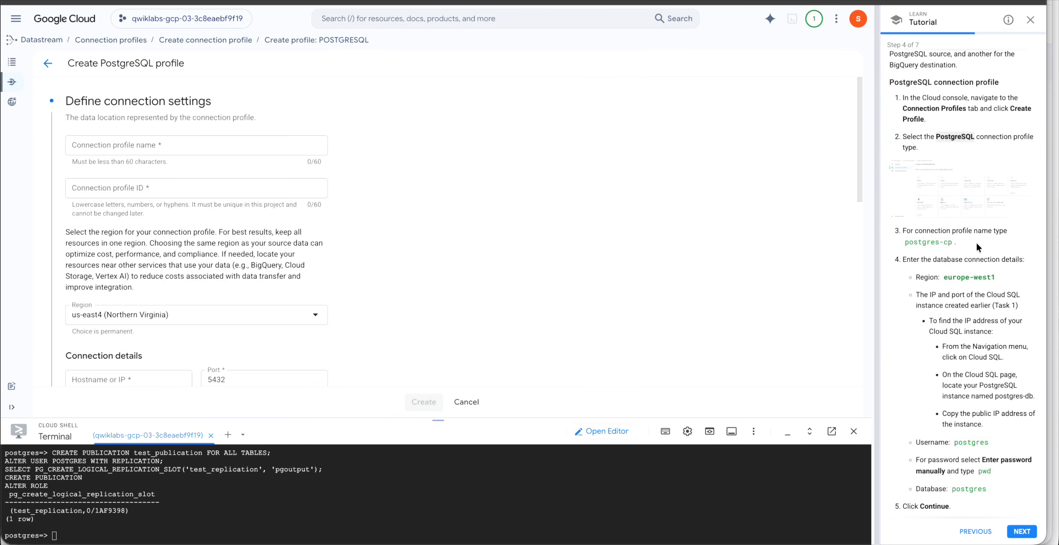
pyautogui.moveTo(907, 244); pyautogui.dragTo(954, 245)
pyautogui.hotkey('ctrl', 'c')
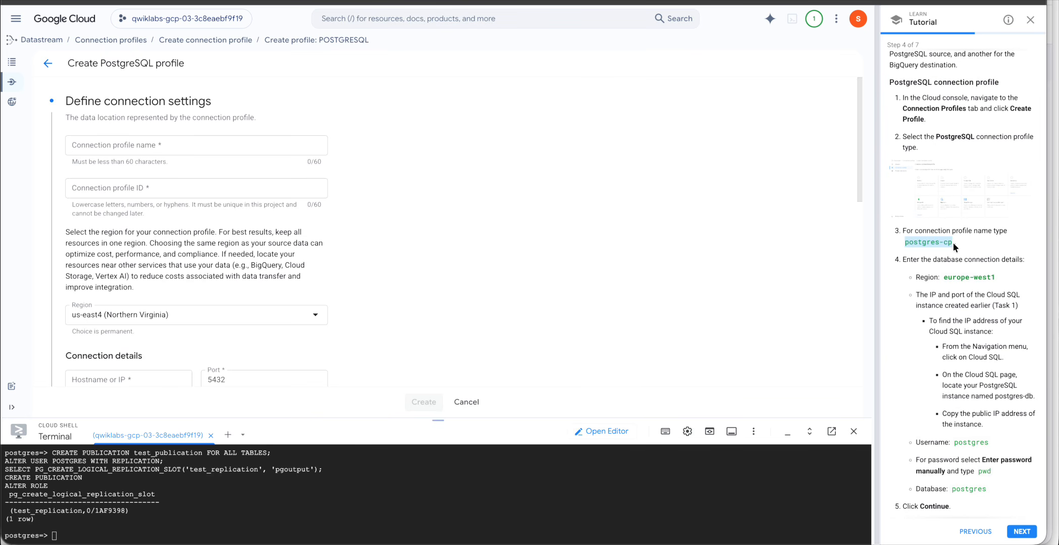
# Paste postgres-cp as the connection profile name.
pyautogui.click(184, 150)
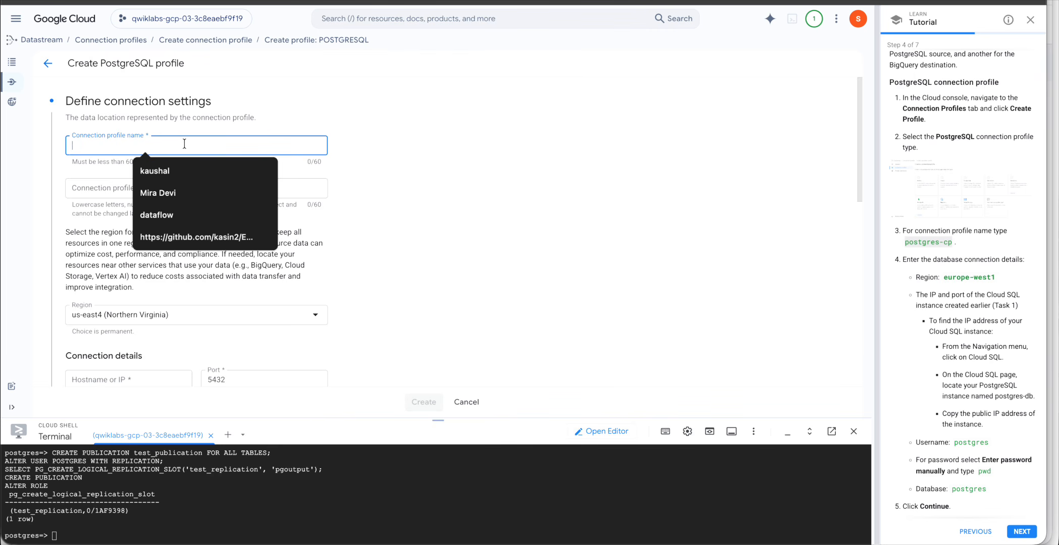
pyautogui.hotkey('ctrl', 'v')
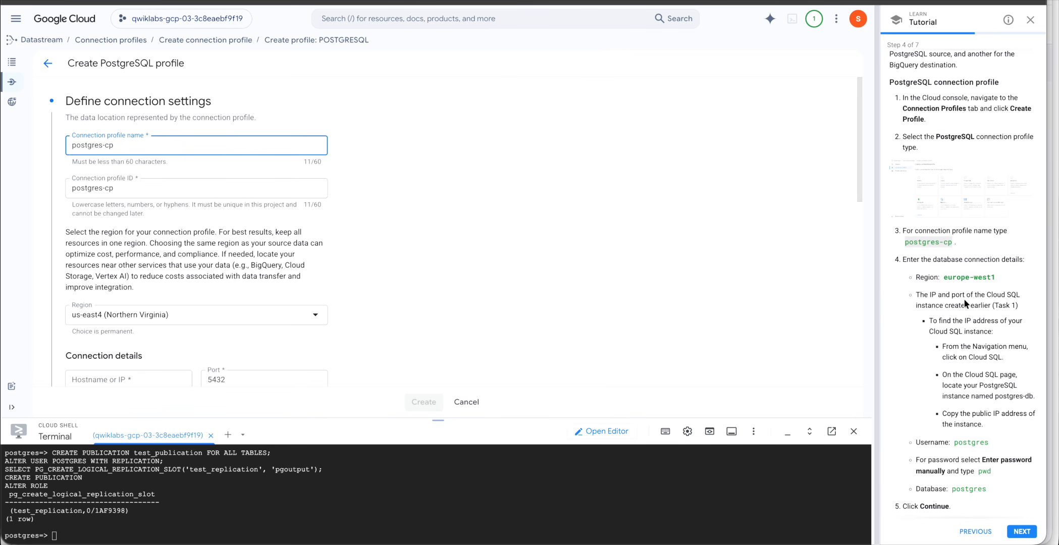
pyautogui.scroll(-1, 983, 315)
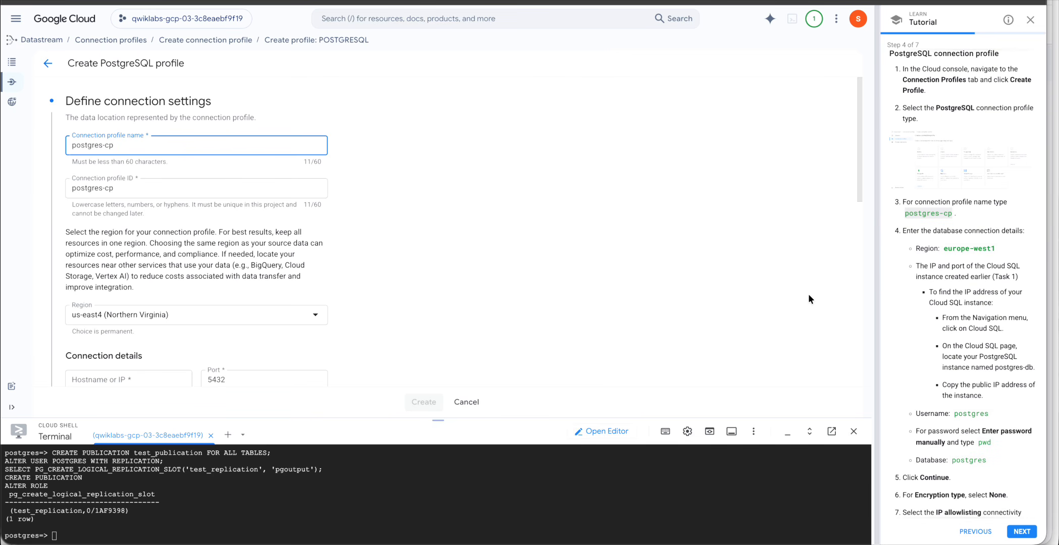
pyautogui.scroll(-4, 661, 288)
pyautogui.scroll(-1, 672, 284)
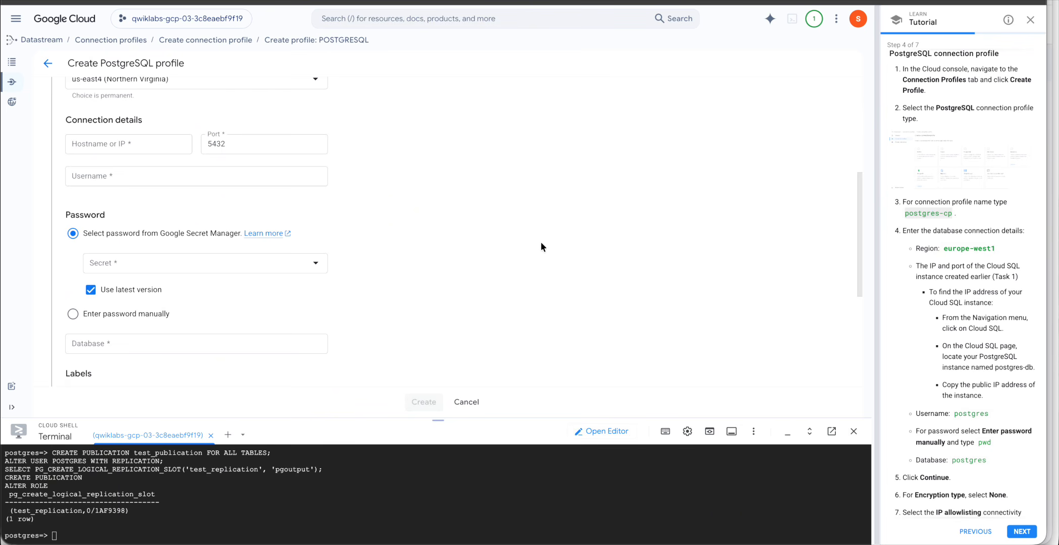
pyautogui.scroll(5, 540, 247)
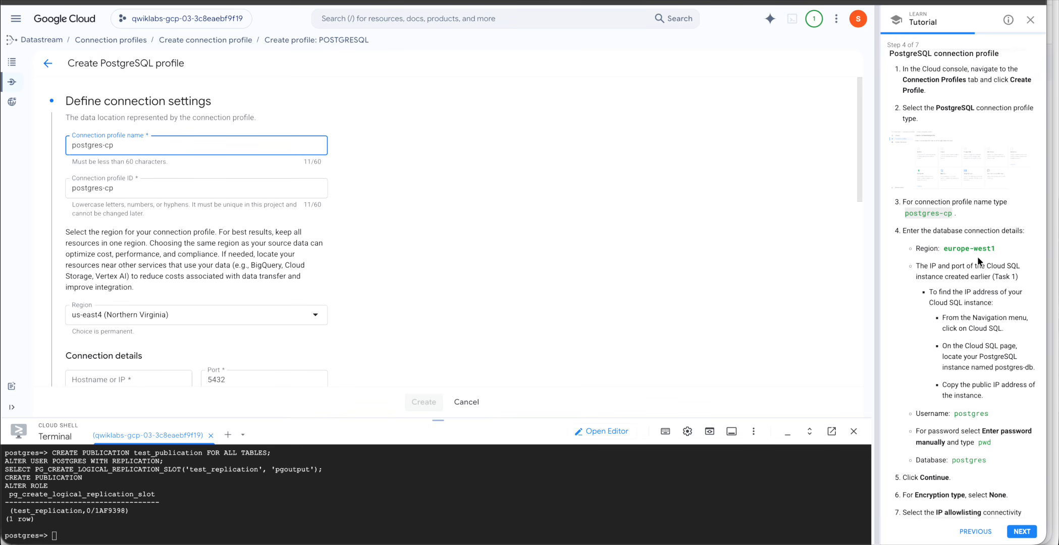
pyautogui.scroll(-1, 969, 257)
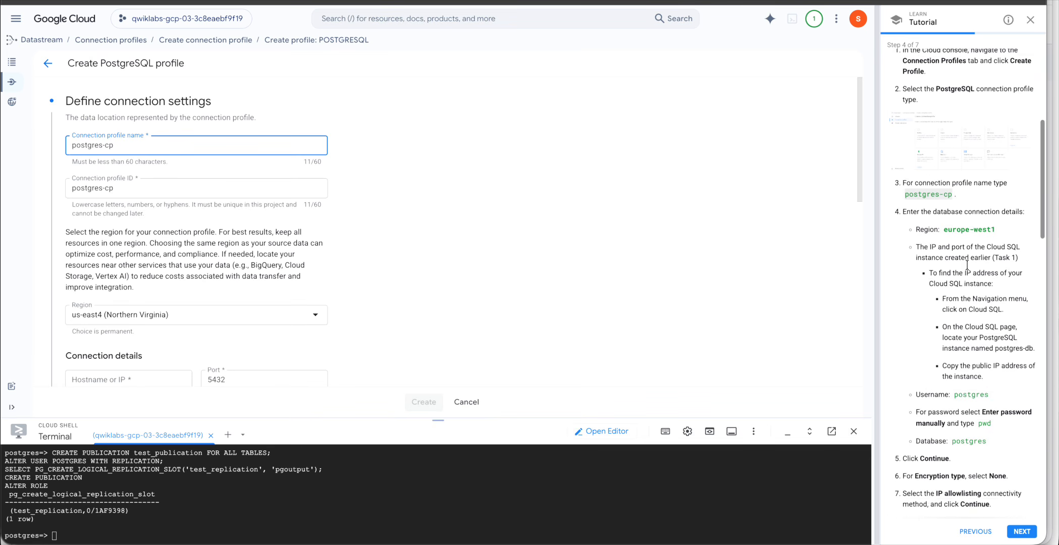
# Set the profile region to europe-west1 (Belgium).
pyautogui.click(315, 318)
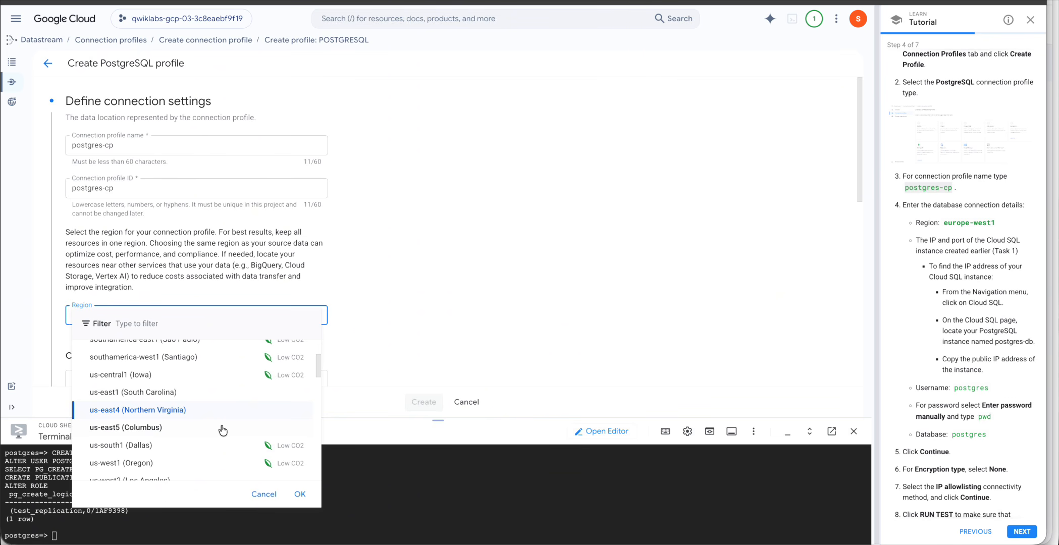
pyautogui.scroll(3, 222, 430)
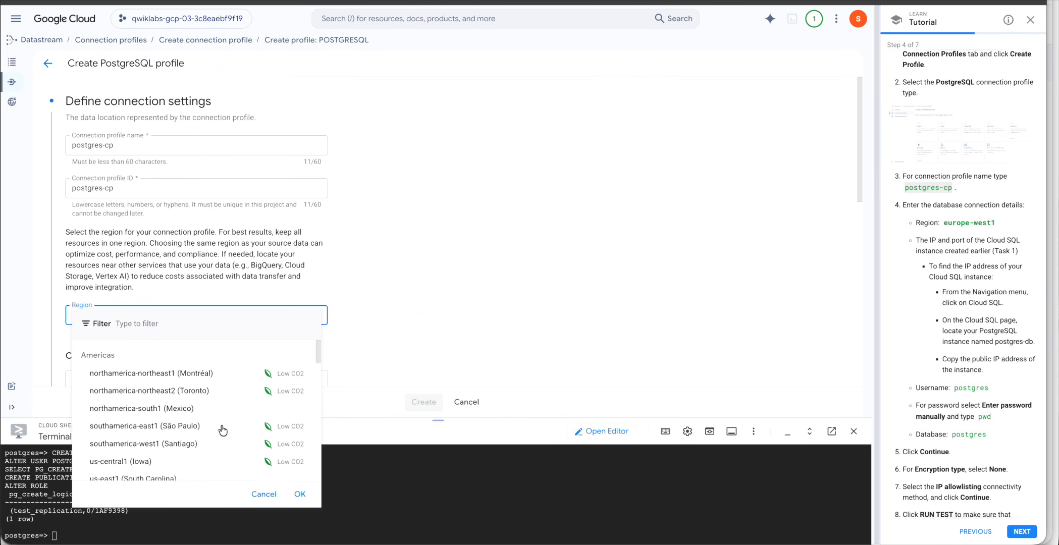
pyautogui.scroll(-5, 222, 429)
pyautogui.scroll(-8, 223, 430)
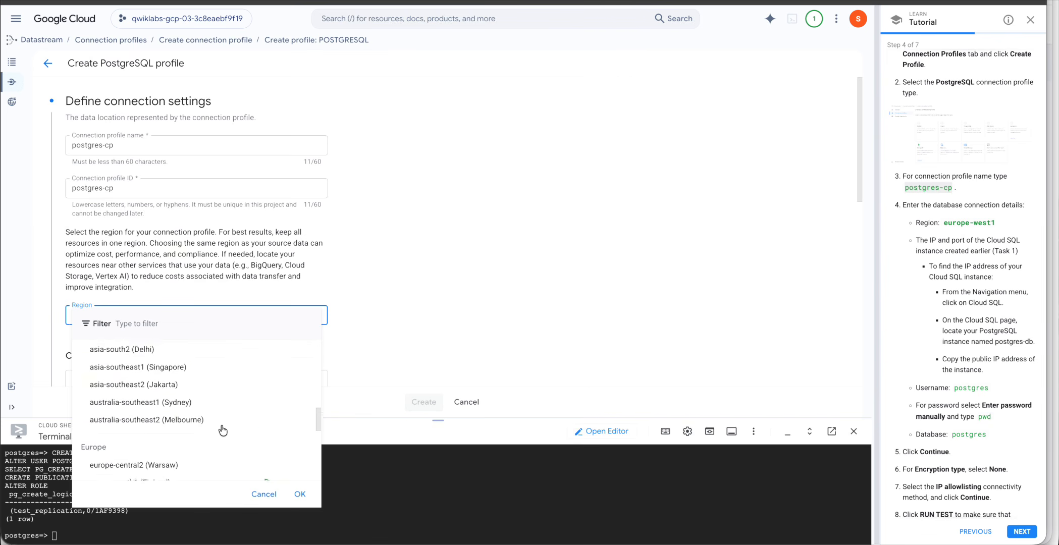
pyautogui.scroll(-4, 223, 429)
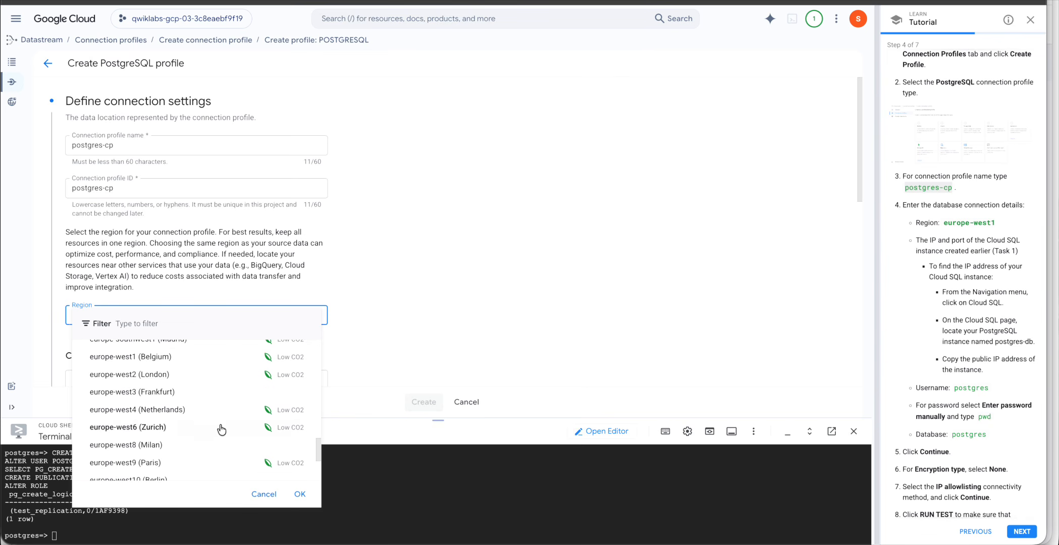
pyautogui.click(146, 358)
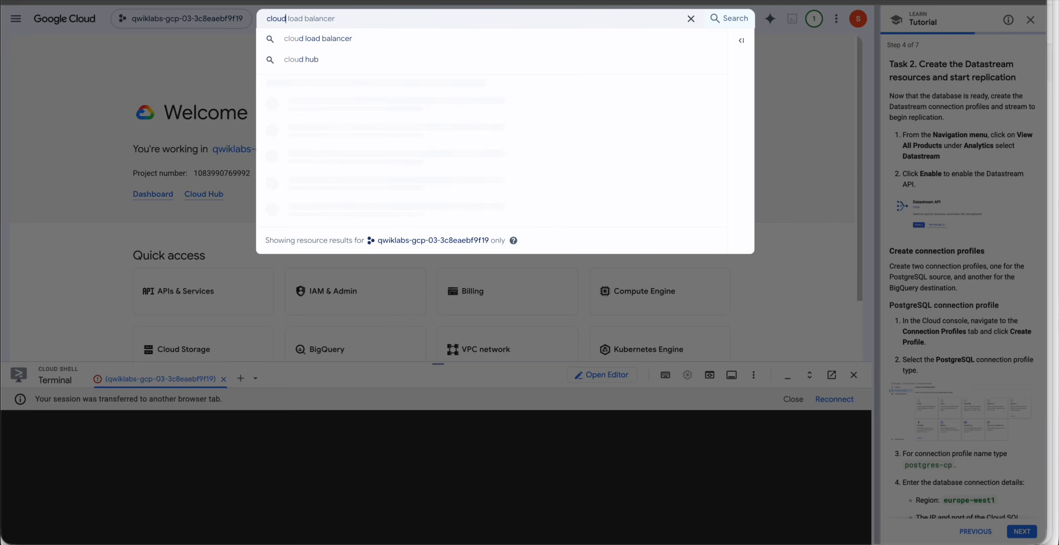
# Copy postgres-db's public IP 34.140.118.196 from the Cloud SQL Instances page and return to the profile form.
pyautogui.write('sql')
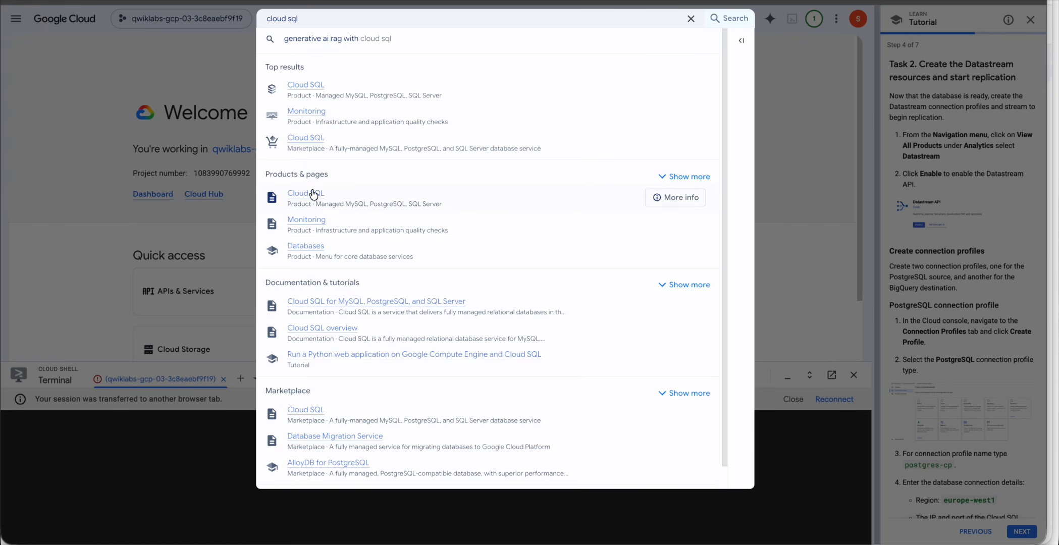
pyautogui.click(313, 86)
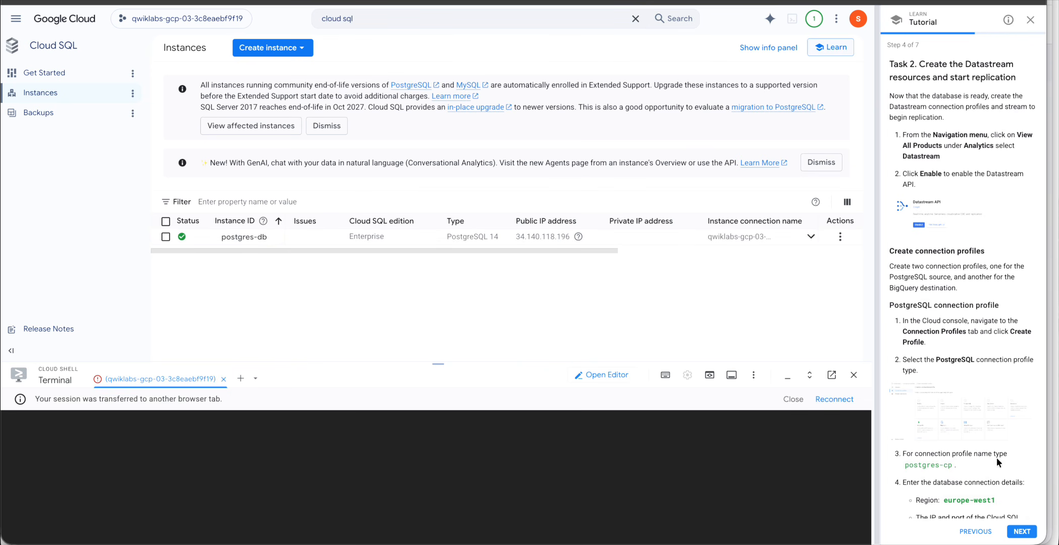
pyautogui.scroll(-10, 990, 381)
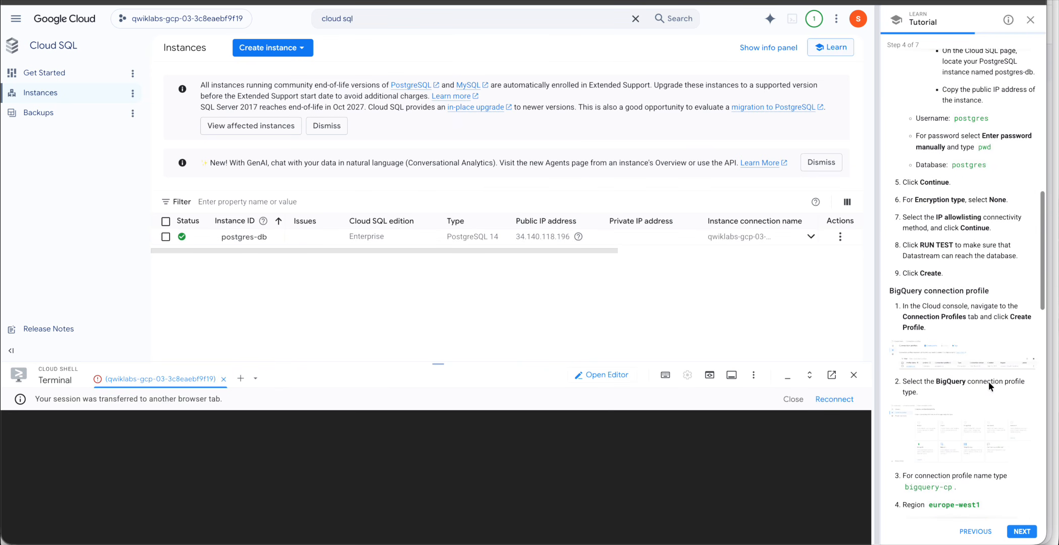
pyautogui.scroll(-8, 990, 351)
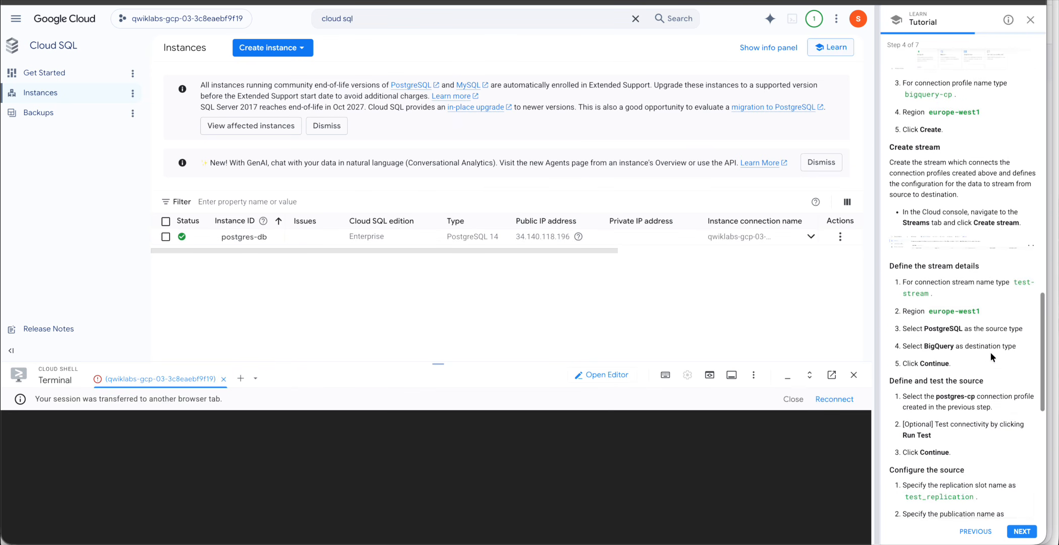
pyautogui.scroll(-1, 990, 352)
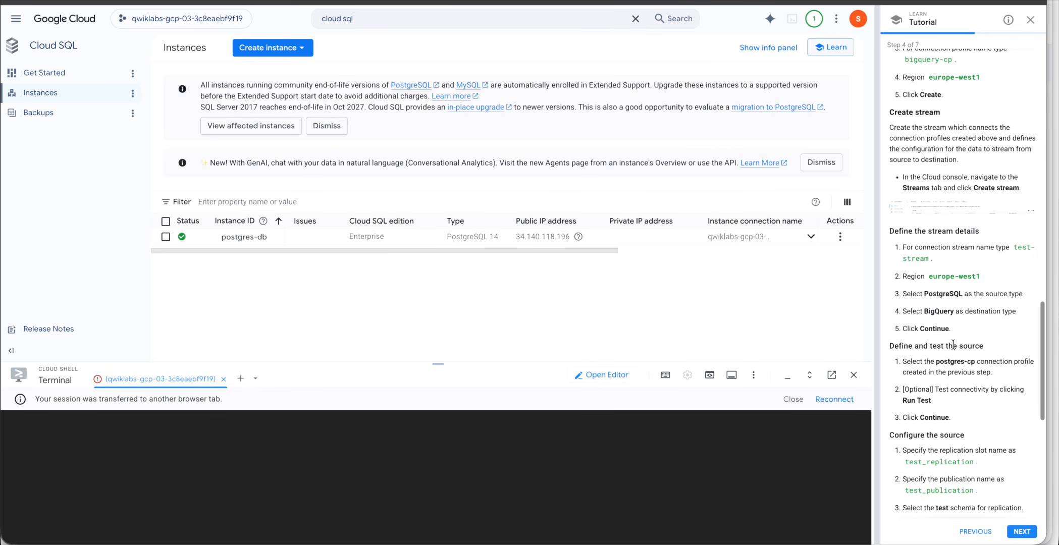
pyautogui.scroll(6, 937, 319)
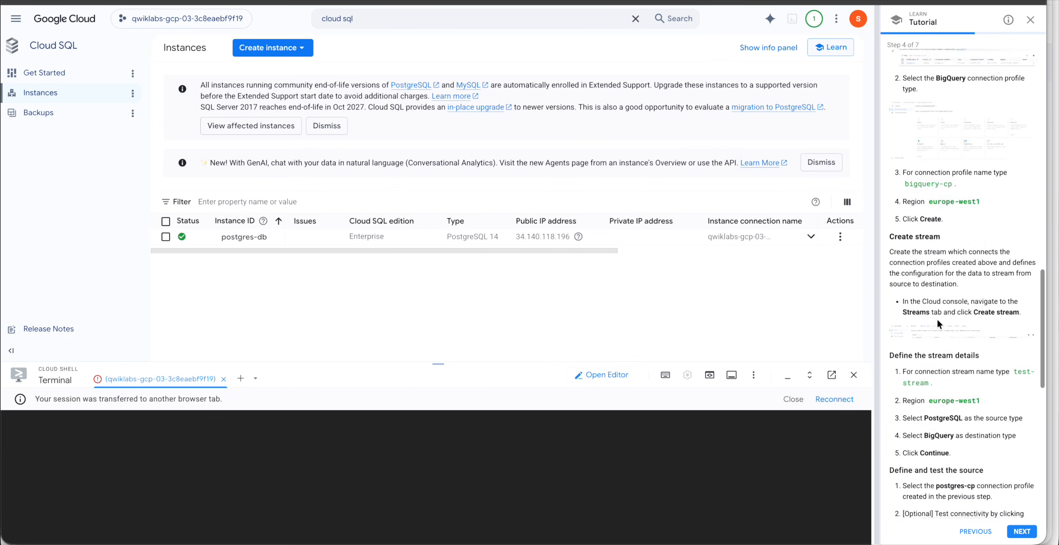
pyautogui.scroll(9, 933, 127)
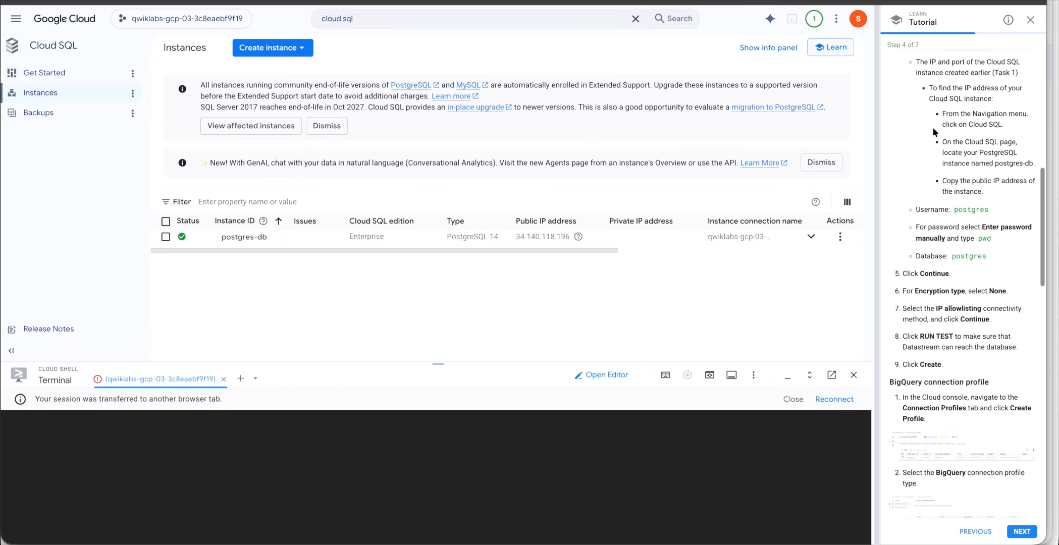
pyautogui.scroll(7, 939, 141)
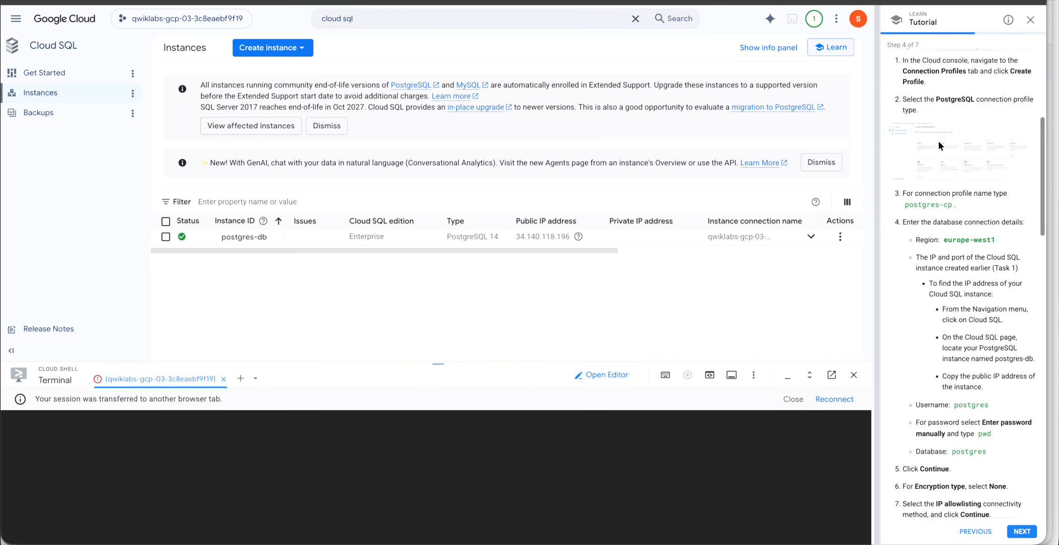
pyautogui.scroll(-4, 975, 313)
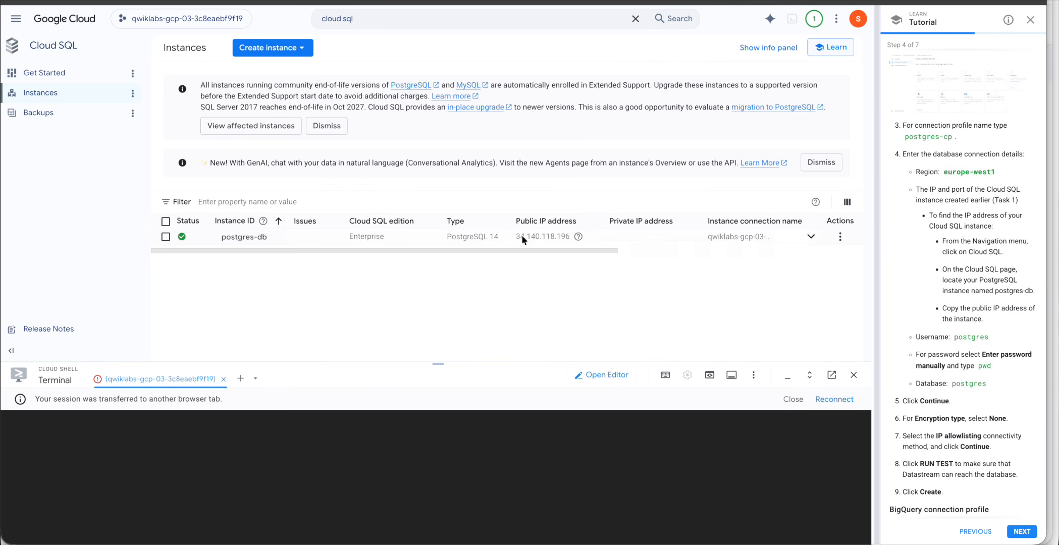
pyautogui.hotkey('ctrl', 'c')
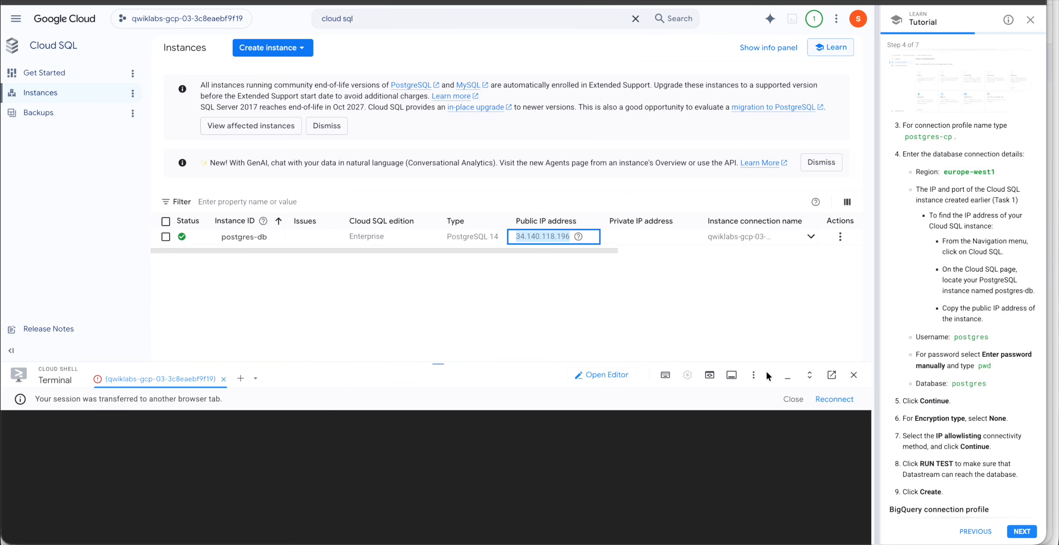
pyautogui.click(343, 1)
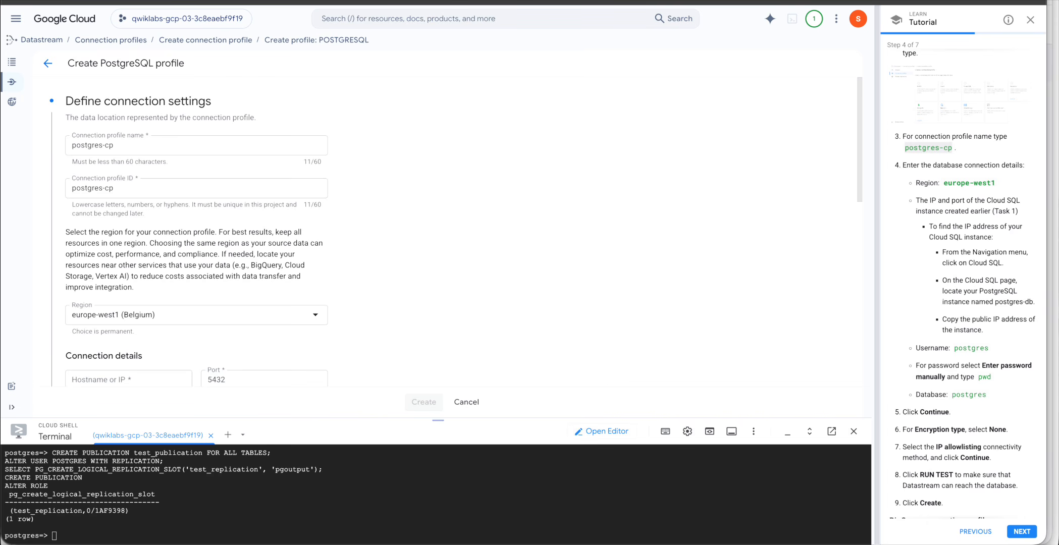
# Enter hostname 34.140.118.196 and username postgres.
pyautogui.scroll(-2, 208, 382)
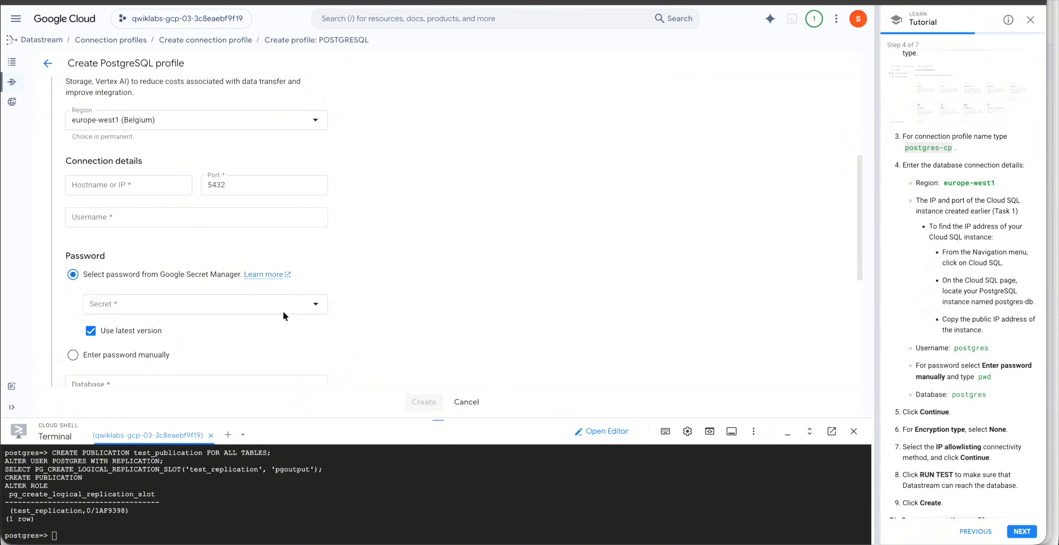
pyautogui.scroll(1, 1011, 201)
pyautogui.click(149, 184)
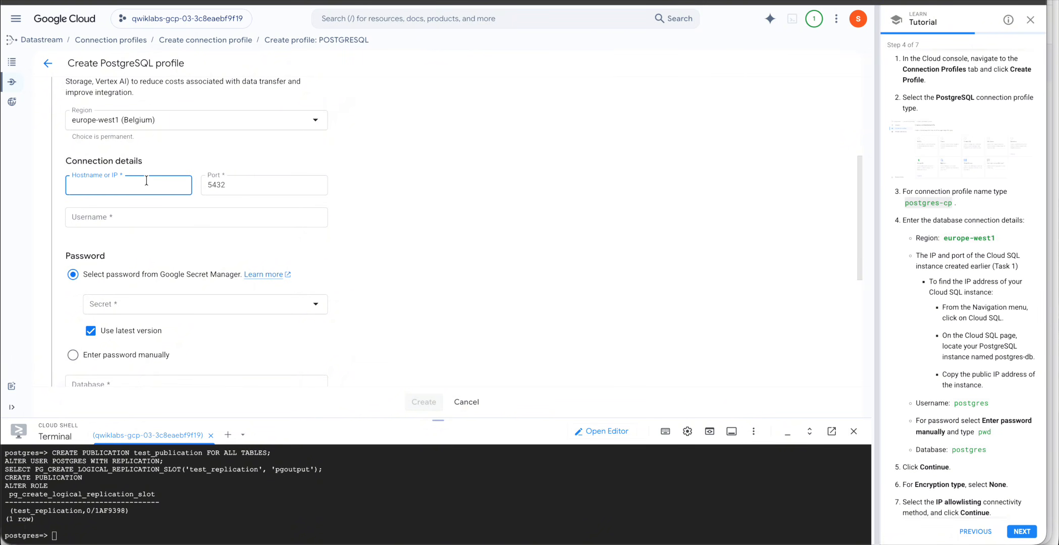
pyautogui.hotkey('ctrl', 'v')
pyautogui.click(258, 186)
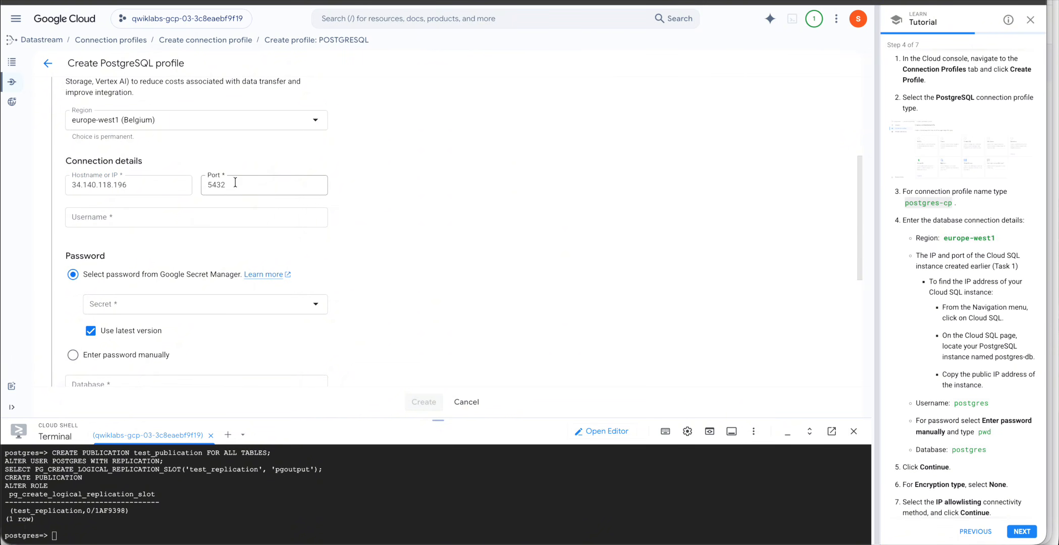
pyautogui.click(972, 403)
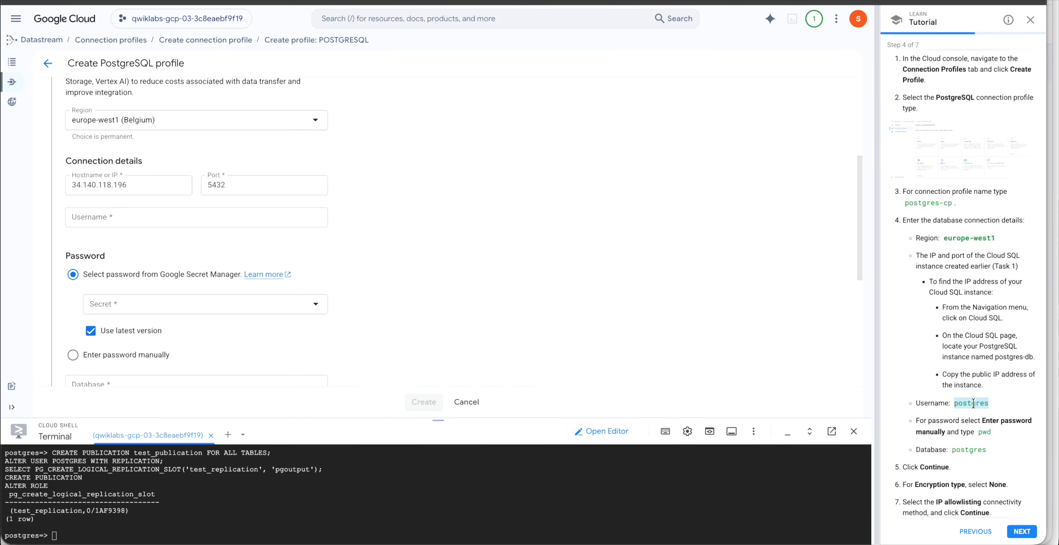
pyautogui.click(137, 220)
pyautogui.hotkey('ctrl', 'v')
# Choose manual password entry and paste the tutorial's password.
pyautogui.click(984, 432)
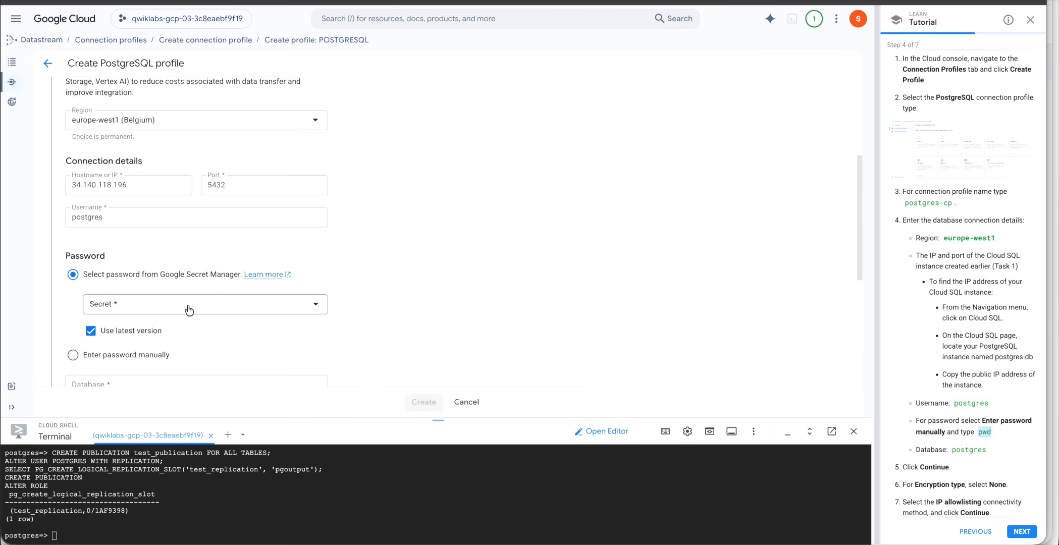
pyautogui.scroll(-2, 188, 309)
pyautogui.click(124, 258)
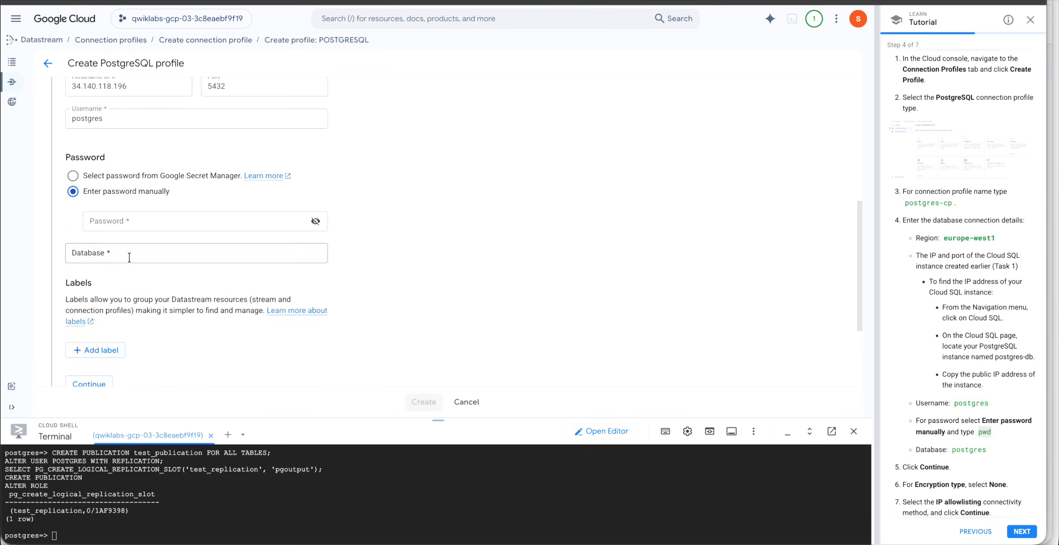
pyautogui.click(130, 253)
pyautogui.click(138, 221)
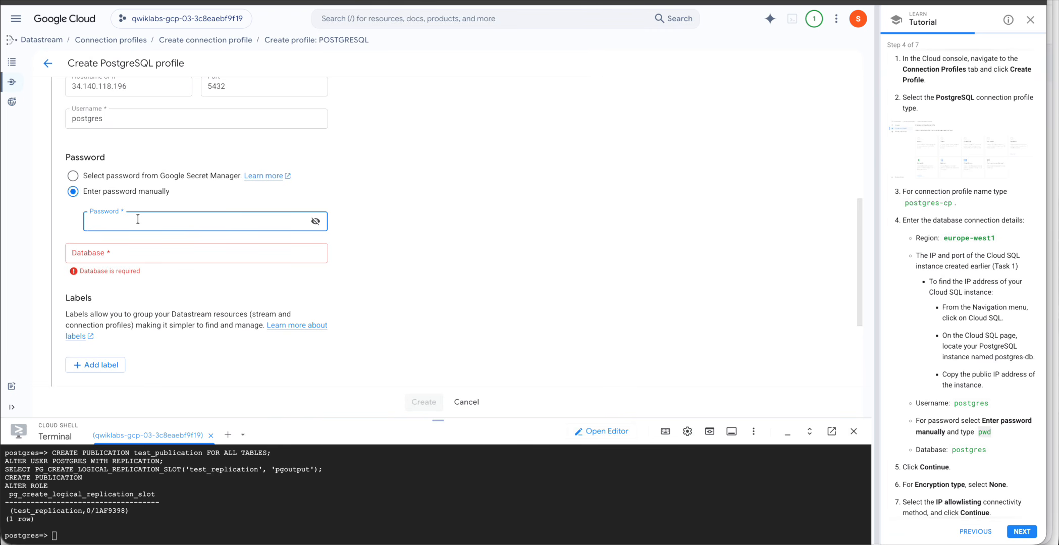
pyautogui.click(371, 219)
# Enter postgres as the database name and expand the Secure your connection settings.
pyautogui.scroll(-1, 1043, 417)
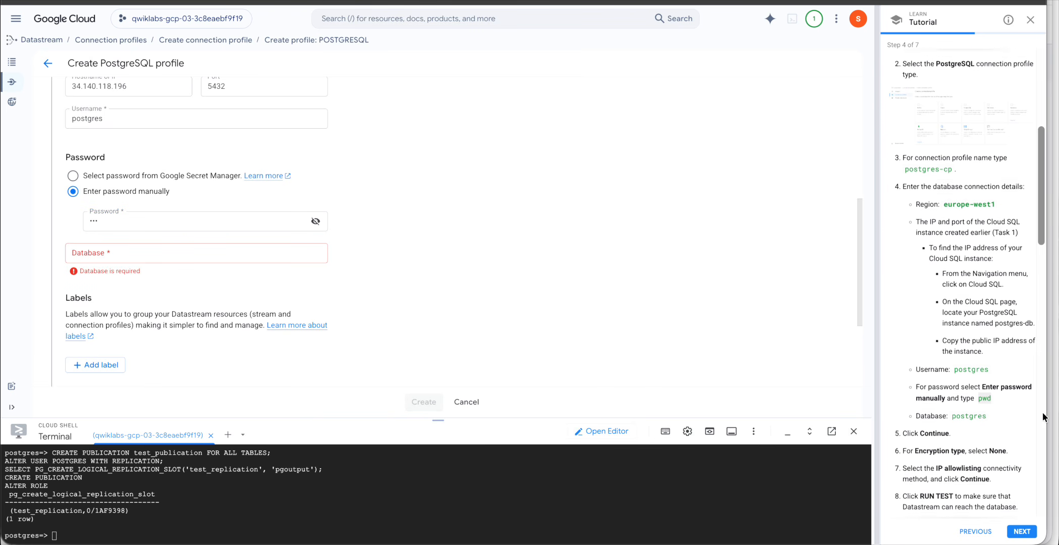
pyautogui.doubleClick(969, 403)
pyautogui.hotkey('ctrl', 'c')
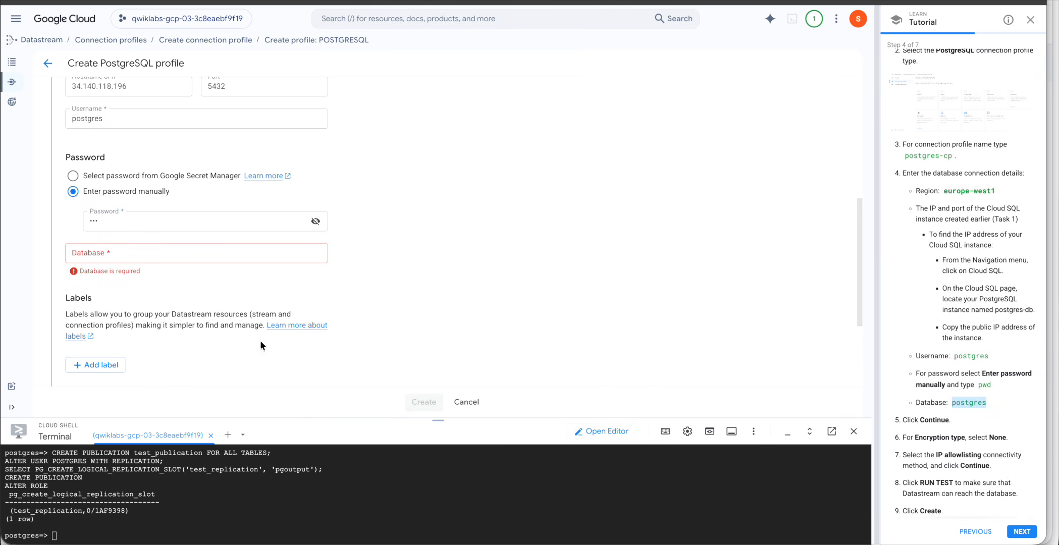
pyautogui.click(129, 256)
pyautogui.hotkey('ctrl', 'v')
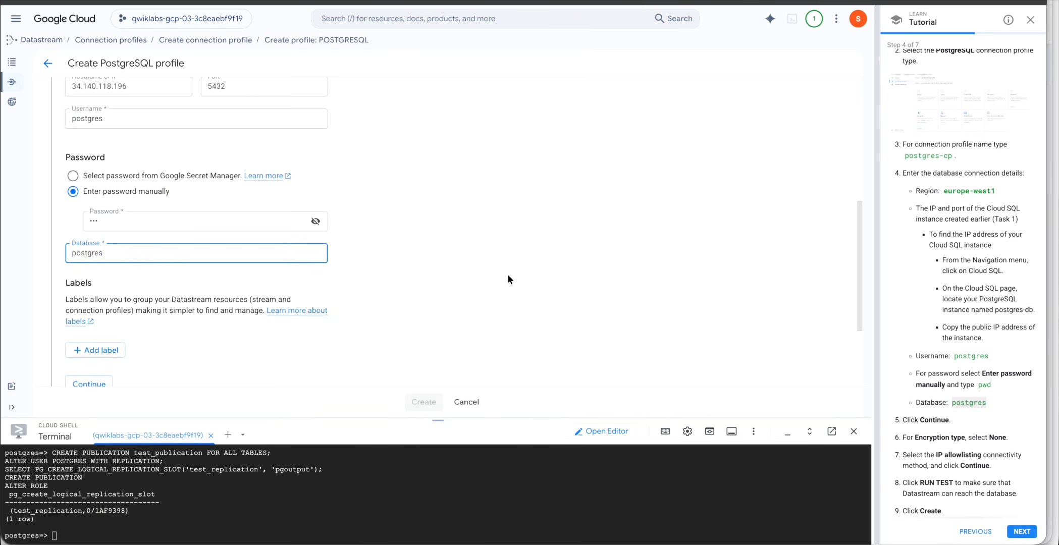
pyautogui.click(508, 279)
pyautogui.scroll(-3, 374, 315)
pyautogui.scroll(-1, 1017, 444)
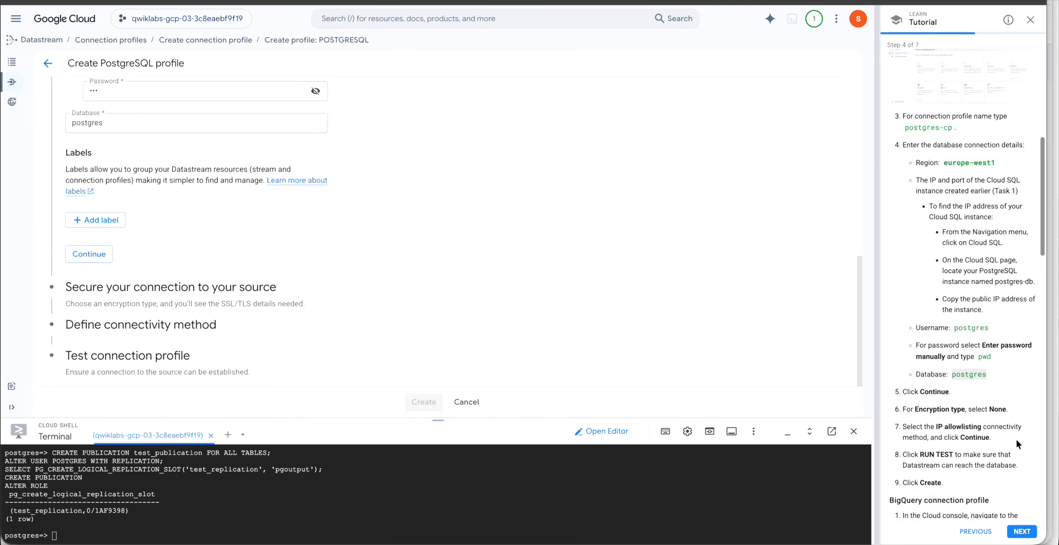
pyautogui.click(242, 286)
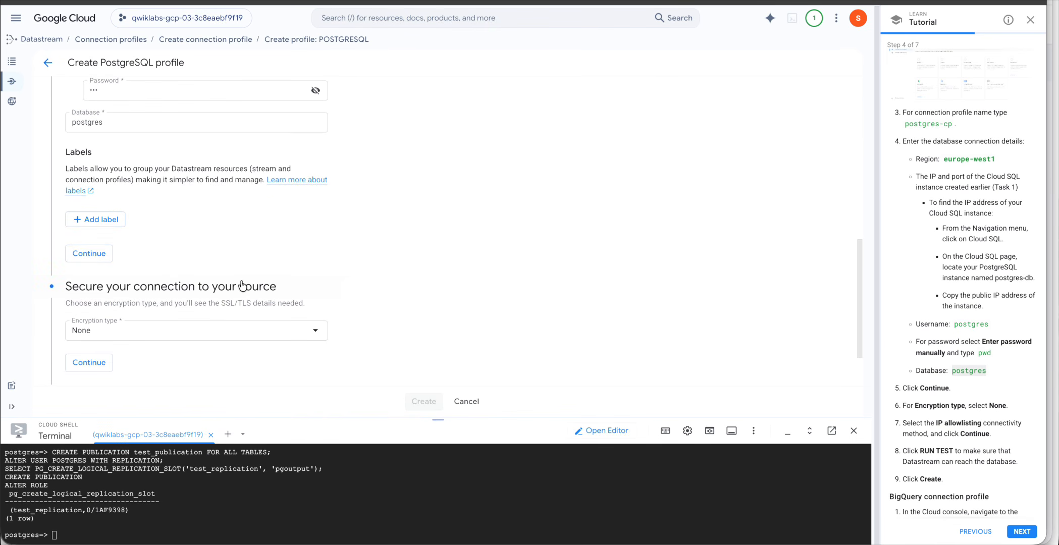
pyautogui.scroll(-2, 374, 287)
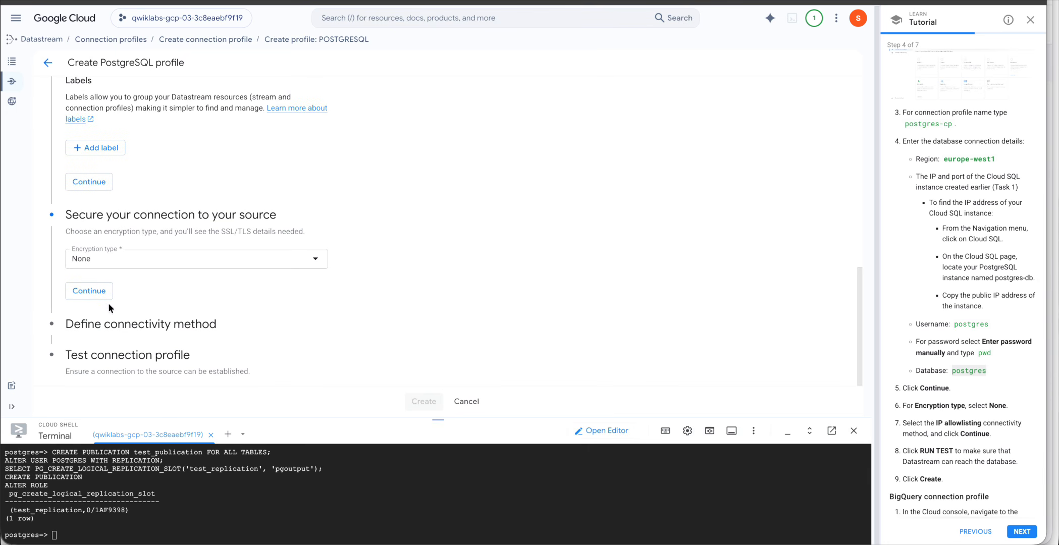
# Keep encryption at None and choose IP allowlisting as the connectivity method.
pyautogui.click(95, 292)
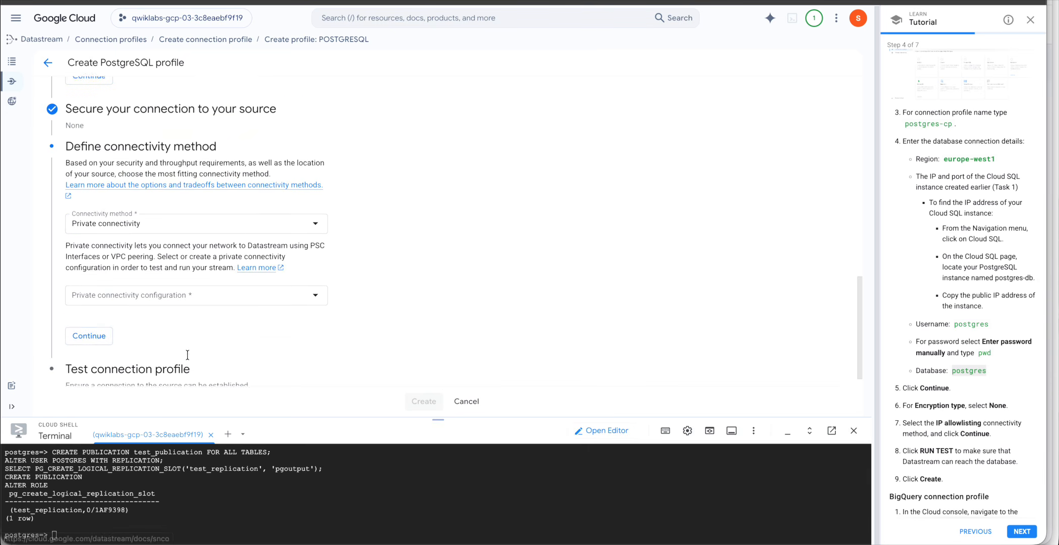
pyautogui.click(98, 325)
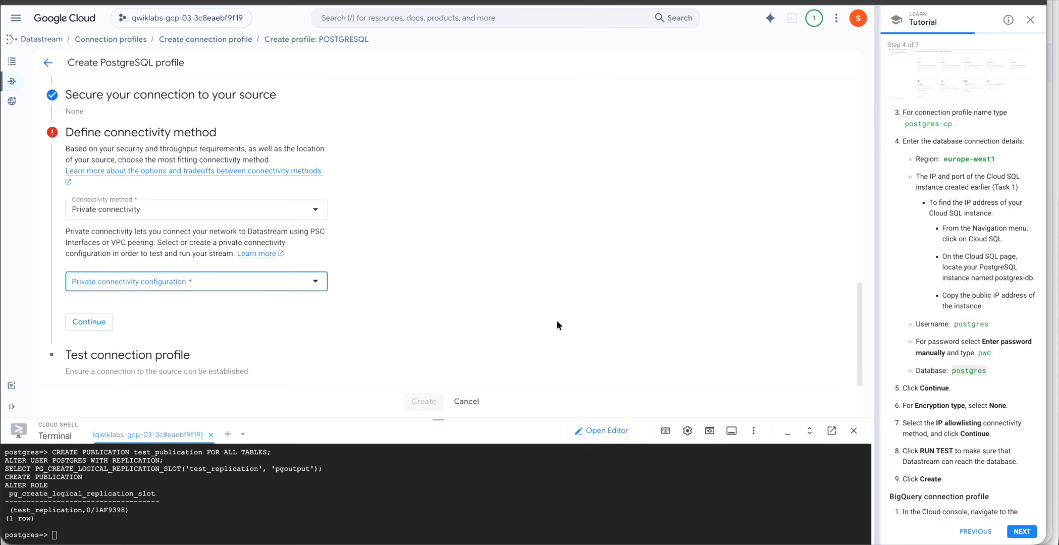
pyautogui.scroll(1, 556, 320)
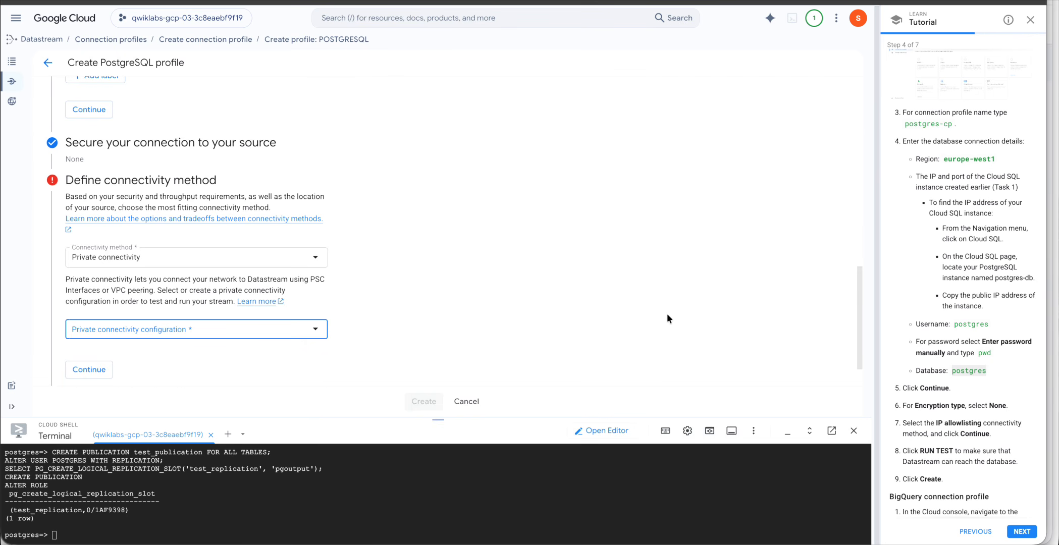
pyautogui.scroll(1, 667, 316)
pyautogui.scroll(10, 409, 262)
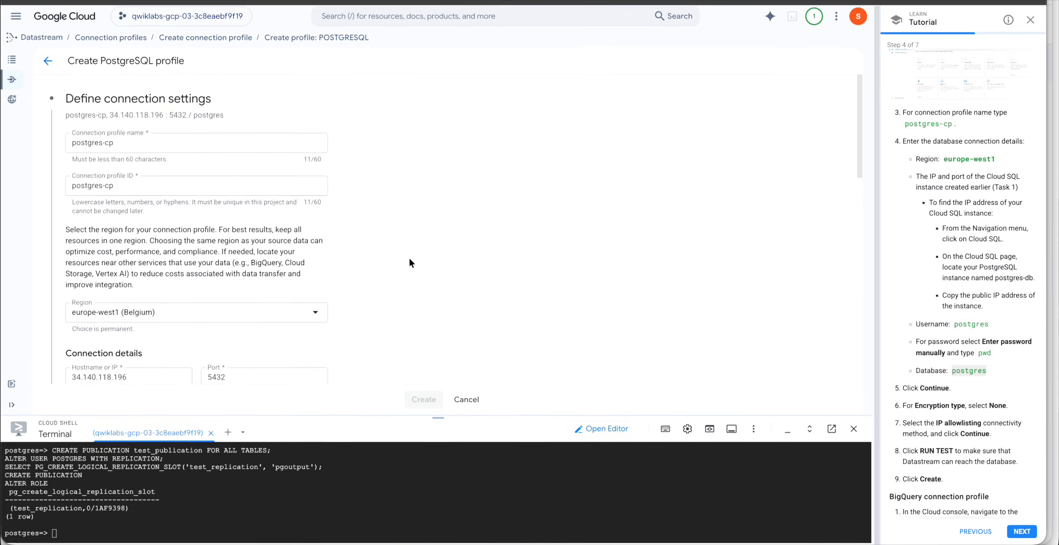
pyautogui.scroll(-6, 409, 262)
pyautogui.scroll(-1, 409, 262)
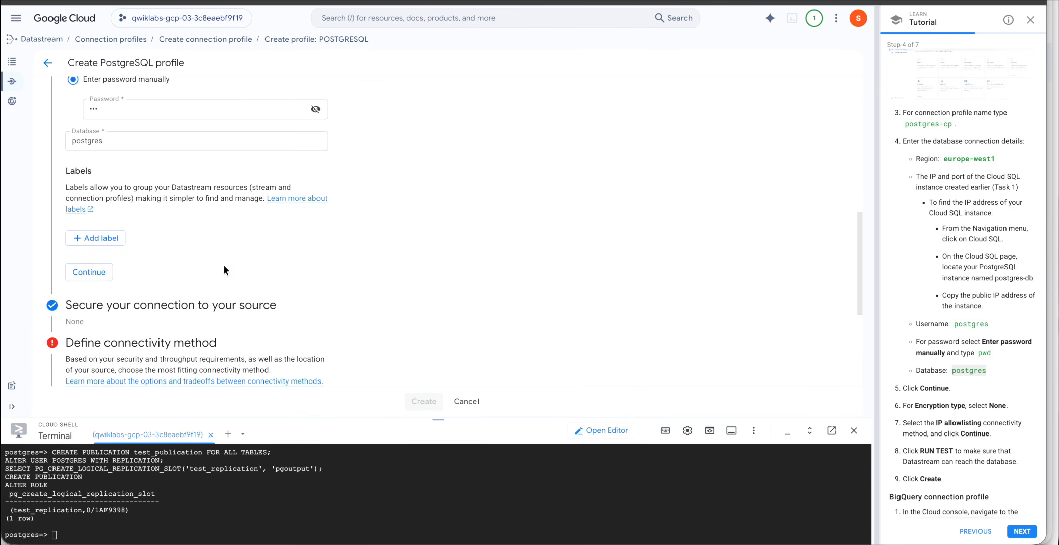
pyautogui.click(94, 273)
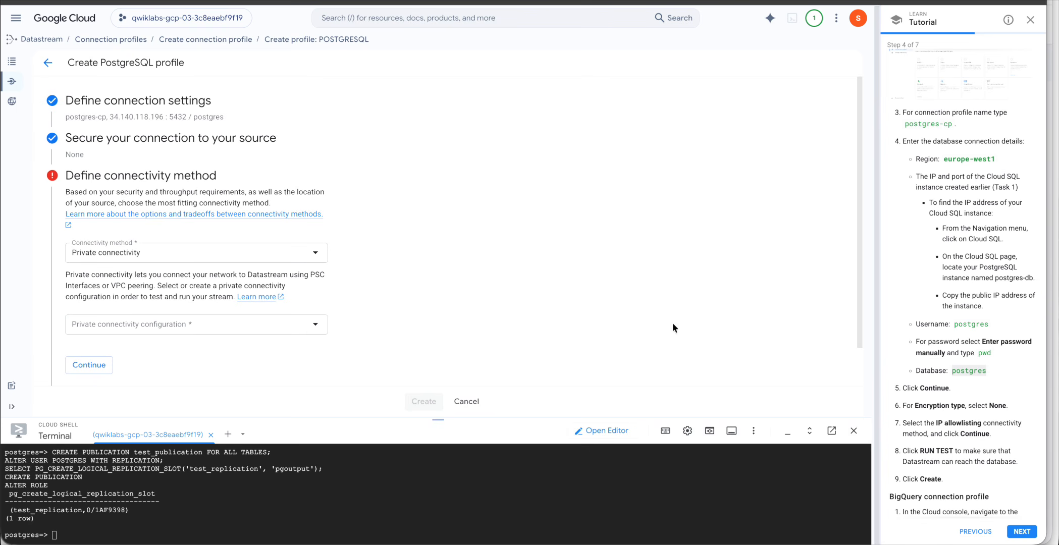
pyautogui.scroll(-3, 968, 411)
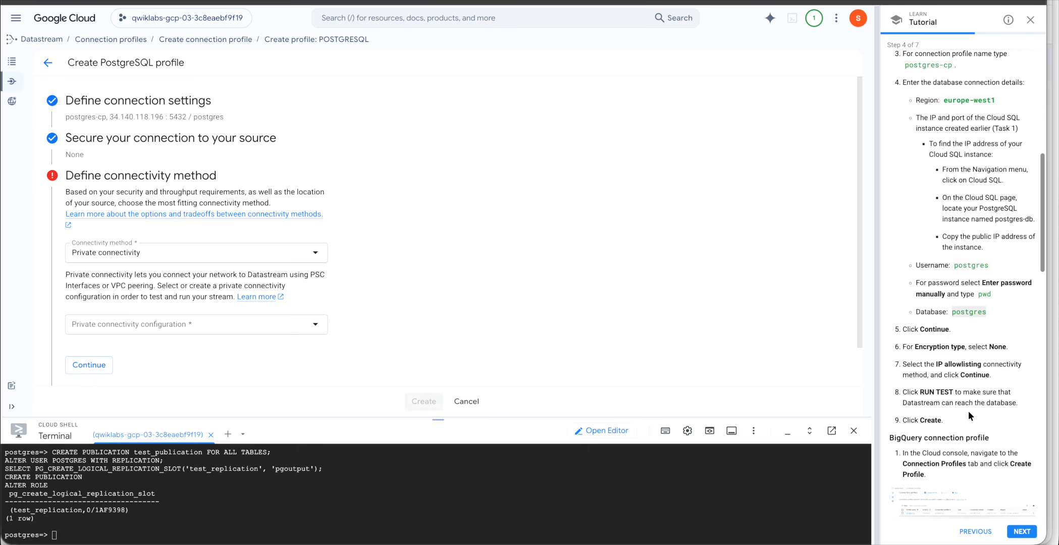
pyautogui.scroll(1, 968, 412)
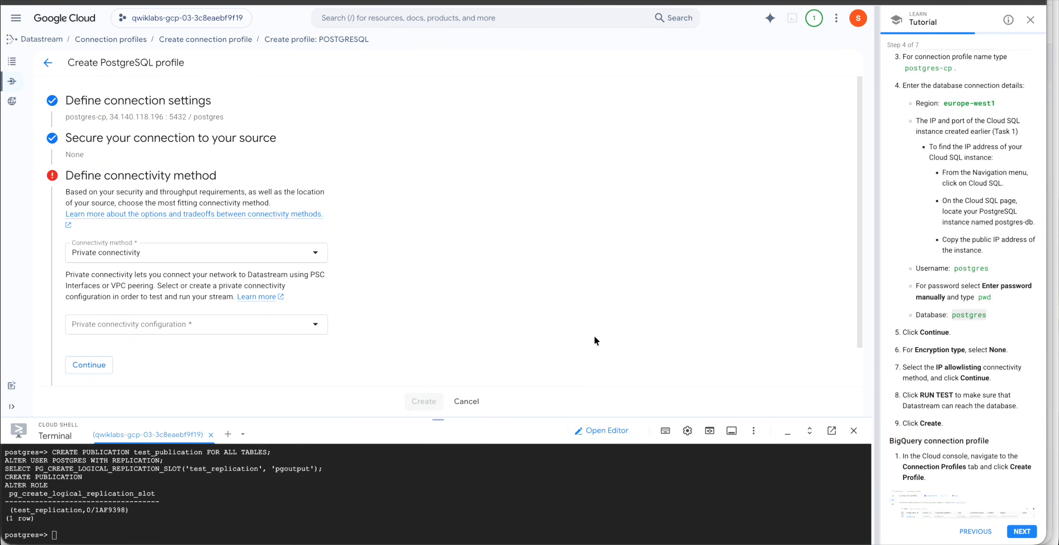
pyautogui.click(311, 254)
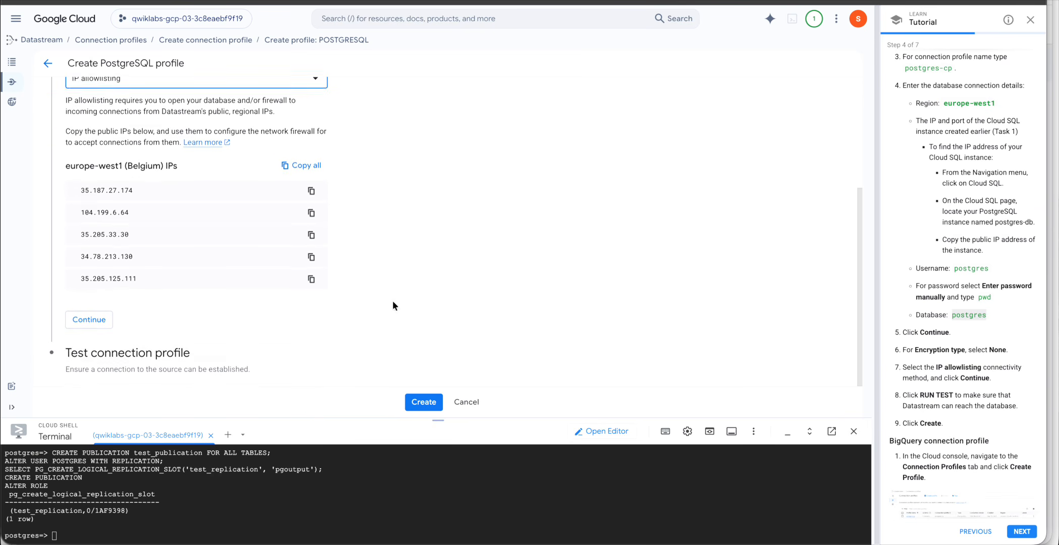
# Confirm IP allowlisting, run the connection test until it passes, and create postgres-cp.
pyautogui.click(108, 325)
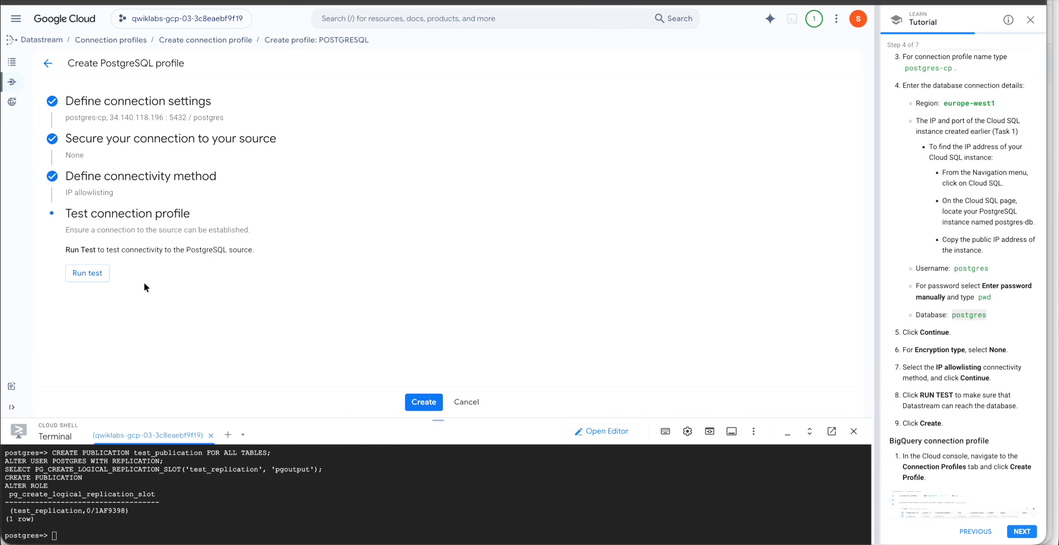
pyautogui.scroll(-1, 961, 472)
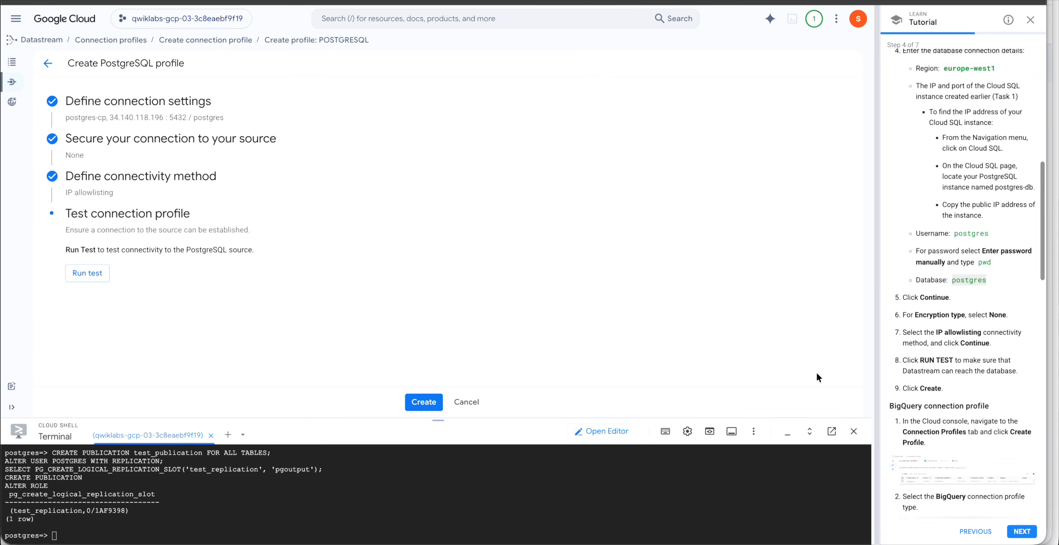
pyautogui.click(88, 272)
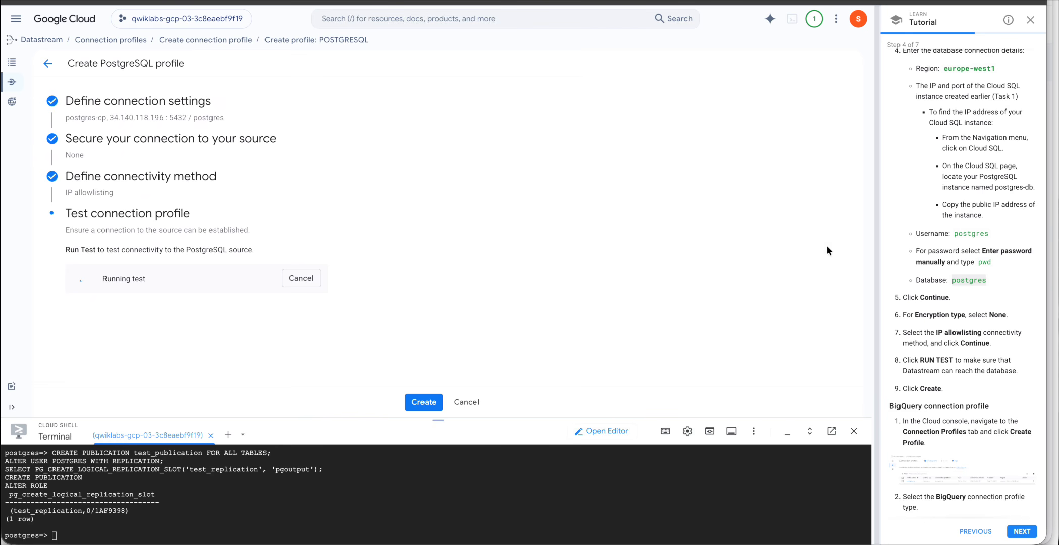
pyautogui.scroll(-5, 940, 355)
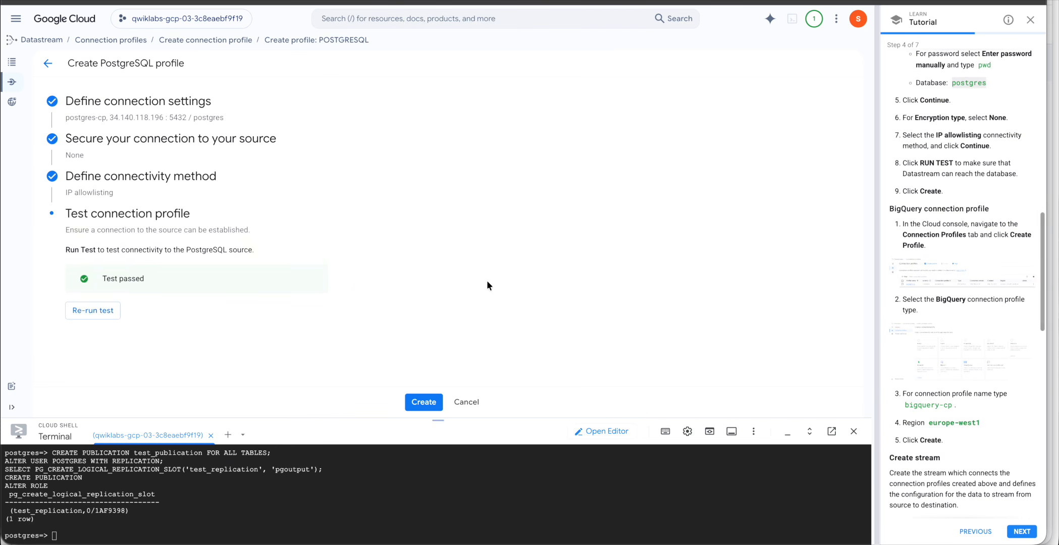
pyautogui.click(424, 403)
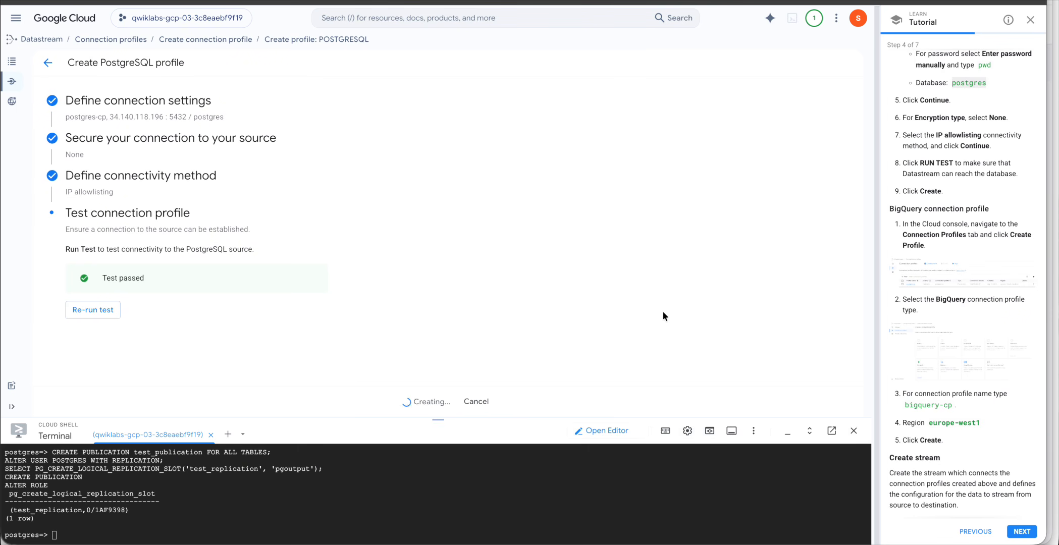
pyautogui.hotkey('ctrl', 'Up')
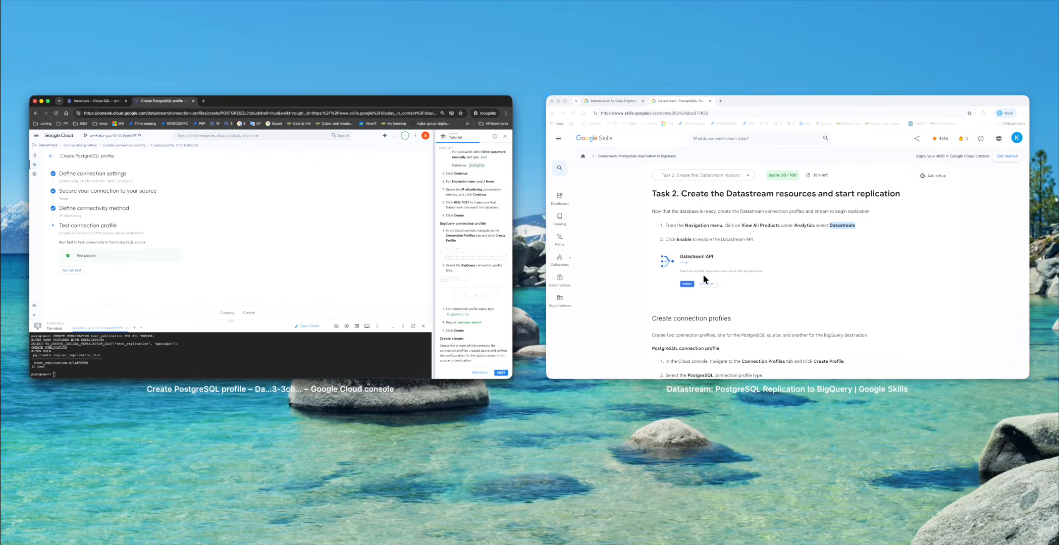
pyautogui.click(699, 274)
pyautogui.scroll(-7, 690, 351)
pyautogui.scroll(-10, 686, 357)
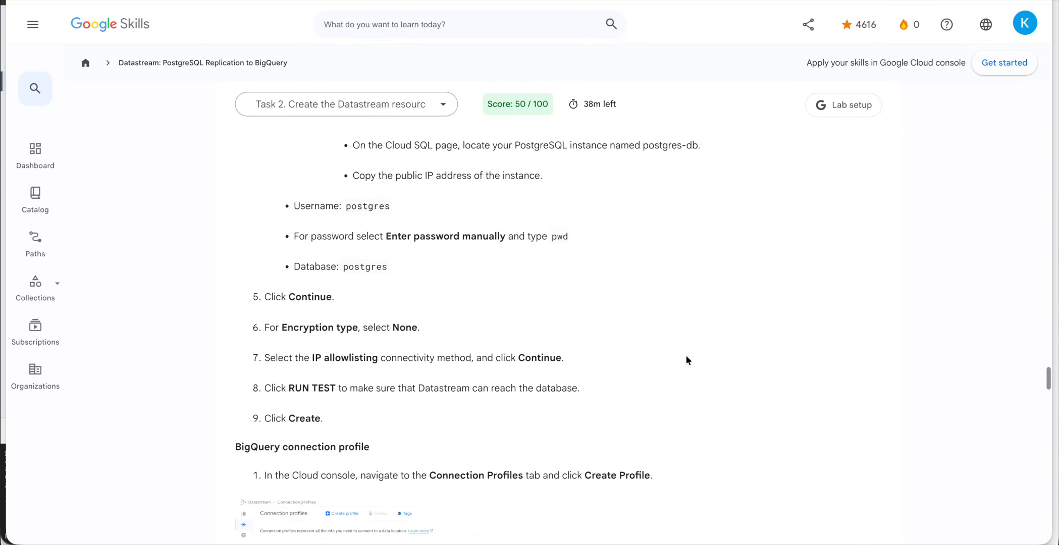
pyautogui.scroll(3, 686, 358)
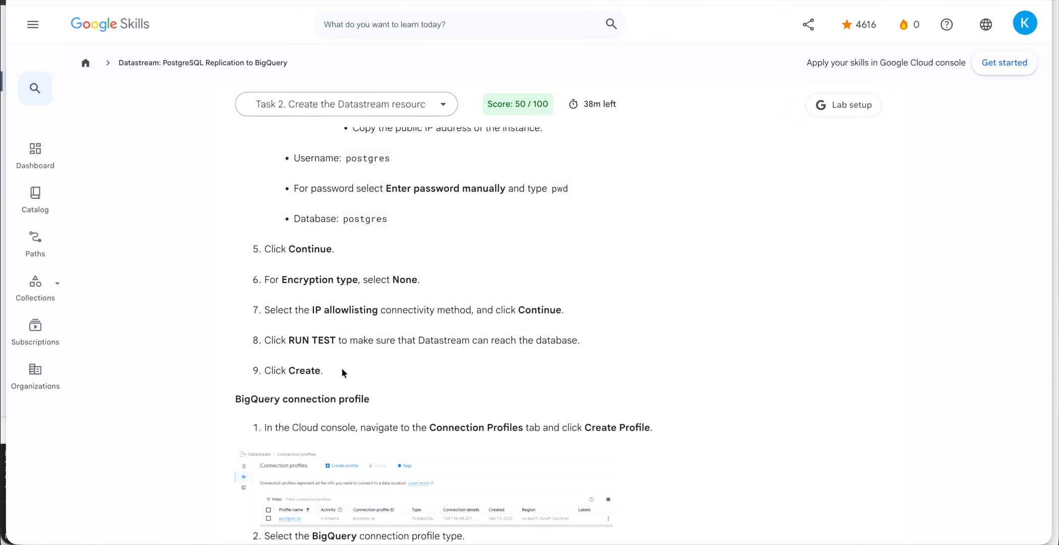
pyautogui.moveTo(342, 371); pyautogui.dragTo(293, 160)
pyautogui.scroll(-5, 380, 302)
pyautogui.scroll(-3, 379, 302)
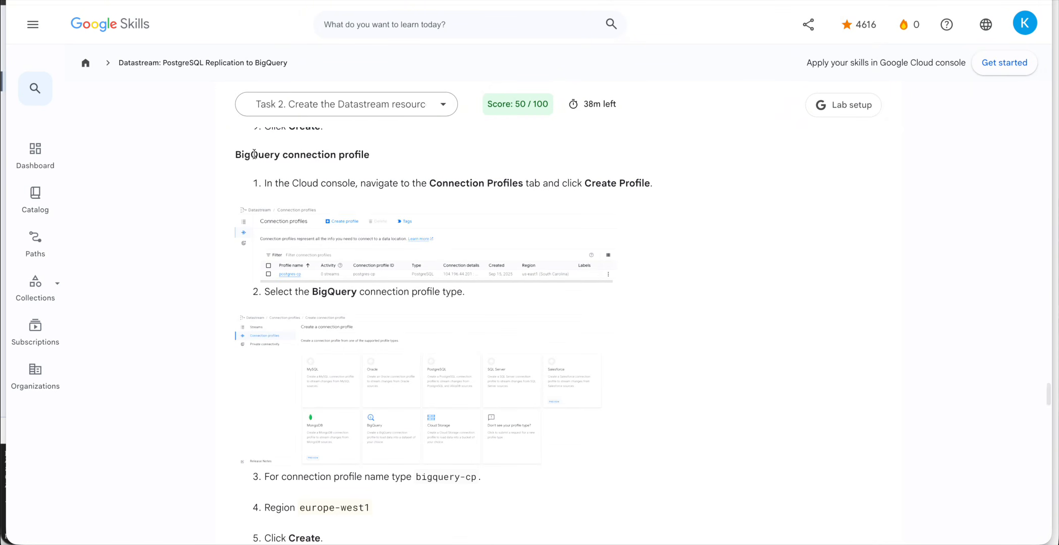
pyautogui.tripleClick(412, 152)
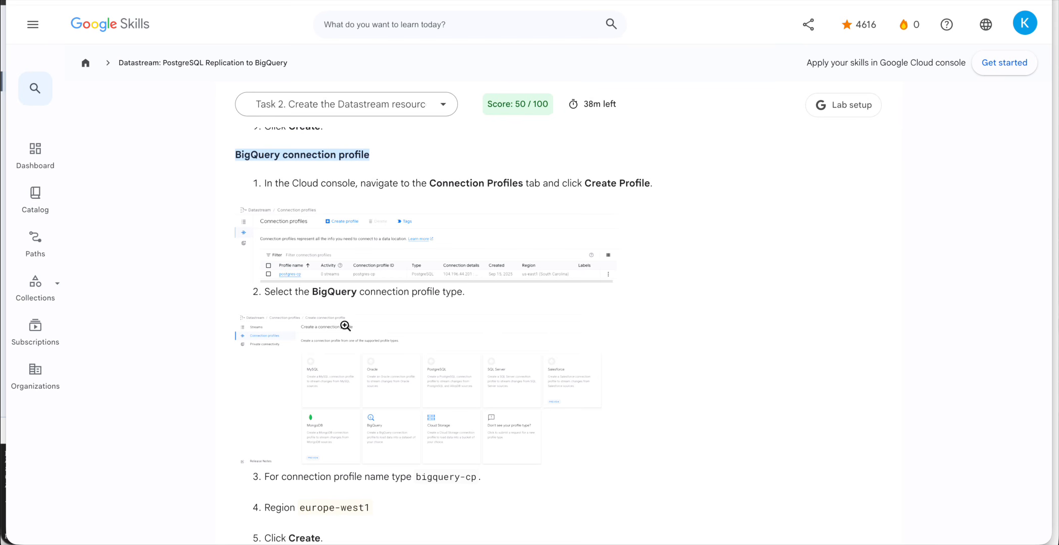
pyautogui.scroll(-4, 446, 309)
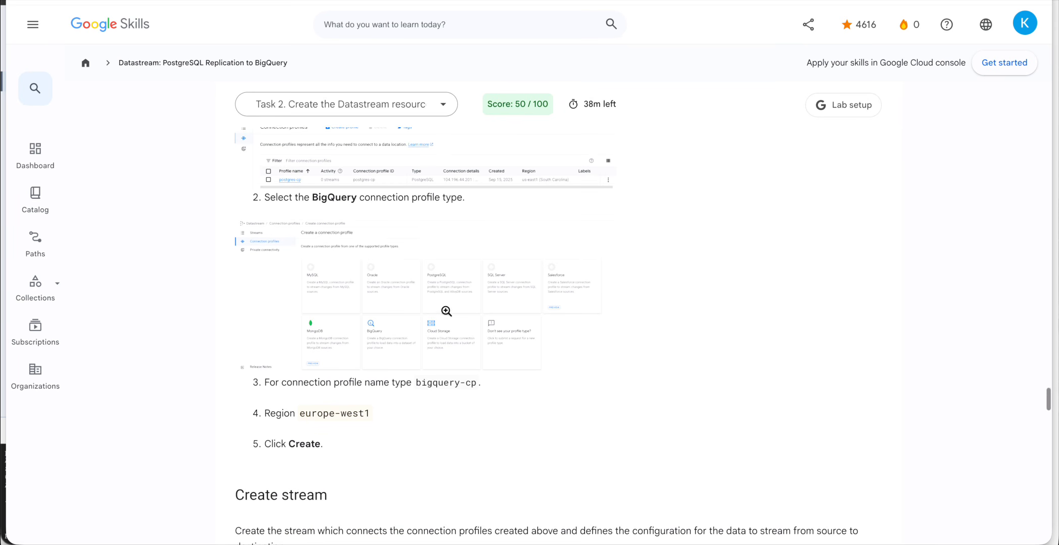
pyautogui.moveTo(416, 384); pyautogui.dragTo(478, 384)
pyautogui.press('super+c')
pyautogui.hotkey('ctrl', 'Up')
pyautogui.click(322, 255)
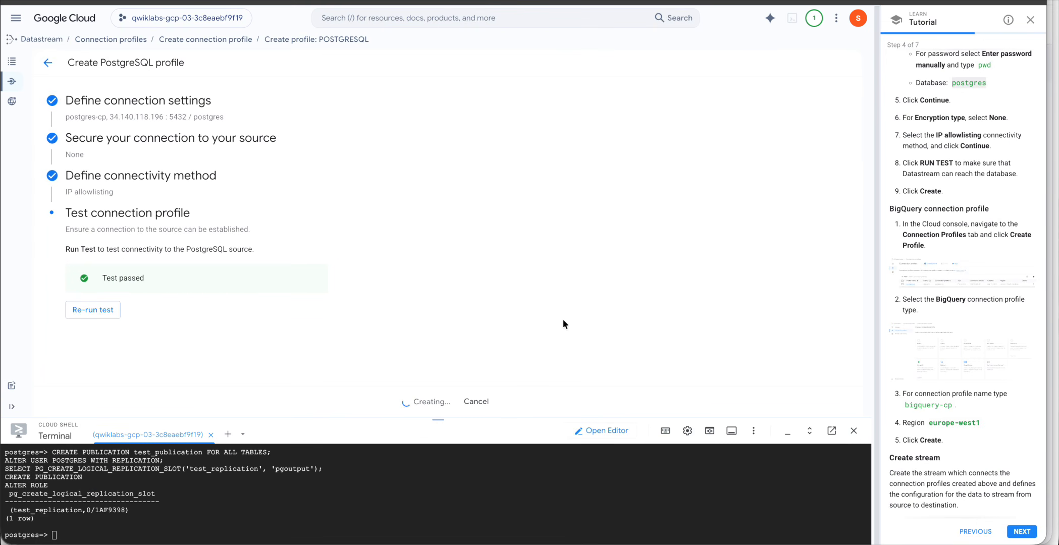
# Shrink the Cloud Shell terminal and wait for the postgres-cp details page to load.
pyautogui.moveTo(430, 420); pyautogui.dragTo(429, 494)
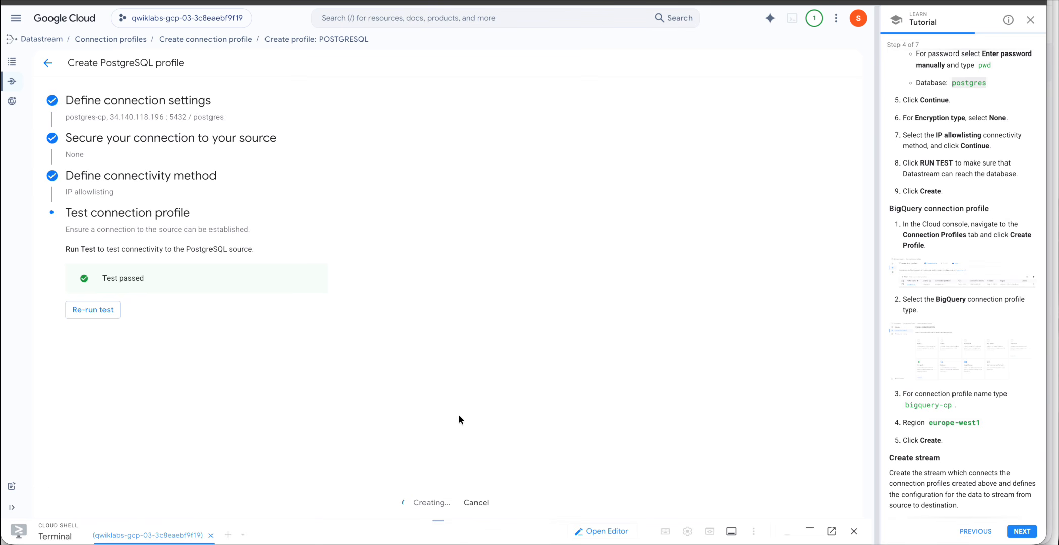
pyautogui.scroll(-3, 941, 430)
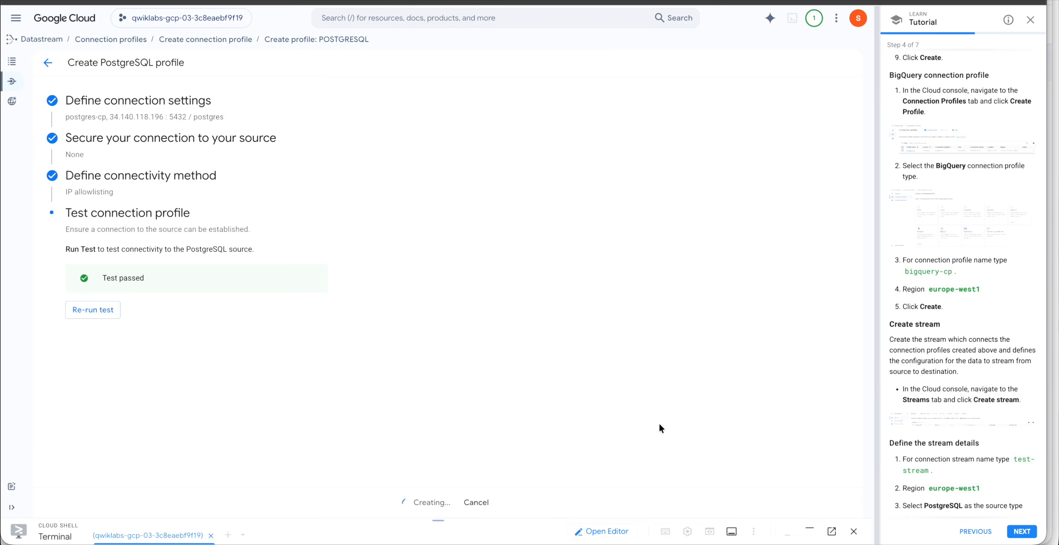
pyautogui.scroll(-1, 925, 371)
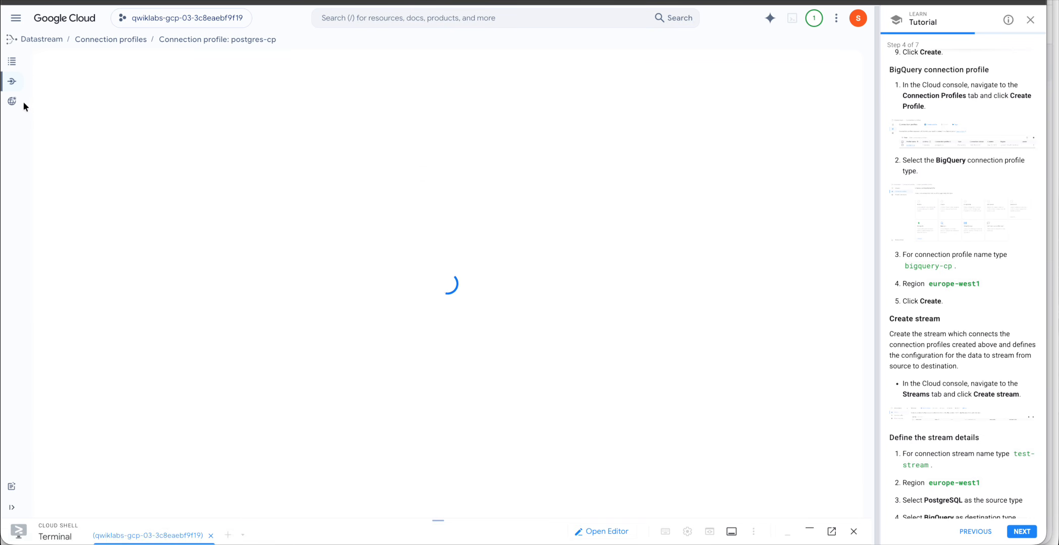
# Submit a new BigQuery profile named bigquery-cp, which fails on the us-east4 location constraint.
pyautogui.click(12, 82)
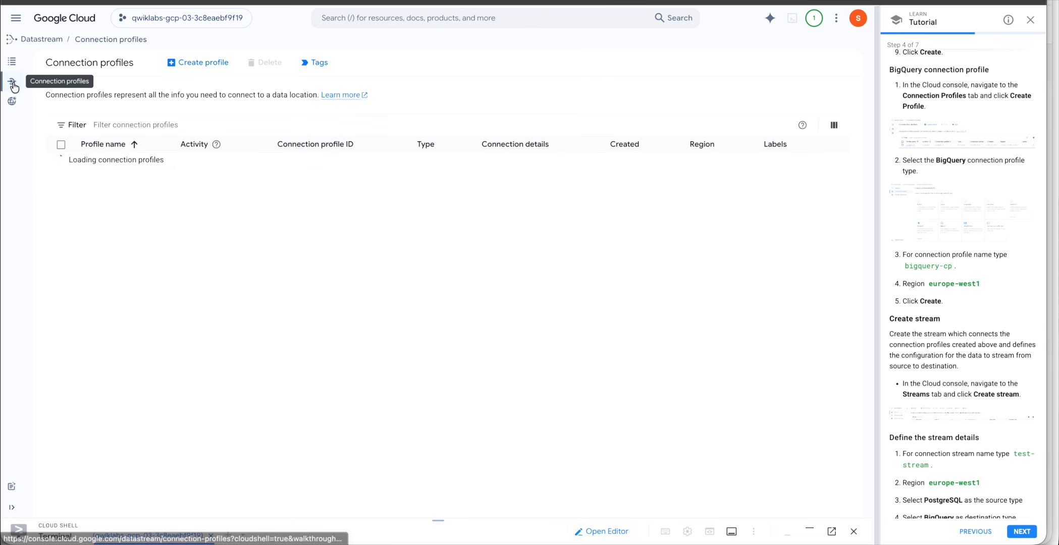
pyautogui.click(199, 63)
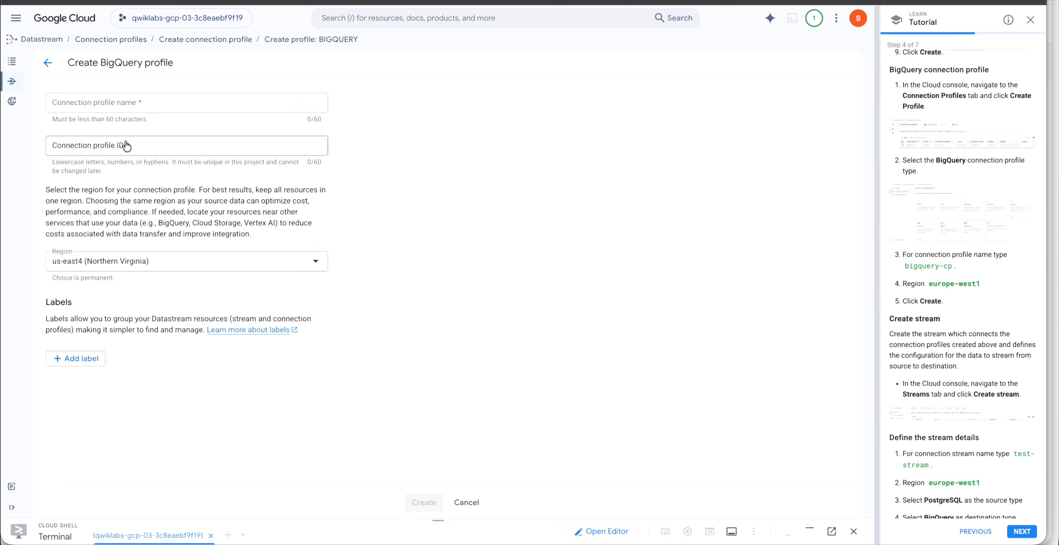
pyautogui.click(136, 104)
pyautogui.press('super+v')
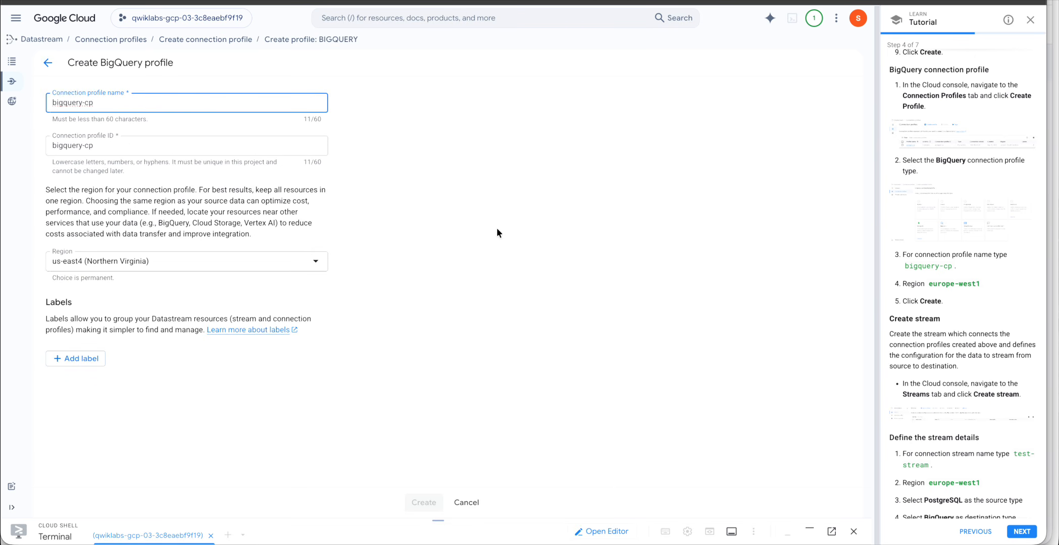
pyautogui.click(497, 230)
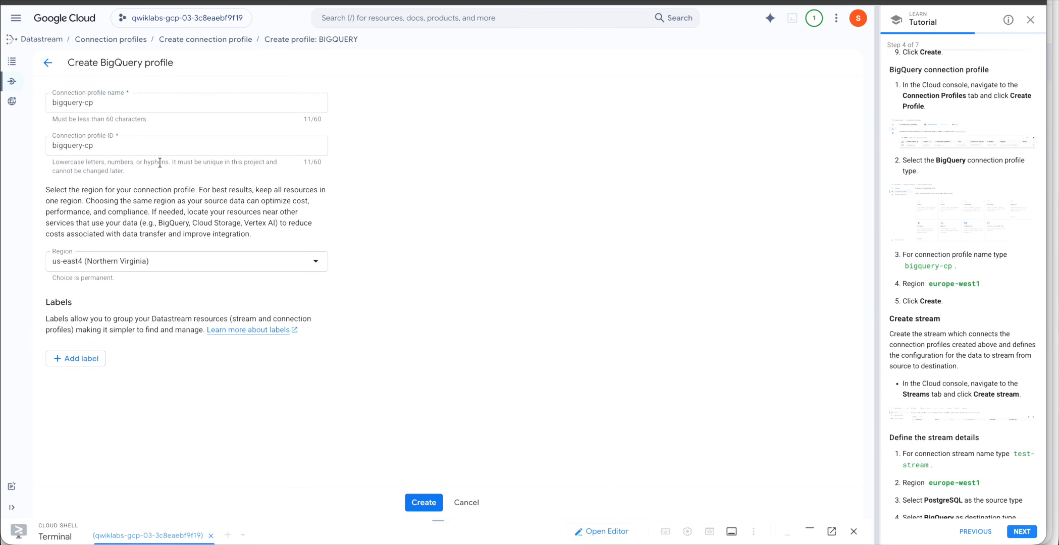
pyautogui.click(424, 502)
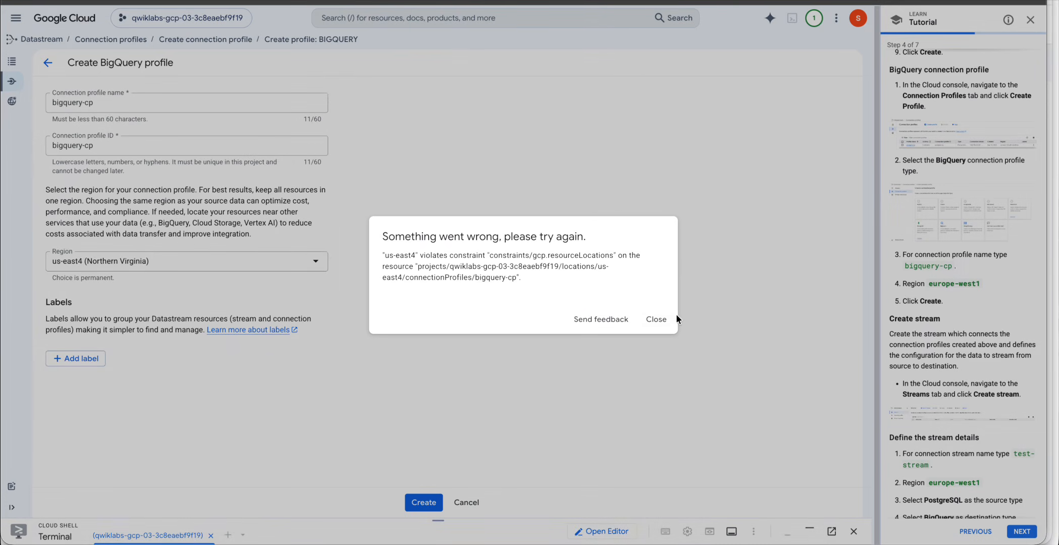
# Dismiss the location constraint error and set the profile region to europe-west1 (Belgium).
pyautogui.click(661, 320)
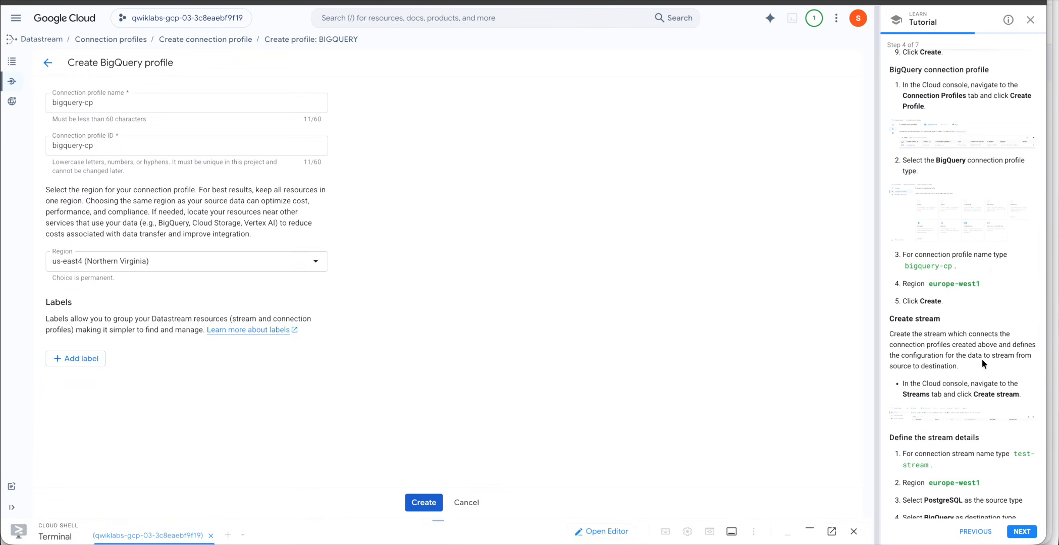
pyautogui.moveTo(929, 285); pyautogui.dragTo(981, 281)
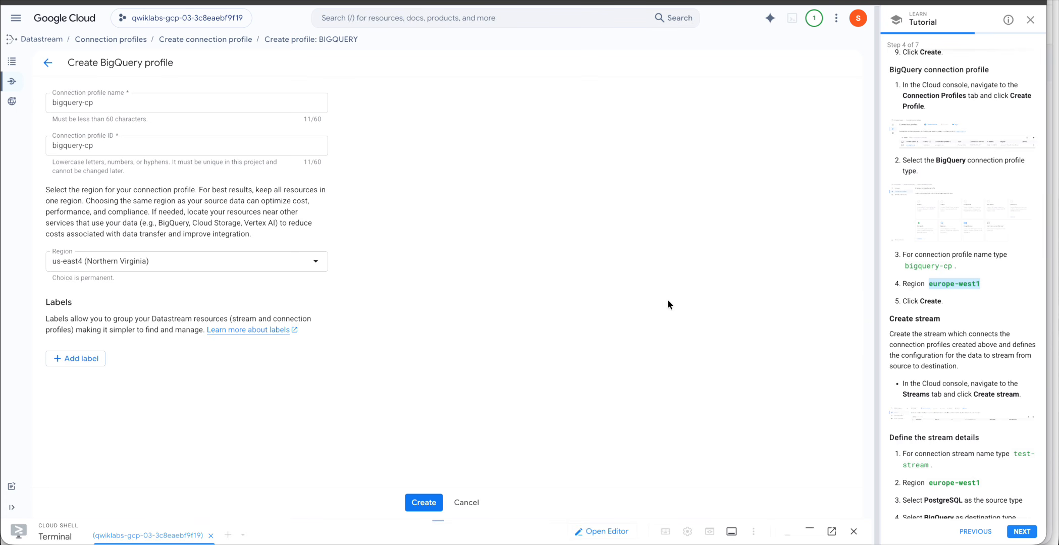
pyautogui.click(223, 262)
pyautogui.scroll(-10, 206, 367)
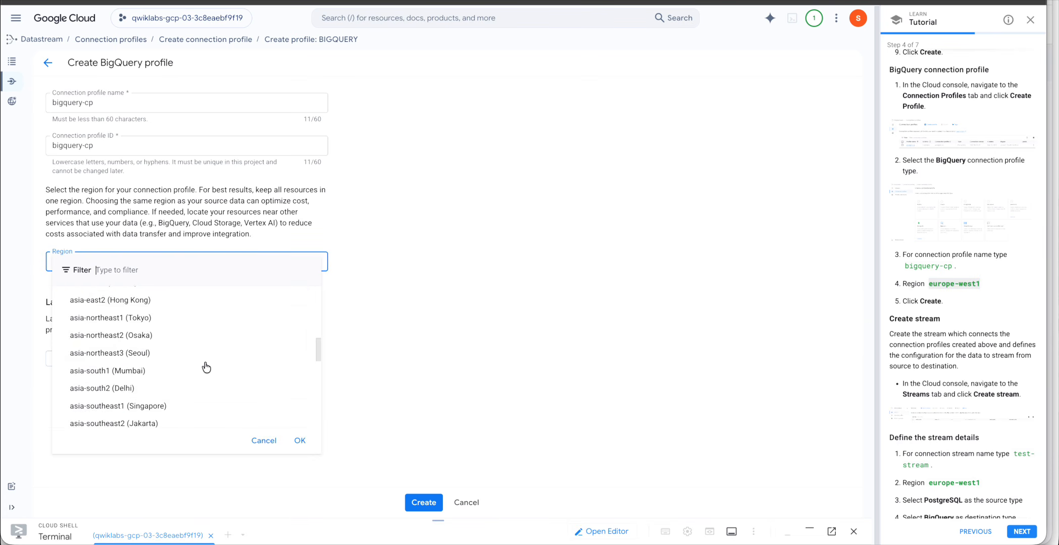
pyautogui.scroll(-1, 206, 367)
pyautogui.scroll(-2, 178, 414)
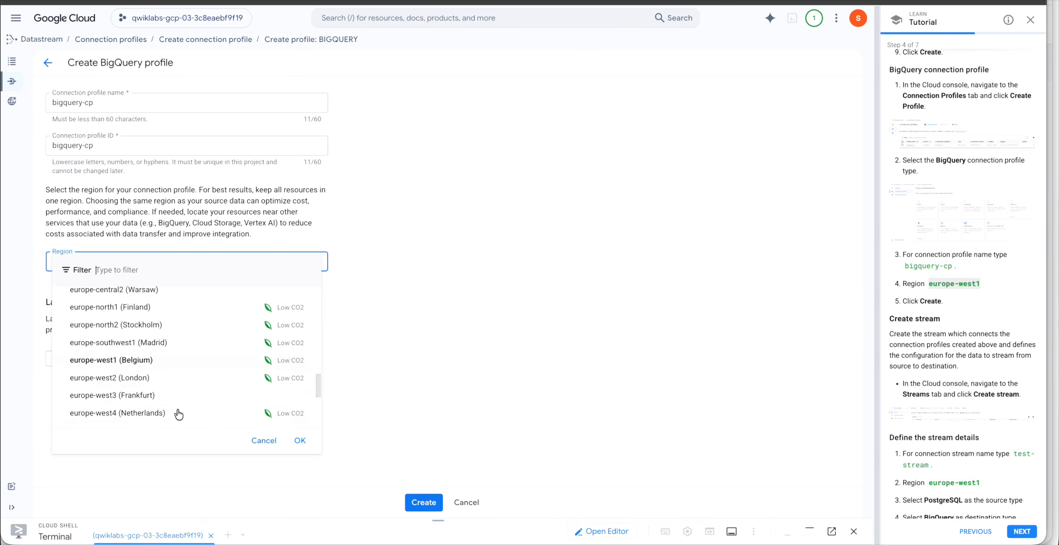
pyautogui.click(142, 345)
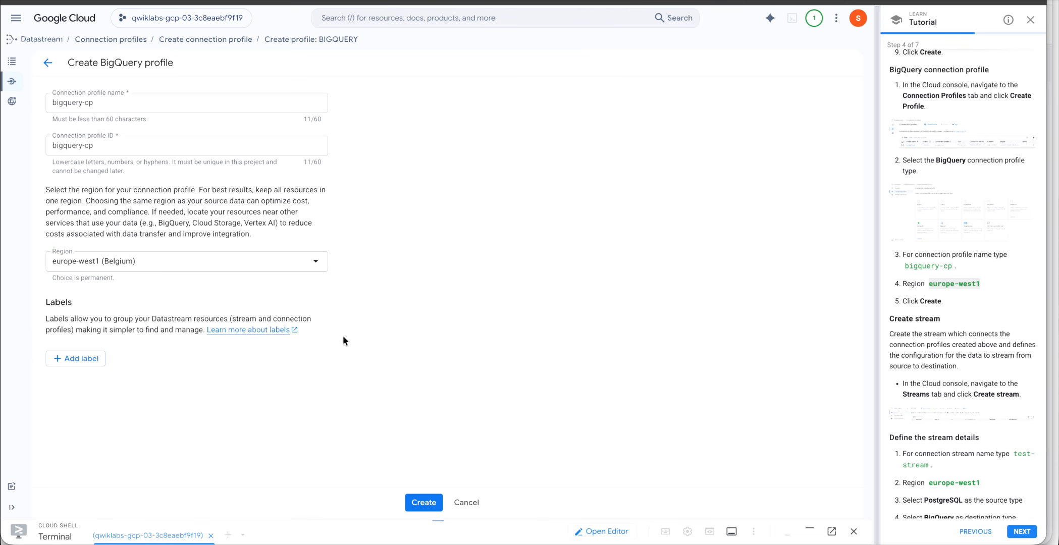
# Create the bigquery-cp profile and return to the Connection profiles list.
pyautogui.click(415, 496)
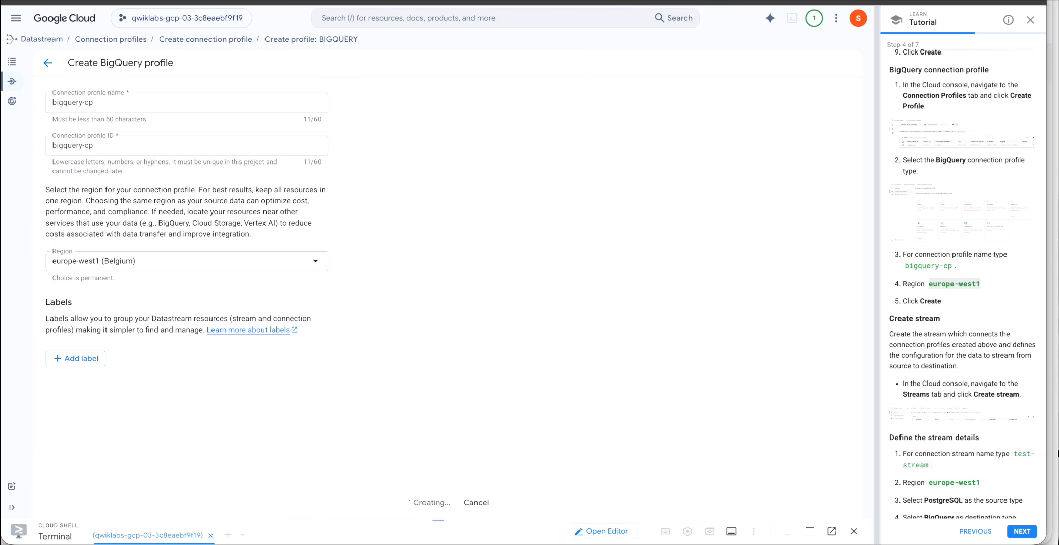
pyautogui.scroll(-2, 920, 389)
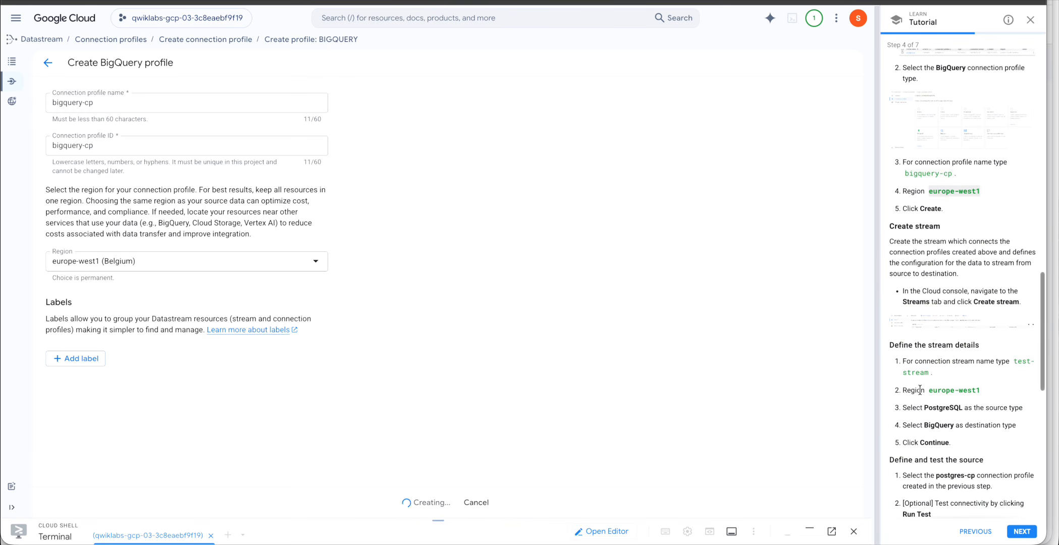
pyautogui.doubleClick(920, 302)
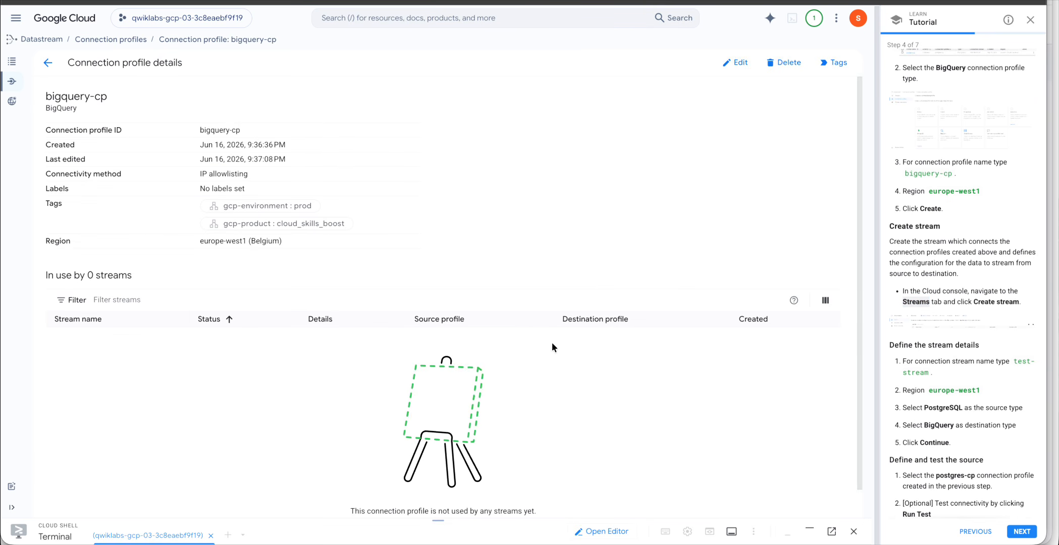
pyautogui.click(13, 84)
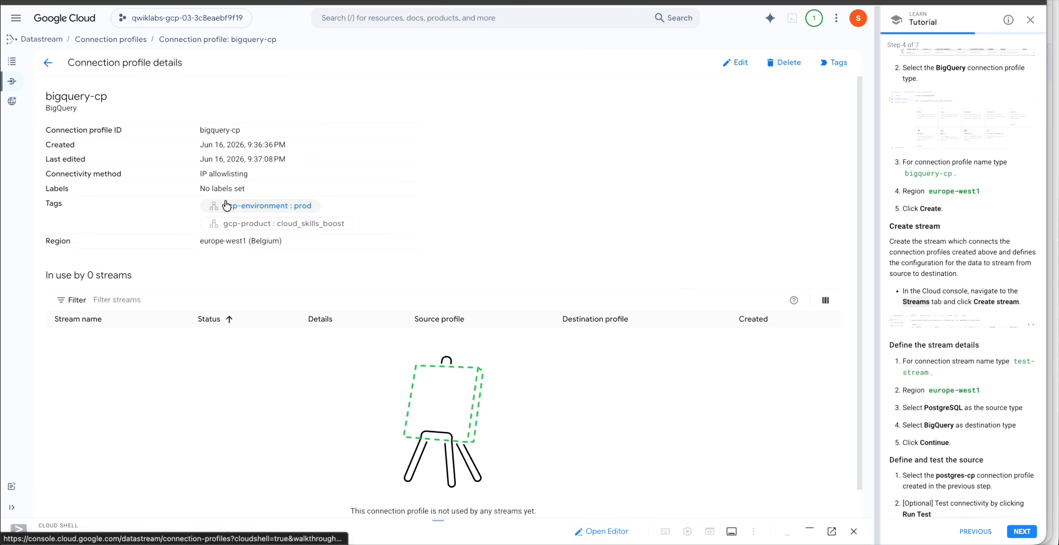
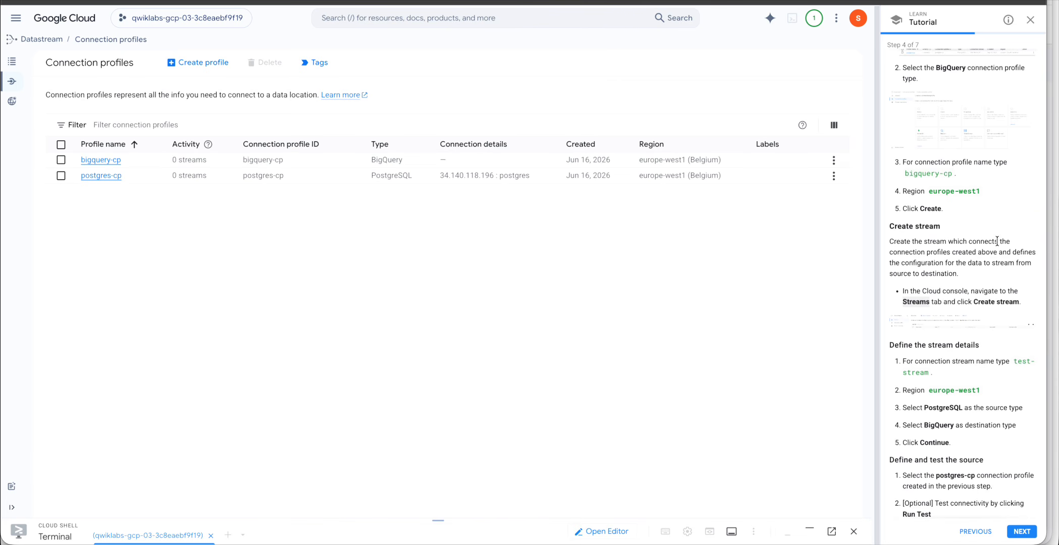
# Start a new Datastream stream and name it test-stream.
pyautogui.hotkey('ctrl', 'Up')
pyautogui.click(737, 248)
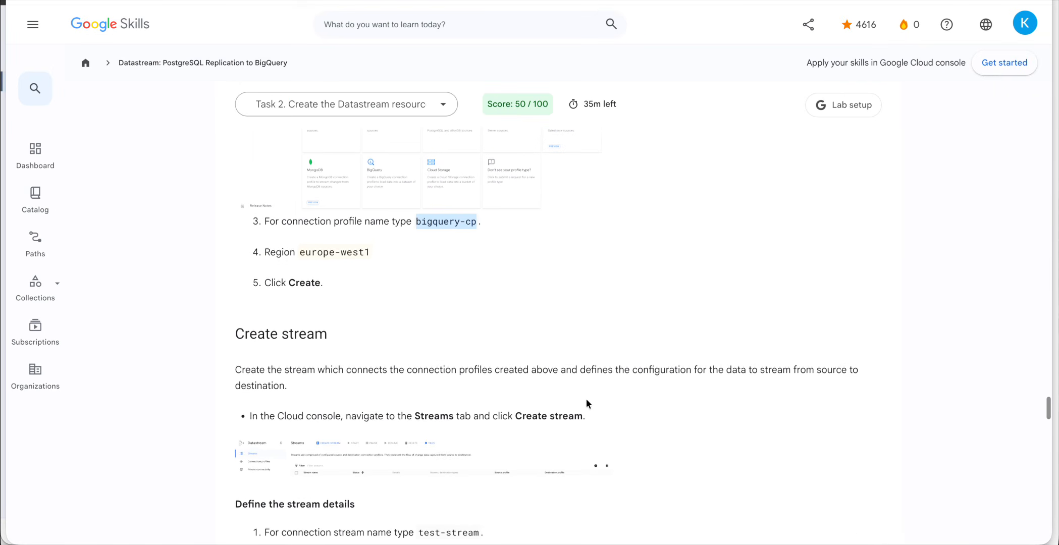
pyautogui.scroll(-1, 586, 399)
pyautogui.scroll(-2, 346, 373)
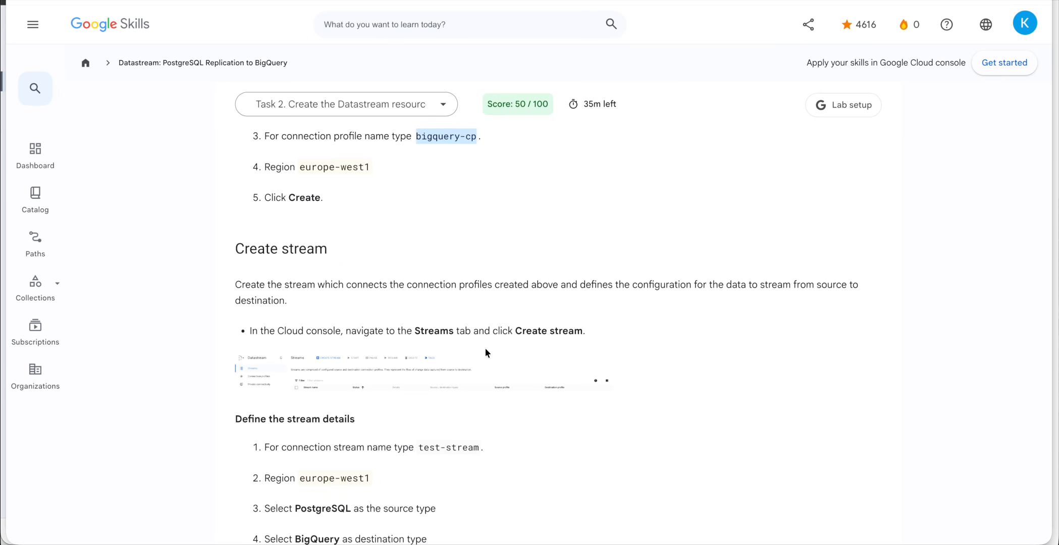
pyautogui.scroll(-2, 485, 347)
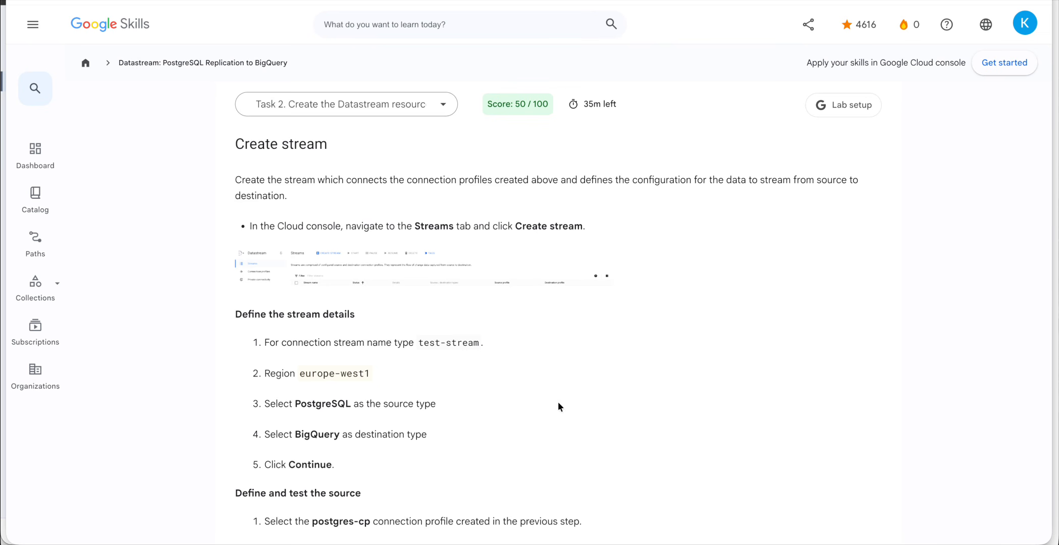
pyautogui.scroll(-1, 558, 403)
pyautogui.hotkey('ctrl', 'Down')
pyautogui.click(336, 264)
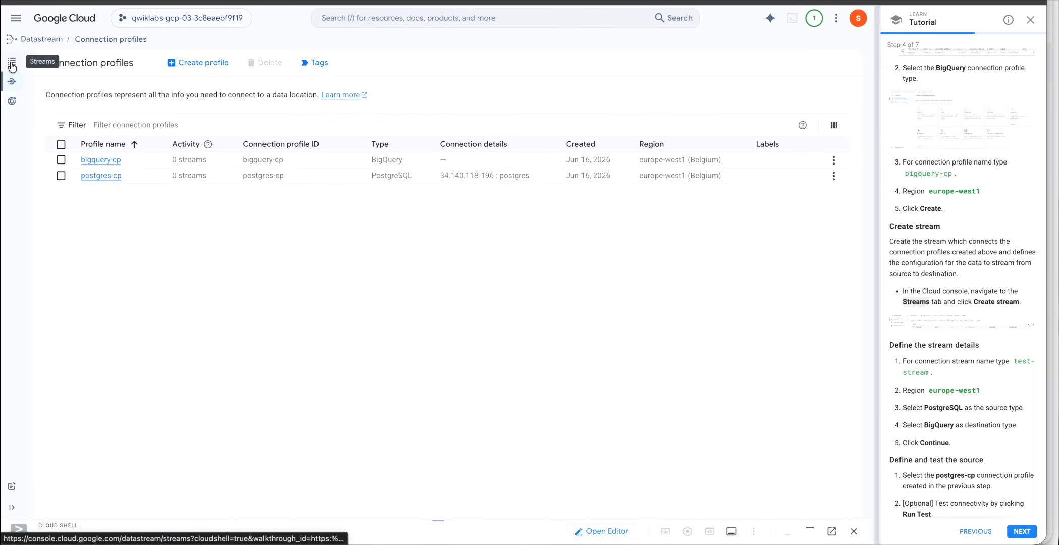
pyautogui.click(12, 62)
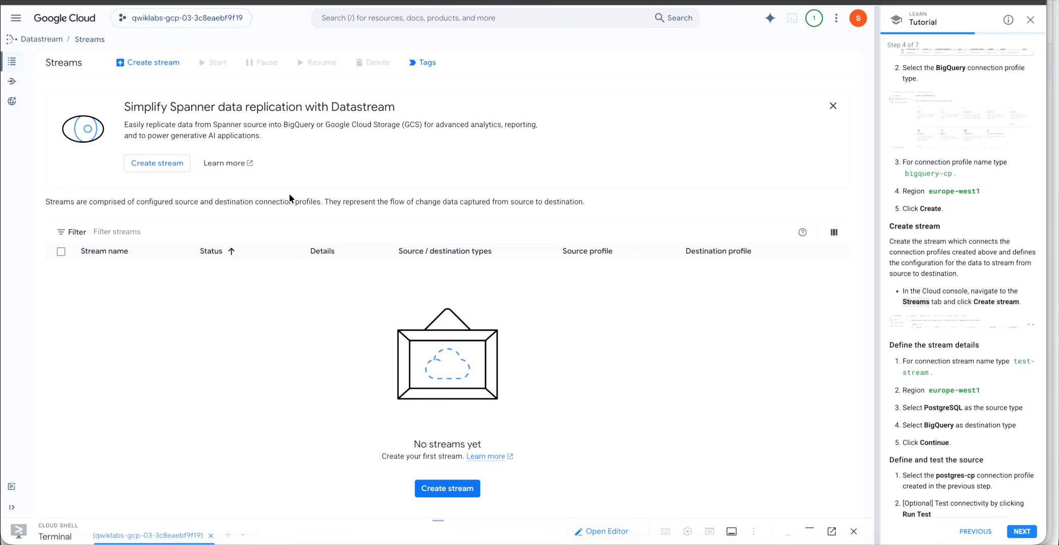
pyautogui.click(457, 491)
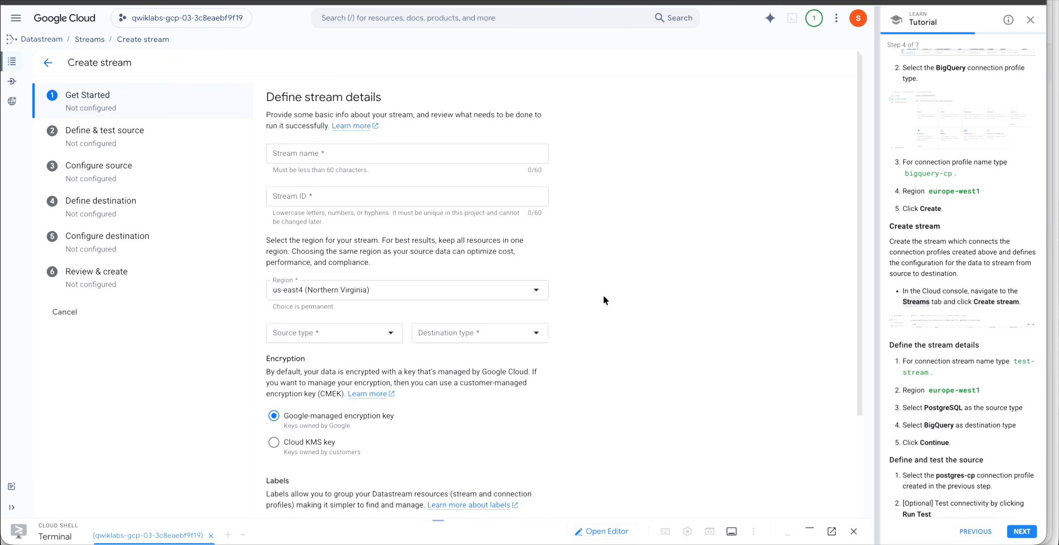
pyautogui.scroll(-1, 959, 386)
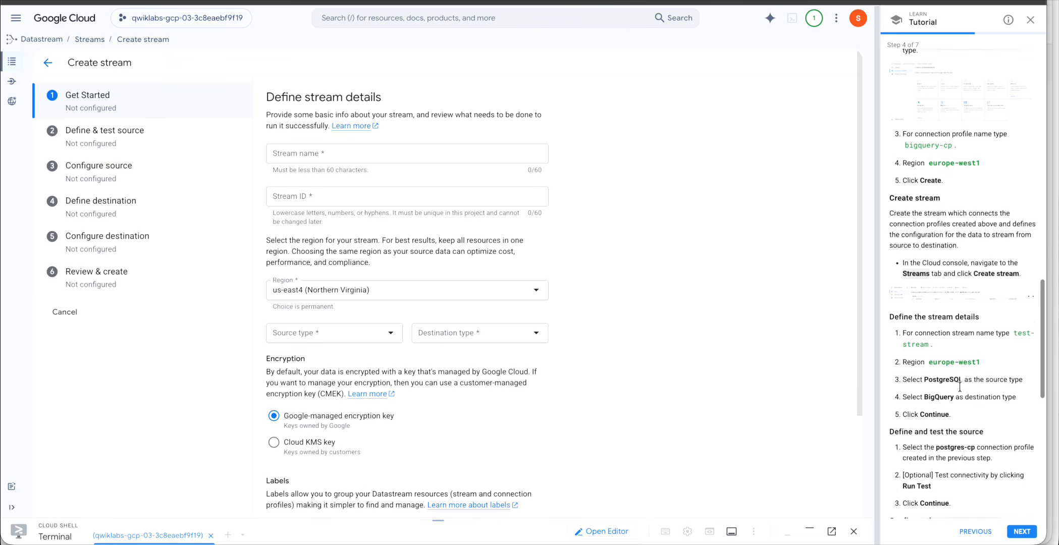
pyautogui.moveTo(1015, 322); pyautogui.dragTo(932, 333)
pyautogui.hotkey('ctrl', 'c')
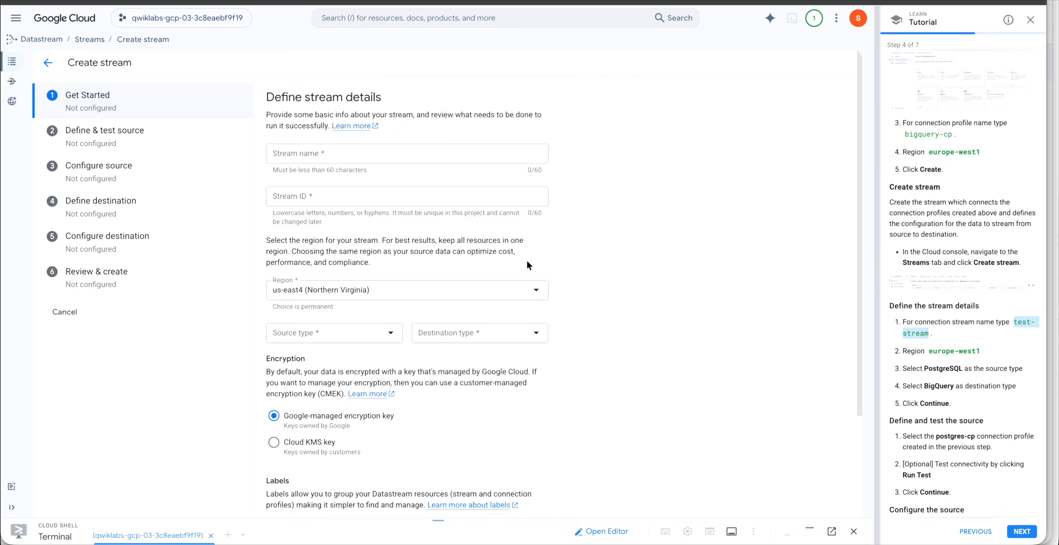
pyautogui.click(339, 153)
pyautogui.hotkey('ctrl', 'v')
pyautogui.click(676, 218)
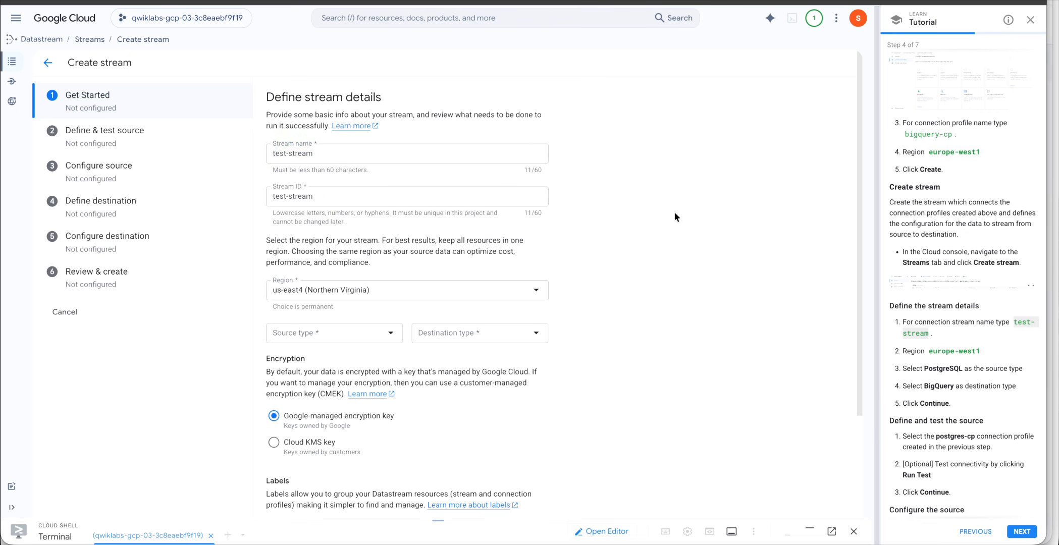
# Set the stream's region to europe-west1 (Belgium).
pyautogui.click(532, 291)
pyautogui.scroll(-5, 450, 407)
pyautogui.scroll(-2, 450, 405)
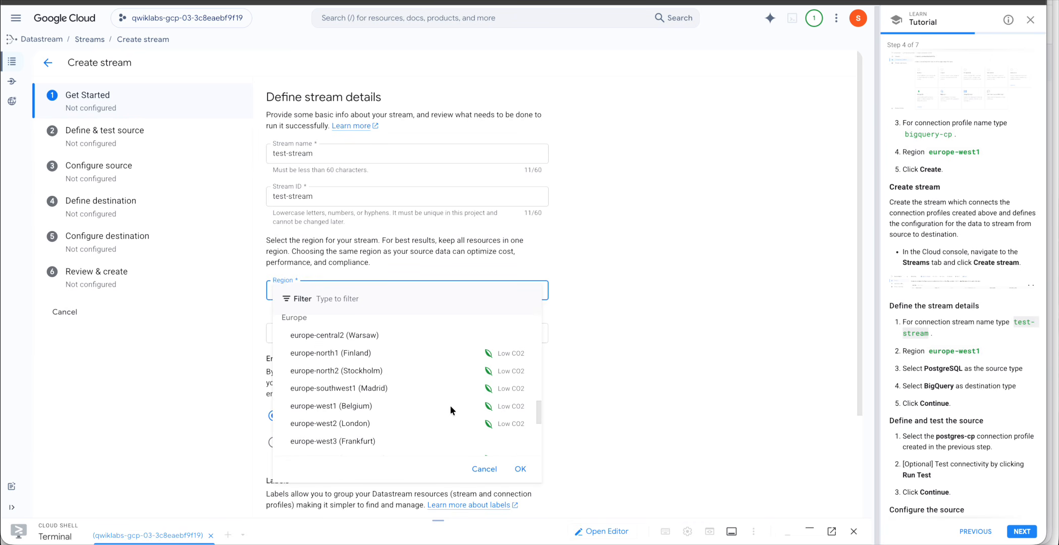
pyautogui.click(358, 405)
pyautogui.click(627, 384)
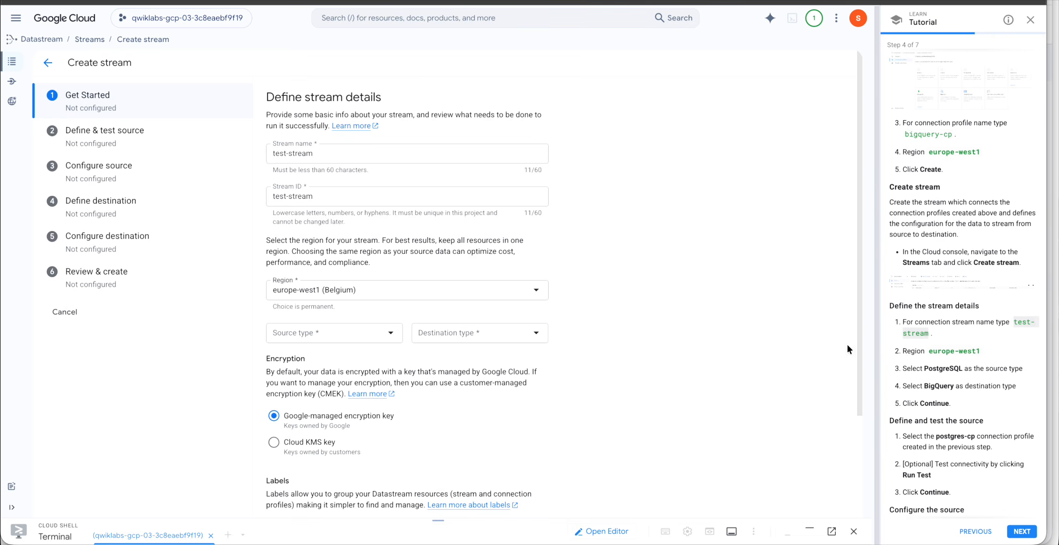
# Choose PostgreSQL as the source type and BigQuery as the destination type, then continue.
pyautogui.scroll(-1, 949, 434)
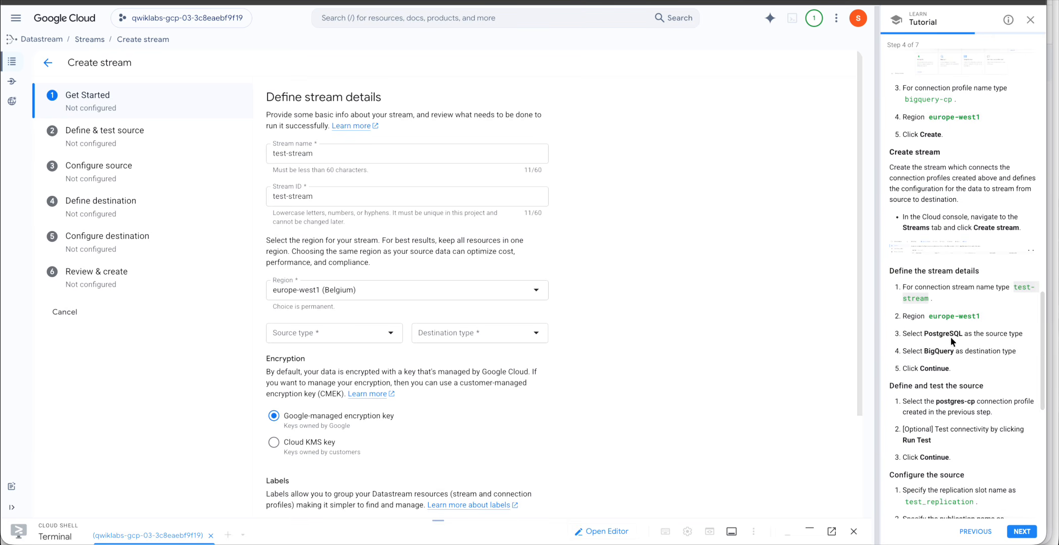
pyautogui.click(395, 343)
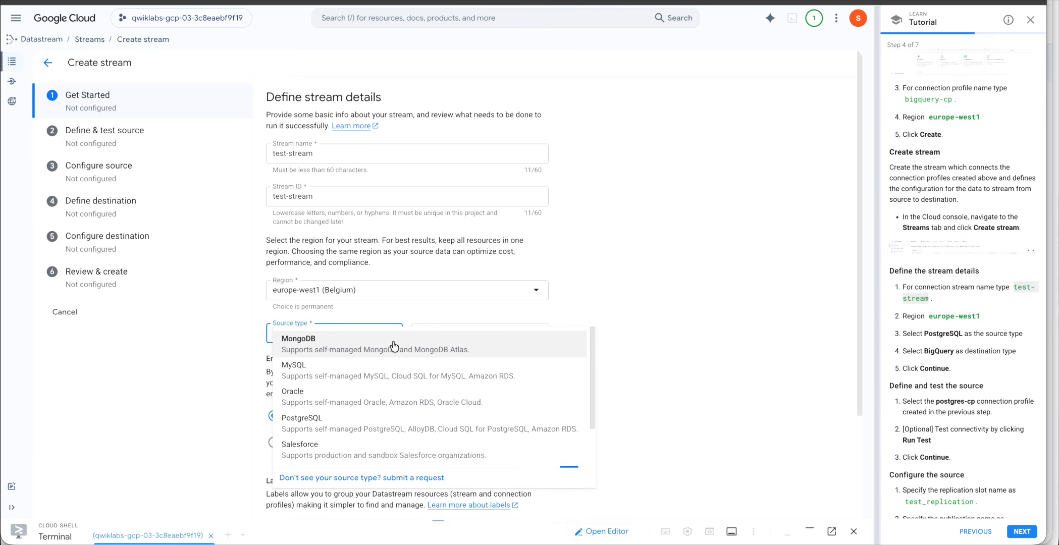
pyautogui.click(647, 261)
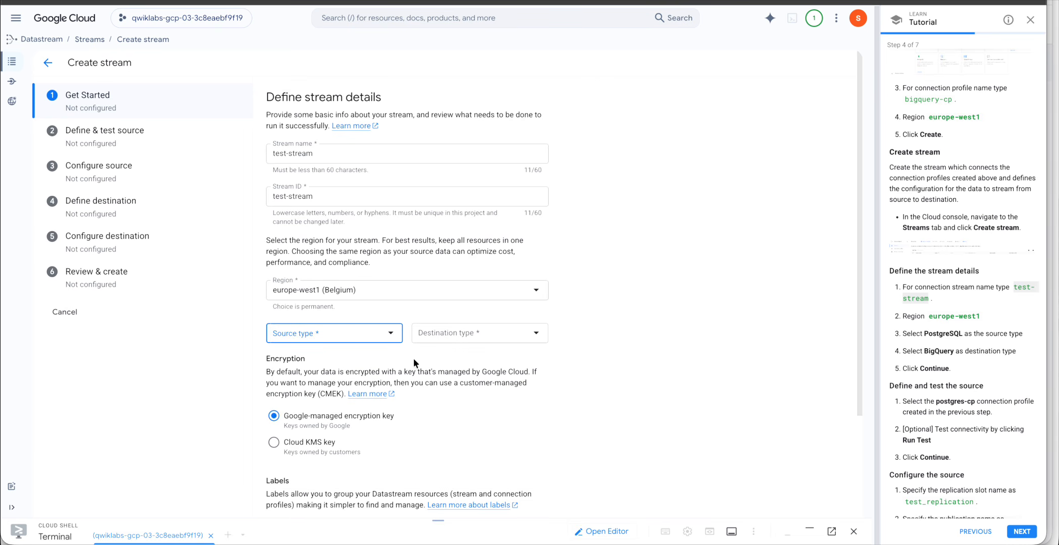
pyautogui.scroll(-1, 413, 358)
pyautogui.click(388, 301)
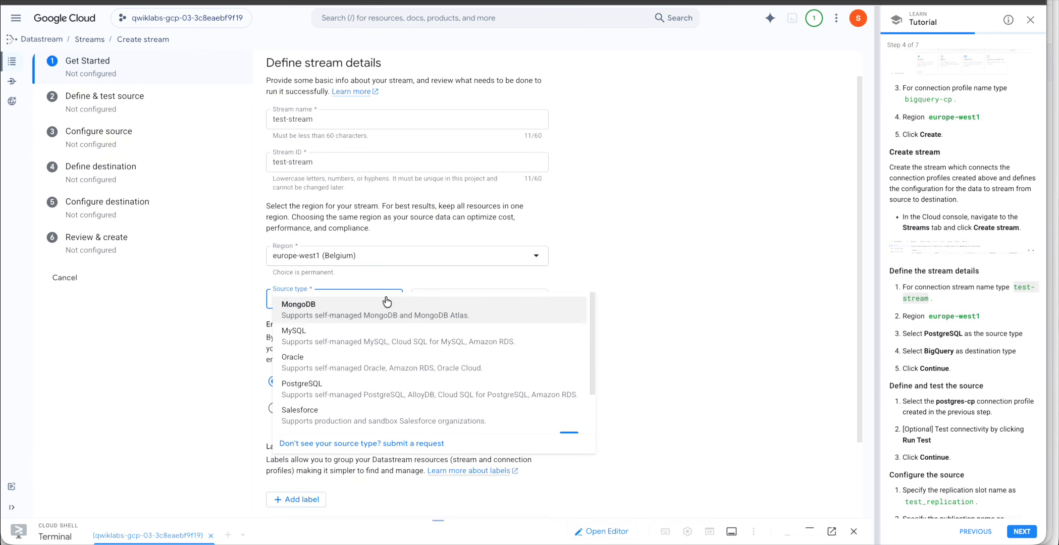
pyautogui.click(308, 389)
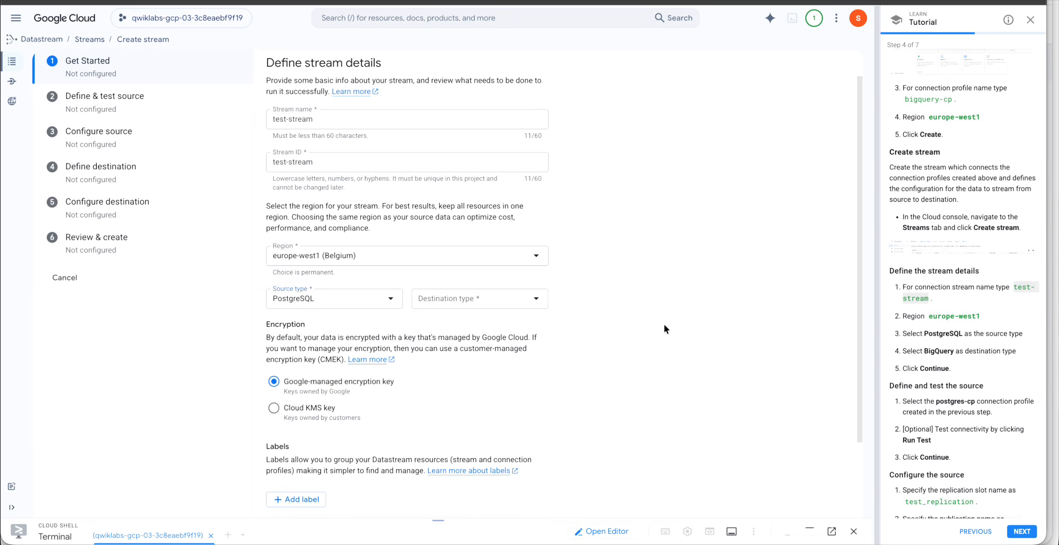
pyautogui.click(542, 307)
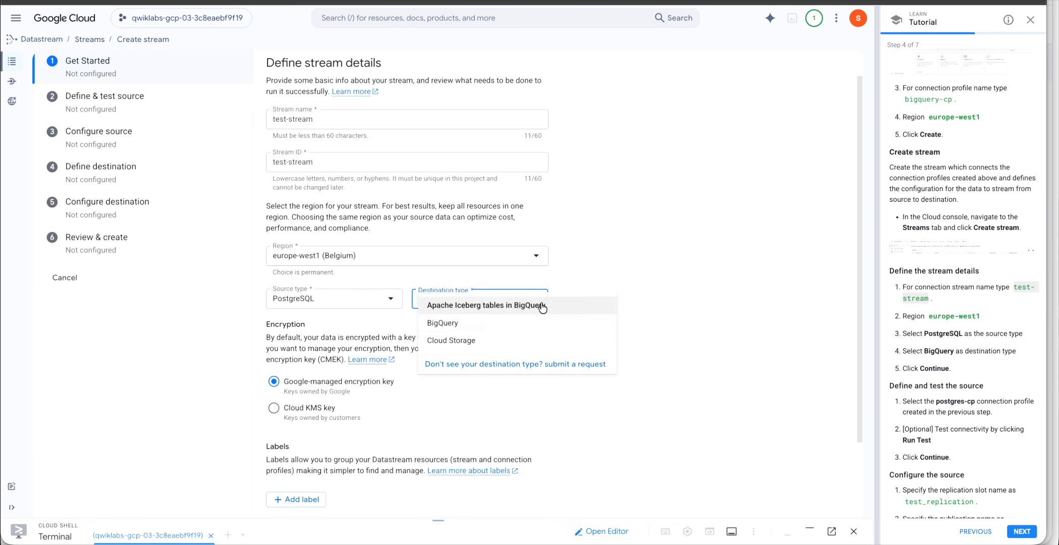
pyautogui.click(461, 326)
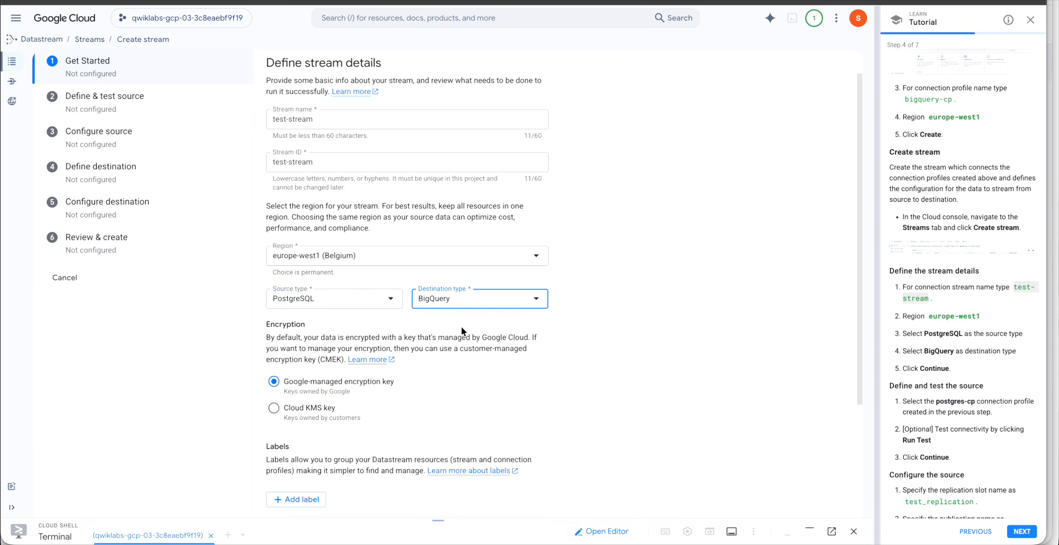
pyautogui.doubleClick(915, 335)
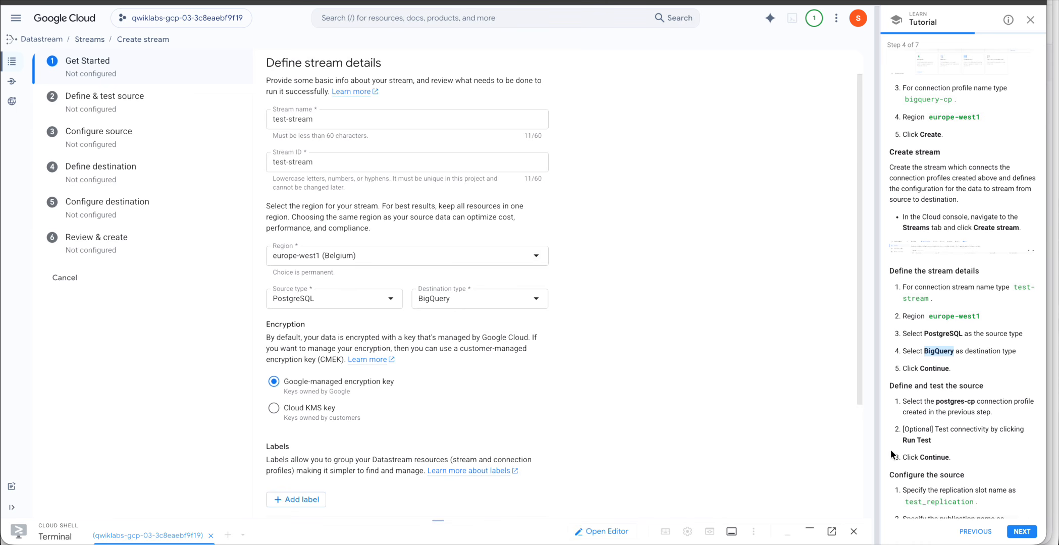
pyautogui.scroll(-2, 547, 358)
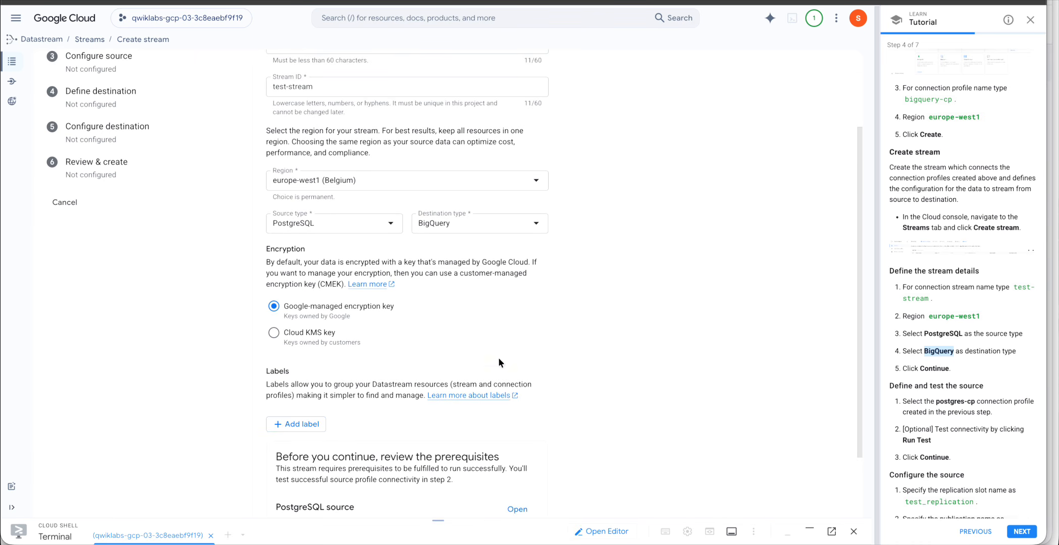
pyautogui.scroll(-2, 521, 375)
pyautogui.click(299, 497)
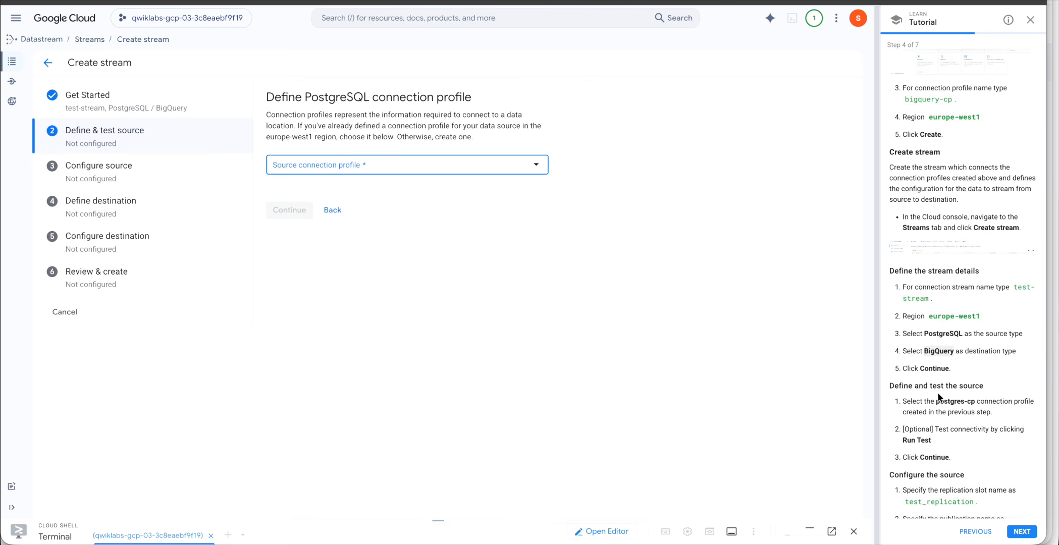
# Select postgres-cp as the source profile, pass its connectivity test, and continue.
pyautogui.click(538, 166)
pyautogui.click(317, 202)
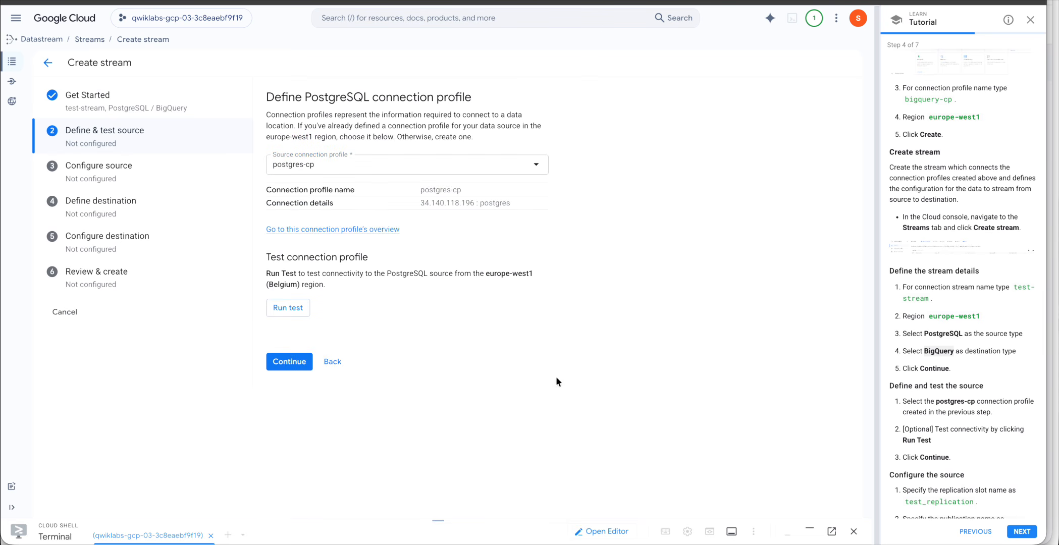
pyautogui.click(288, 308)
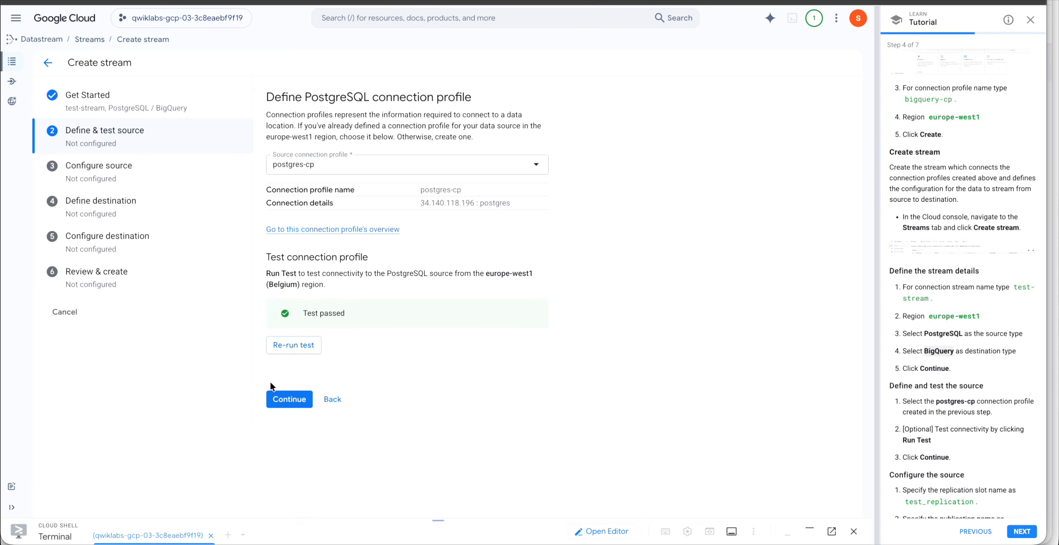
pyautogui.click(288, 400)
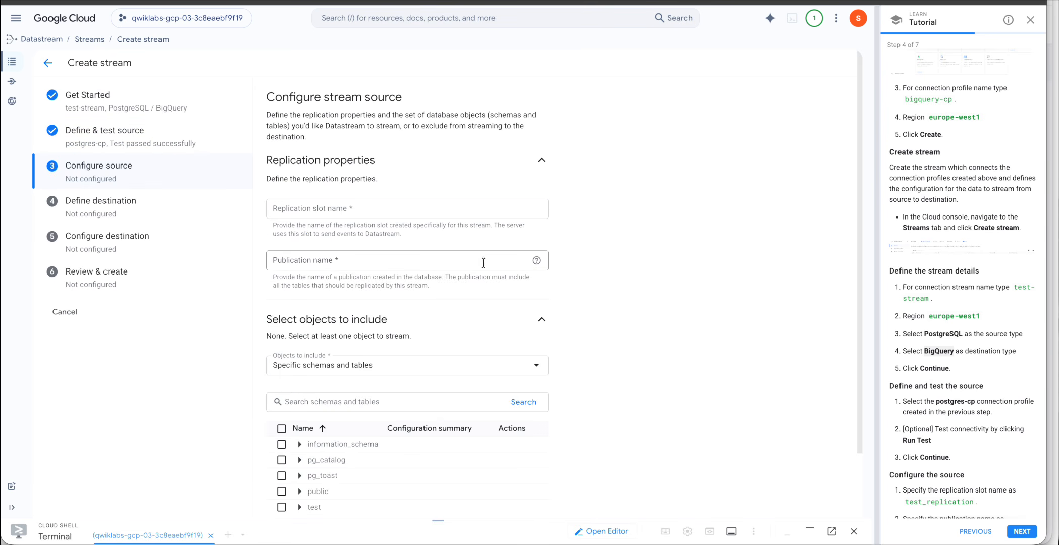
# Set the replication slot to test_replication and the publication to test_publication.
pyautogui.scroll(-2, 505, 202)
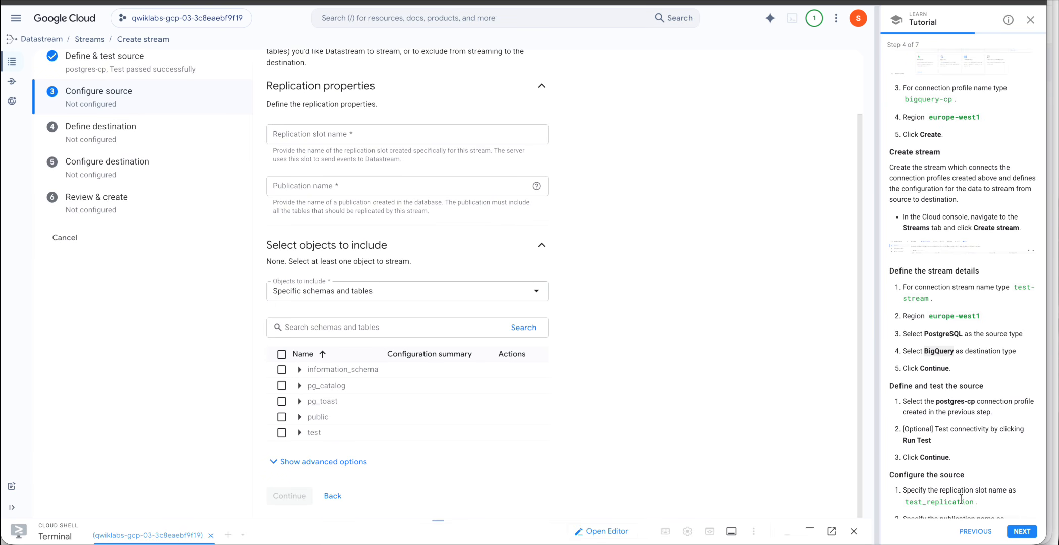
pyautogui.scroll(-3, 956, 385)
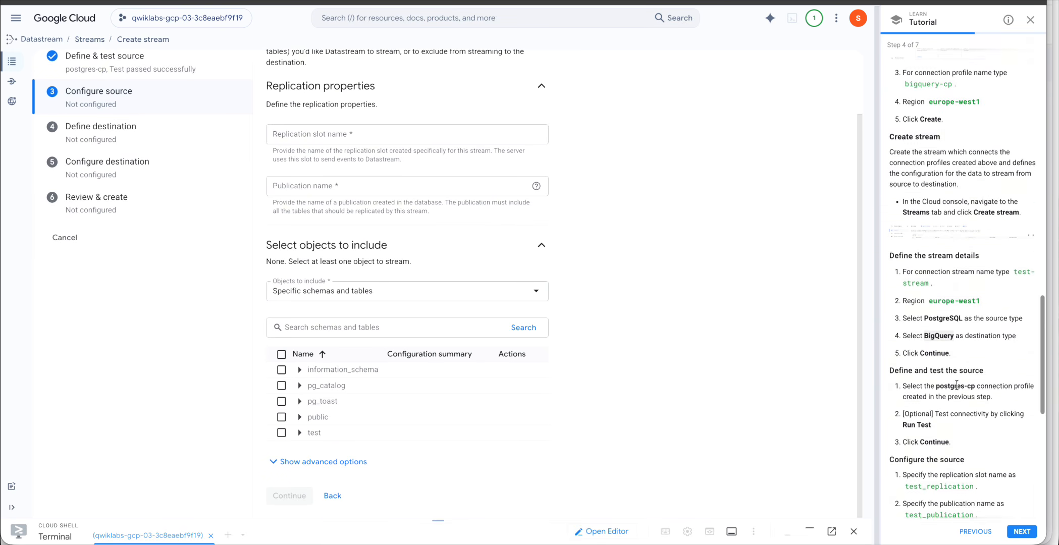
pyautogui.scroll(-1, 957, 384)
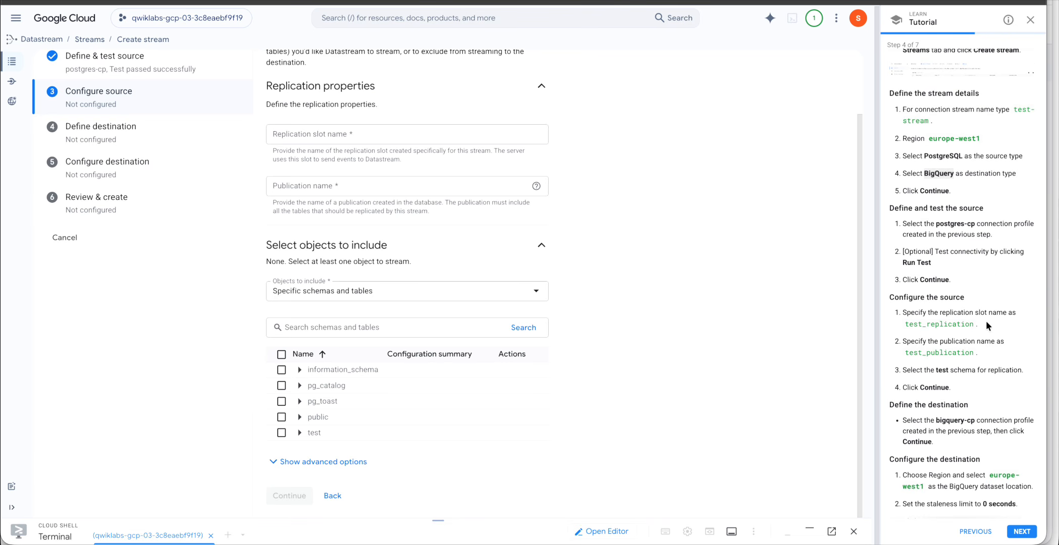
pyautogui.moveTo(905, 324); pyautogui.dragTo(973, 323)
pyautogui.hotkey('ctrl', 'c')
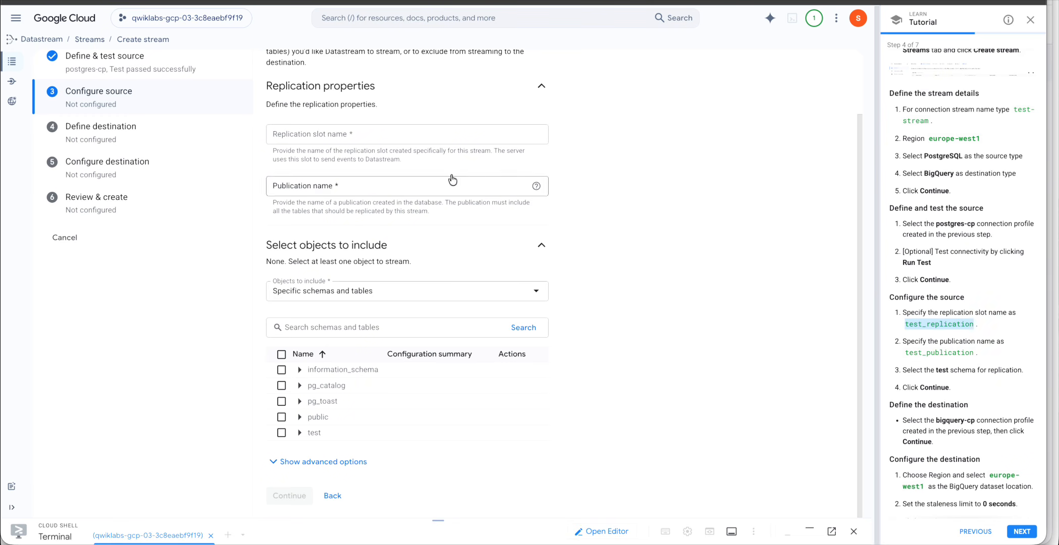
pyautogui.click(416, 135)
pyautogui.hotkey('ctrl', 'v')
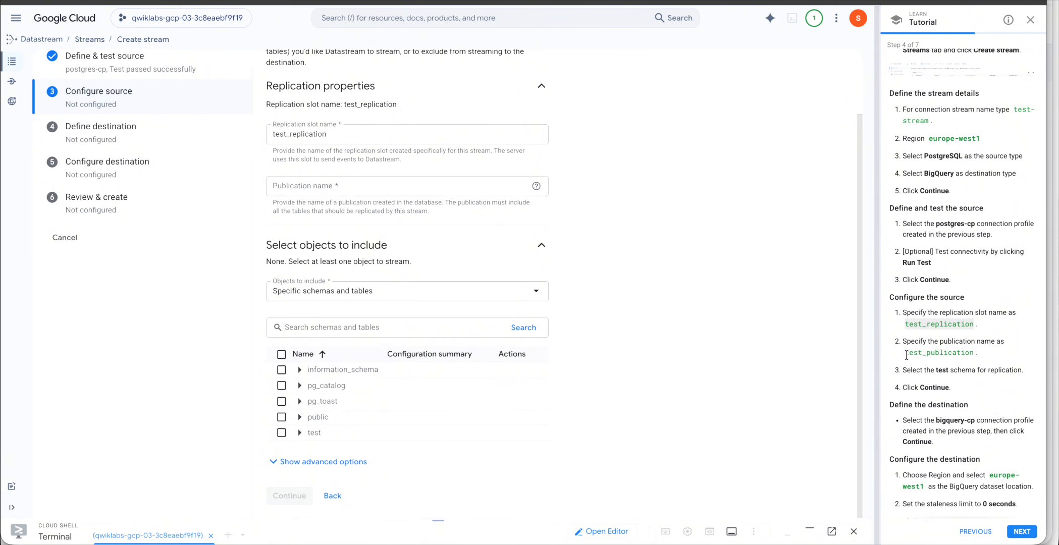
pyautogui.moveTo(906, 355); pyautogui.dragTo(971, 356)
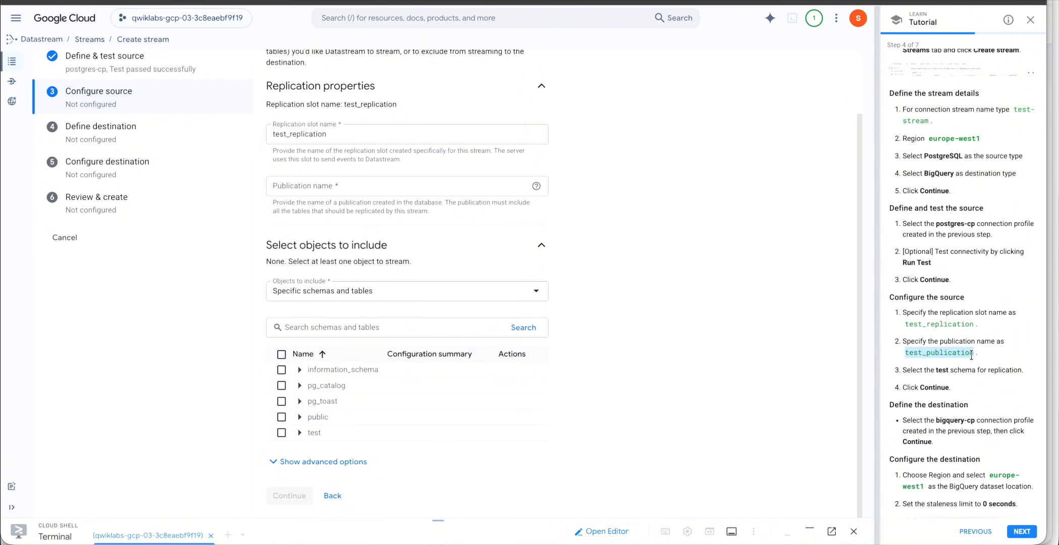
pyautogui.hotkey('ctrl', 'c')
pyautogui.click(321, 185)
pyautogui.hotkey('ctrl', 'v')
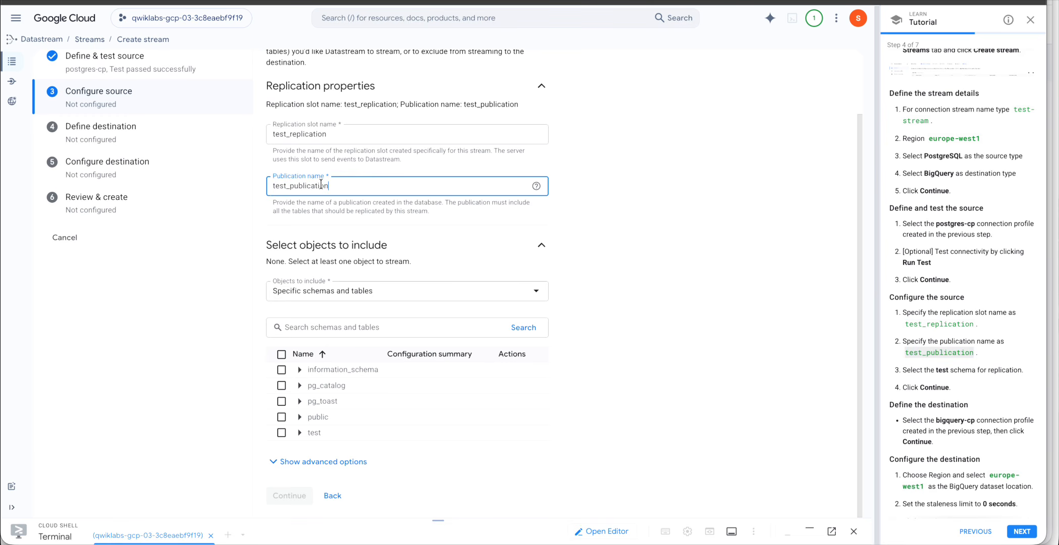
pyautogui.click(715, 270)
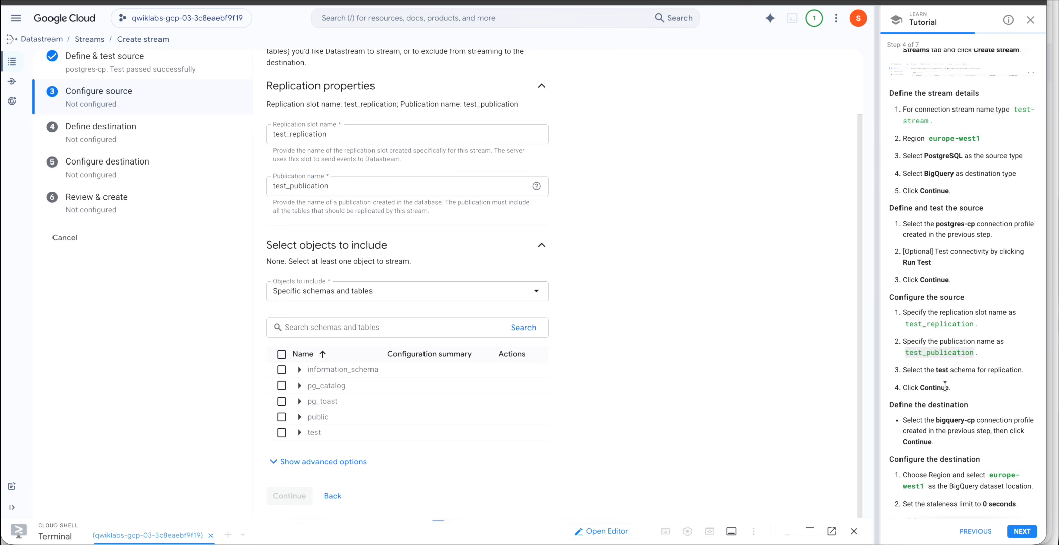
# Include only the test schema and all its tables, then continue.
pyautogui.click(533, 298)
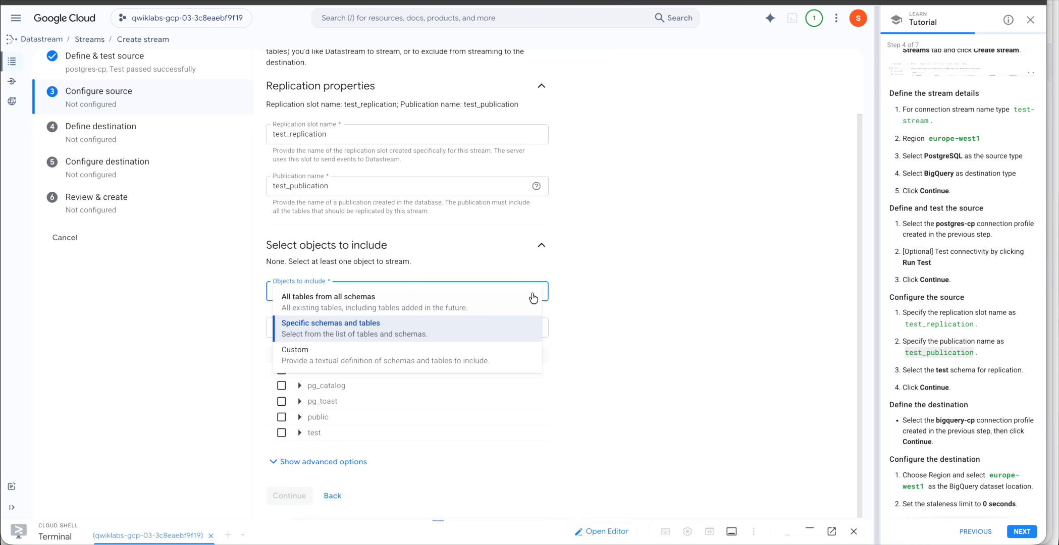
pyautogui.click(492, 325)
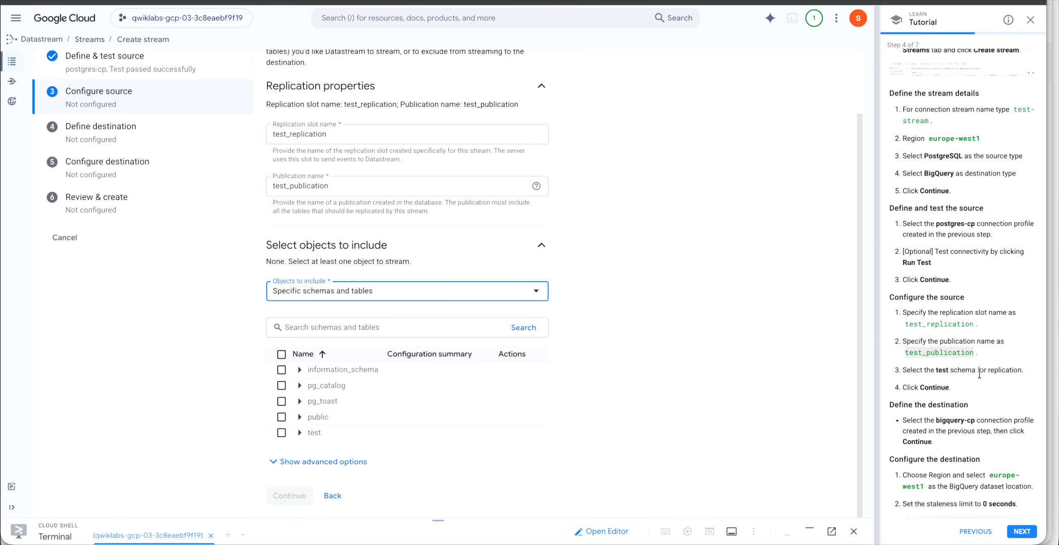
pyautogui.click(300, 433)
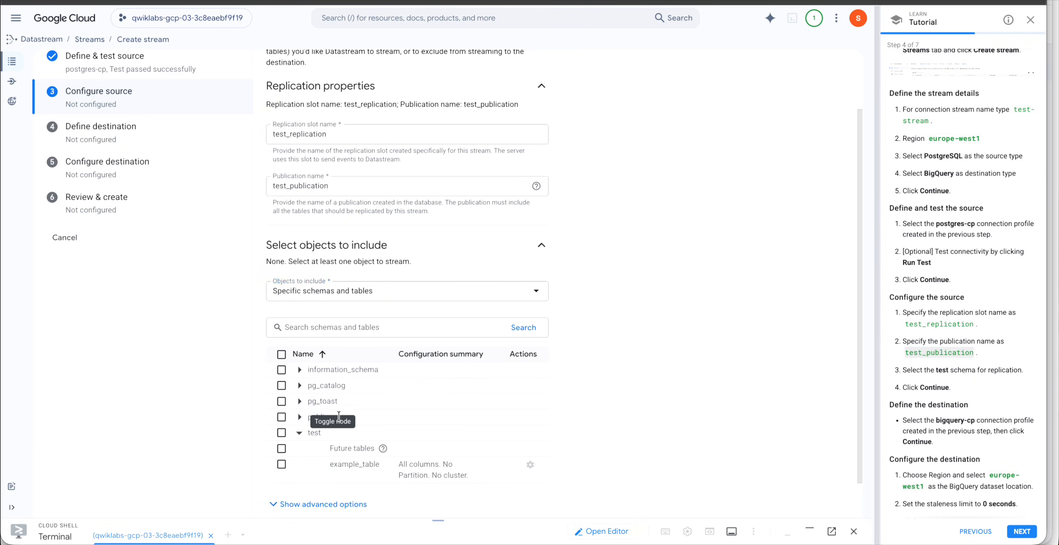
pyautogui.scroll(-1, 585, 418)
pyautogui.click(282, 389)
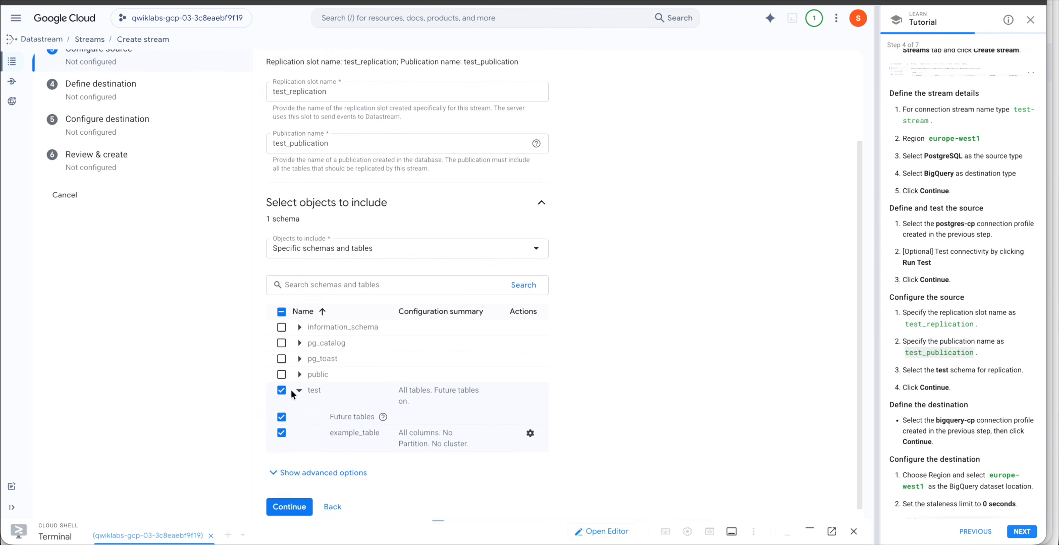
pyautogui.scroll(-1, 415, 452)
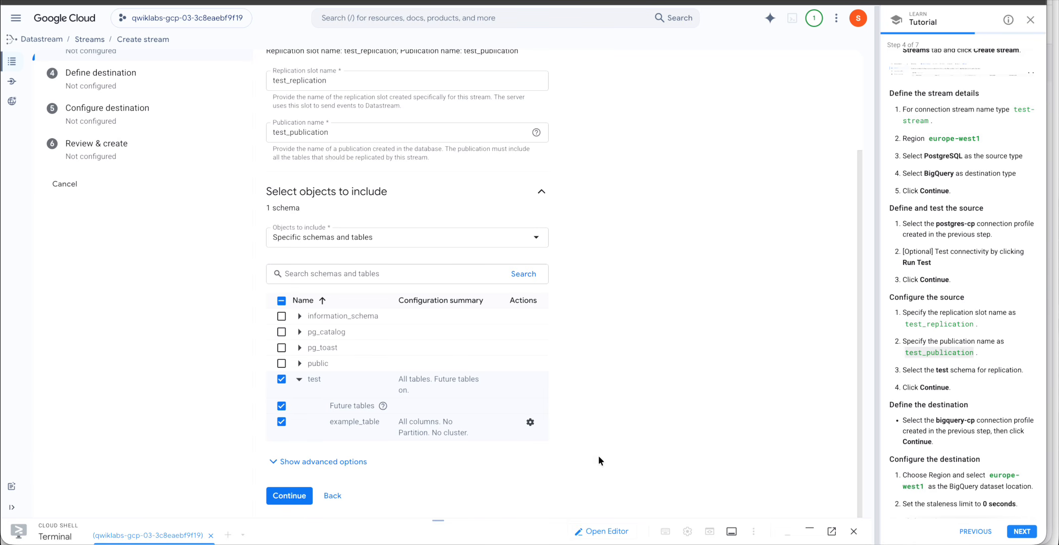
pyautogui.click(293, 497)
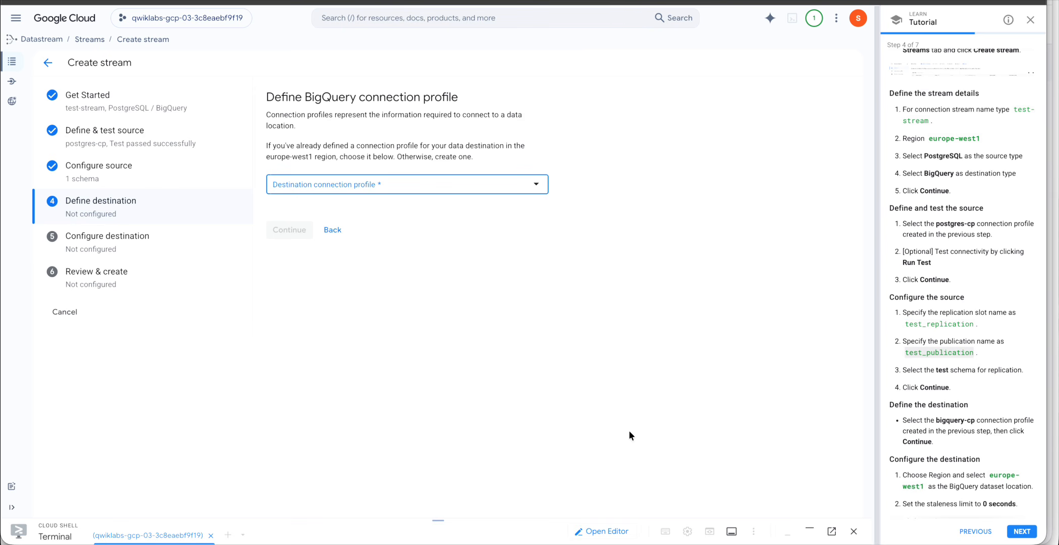
# Pick bigquery-cp as the destination connection profile and continue.
pyautogui.scroll(-3, 901, 430)
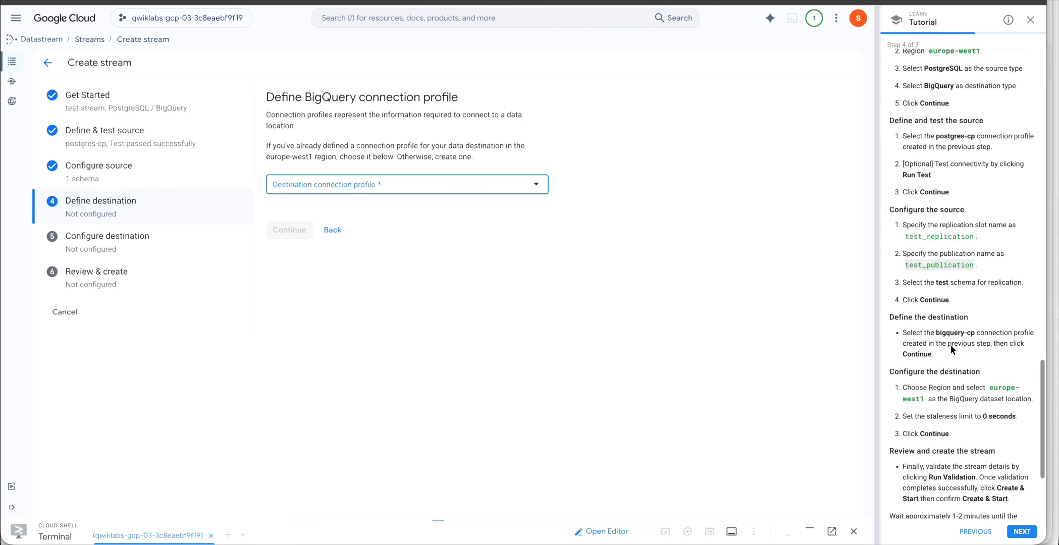
pyautogui.click(532, 184)
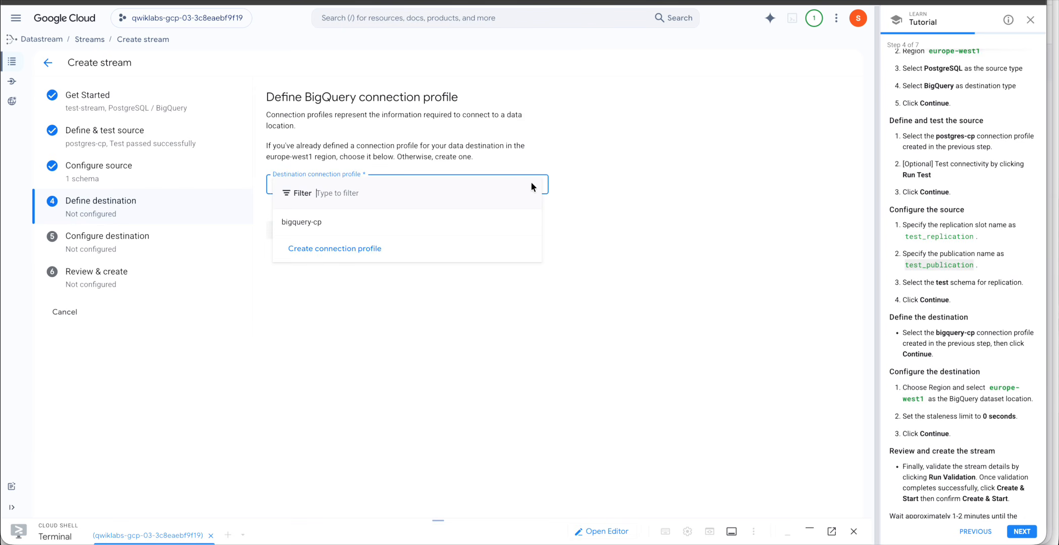
pyautogui.click(310, 228)
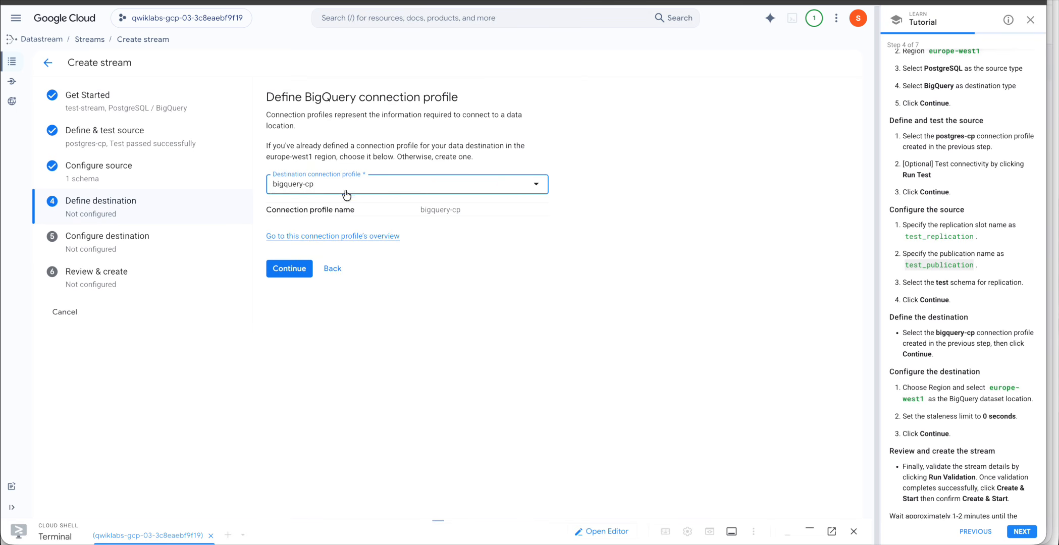
pyautogui.click(298, 267)
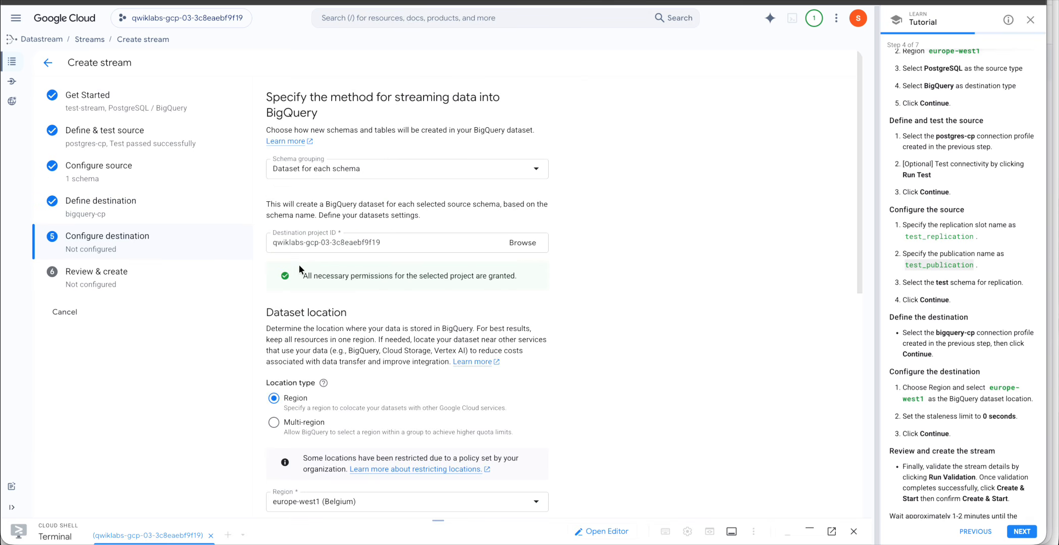
# Keep region europe-west1 with Merge write mode and choose a 0-second staleness limit.
pyautogui.scroll(-1, 513, 342)
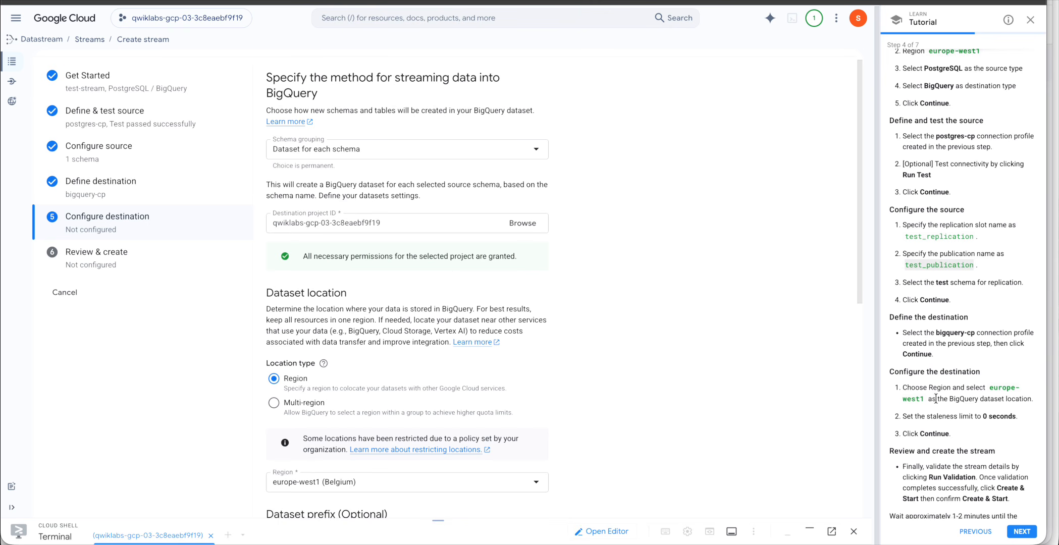
pyautogui.scroll(-5, 416, 376)
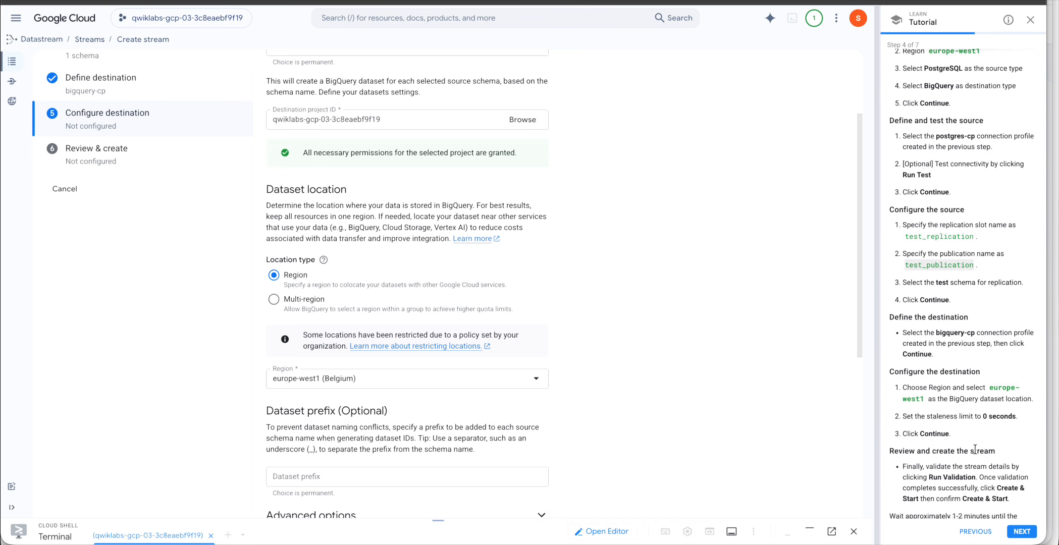
pyautogui.scroll(-2, 975, 449)
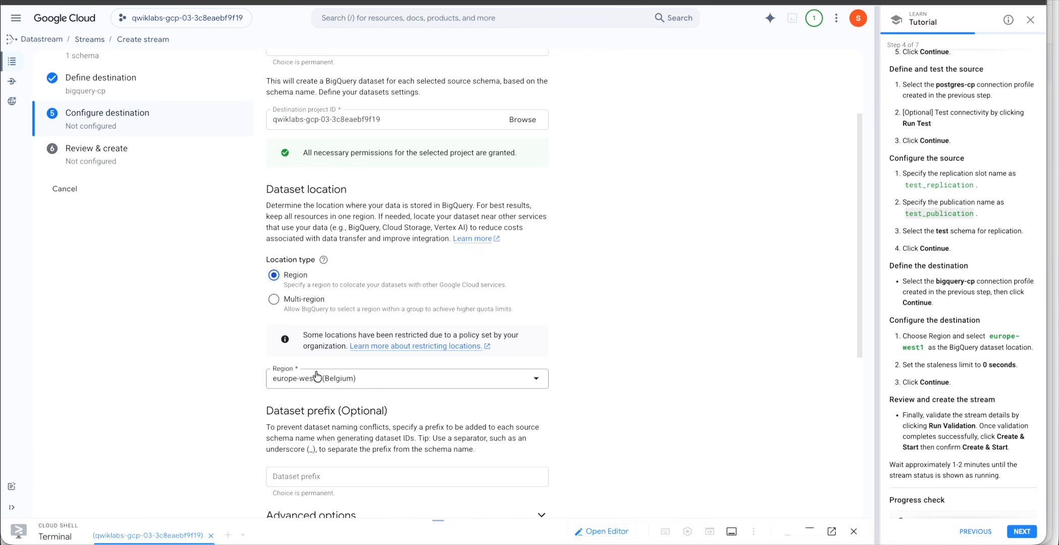
pyautogui.scroll(-2, 570, 432)
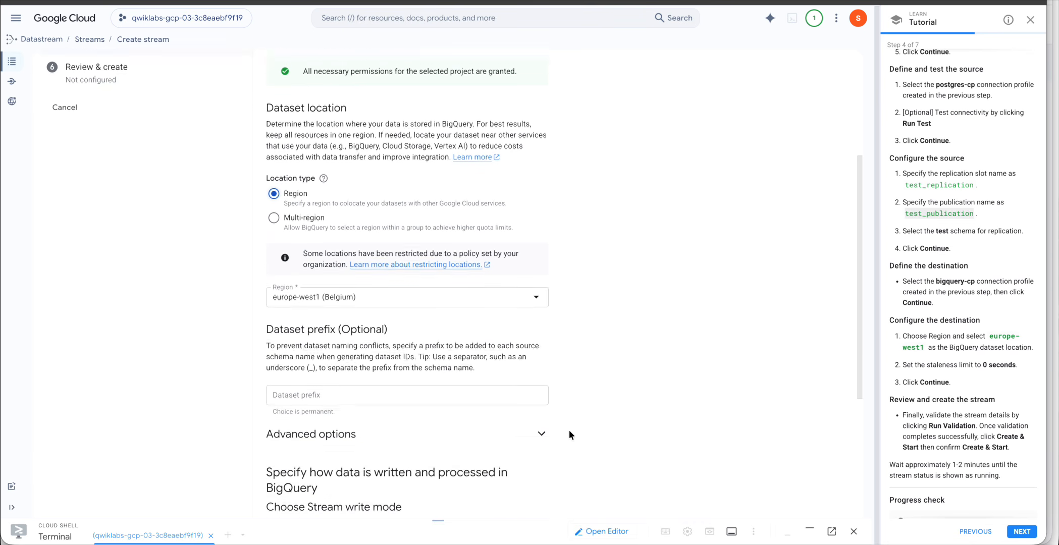
pyautogui.scroll(-3, 569, 433)
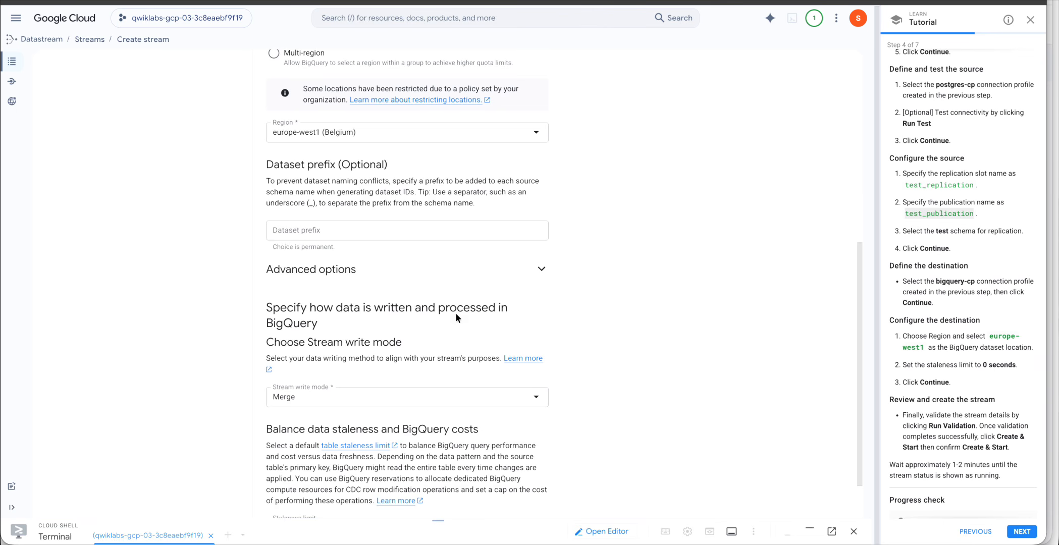
pyautogui.scroll(1, 456, 317)
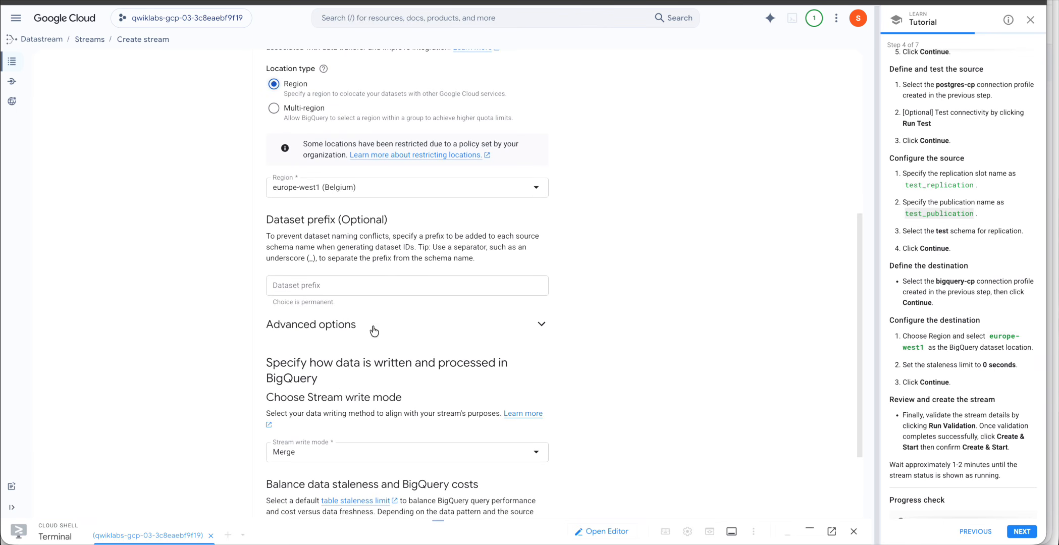
pyautogui.scroll(-2, 374, 331)
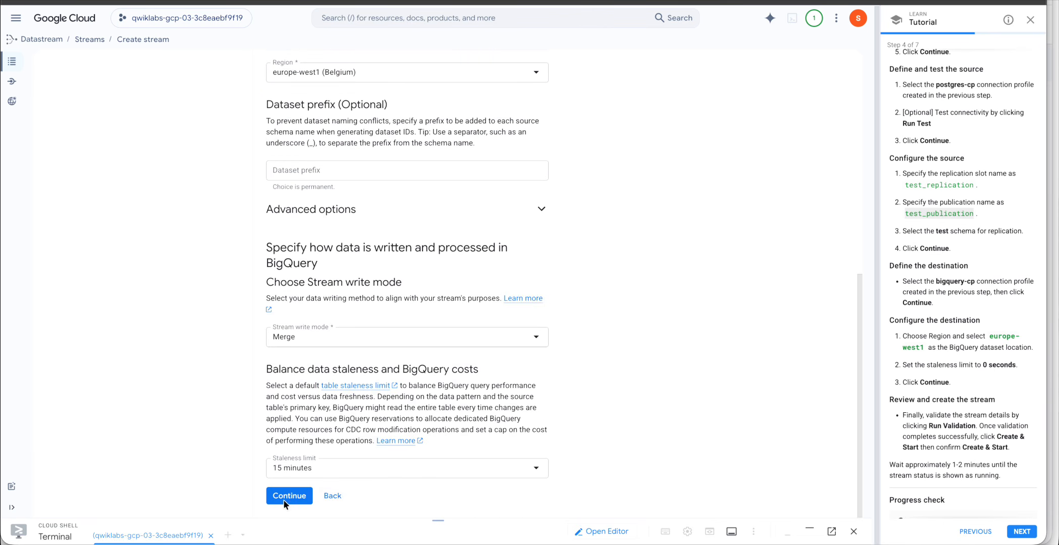
pyautogui.click(371, 468)
pyautogui.click(320, 359)
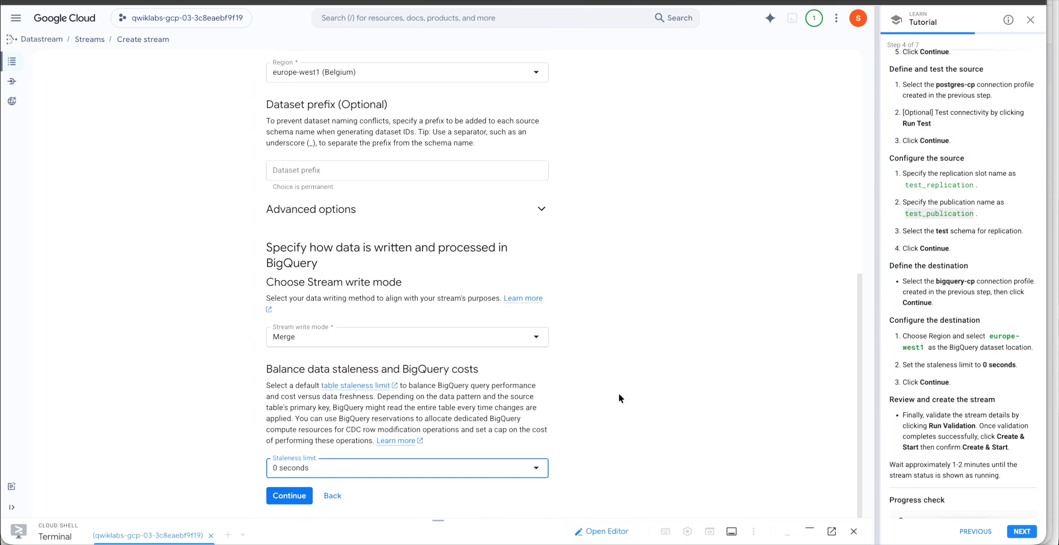
pyautogui.click(619, 395)
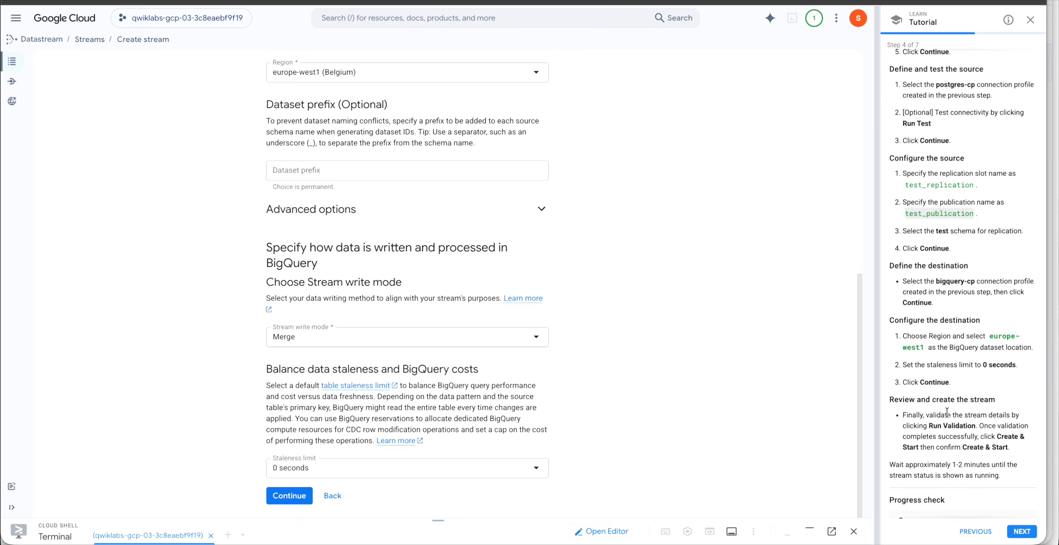
pyautogui.scroll(-1, 947, 412)
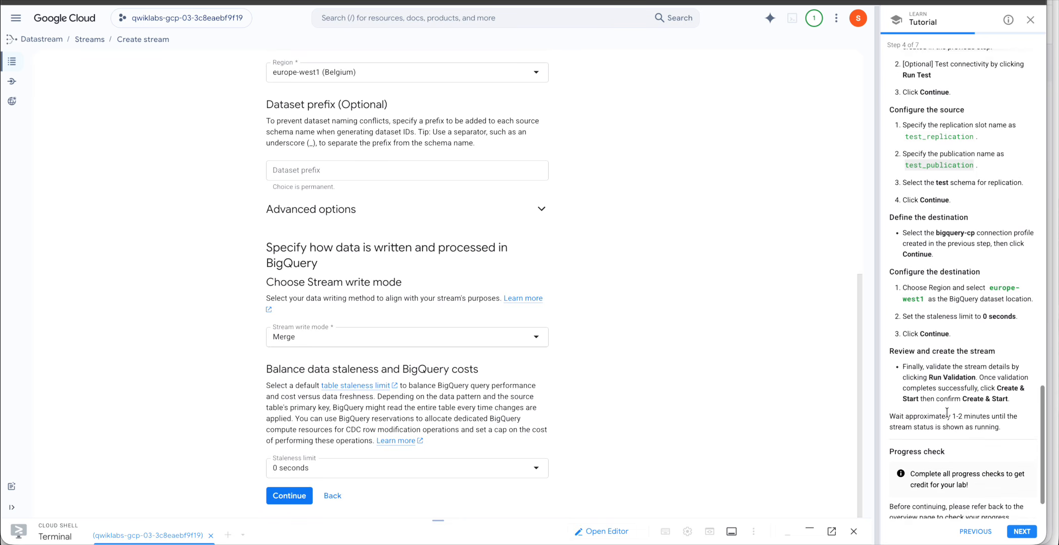
# Run validation on test-stream and confirm every check passes.
pyautogui.click(288, 498)
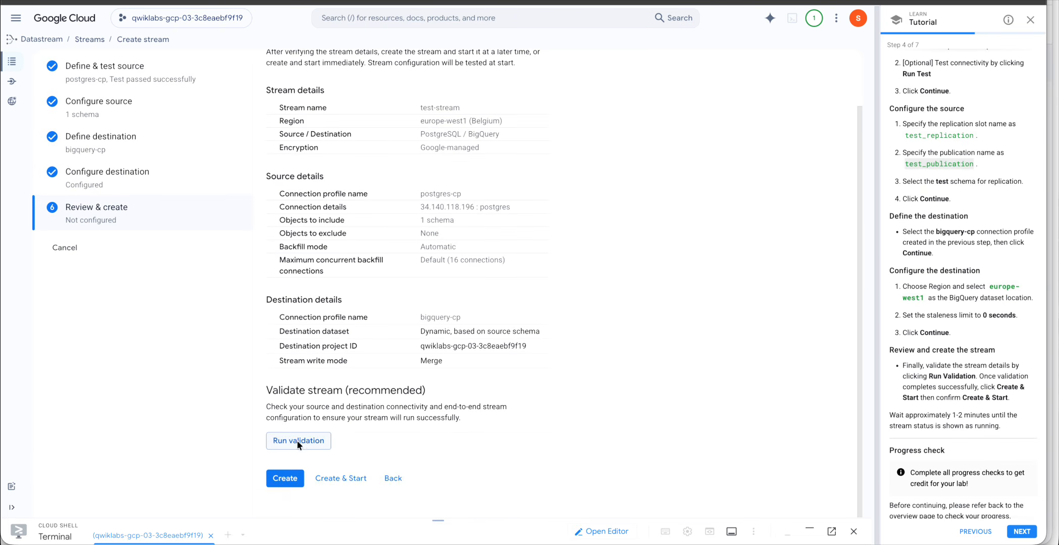
pyautogui.click(297, 440)
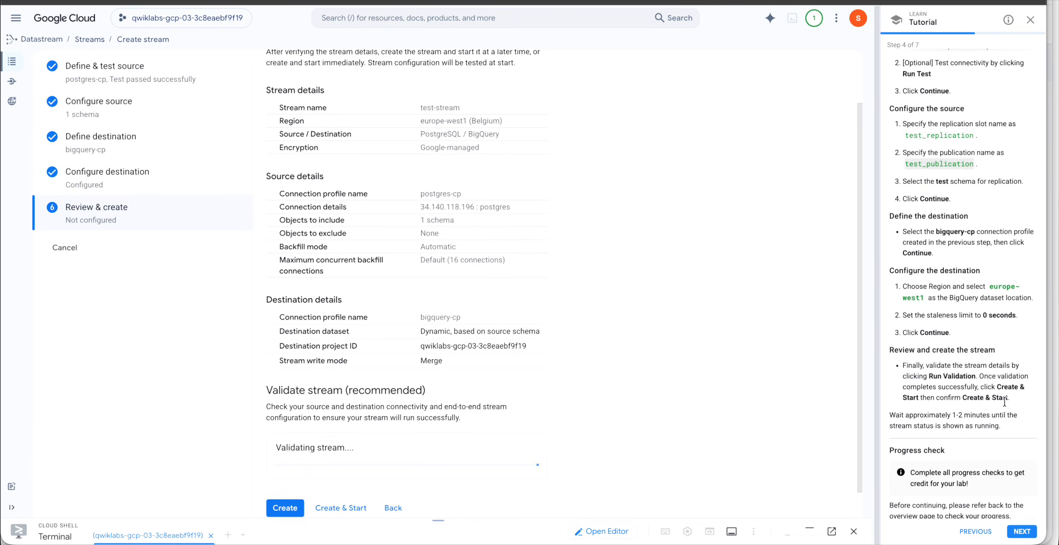
pyautogui.scroll(-2, 691, 391)
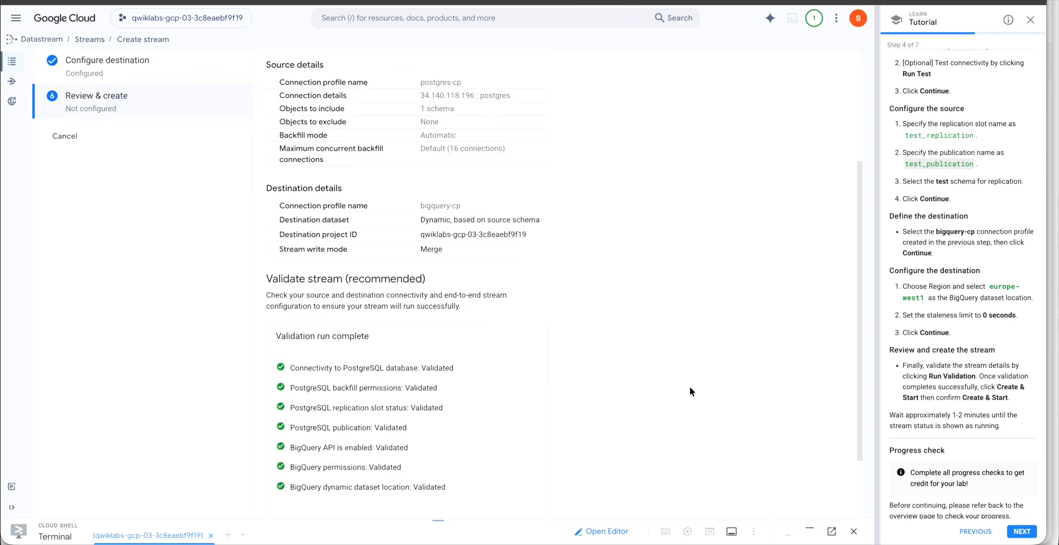
pyautogui.scroll(-2, 692, 391)
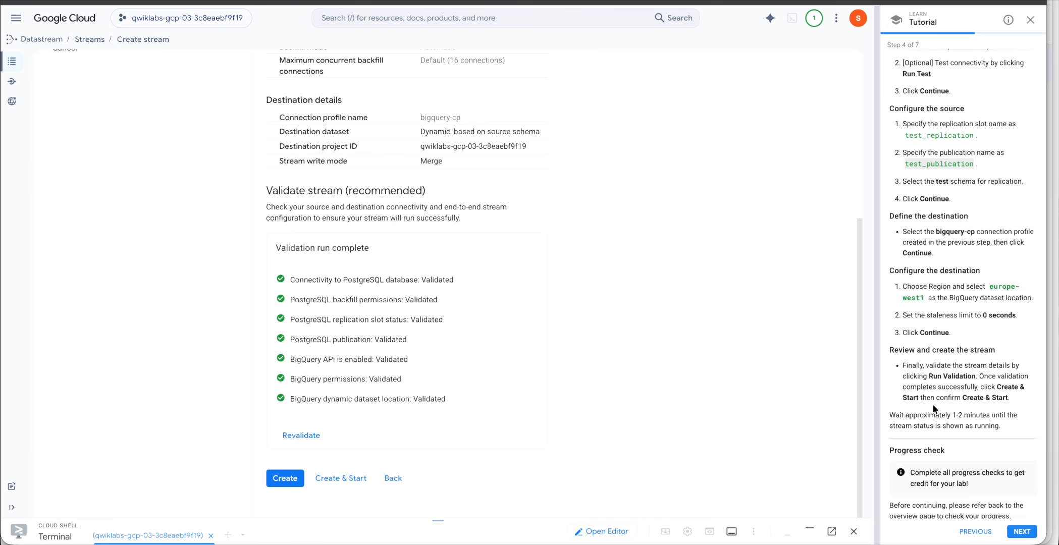
# Create and start test-stream, confirming the Create and start prompt.
pyautogui.click(352, 479)
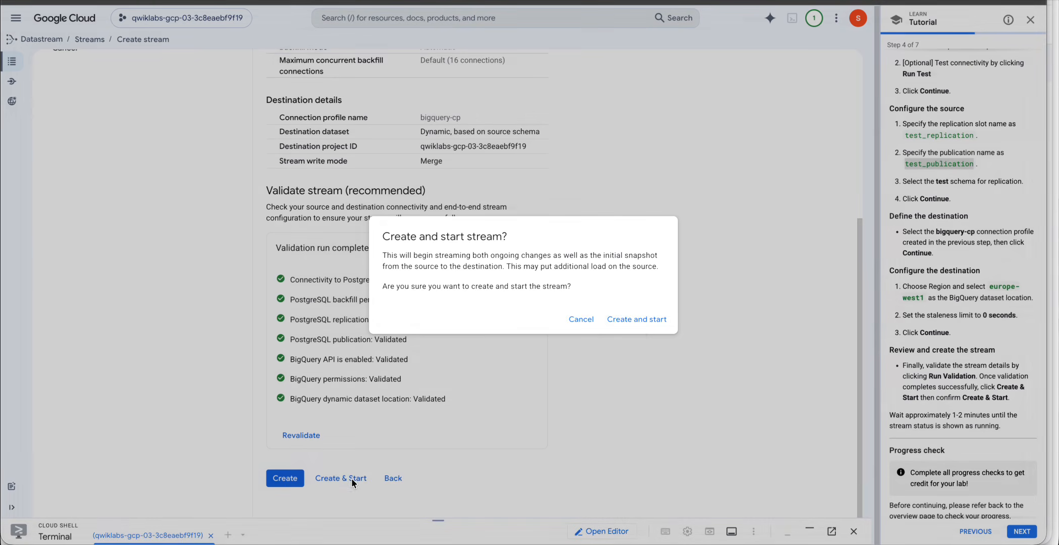
pyautogui.click(637, 326)
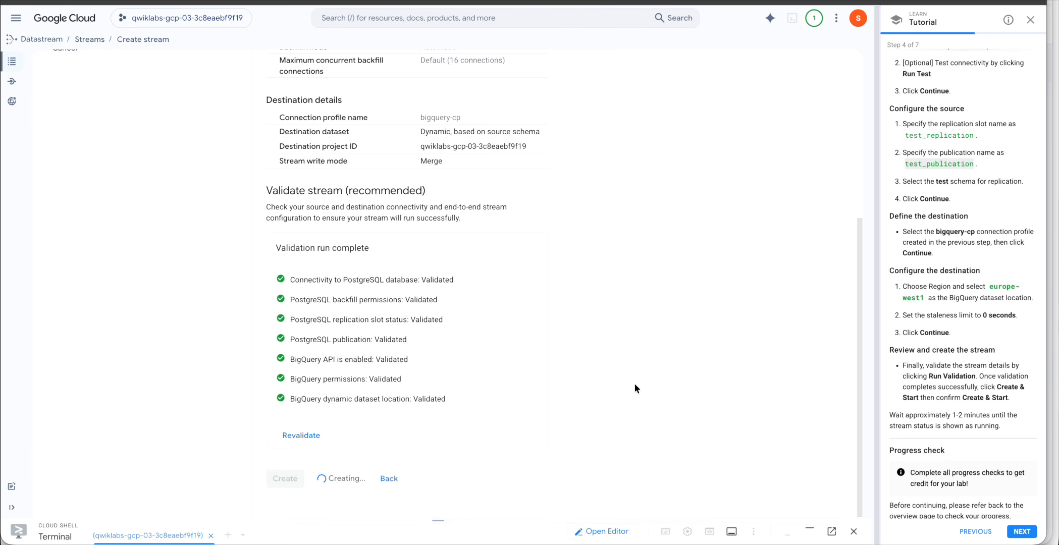
pyautogui.hotkey('ctrl', 'Up')
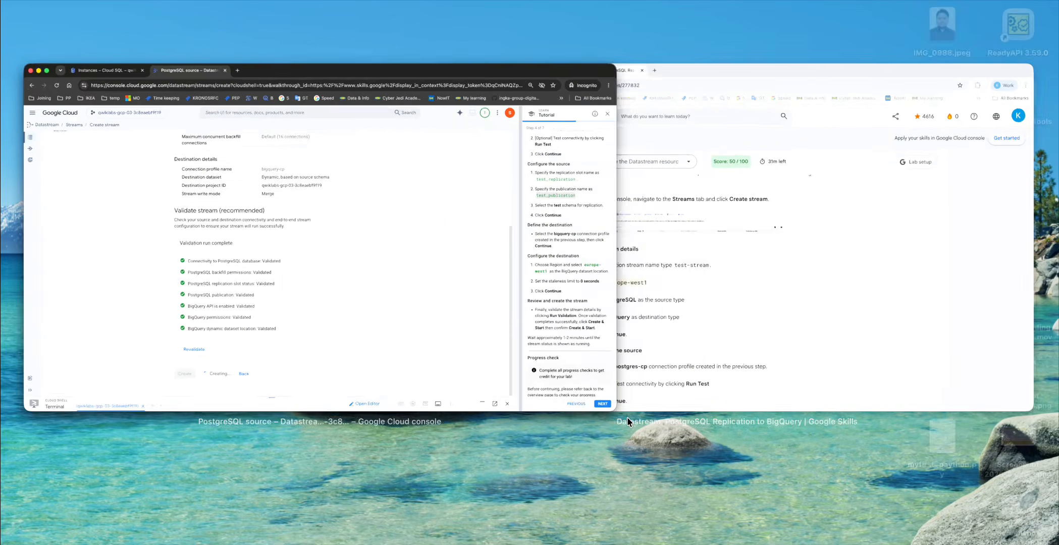
pyautogui.click(649, 272)
pyautogui.scroll(-10, 632, 329)
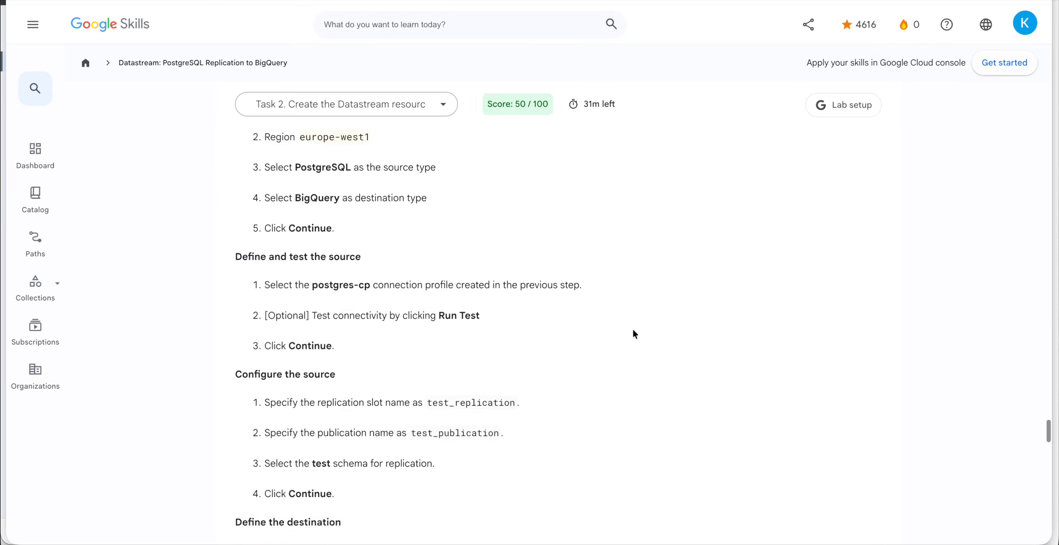
pyautogui.scroll(-10, 633, 330)
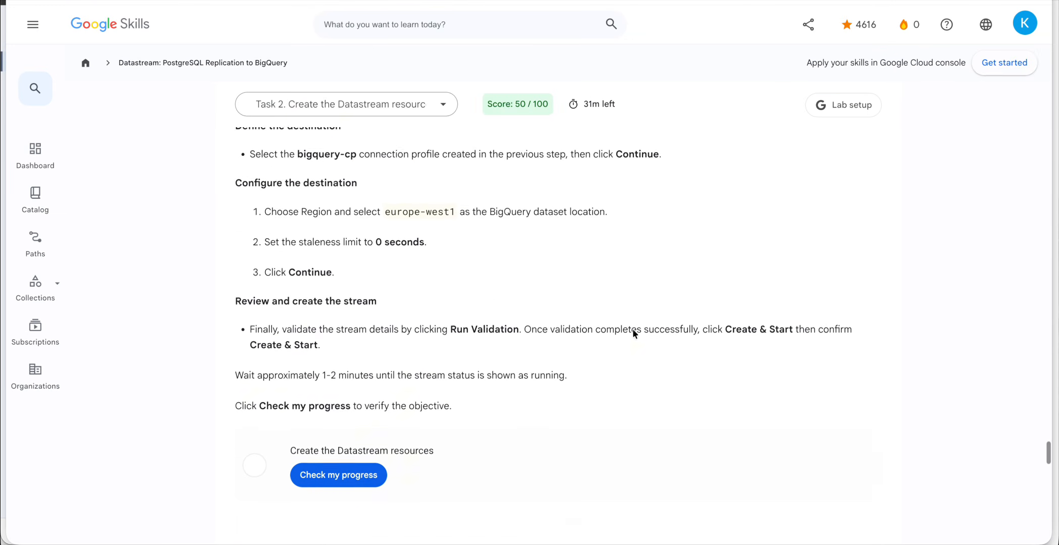
pyautogui.scroll(3, 632, 333)
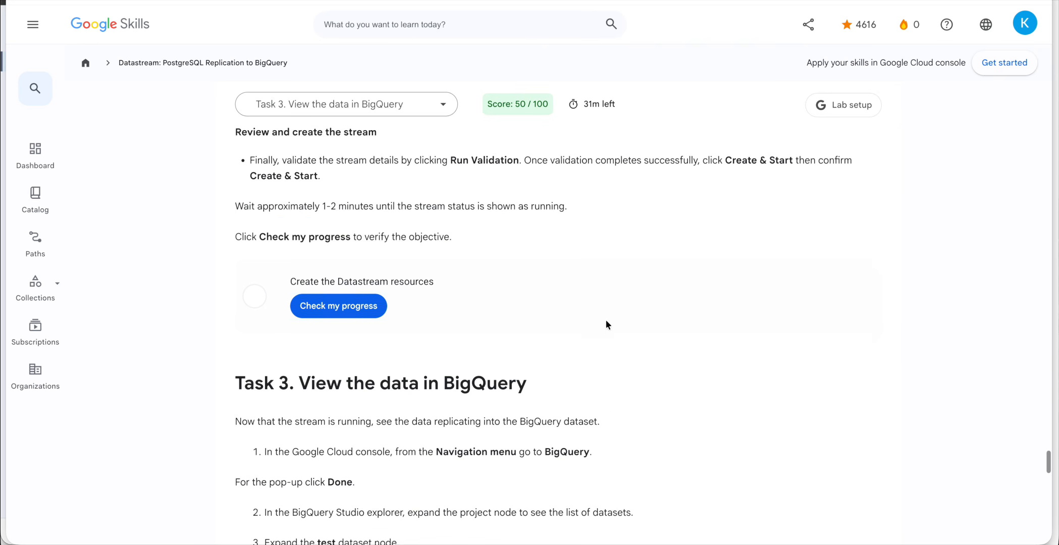
pyautogui.scroll(-3, 388, 450)
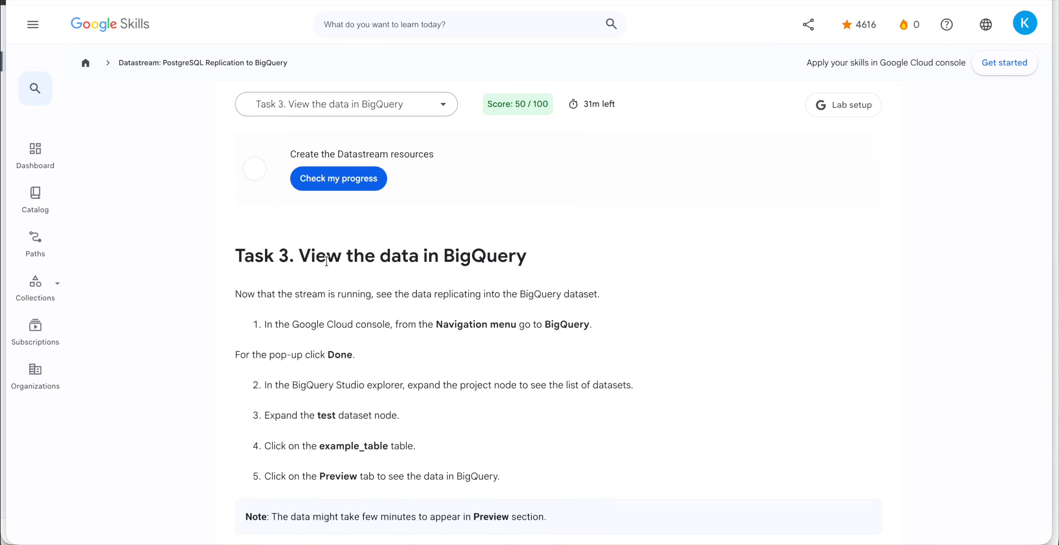
pyautogui.scroll(3, 310, 207)
pyautogui.hotkey('ctrl', 'Up')
pyautogui.click(348, 269)
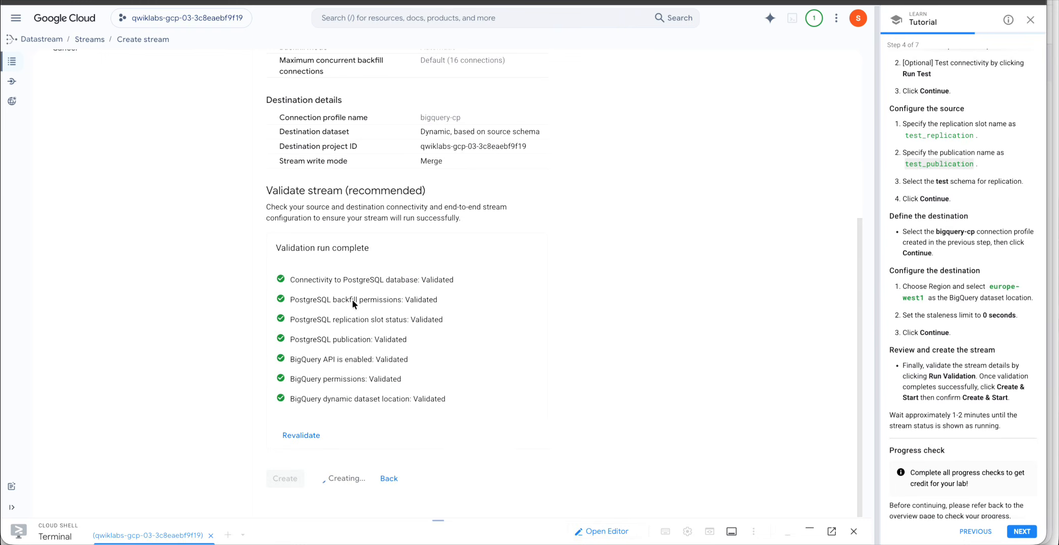
pyautogui.hotkey('ctrl', 'Up')
pyautogui.click(619, 341)
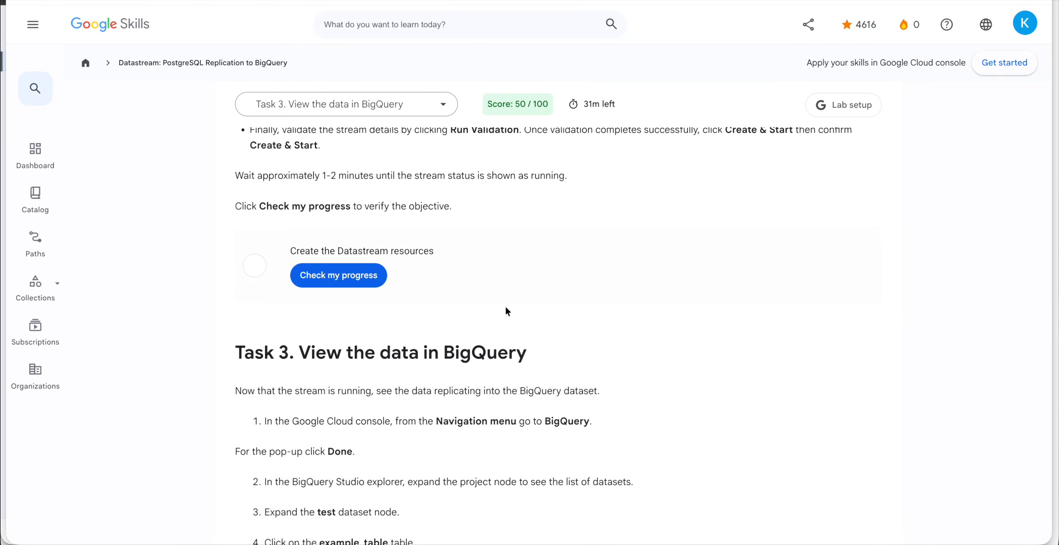
pyautogui.scroll(-5, 505, 306)
pyautogui.scroll(1, 505, 306)
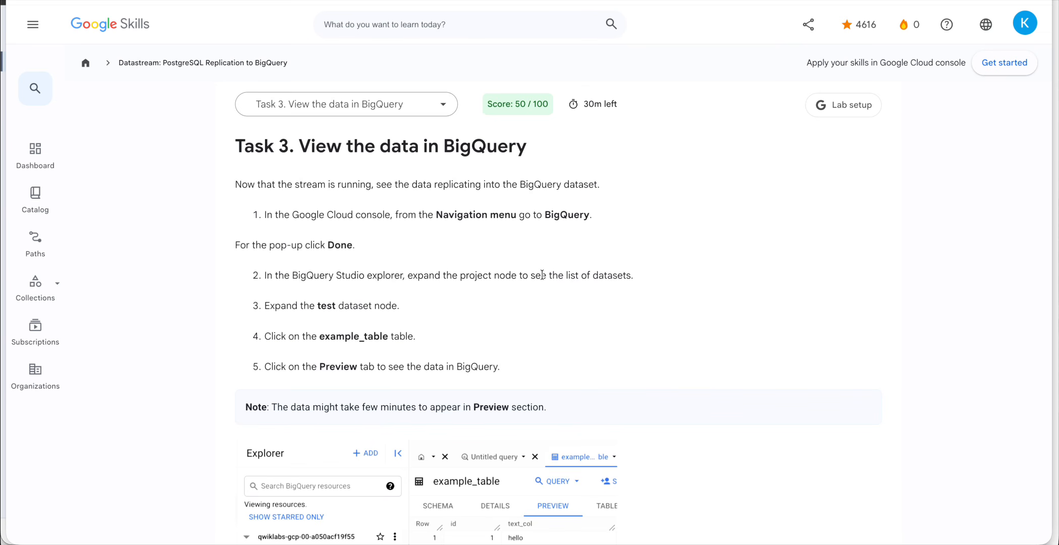
pyautogui.scroll(-3, 400, 373)
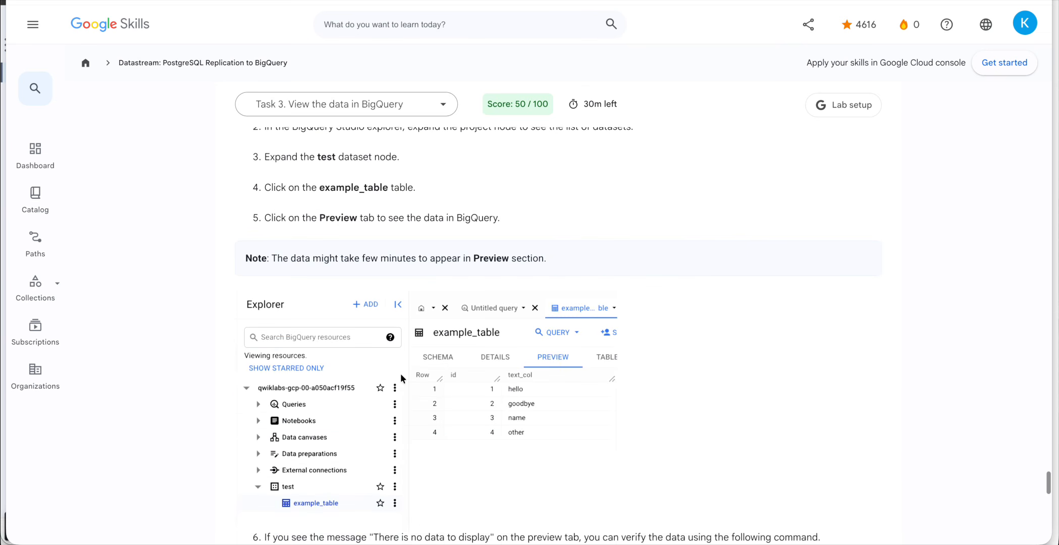
pyautogui.scroll(2, 374, 264)
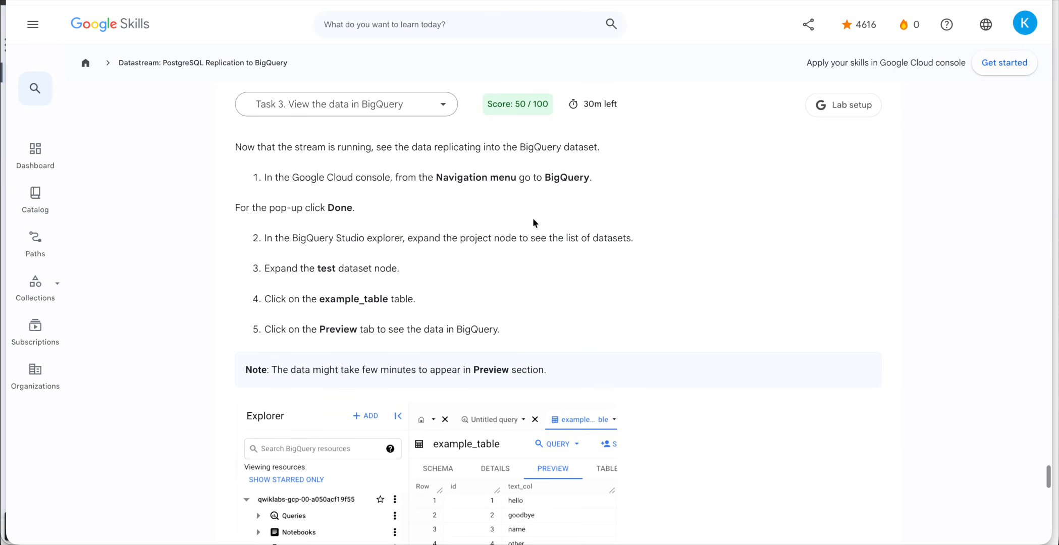
pyautogui.scroll(1, 534, 219)
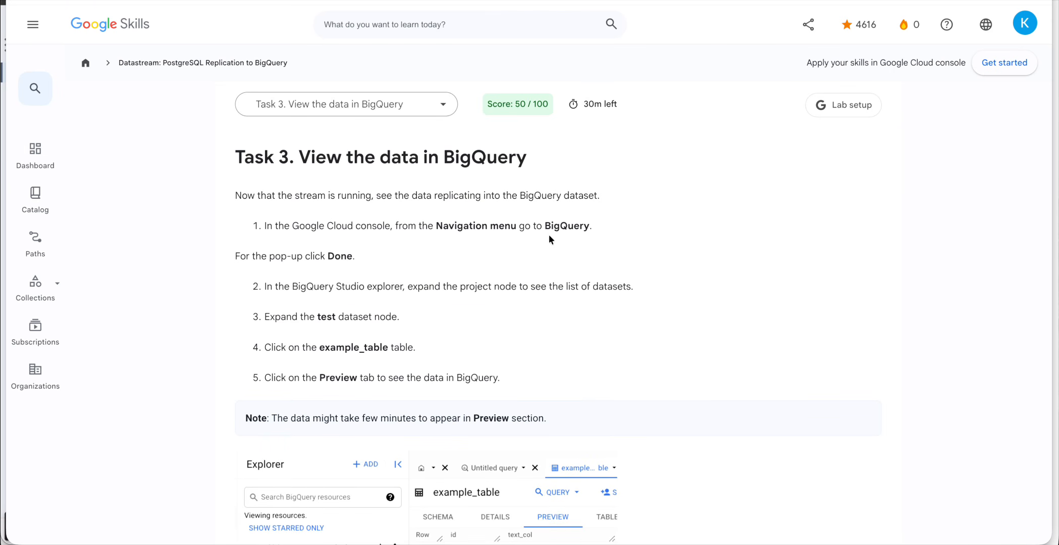
pyautogui.scroll(-1, 350, 301)
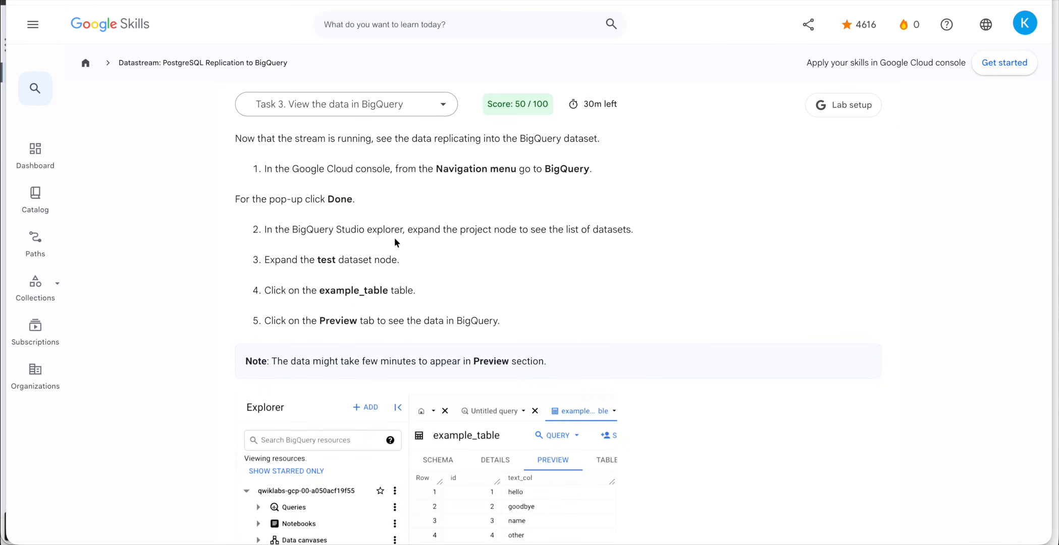
pyautogui.doubleClick(616, 229)
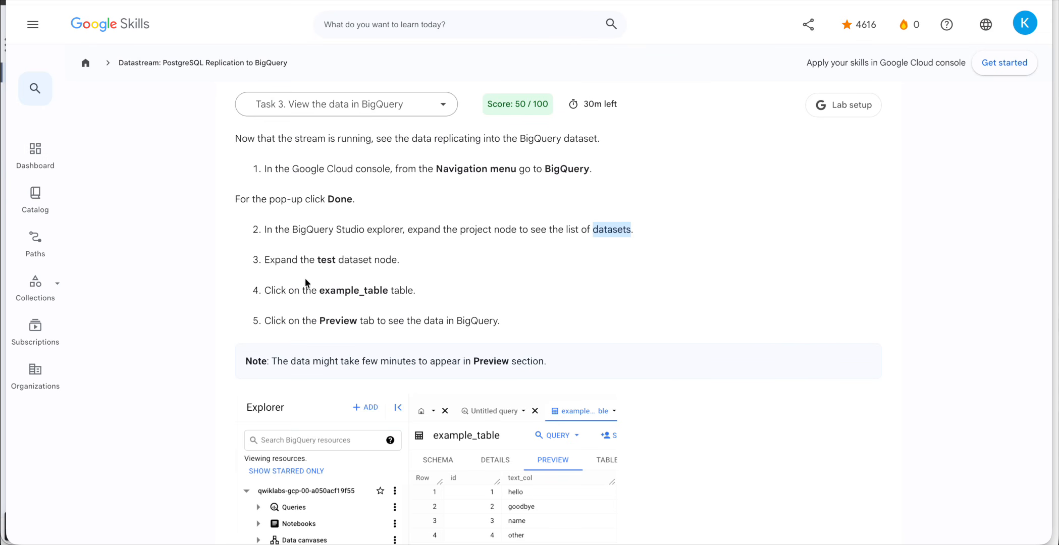
pyautogui.doubleClick(326, 260)
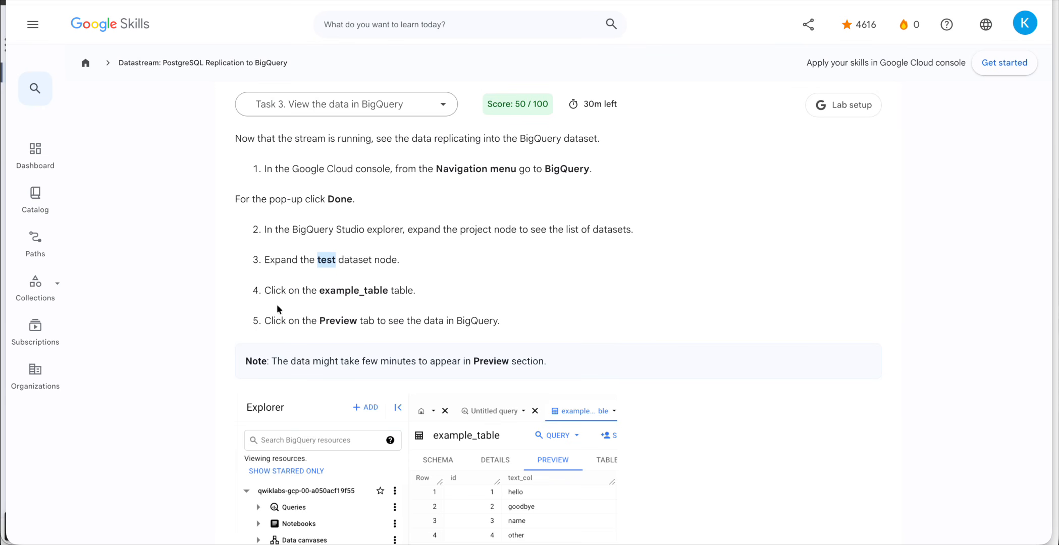
pyautogui.scroll(-1, 301, 312)
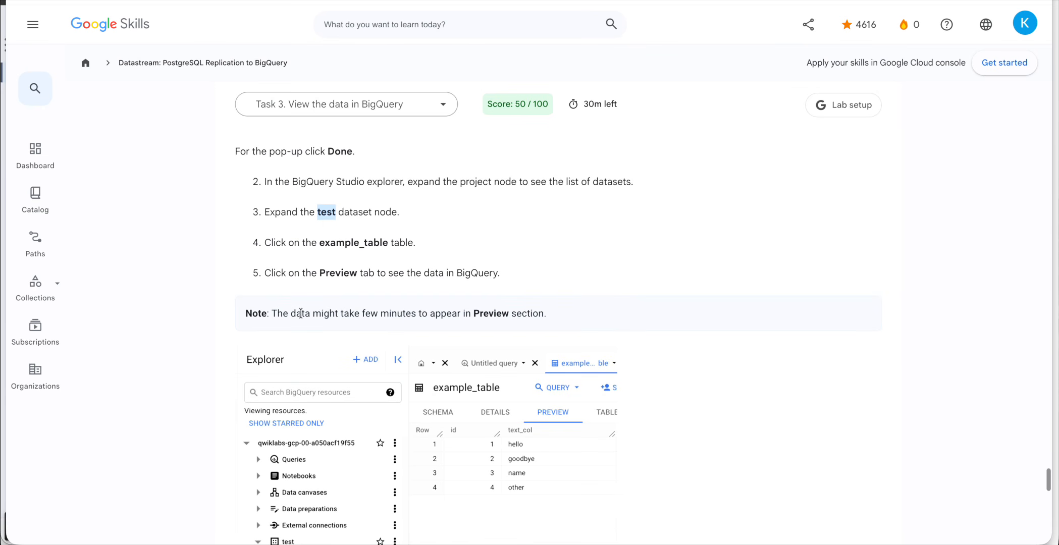
pyautogui.doubleClick(343, 244)
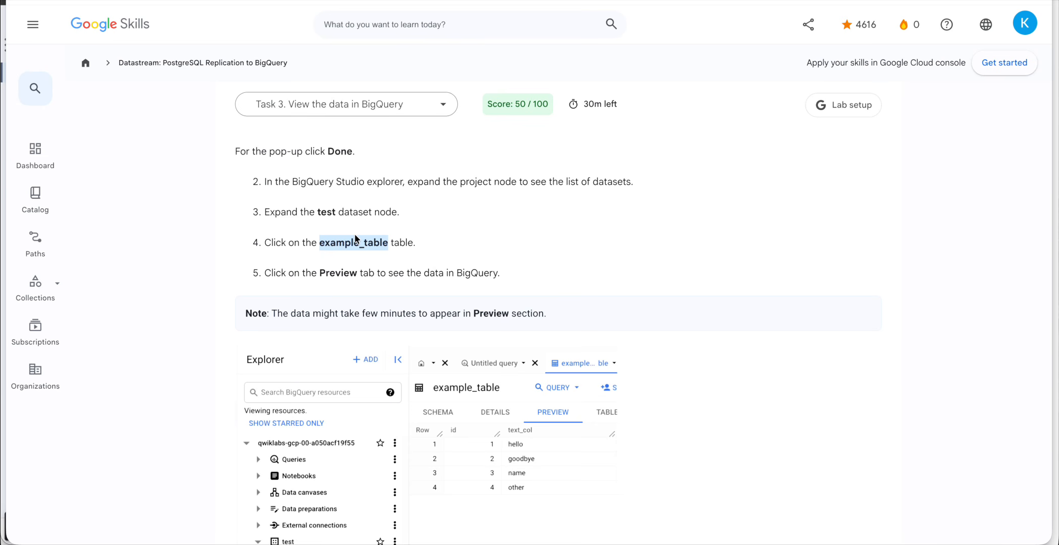
pyautogui.scroll(-1, 410, 303)
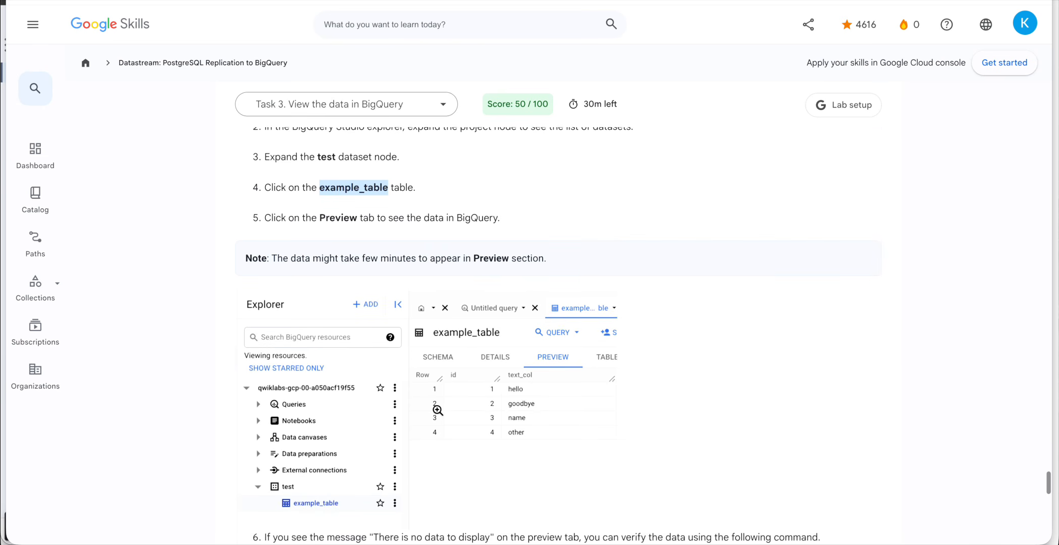
pyautogui.scroll(-3, 433, 406)
pyautogui.scroll(-3, 490, 353)
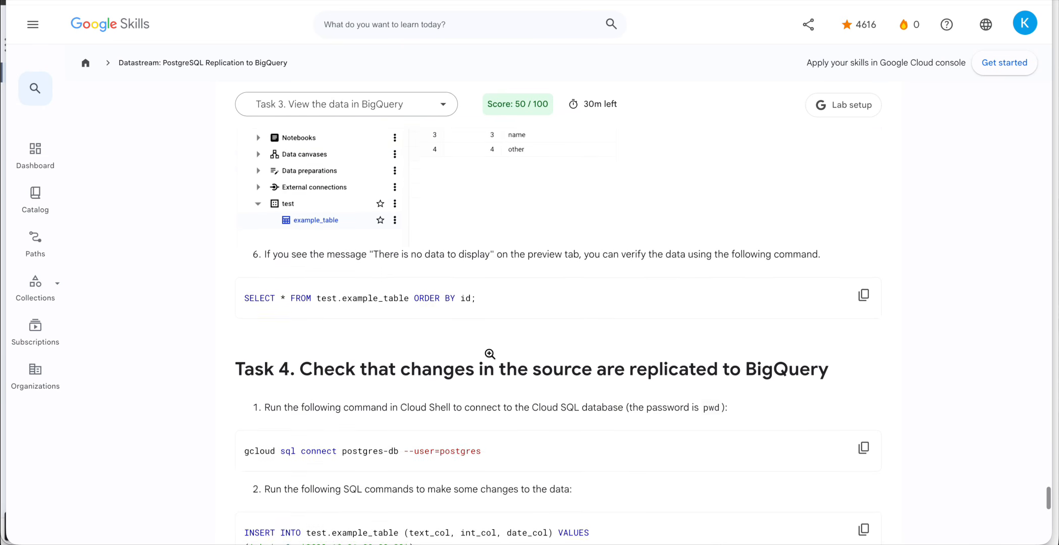
pyautogui.scroll(2, 489, 353)
# Wait for test-stream's status to read Running, then return to the Streams list.
pyautogui.press('F5')
pyautogui.click(358, 269)
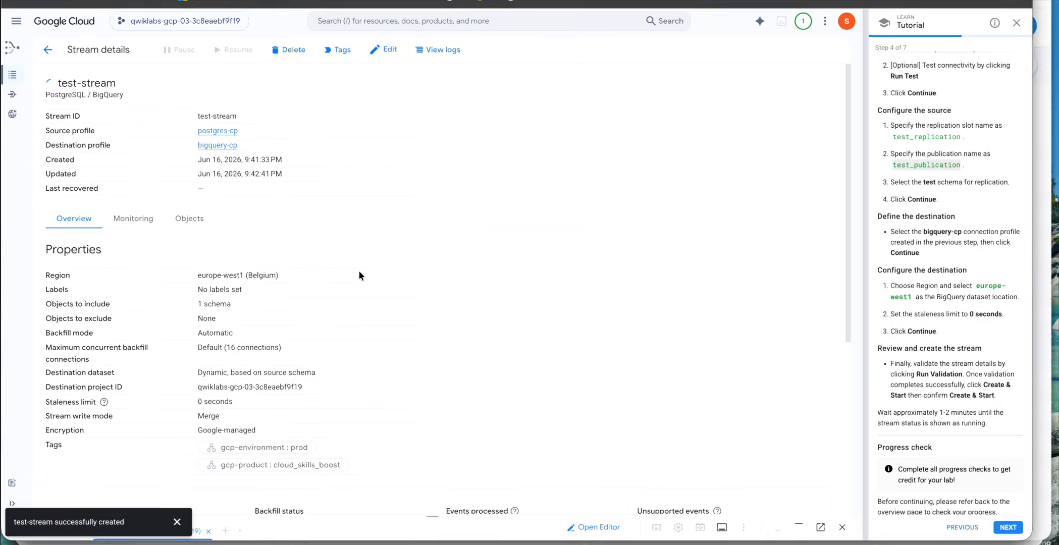
pyautogui.scroll(-5, 468, 397)
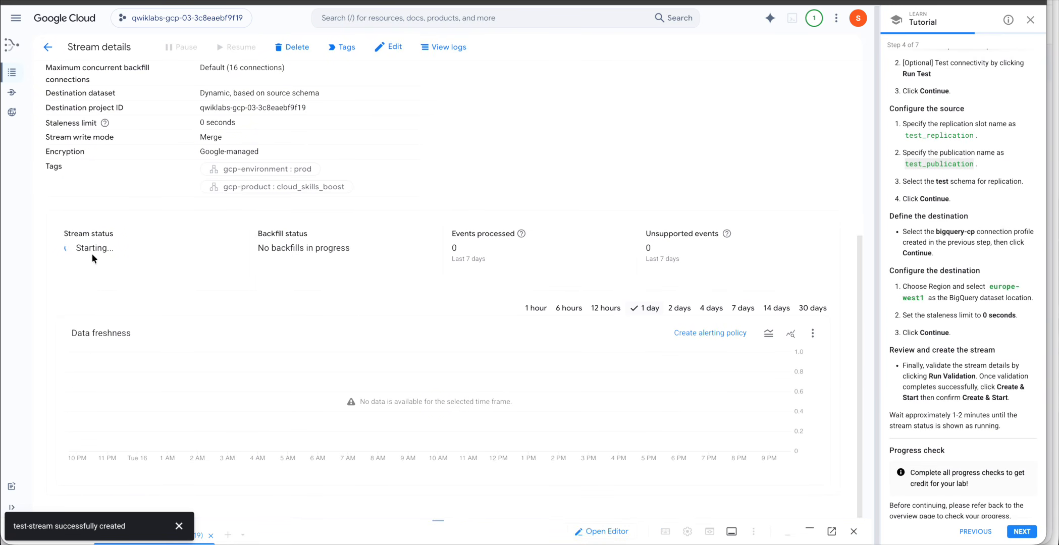
pyautogui.doubleClick(980, 426)
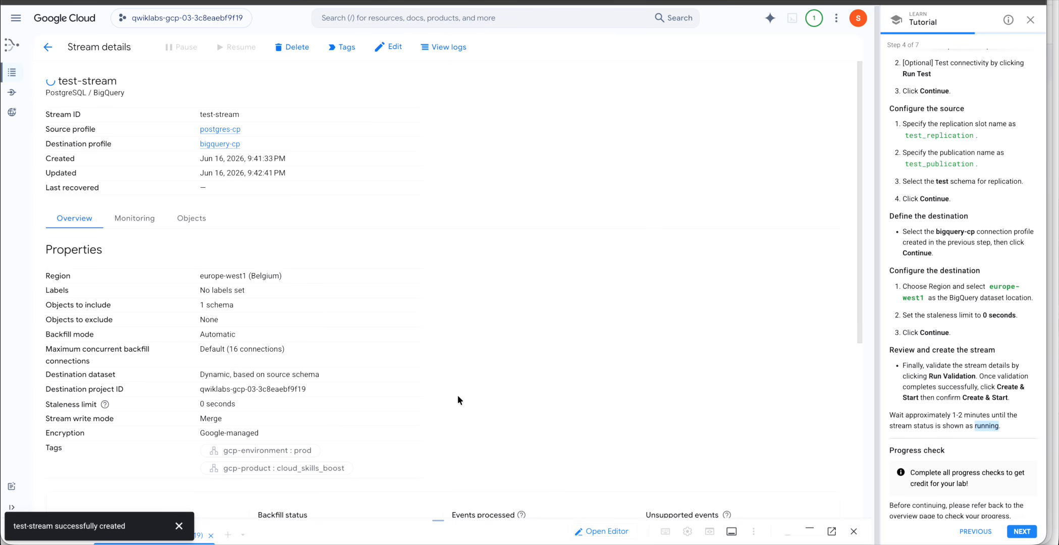
pyautogui.scroll(-1, 295, 318)
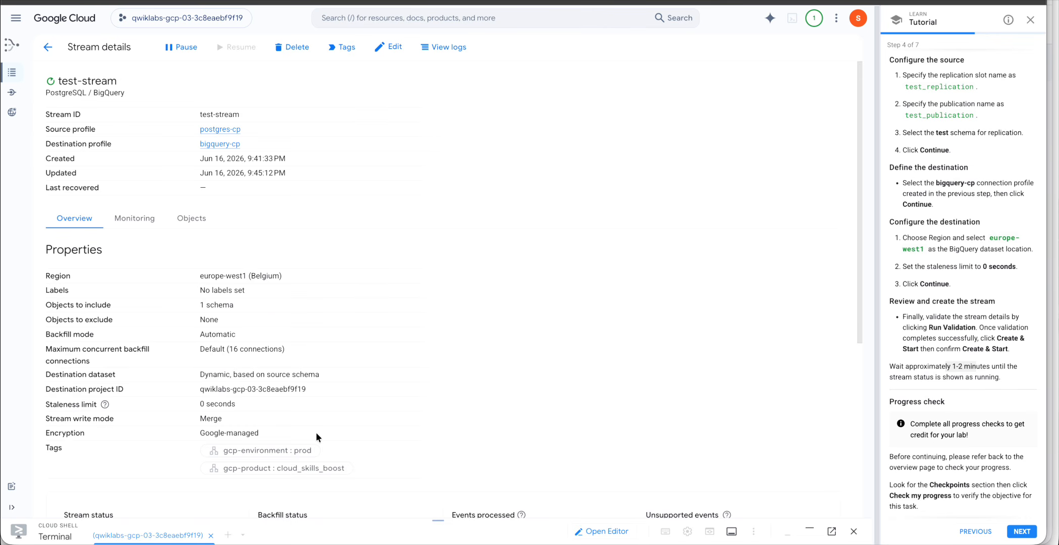
pyautogui.scroll(-5, 316, 433)
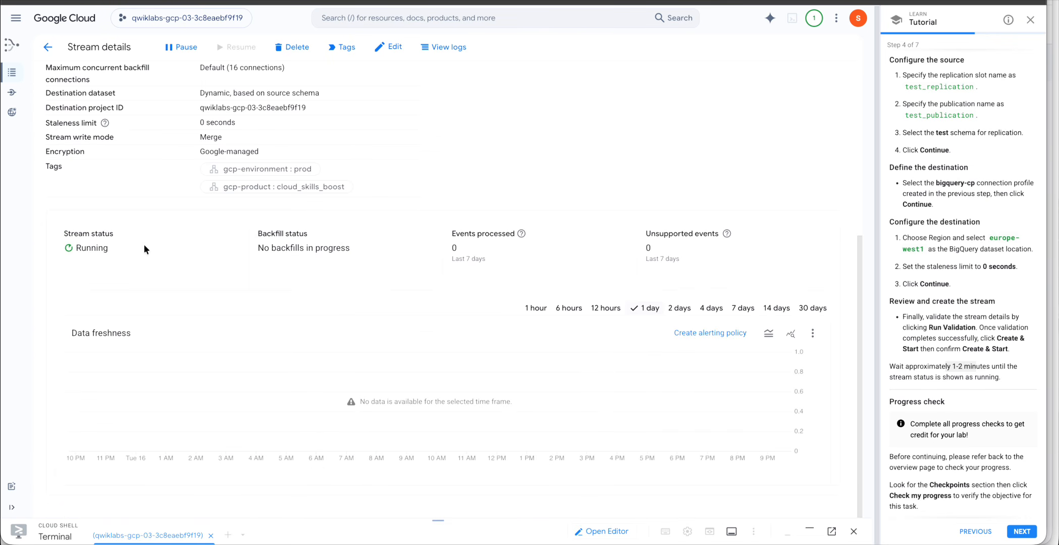
pyautogui.scroll(1, 148, 304)
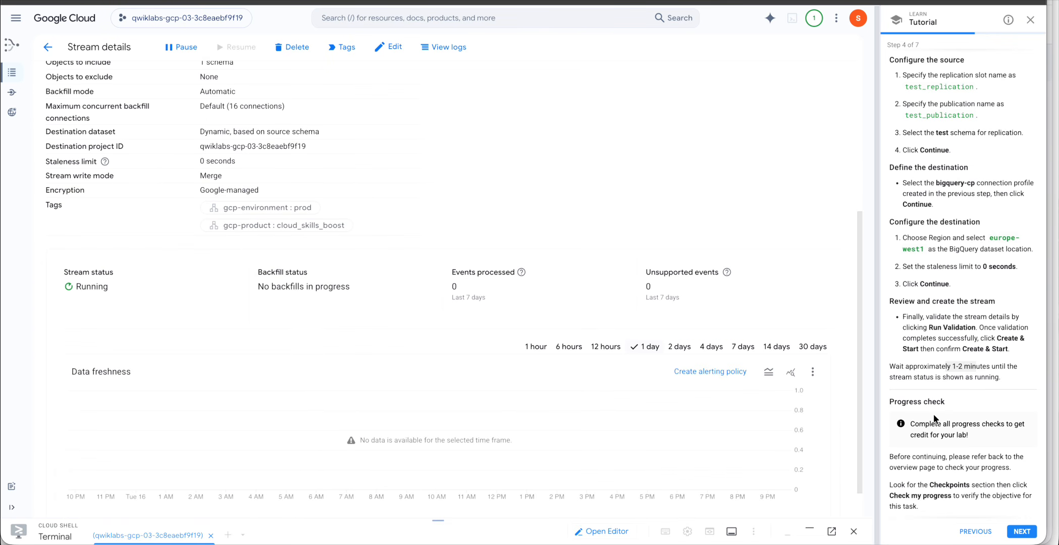
pyautogui.doubleClick(985, 378)
pyautogui.scroll(5, 676, 314)
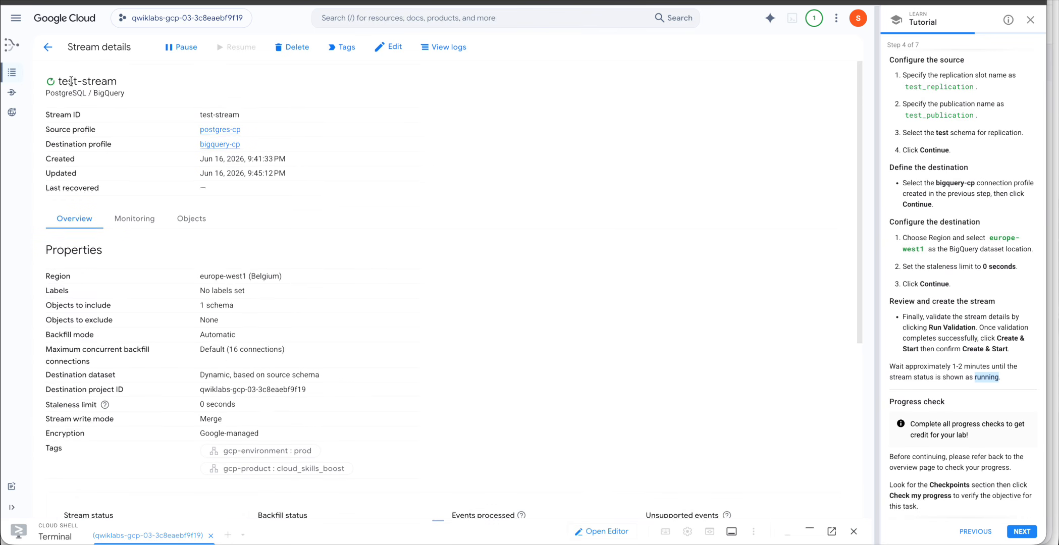
pyautogui.click(13, 75)
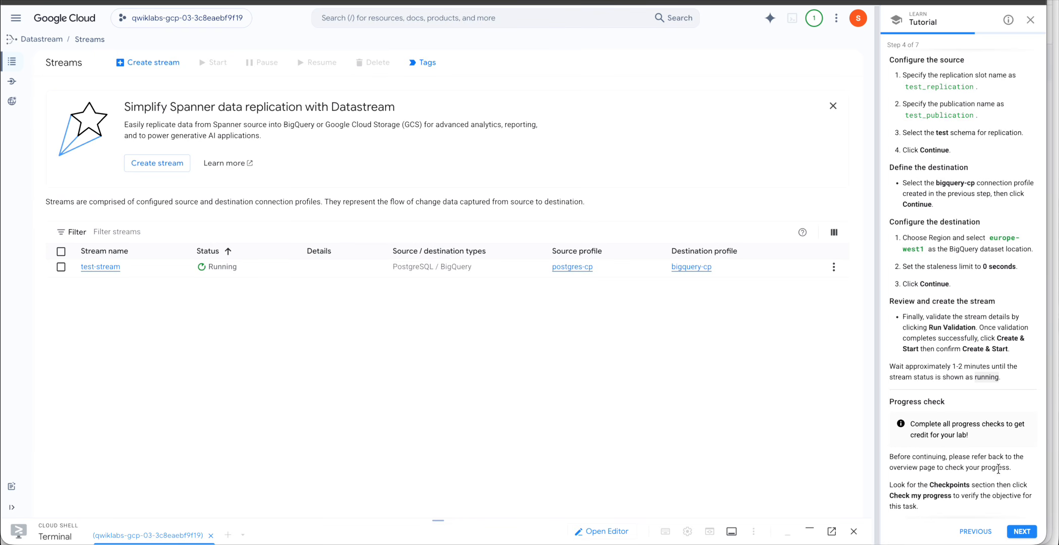
# Run Check my progress on the Task 2 'Create the Datastream resources' checkpoint.
pyautogui.hotkey('ctrl', 'Up')
pyautogui.click(736, 323)
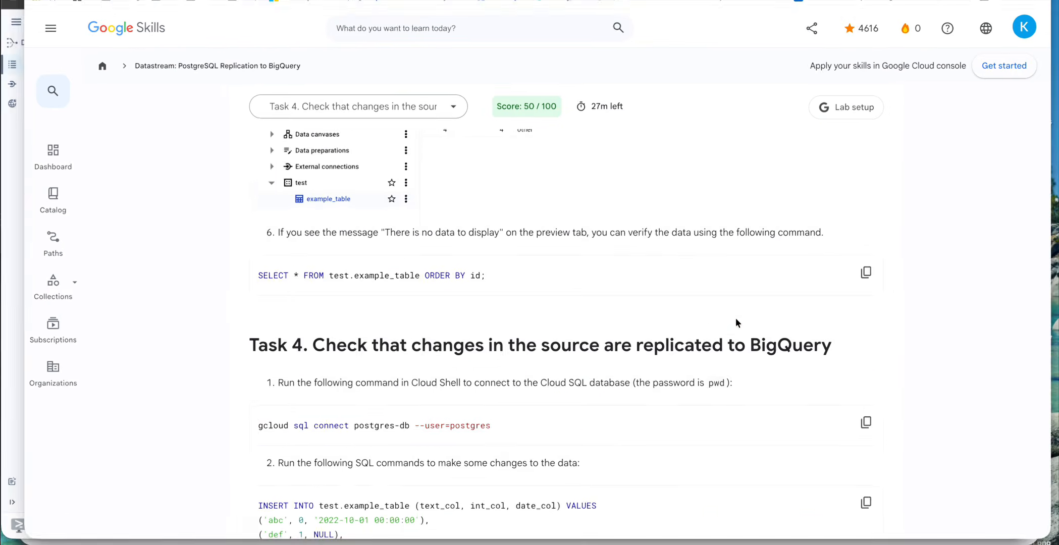
pyautogui.scroll(15, 627, 270)
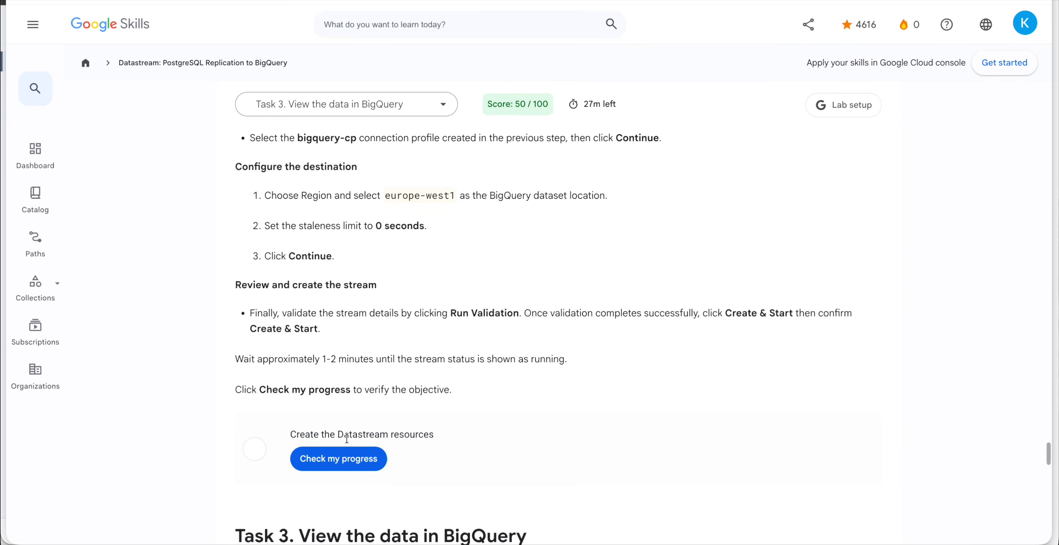
pyautogui.click(340, 457)
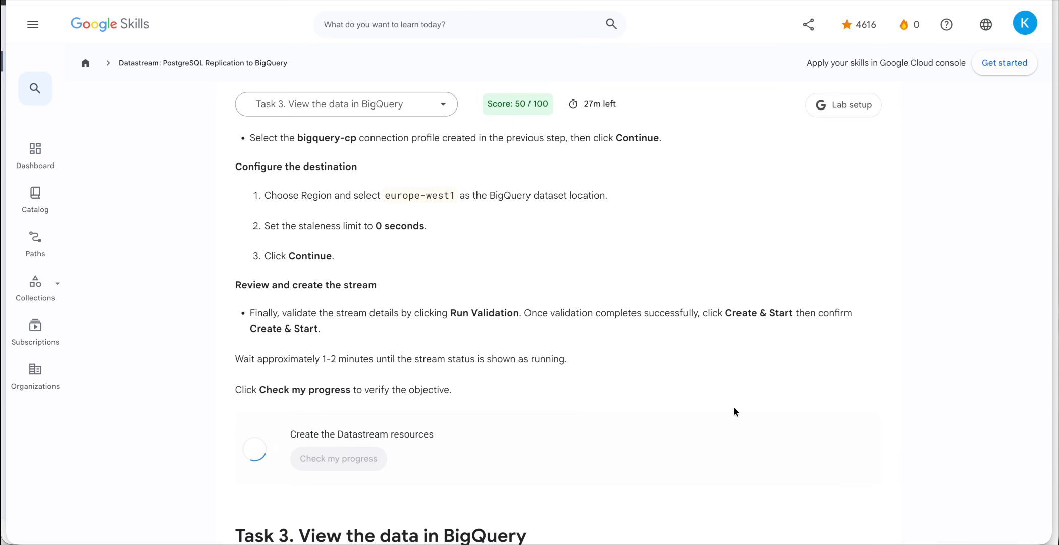
pyautogui.scroll(-12, 735, 412)
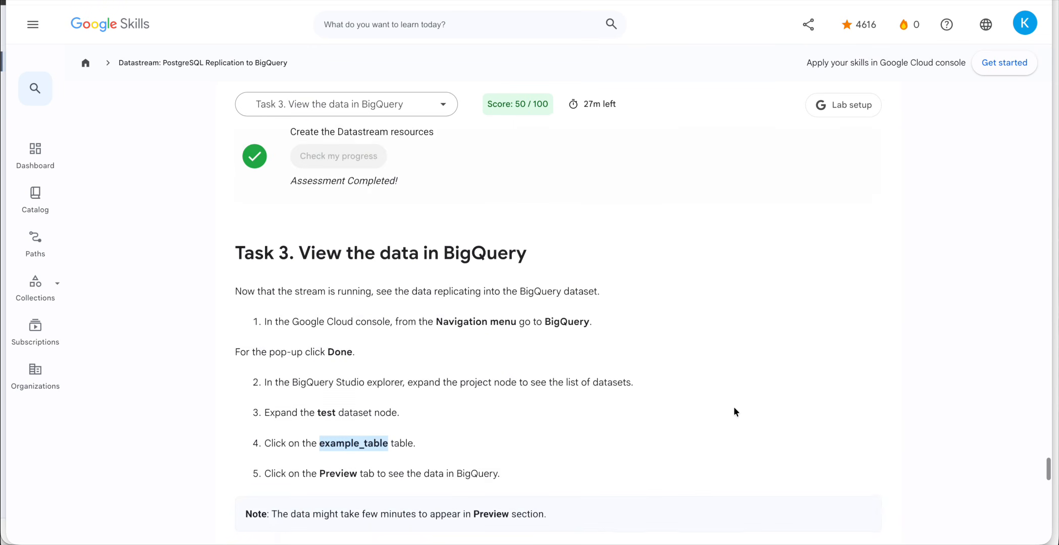
pyautogui.scroll(3, 735, 412)
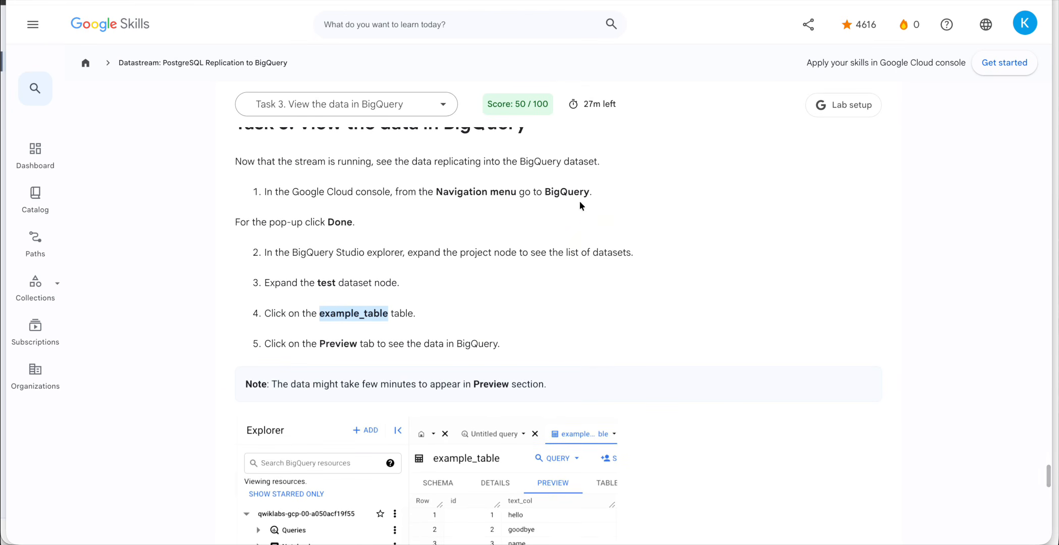
pyautogui.hotkey('ctrl', 'Up')
# Search 'bigqu' to open BigQuery Studio and dismiss its welcome dialog.
pyautogui.click(297, 197)
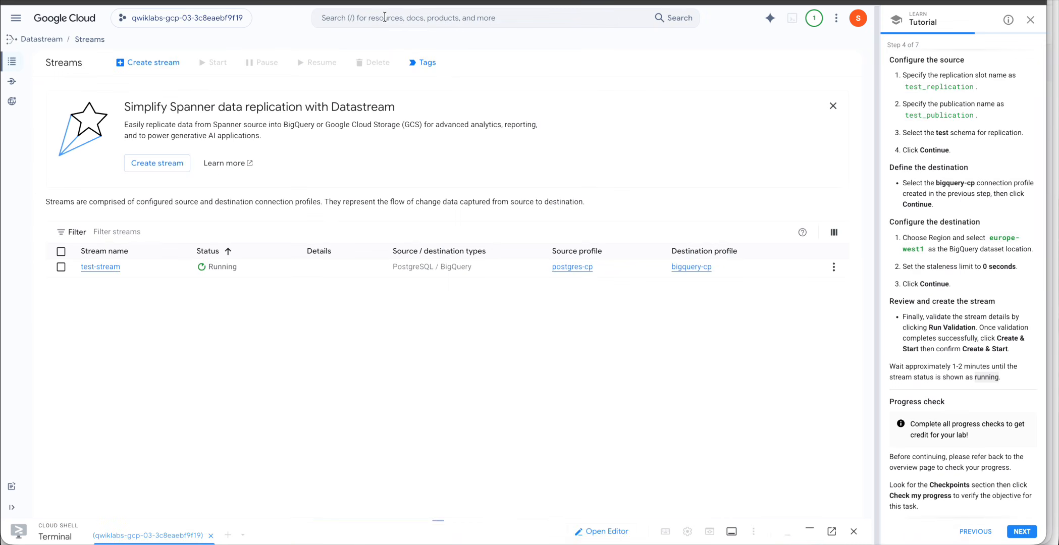
pyautogui.click(364, 18)
pyautogui.write('bigqu')
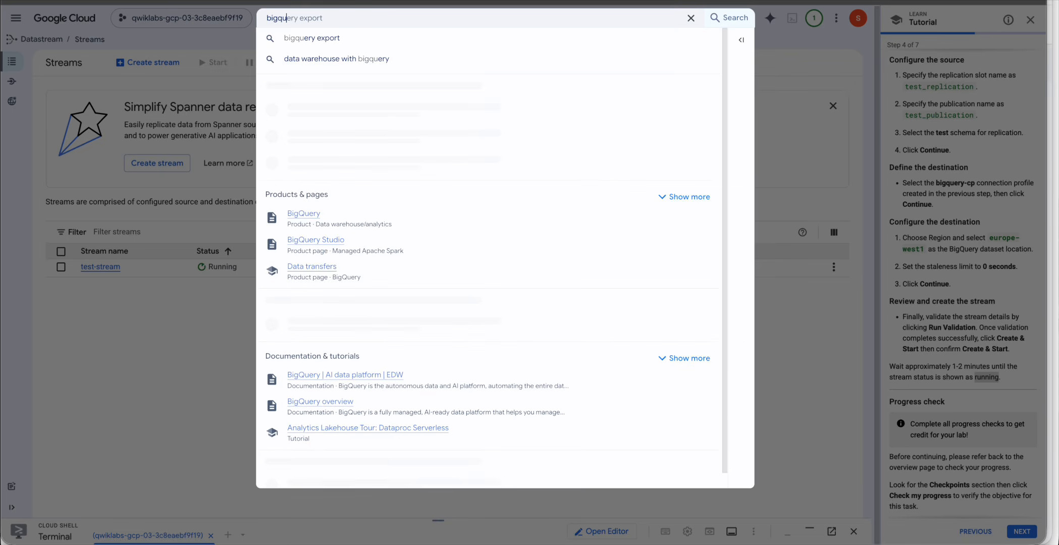
pyautogui.click(299, 109)
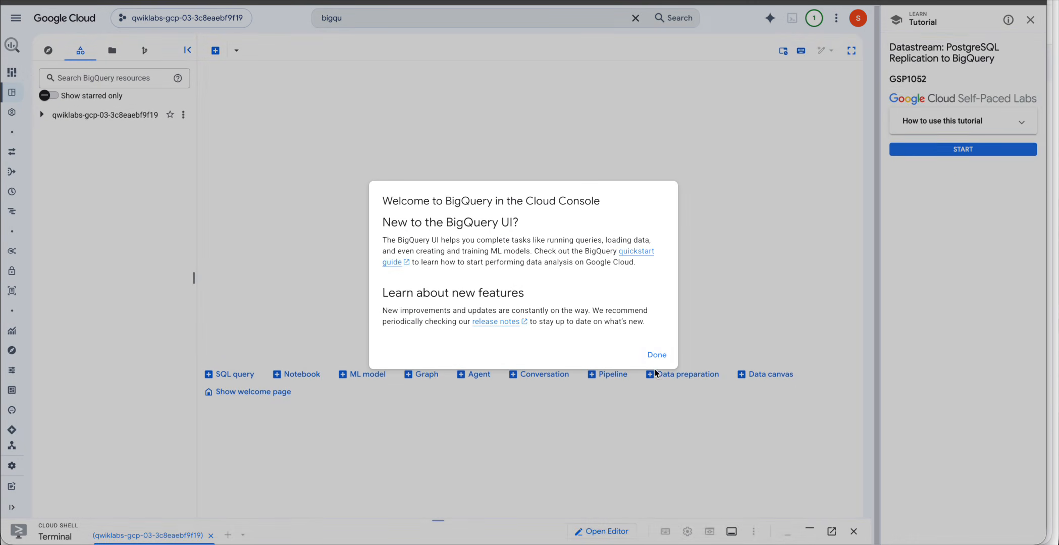
pyautogui.click(656, 355)
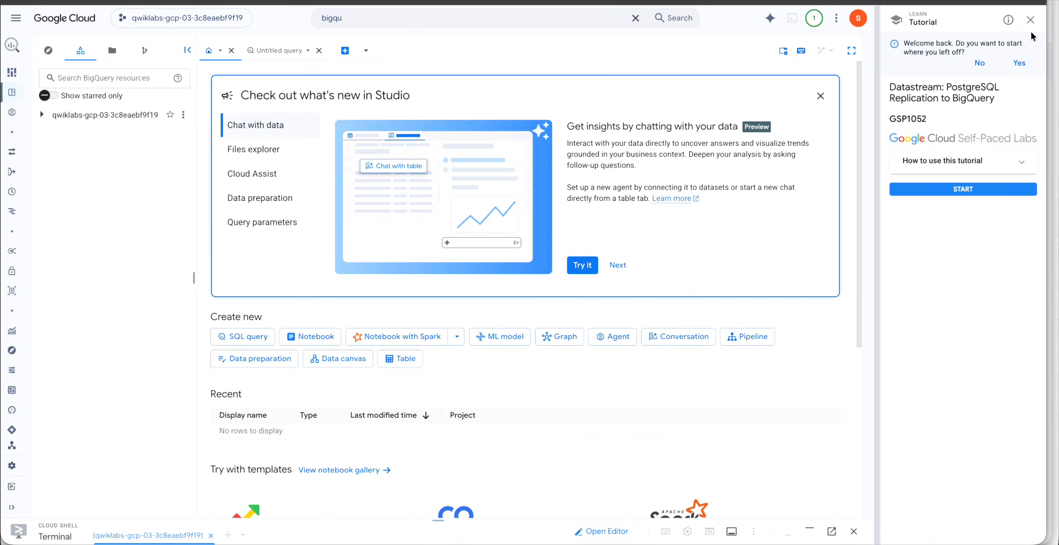
# Open test.example_table in the BigQuery explorer and preview it, finding no rows yet.
pyautogui.click(821, 96)
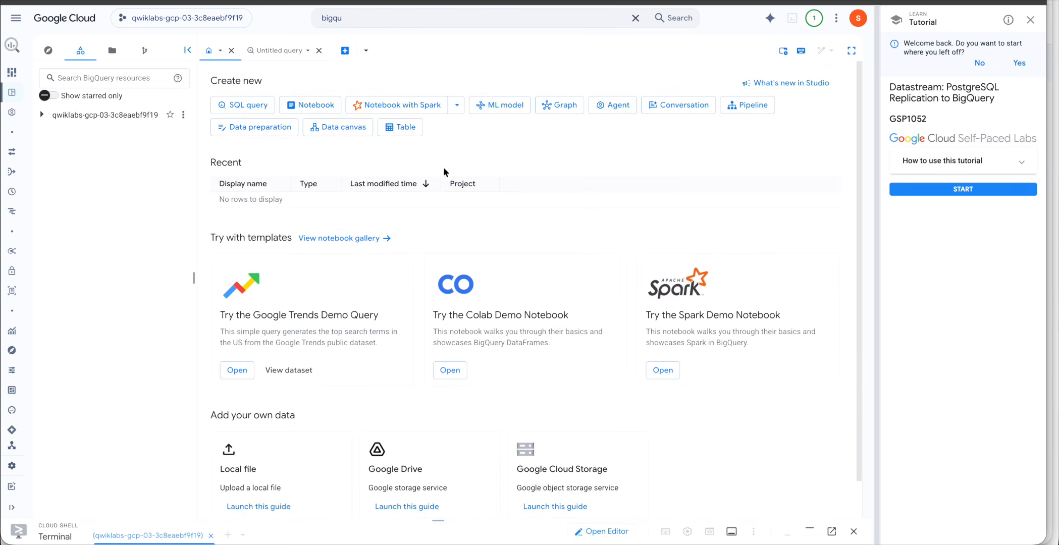
pyautogui.click(41, 114)
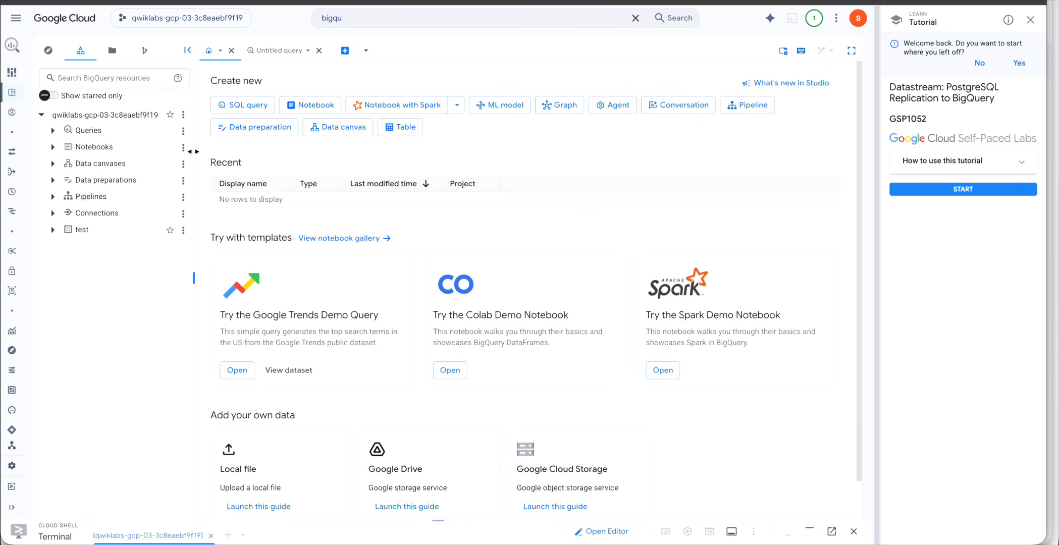
pyautogui.moveTo(194, 151); pyautogui.dragTo(255, 150)
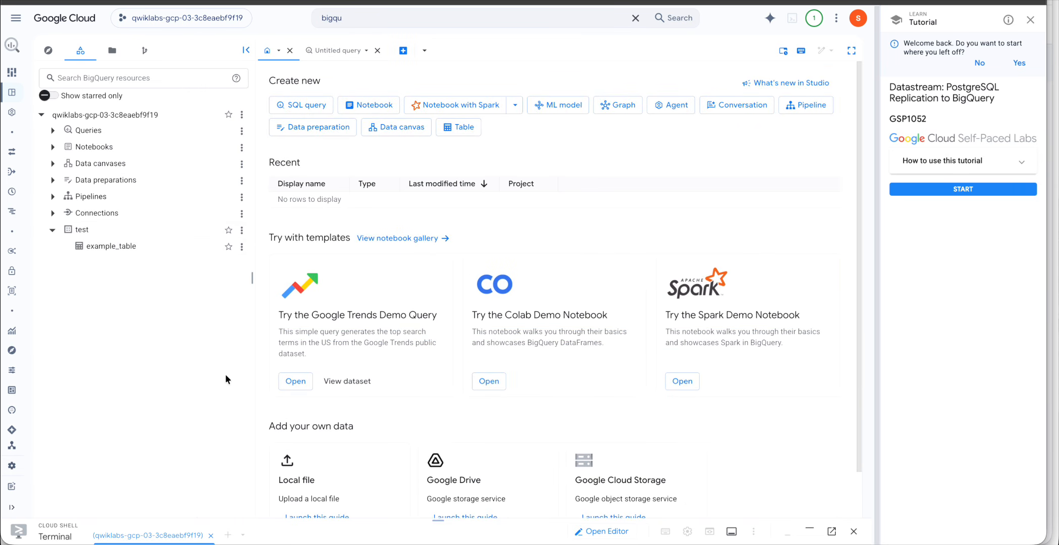
pyautogui.click(112, 248)
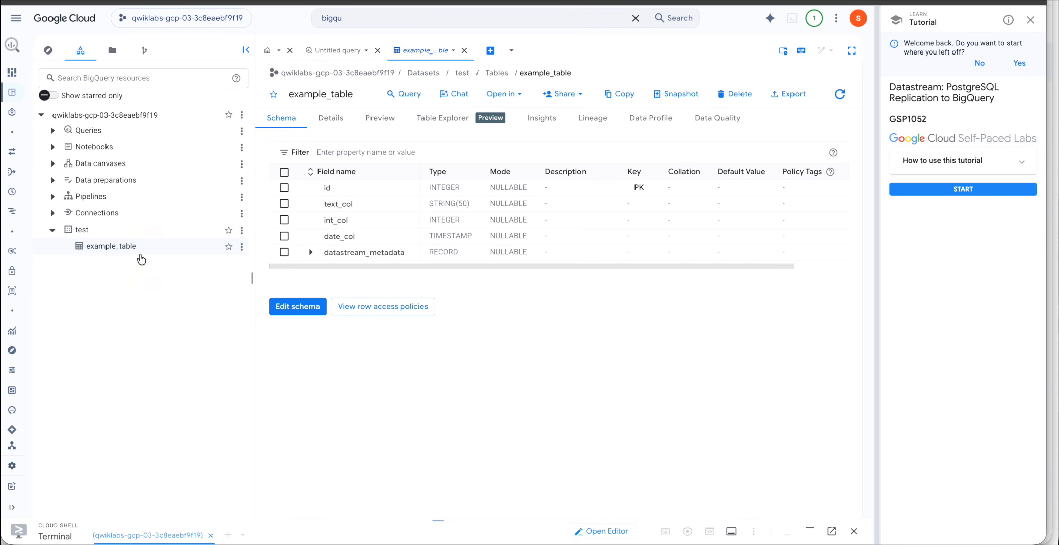
pyautogui.click(379, 123)
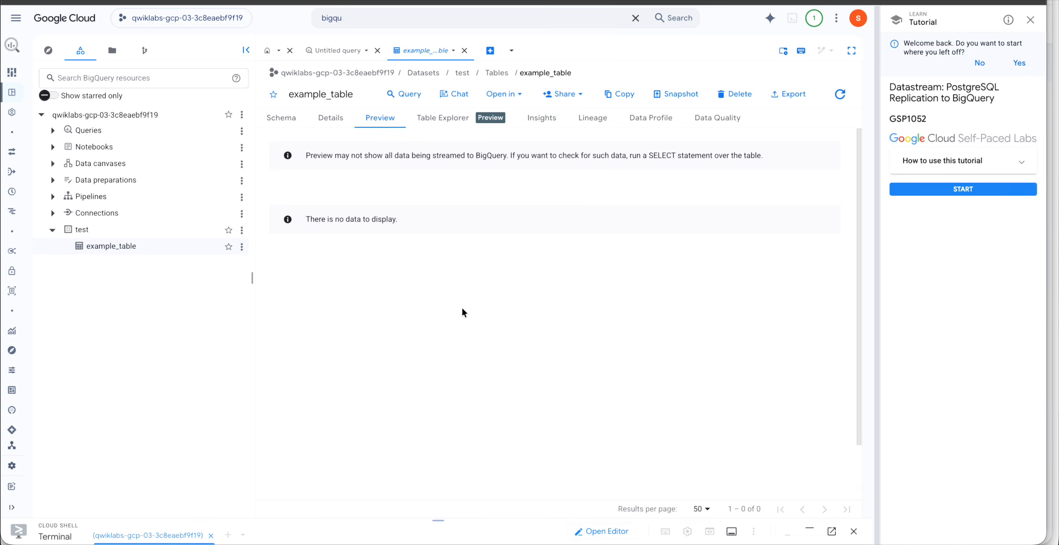
pyautogui.doubleClick(382, 120)
pyautogui.doubleClick(115, 248)
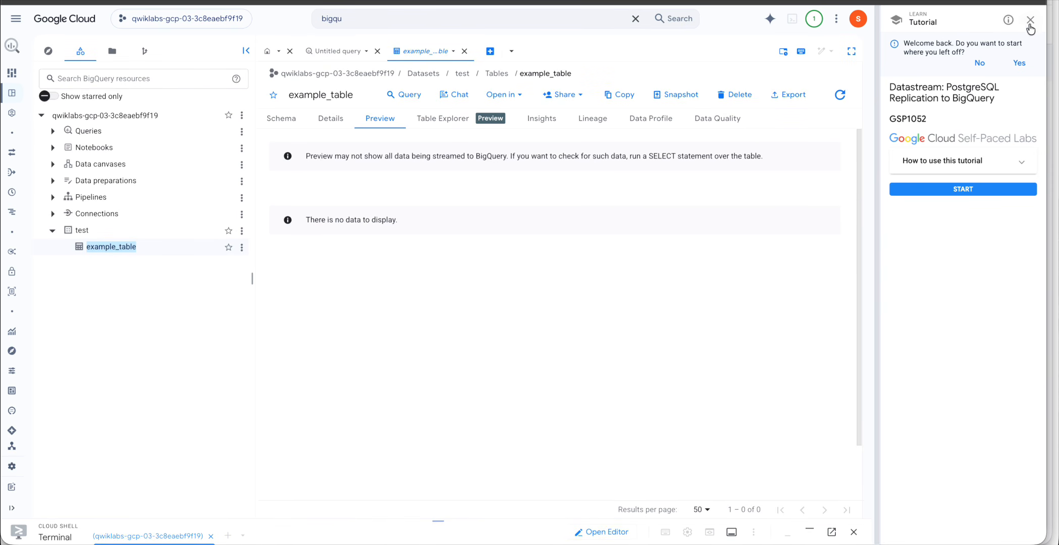
pyautogui.hotkey('ctrl', 'Up')
# Copy Task 3's query SELECT * FROM test.example_table ORDER BY id; from the lab page.
pyautogui.click(744, 301)
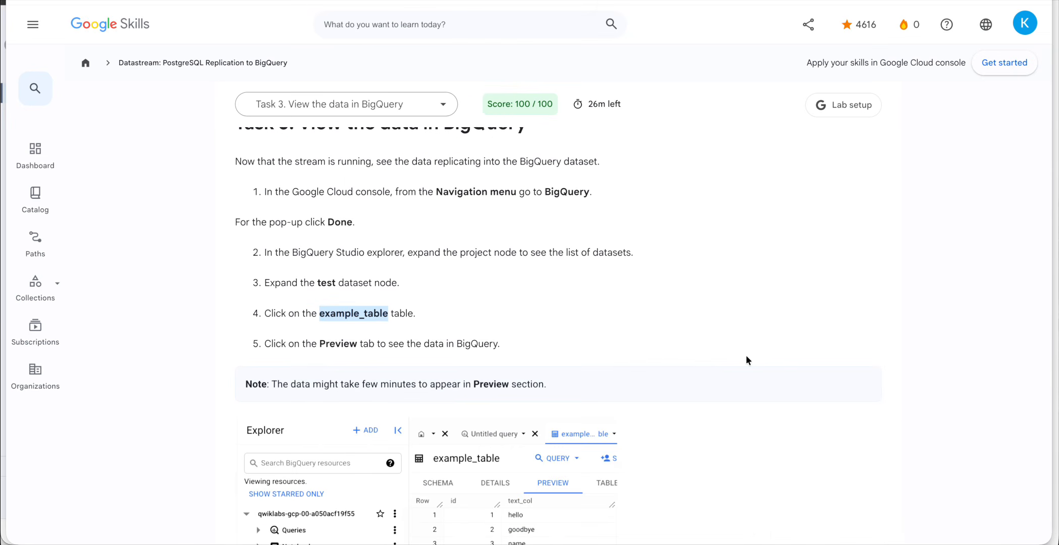
pyautogui.scroll(-2, 616, 326)
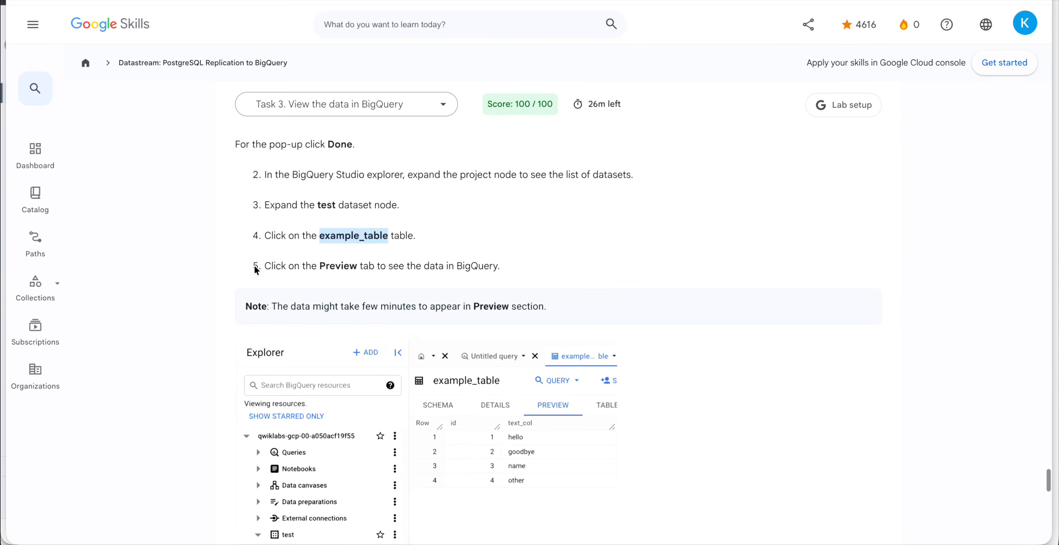
pyautogui.scroll(-4, 501, 291)
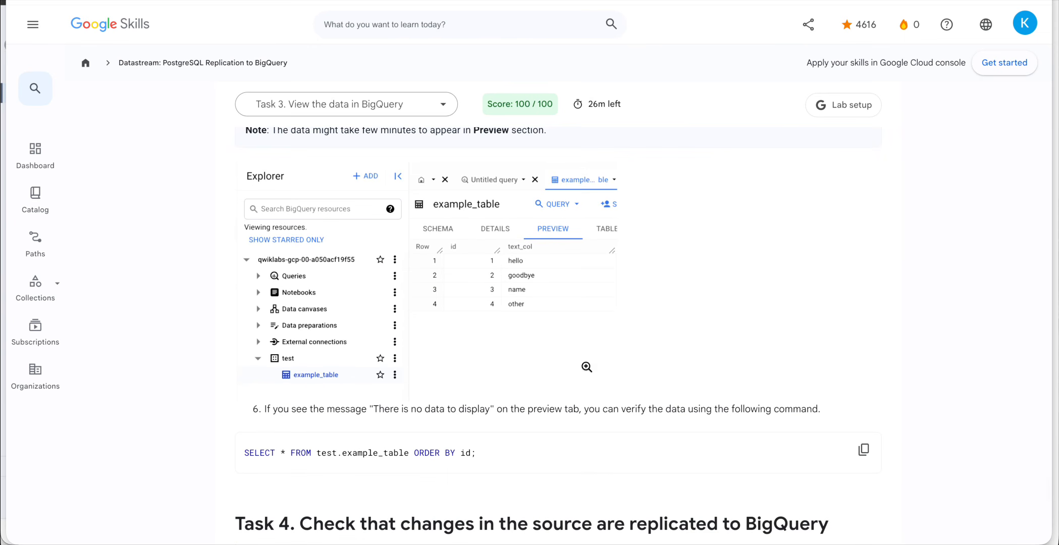
pyautogui.click(864, 451)
pyautogui.hotkey('ctrl', 'Up')
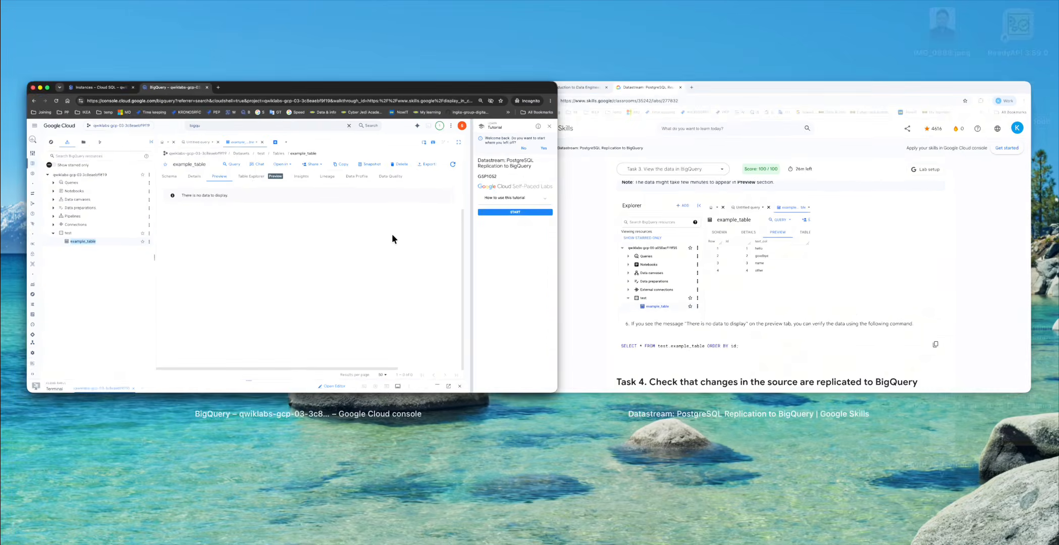
# Run the copied SELECT in a new BigQuery query, returning hello, goodbye, name and other.
pyautogui.click(391, 233)
pyautogui.click(129, 252)
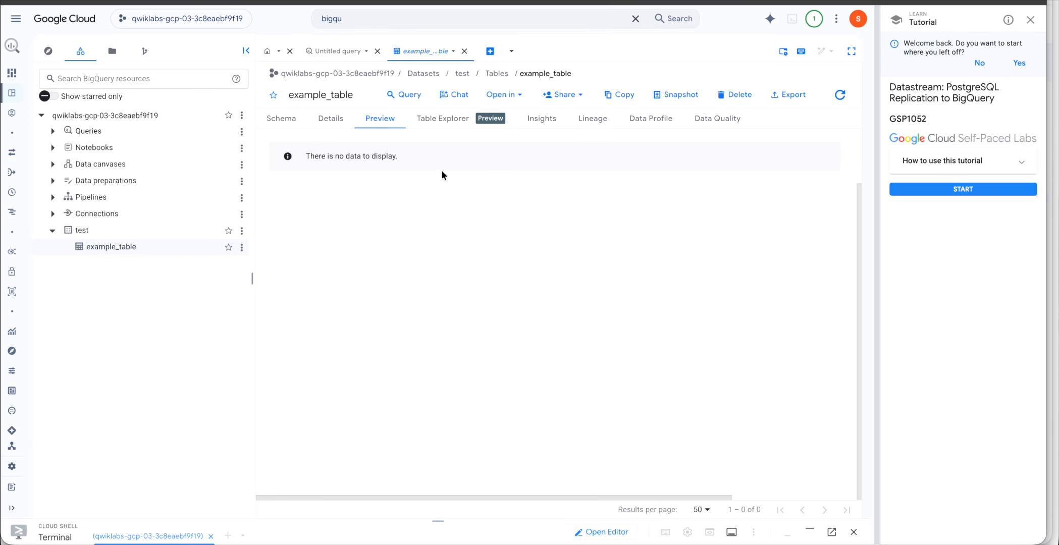
pyautogui.click(490, 51)
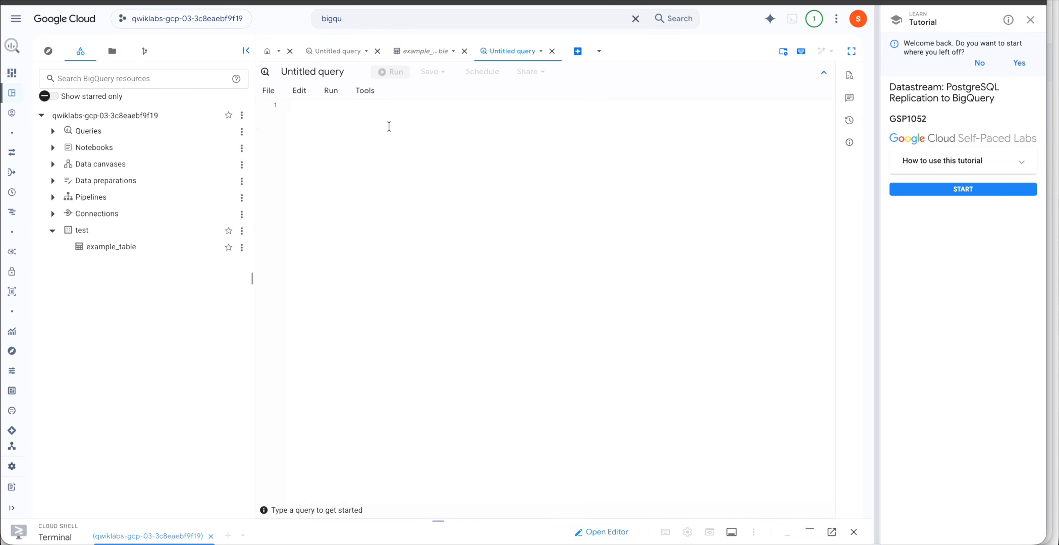
pyautogui.press('super+v')
pyautogui.click(394, 71)
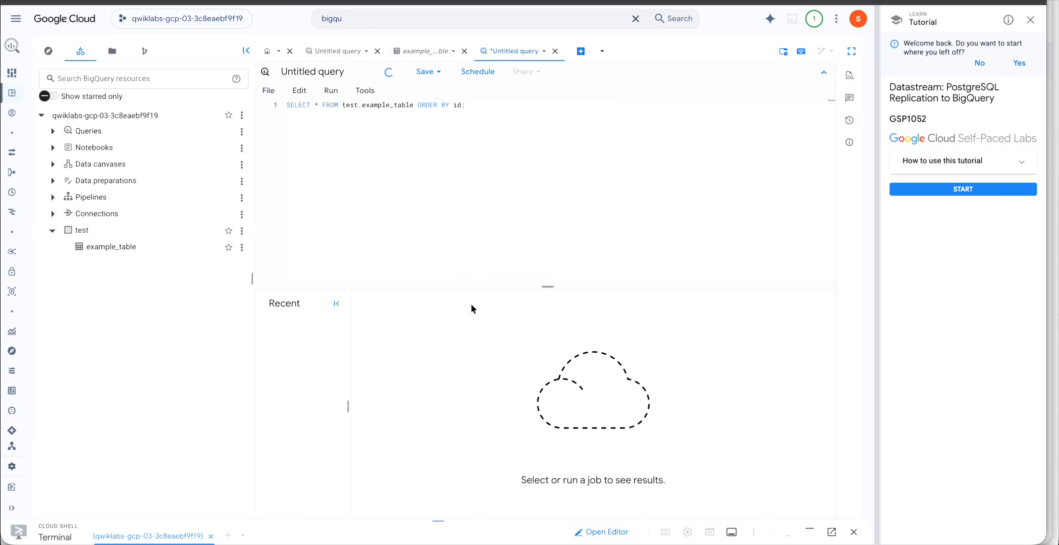
# Resize the results pane to view the four rows, then return to the lab instructions.
pyautogui.moveTo(544, 283); pyautogui.dragTo(545, 189)
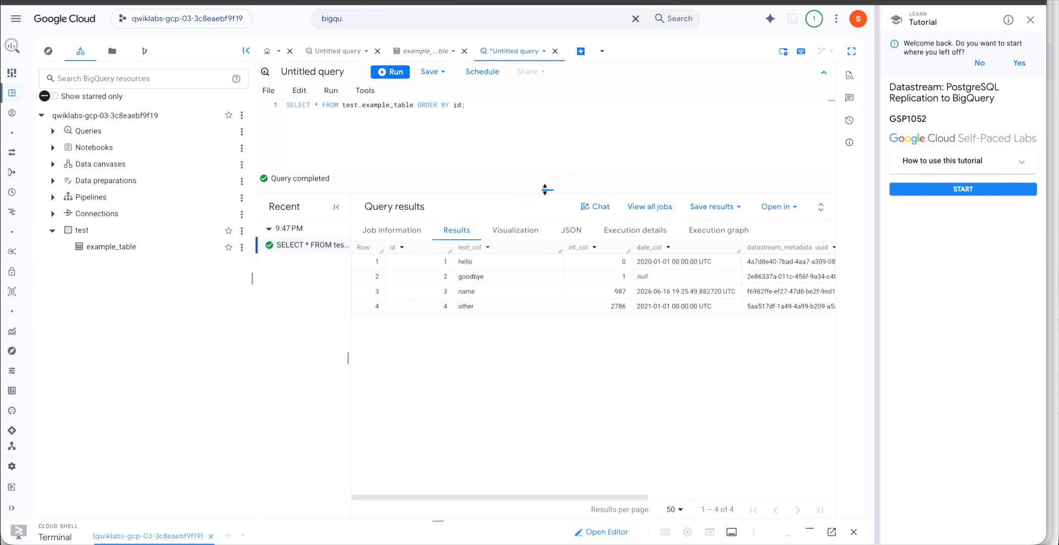
pyautogui.moveTo(544, 190); pyautogui.dragTo(544, 212)
pyautogui.hotkey('ctrl', 'Up')
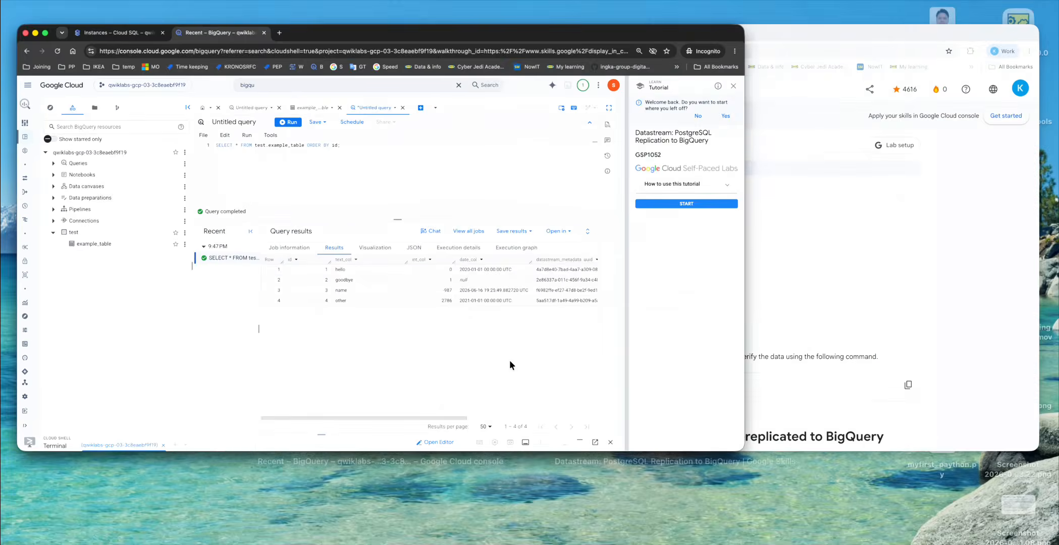
pyautogui.click(603, 272)
pyautogui.scroll(-3, 461, 406)
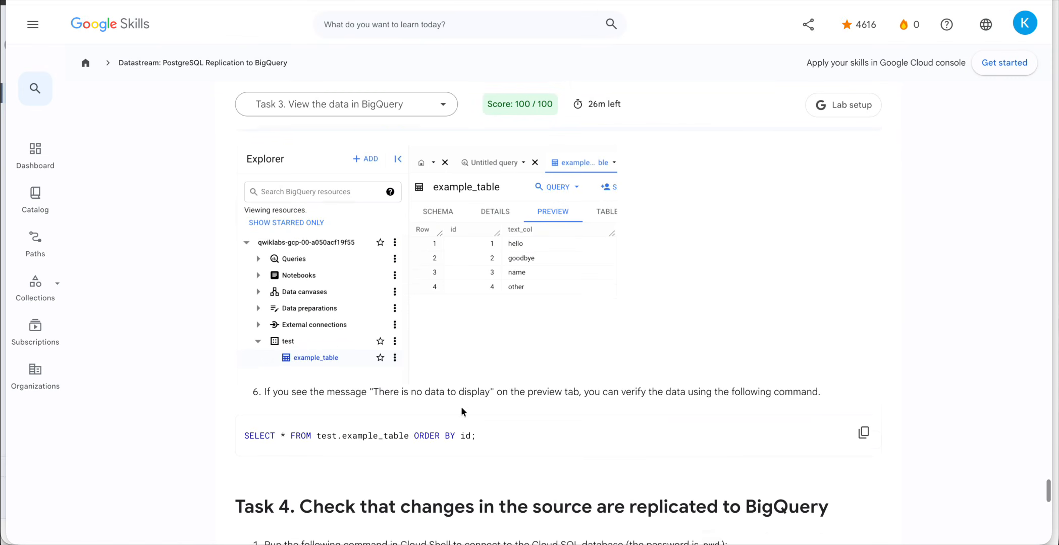
# Copy Task 4's gcloud sql connect postgres-db --user=postgres command from the lab page.
pyautogui.scroll(3, 460, 406)
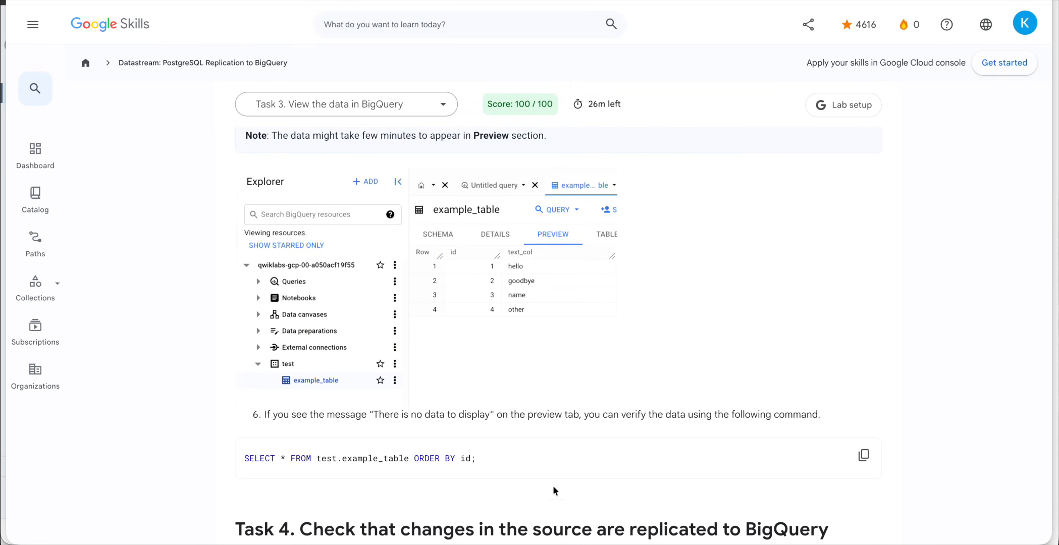
pyautogui.scroll(-6, 553, 486)
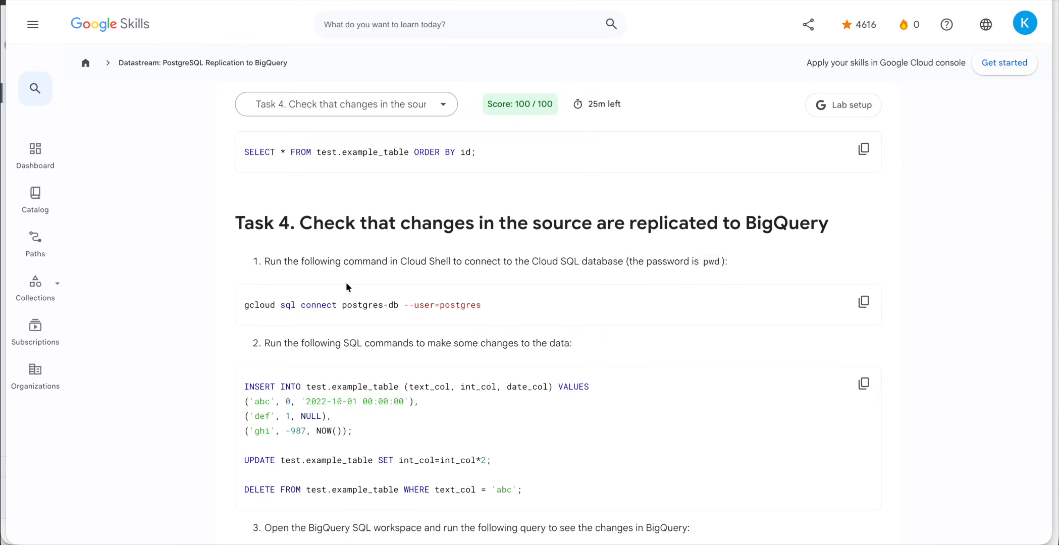
pyautogui.scroll(1, 346, 282)
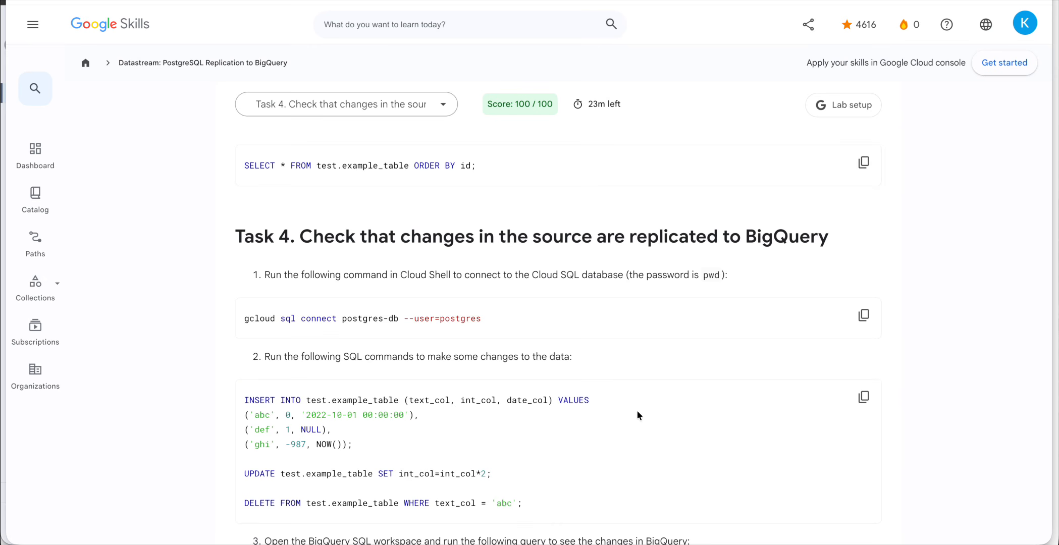
pyautogui.scroll(-1, 637, 412)
pyautogui.click(869, 284)
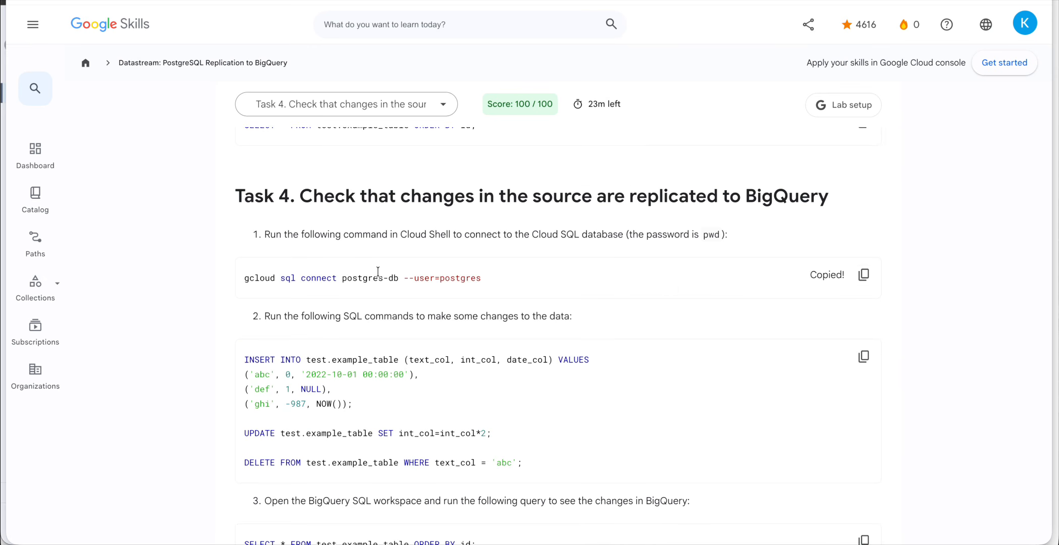
pyautogui.hotkey('ctrl', 'Up')
pyautogui.click(248, 242)
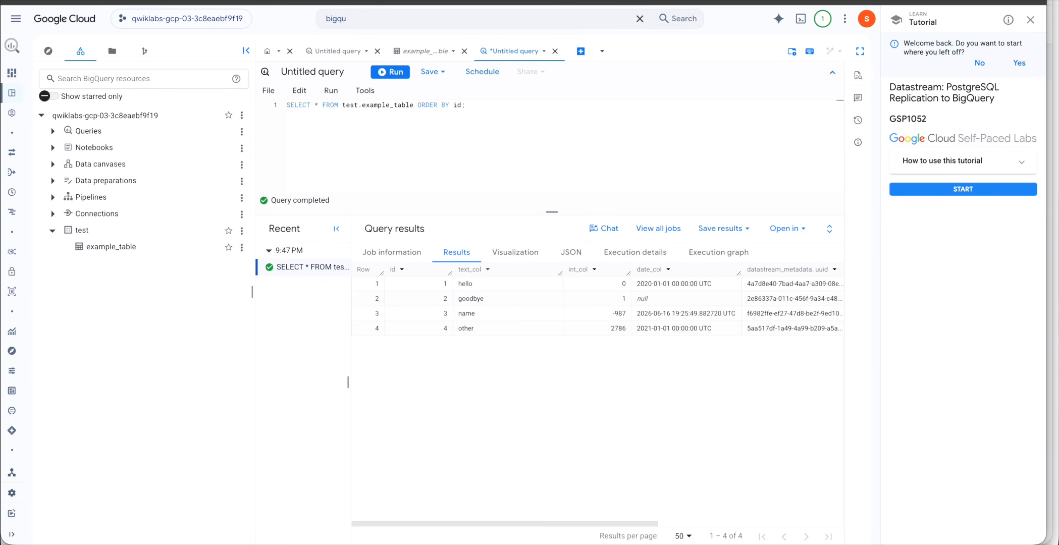
# Paste the postgres-db connect command into the Cloud Shell terminal, then erase it.
pyautogui.hotkey('ctrl', 'Tab')
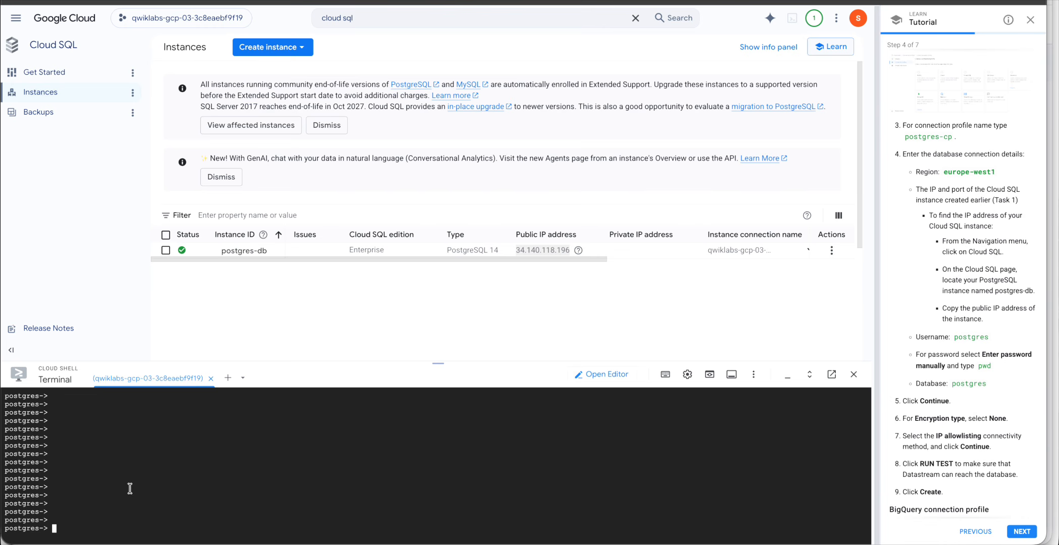
pyautogui.hotkey('ctrl', 'v')
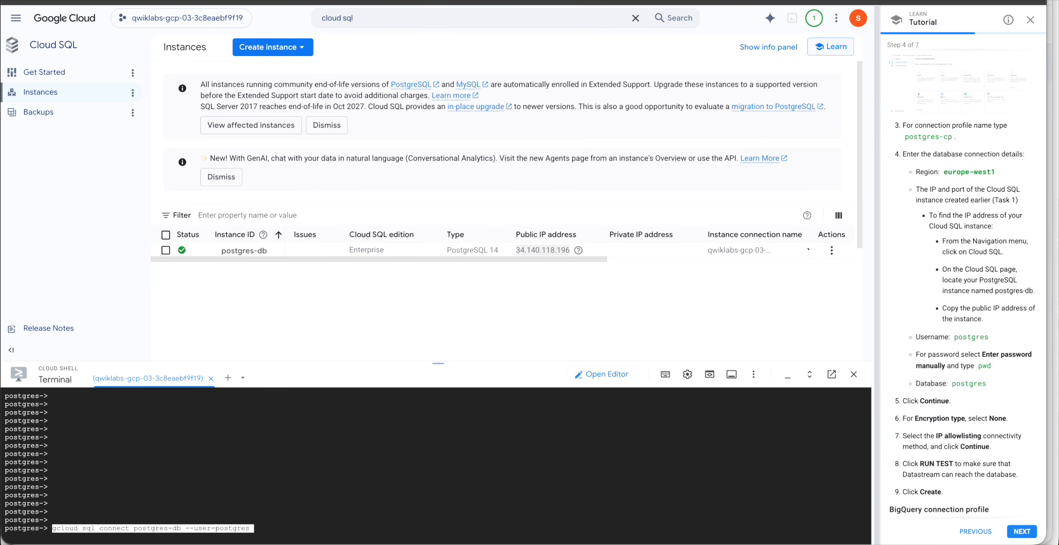
pyautogui.press('BackSpace')
pyautogui.press('BackSpace')
pyautogui.press('BackSpace')
pyautogui.press('BackSpace')
pyautogui.press('BackSpace')
pyautogui.press('BackSpace')
pyautogui.press('BackSpace')
pyautogui.press('BackSpace')
pyautogui.press('BackSpace')
pyautogui.press('BackSpace')
pyautogui.press('BackSpace')
pyautogui.press('BackSpace')
pyautogui.press('BackSpace')
pyautogui.press('BackSpace')
pyautogui.press('BackSpace')
pyautogui.press('BackSpace')
pyautogui.press('BackSpace')
pyautogui.press('BackSpace')
pyautogui.press('BackSpace')
pyautogui.press('BackSpace')
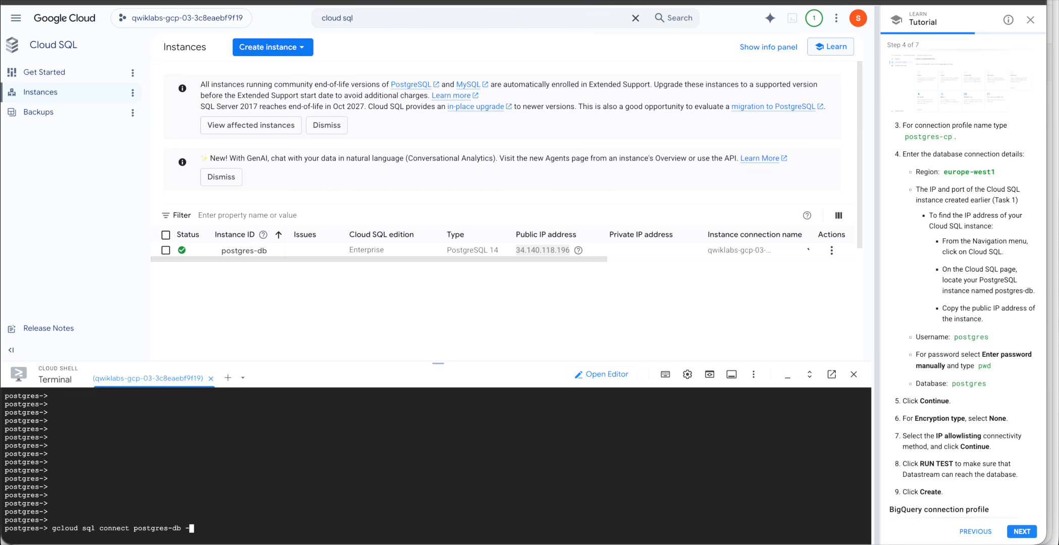
pyautogui.press('BackSpace')
pyautogui.press('BackSpace')
pyautogui.press('BackSpace')
pyautogui.press('BackSpace')
pyautogui.press('BackSpace')
pyautogui.press('BackSpace')
pyautogui.press('BackSpace')
pyautogui.press('BackSpace')
pyautogui.press('BackSpace')
pyautogui.press('BackSpace')
pyautogui.press('BackSpace')
pyautogui.press('BackSpace')
pyautogui.press('BackSpace')
pyautogui.press('BackSpace')
pyautogui.press('BackSpace')
pyautogui.press('BackSpace')
pyautogui.press('BackSpace')
pyautogui.press('BackSpace')
pyautogui.press('BackSpace')
pyautogui.press('BackSpace')
pyautogui.press('BackSpace')
pyautogui.press('BackSpace')
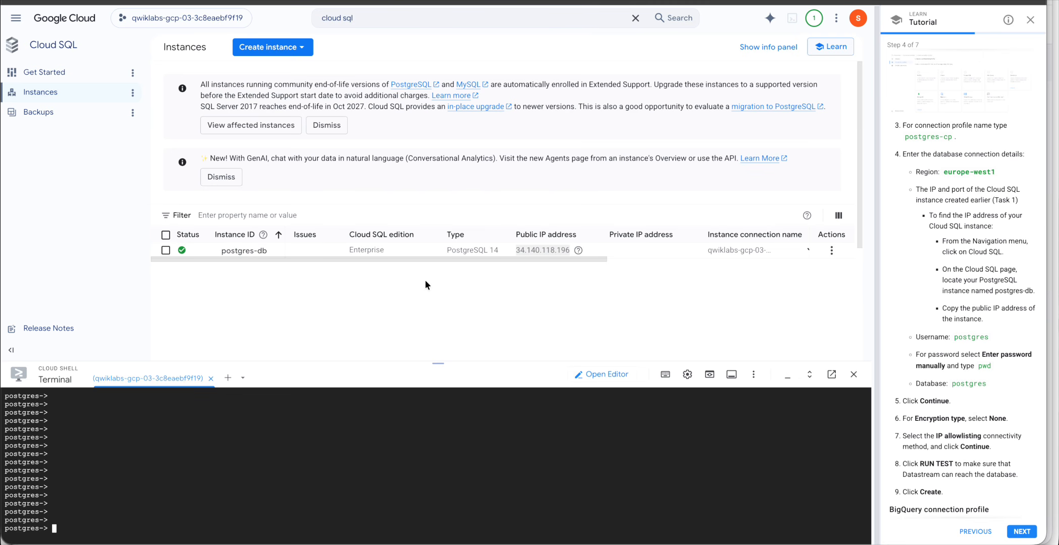
# Copy the lab's INSERT, UPDATE and DELETE statements and run them in the psql session.
pyautogui.hotkey('ctrl', 'Up')
pyautogui.click(677, 276)
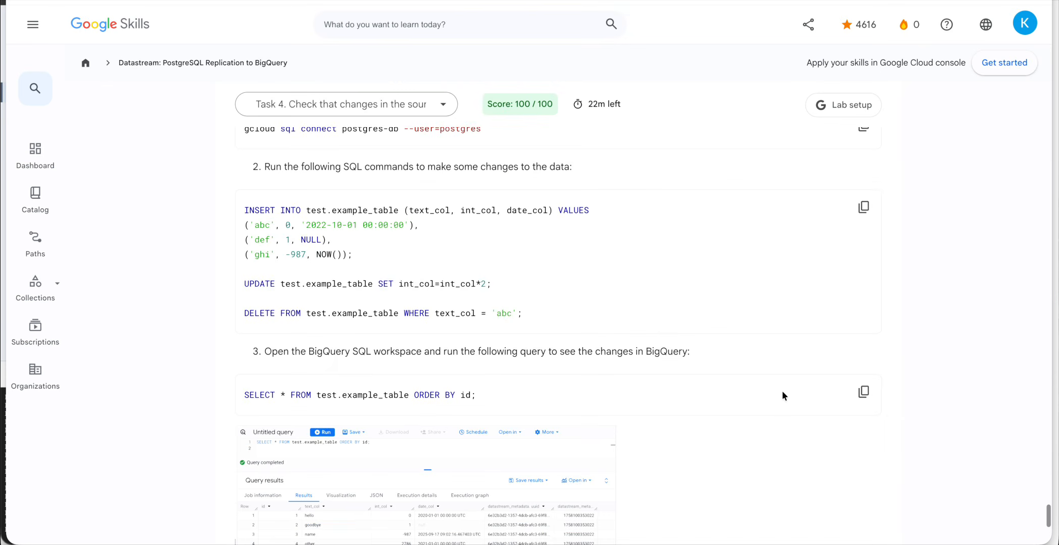
pyautogui.click(864, 208)
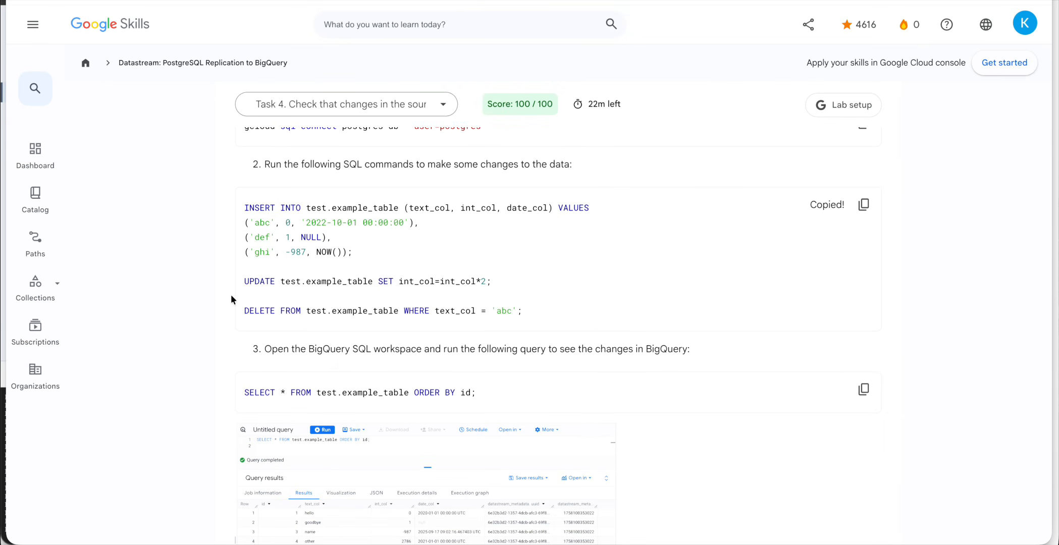
pyautogui.hotkey('ctrl', 'Up')
pyautogui.click(252, 287)
pyautogui.press('super+v')
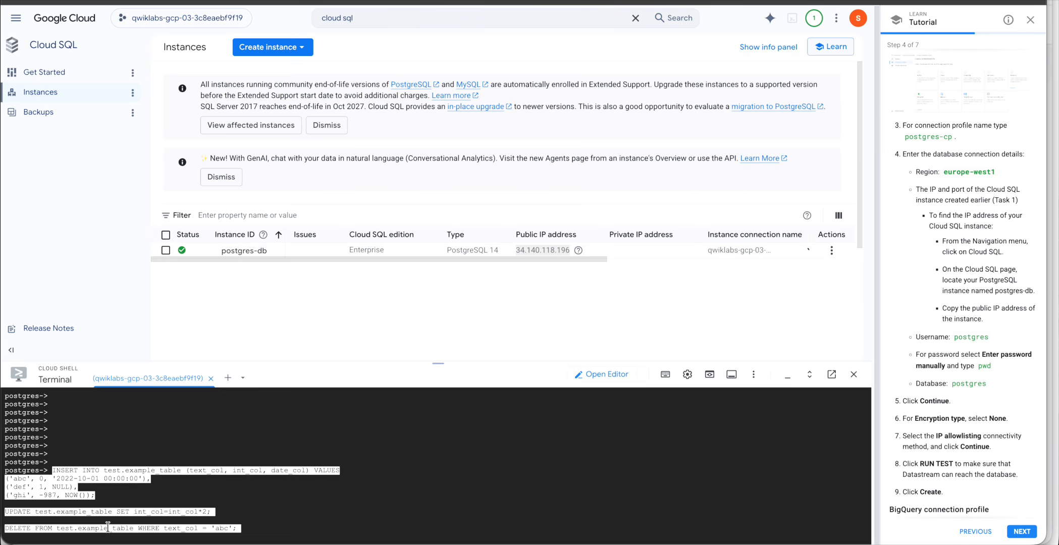
pyautogui.press('Return')
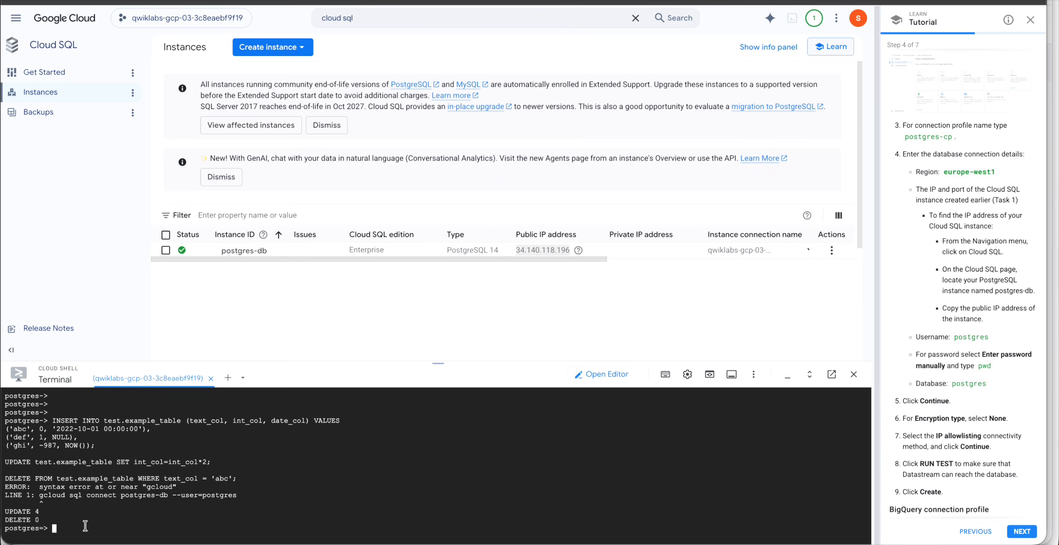
# Re-run the statements so 3 rows are inserted, 7 updated and 1 deleted.
pyautogui.scroll(2, 100, 499)
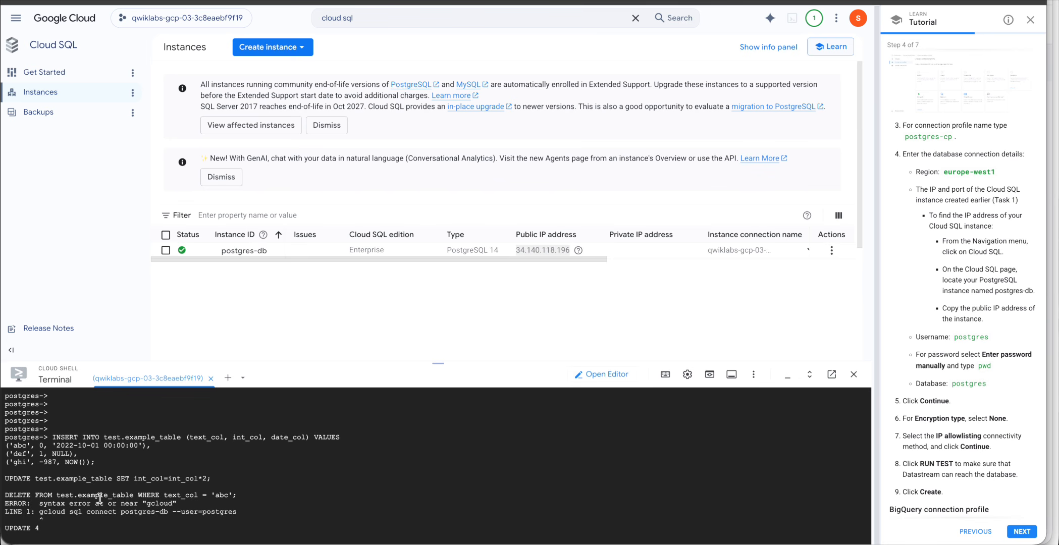
pyautogui.scroll(-2, 99, 498)
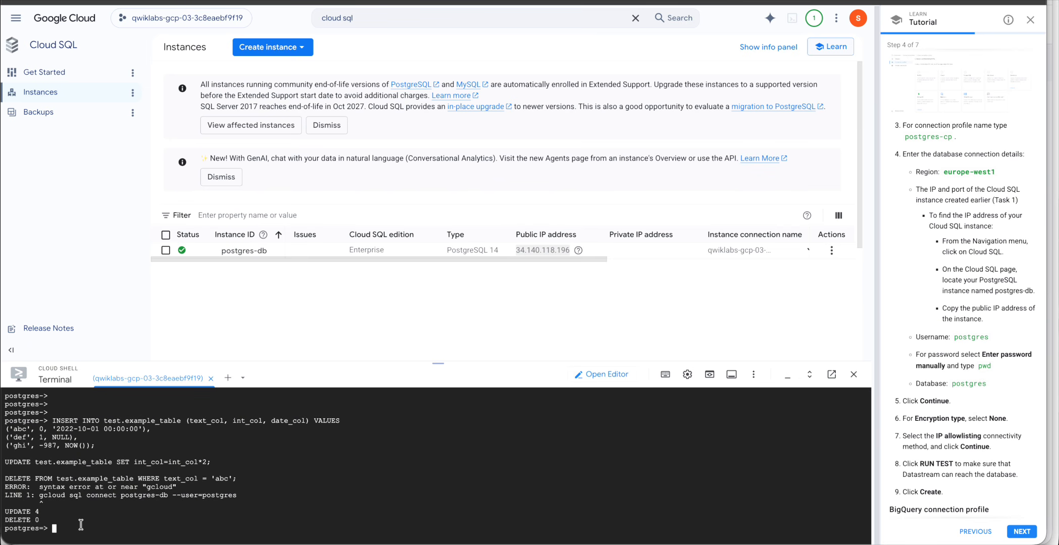
pyautogui.hotkey('ctrl', 'v')
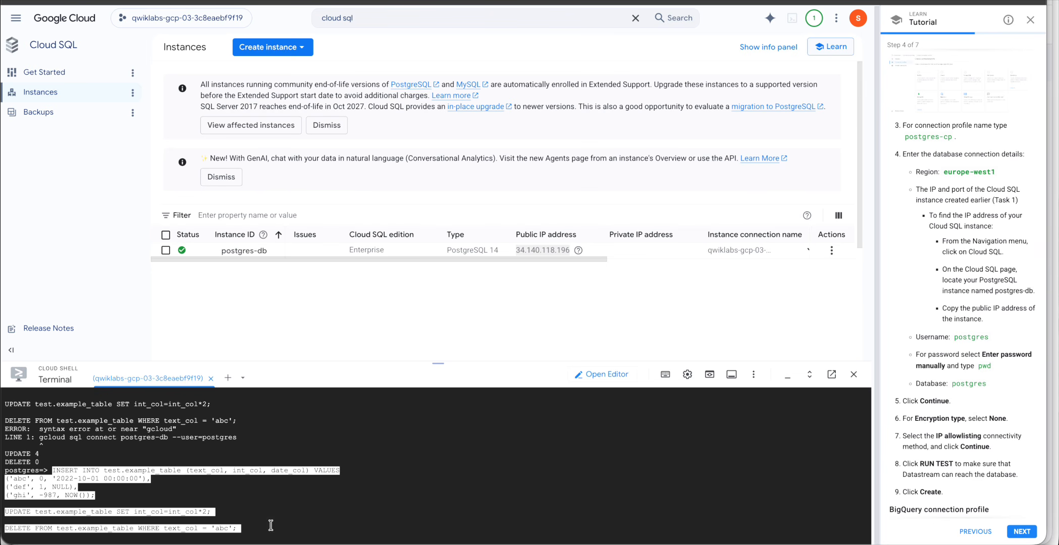
pyautogui.press('Return')
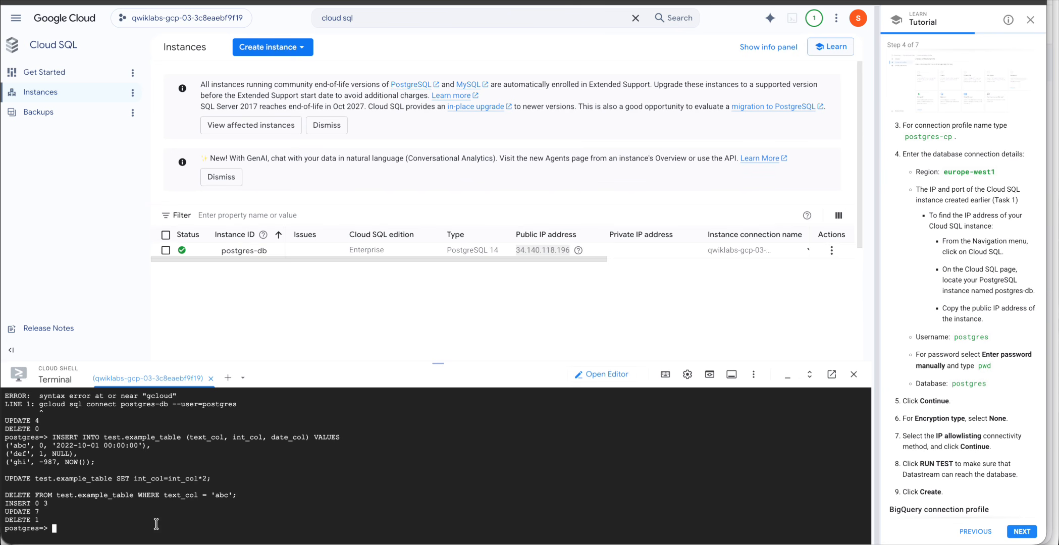
pyautogui.hotkey('ctrl', 'Up')
pyautogui.click(552, 278)
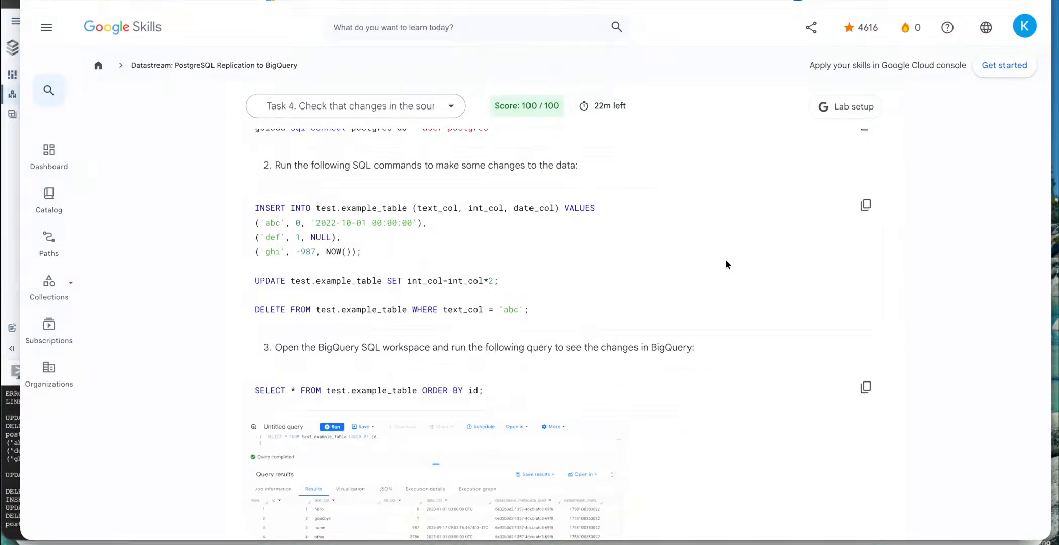
# Copy the lab's SELECT query, paste it over the BigQuery editor contents and run it.
pyautogui.scroll(-1, 605, 380)
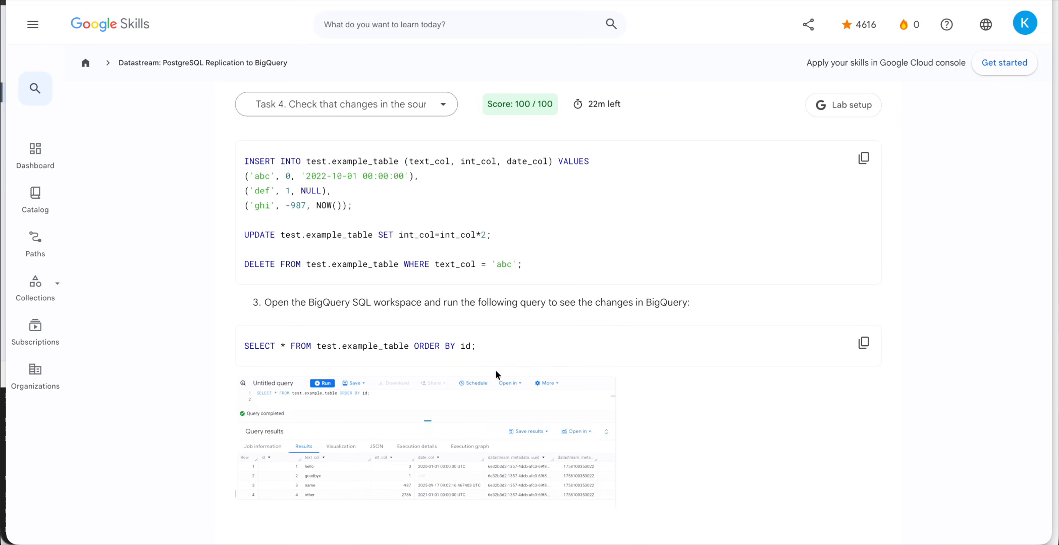
pyautogui.click(864, 343)
pyautogui.scroll(-2, 688, 384)
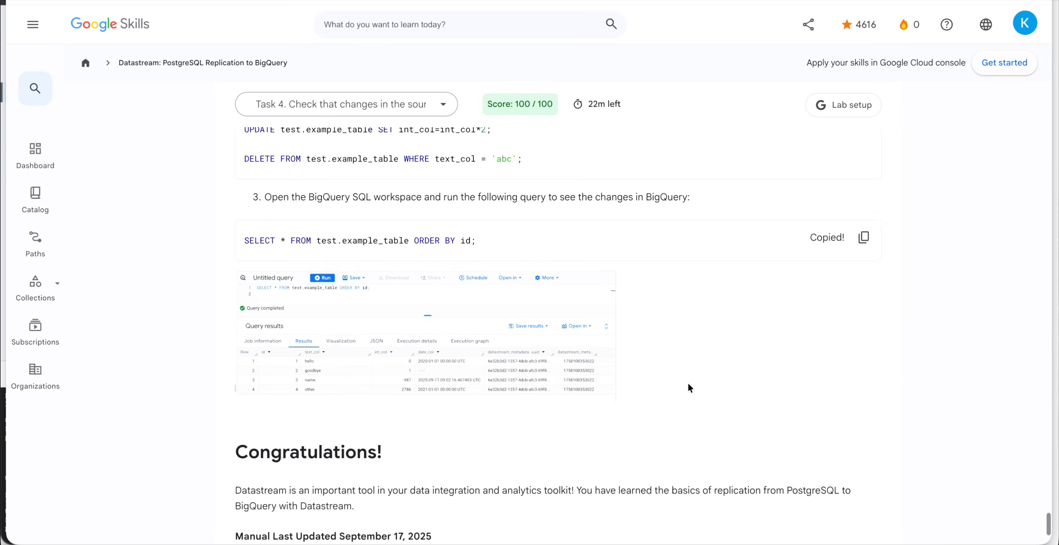
pyautogui.hotkey('ctrl', 'Up')
pyautogui.click(199, 373)
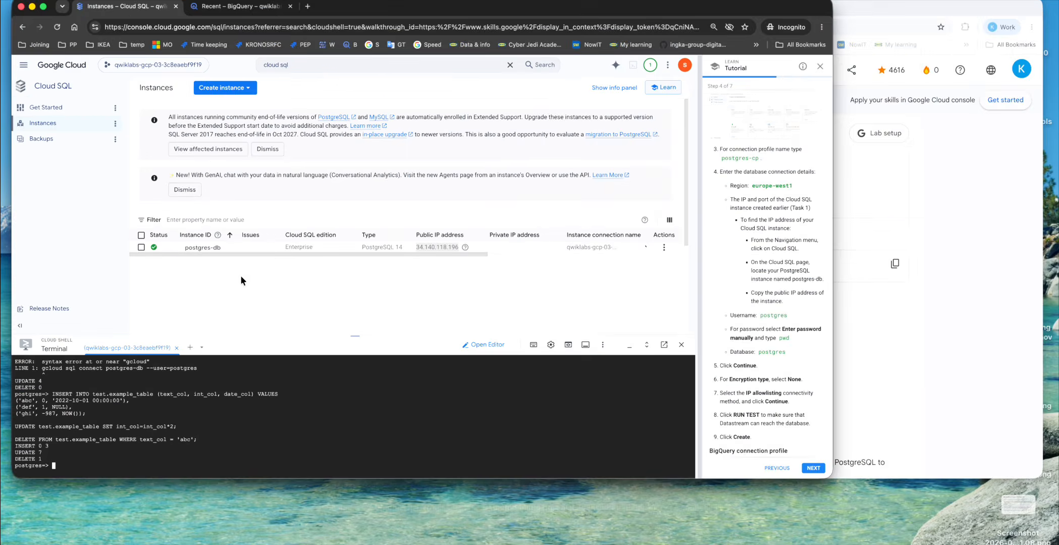
pyautogui.click(324, 2)
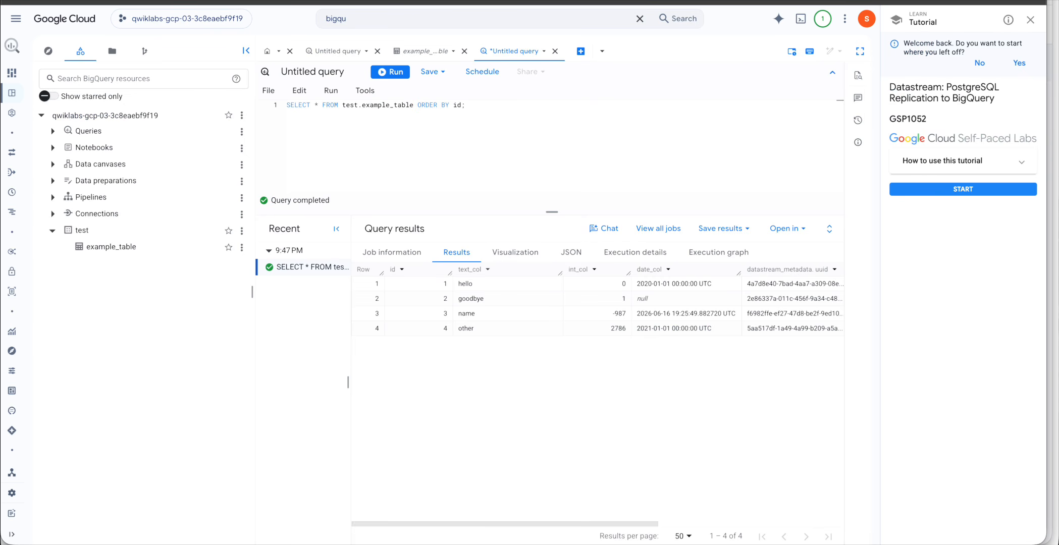
pyautogui.click(501, 122)
pyautogui.press('super+a')
pyautogui.press('super+v')
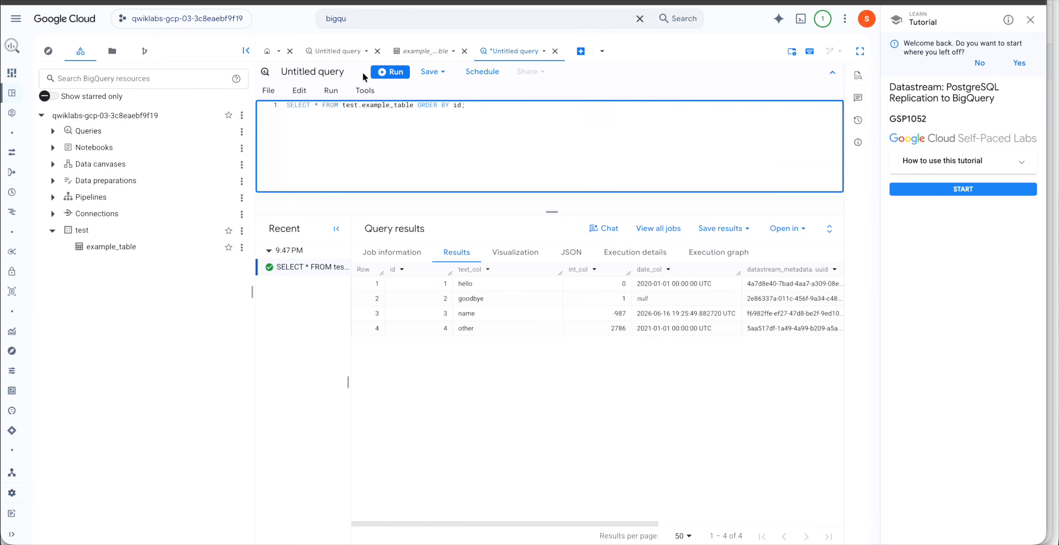
pyautogui.click(390, 72)
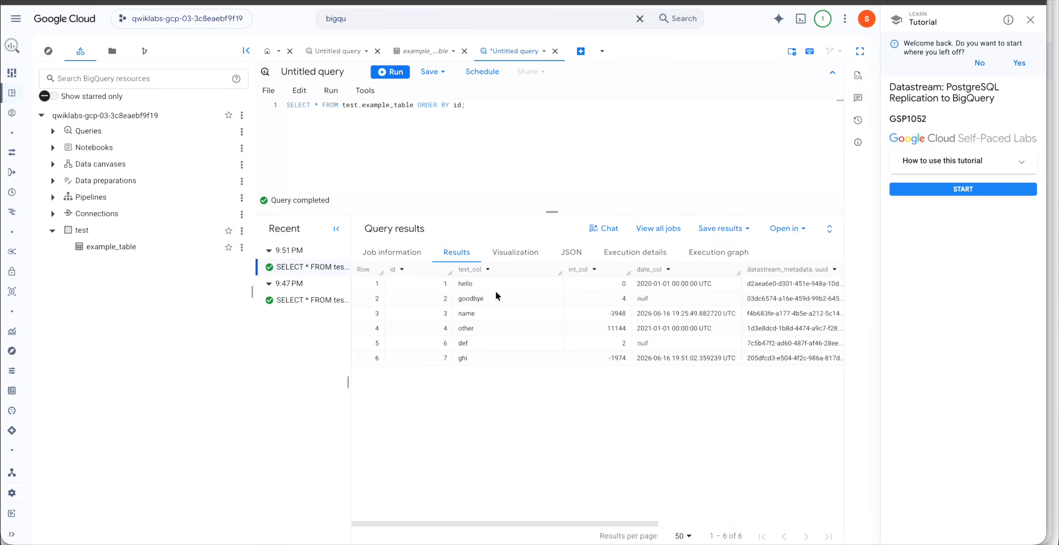
# Compare the six-row results, including def and ghi, against the lab's expected output.
pyautogui.hotkey('ctrl', 'Up')
pyautogui.click(658, 264)
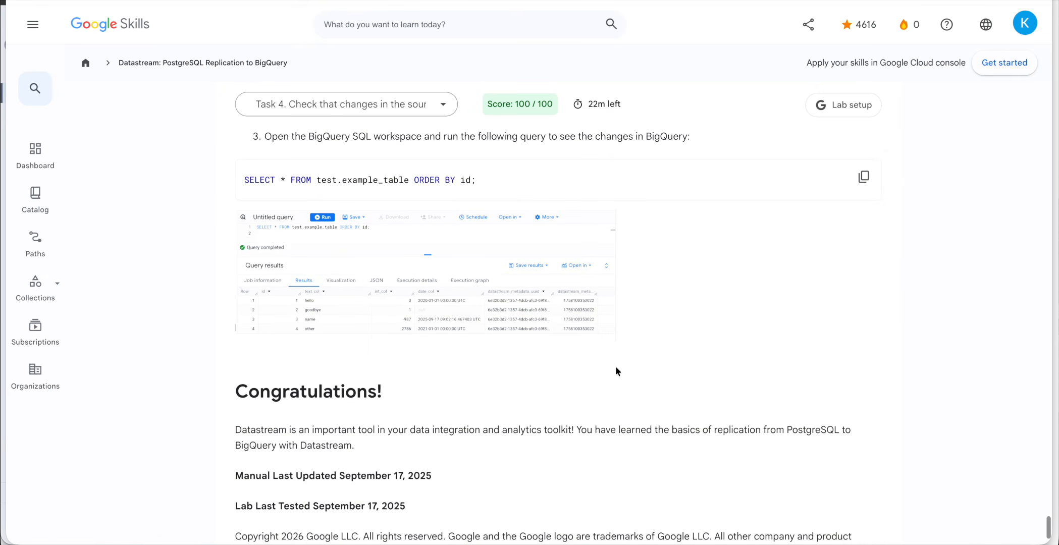
pyautogui.scroll(-3, 486, 354)
pyautogui.scroll(4, 486, 354)
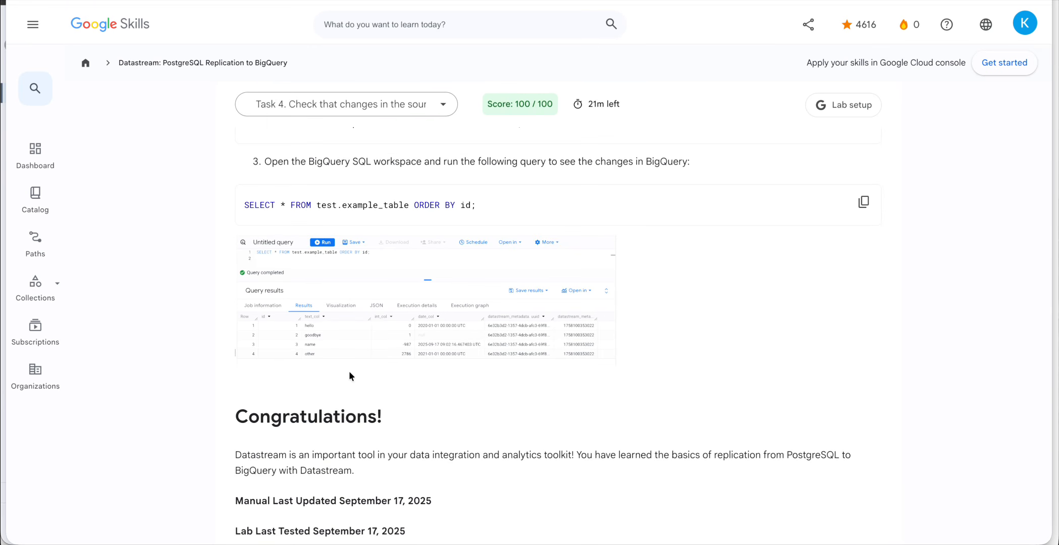
pyautogui.hotkey('ctrl', 'Up')
pyautogui.click(361, 307)
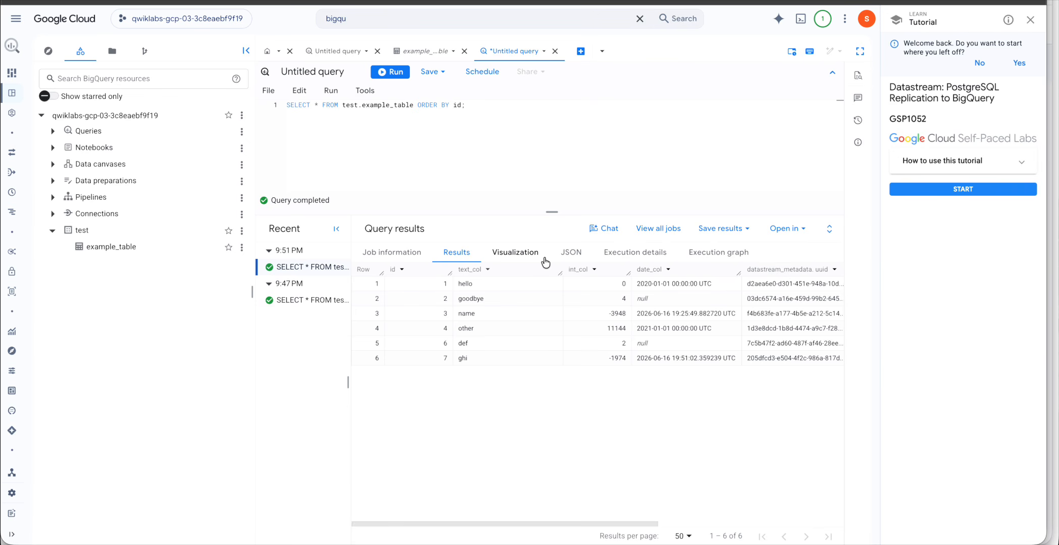
pyautogui.hotkey('ctrl', 'Down')
pyautogui.click(661, 234)
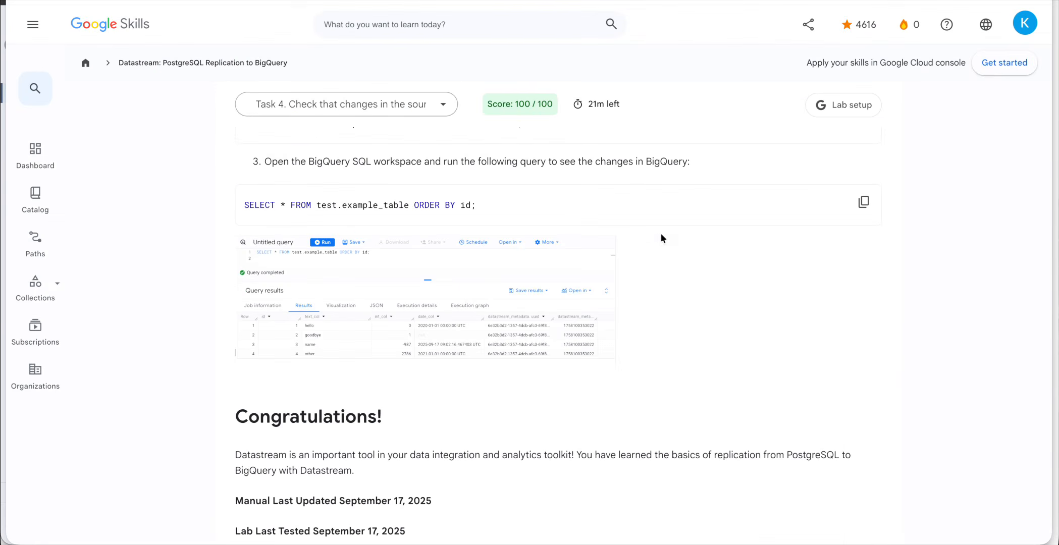
pyautogui.hotkey('ctrl', 'Down')
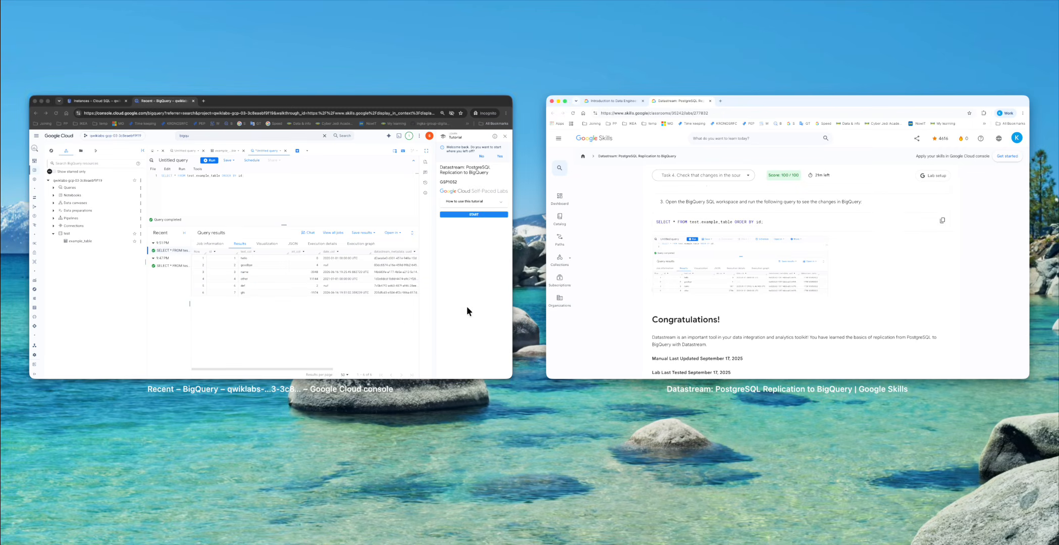
pyautogui.click(392, 306)
pyautogui.hotkey('ctrl', 'Down')
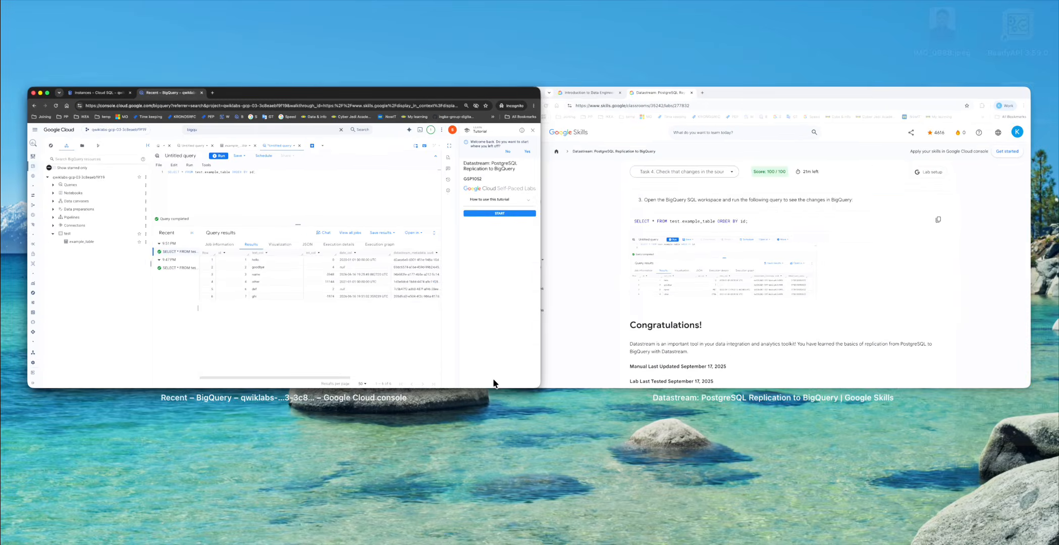
pyautogui.click(485, 359)
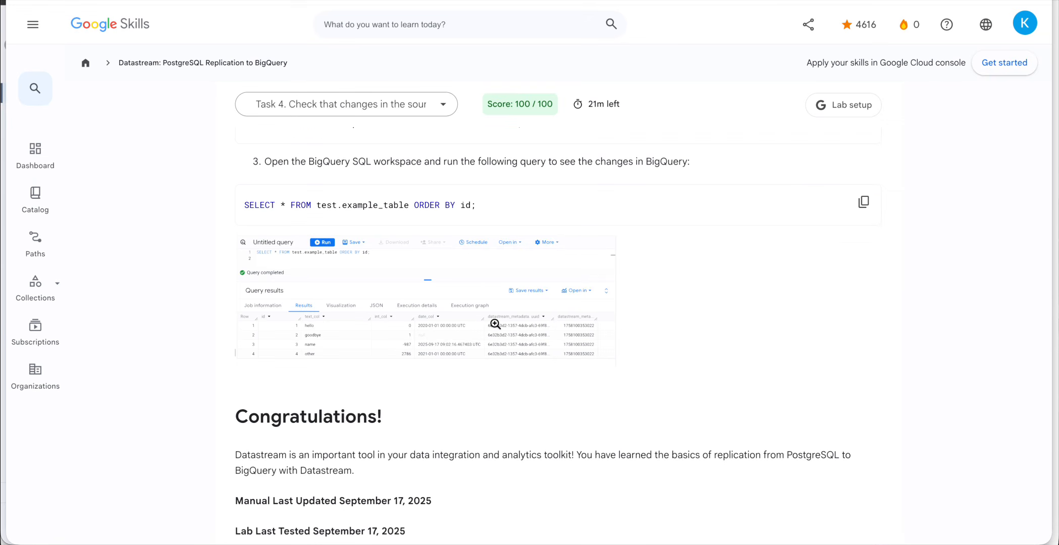
pyautogui.scroll(4, 496, 324)
pyautogui.scroll(1, 447, 328)
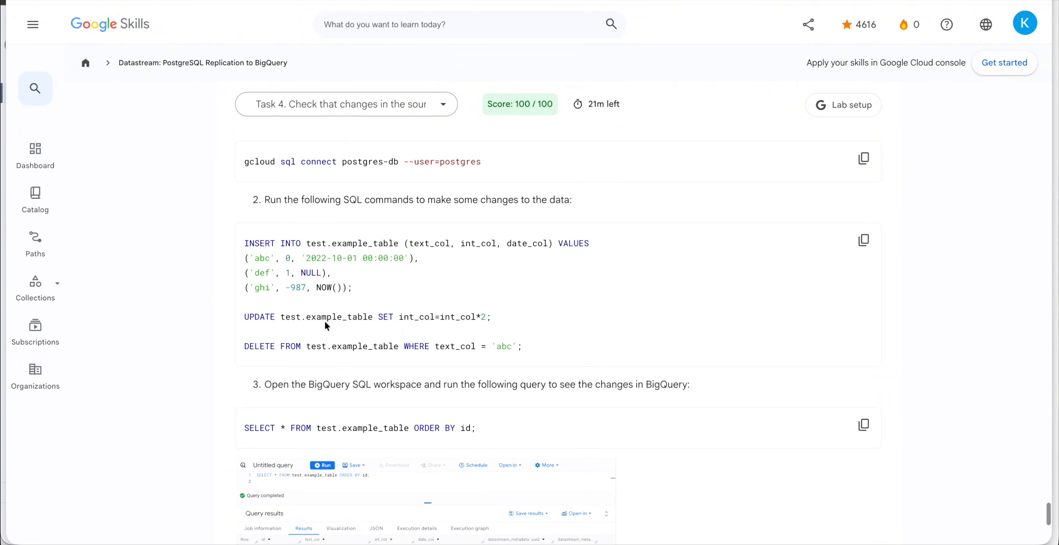
pyautogui.doubleClick(343, 317)
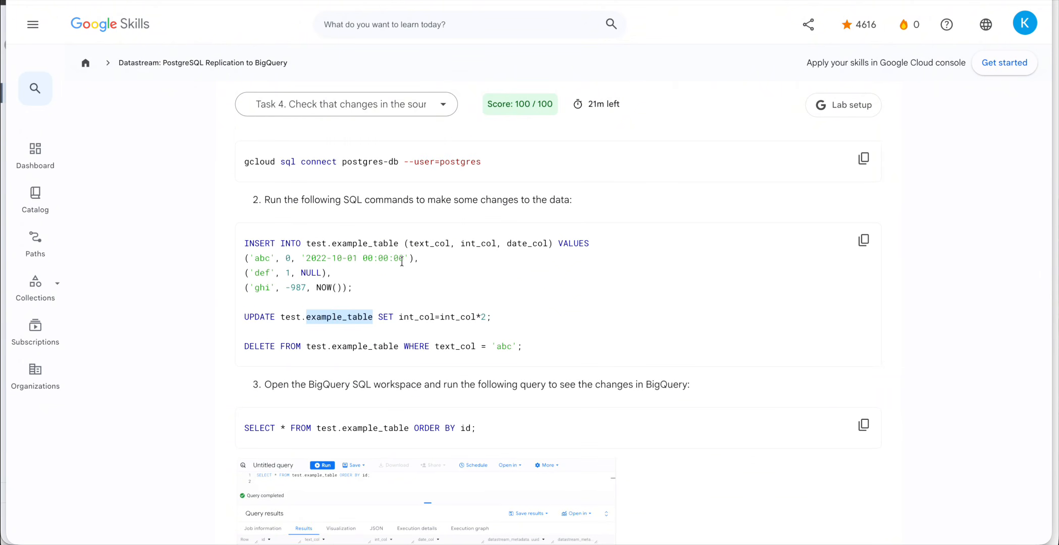
pyautogui.moveTo(253, 261); pyautogui.dragTo(341, 268)
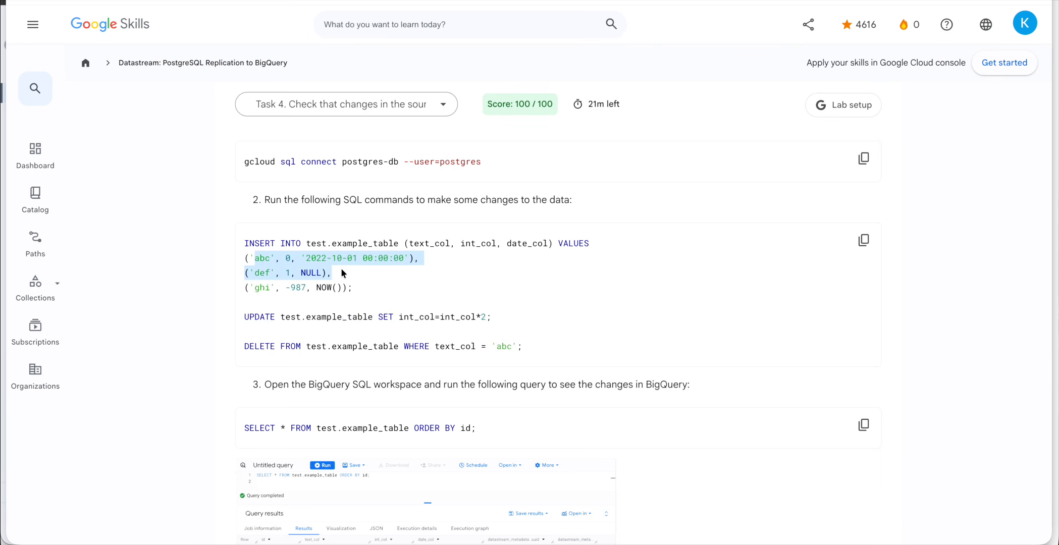
pyautogui.hotkey('ctrl', 'Up')
pyautogui.click(377, 312)
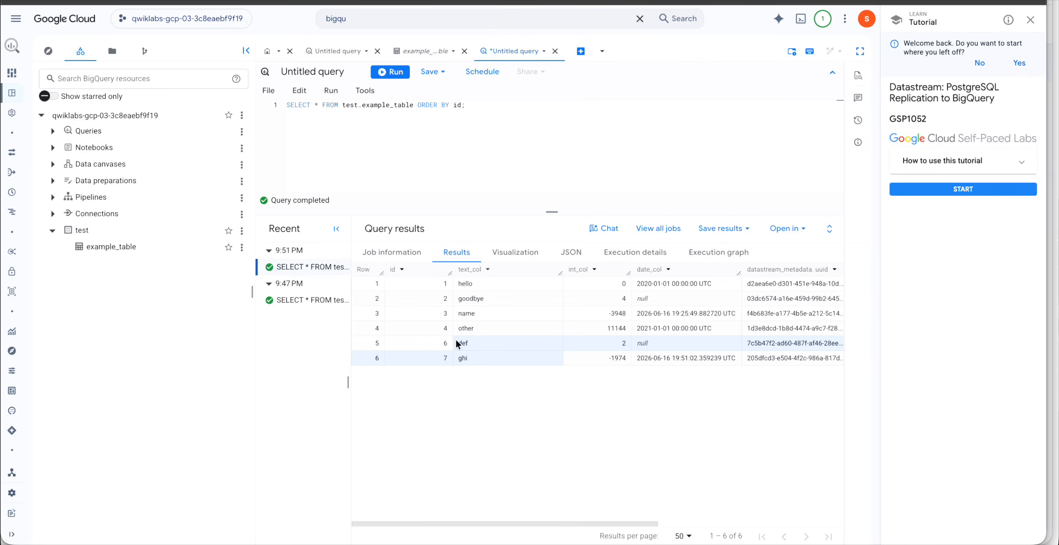
pyautogui.hotkey('ctrl', 'Down')
pyautogui.click(668, 260)
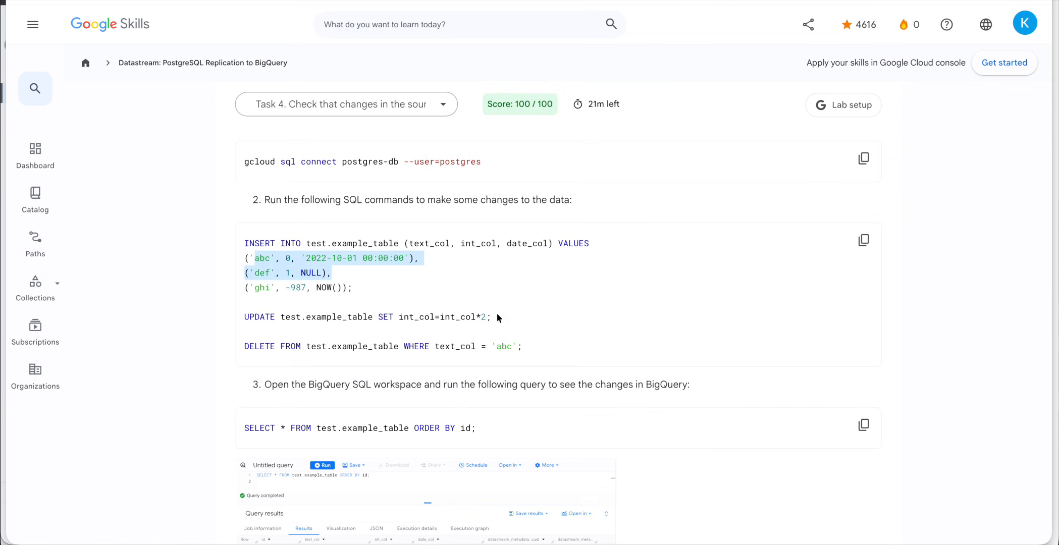
pyautogui.click(363, 302)
pyautogui.moveTo(255, 258); pyautogui.dragTo(265, 259)
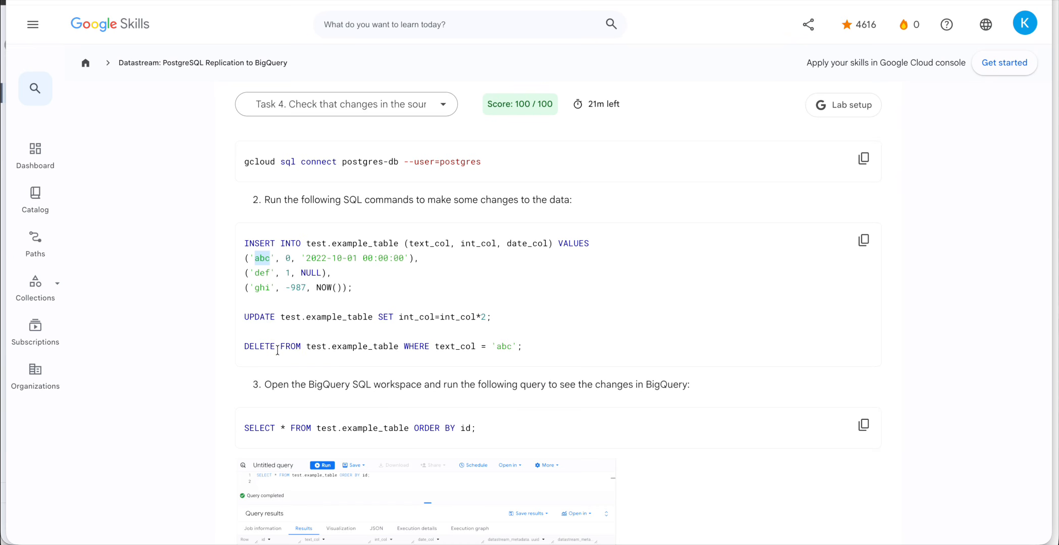
pyautogui.moveTo(470, 334); pyautogui.dragTo(576, 346)
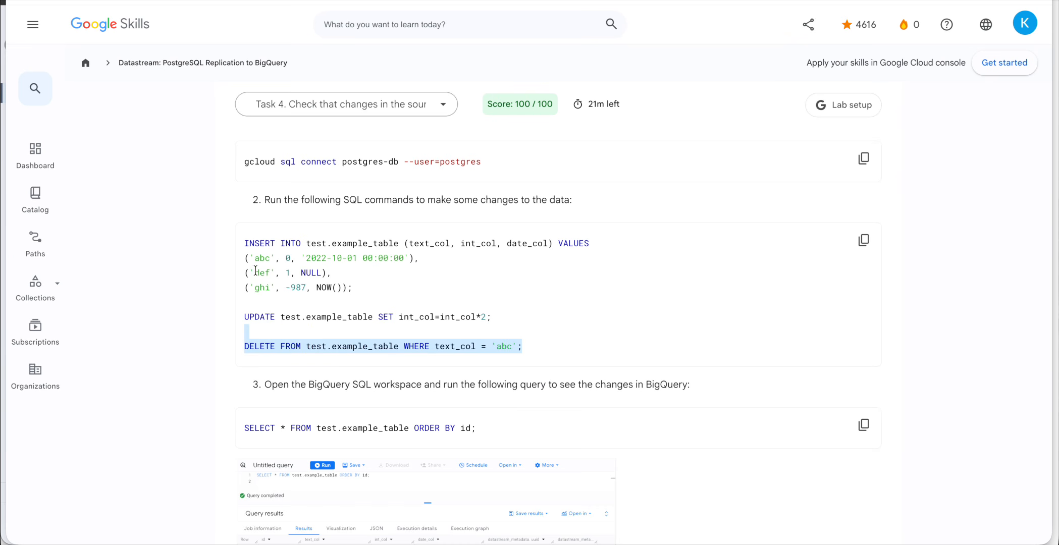
pyautogui.moveTo(252, 259); pyautogui.dragTo(381, 262)
pyautogui.moveTo(254, 274); pyautogui.dragTo(322, 287)
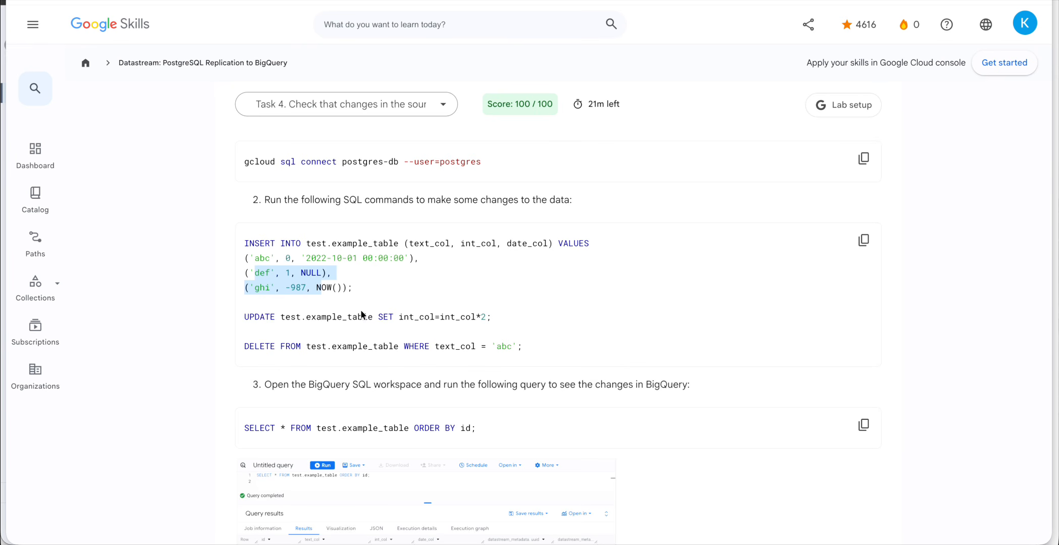
pyautogui.scroll(10, 360, 318)
pyautogui.scroll(-5, 359, 323)
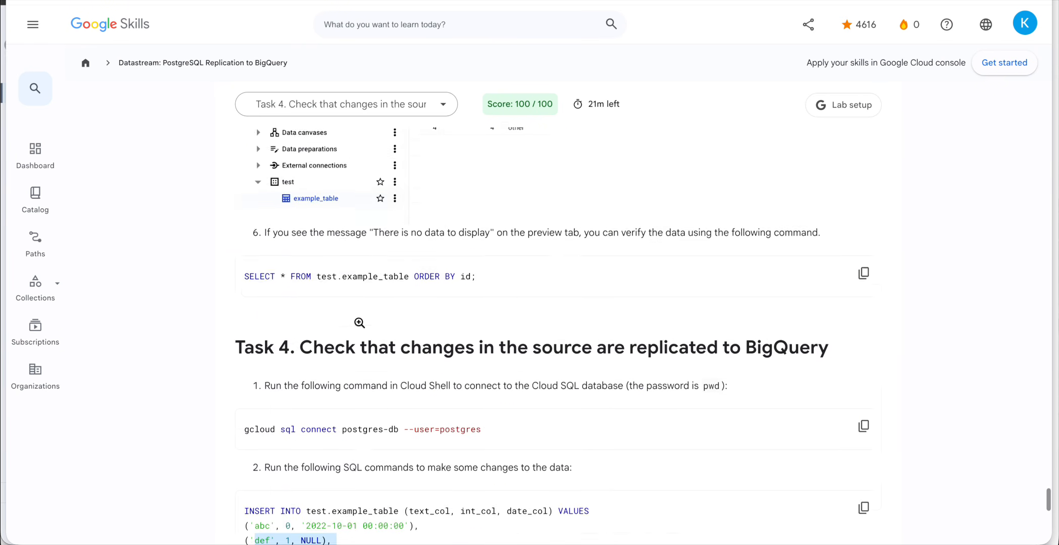
pyautogui.scroll(-4, 359, 323)
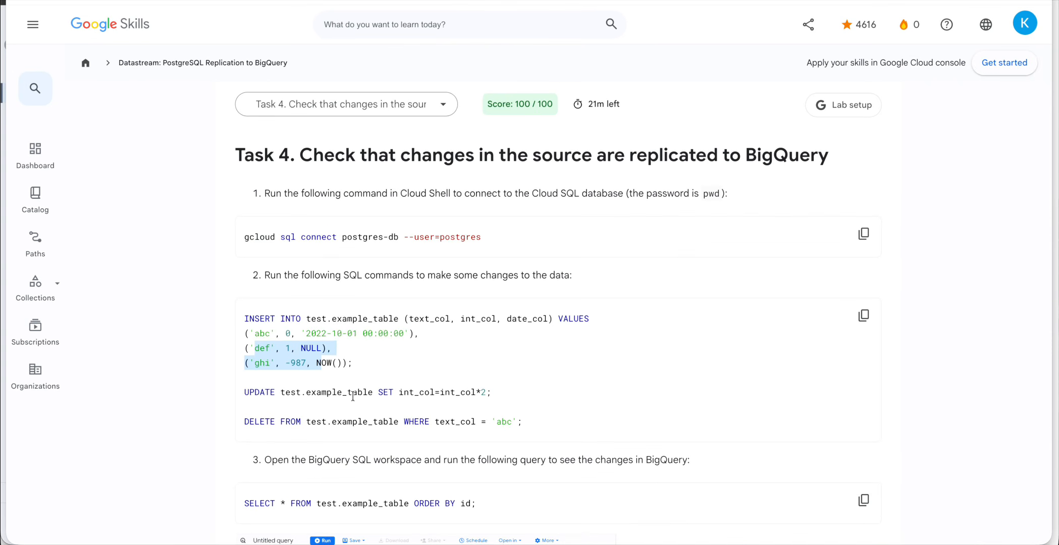
pyautogui.doubleClick(354, 393)
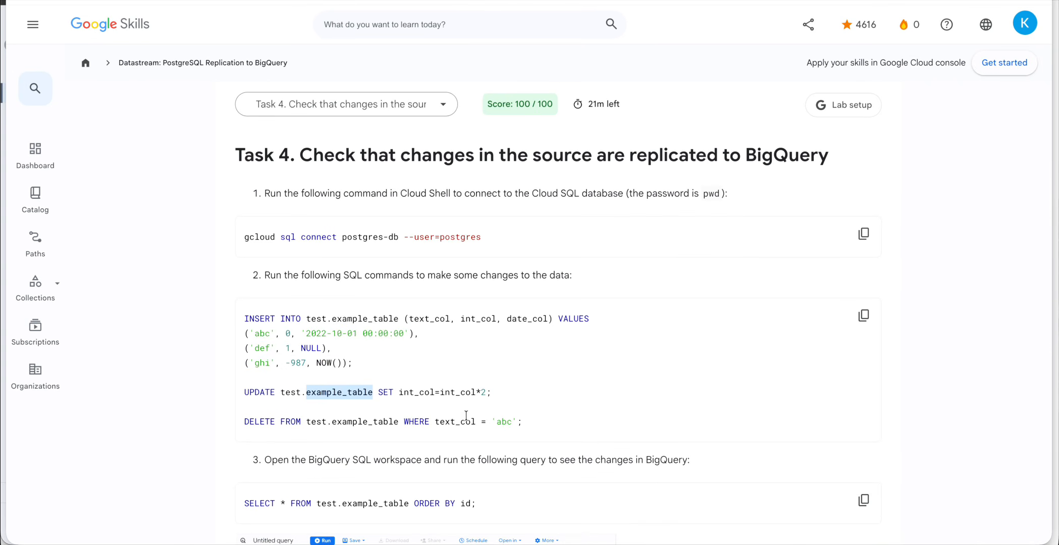
pyautogui.doubleClick(454, 393)
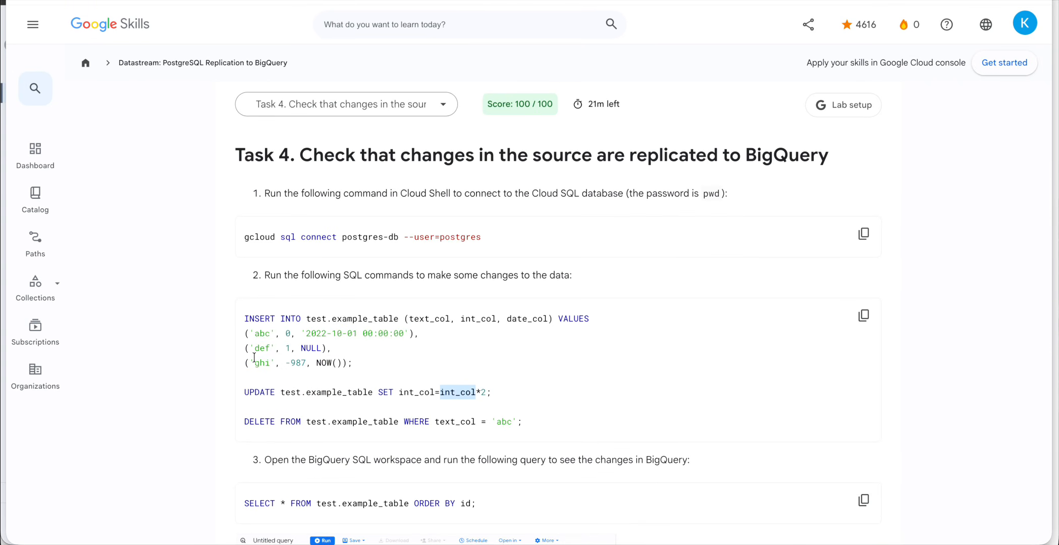
pyautogui.doubleClick(421, 394)
pyautogui.doubleClick(478, 320)
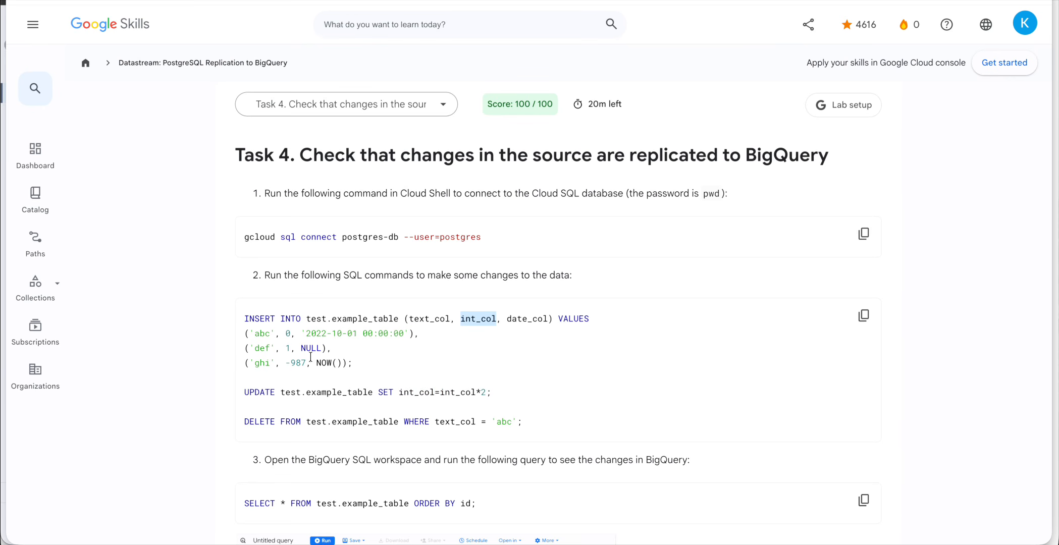
pyautogui.click(285, 333)
pyautogui.hotkey('ctrl', 'Up')
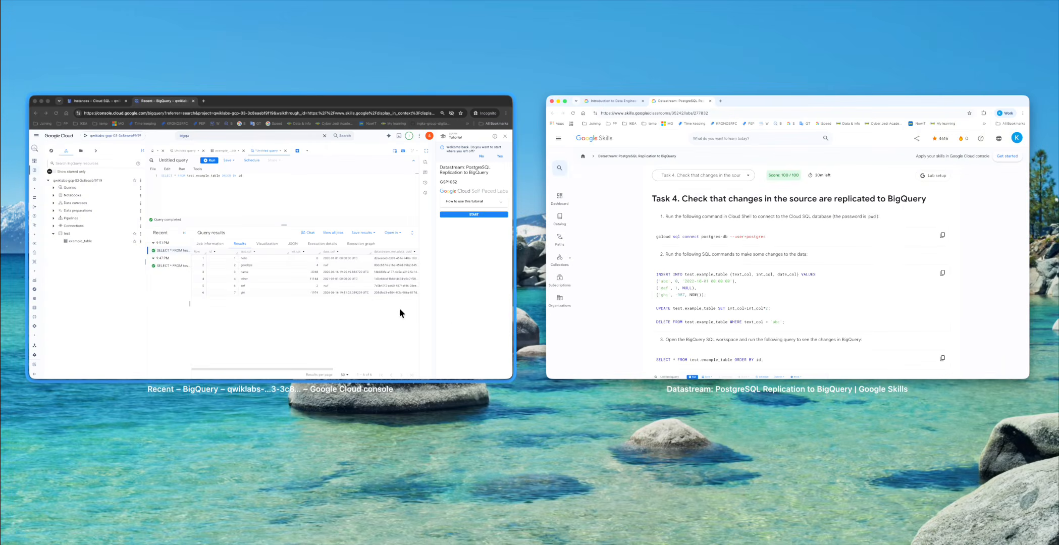
# Highlight BigQuery result rows 1–4 and the def and ghi rows.
pyautogui.click(400, 308)
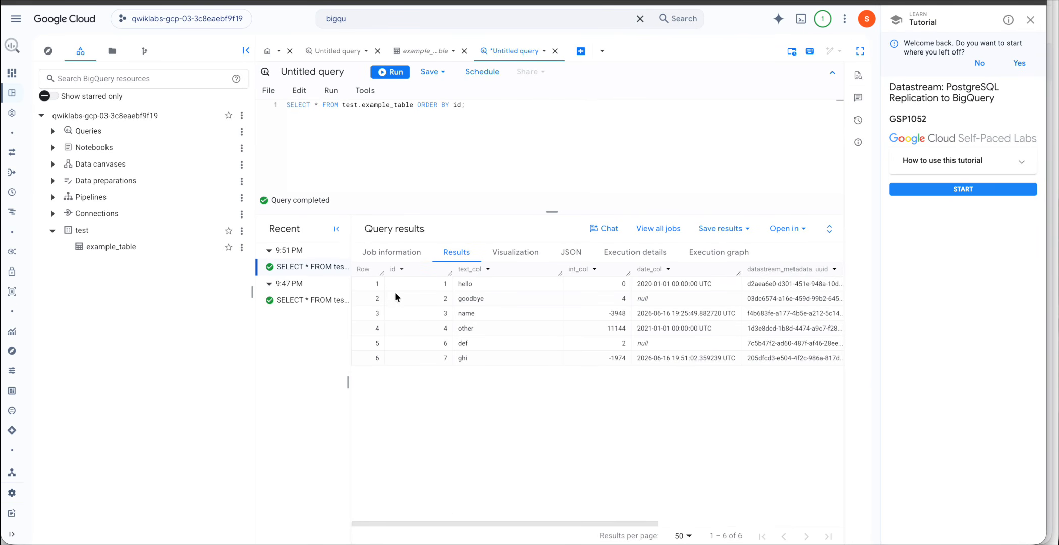
pyautogui.moveTo(476, 329); pyautogui.dragTo(455, 284)
pyautogui.moveTo(460, 345); pyautogui.dragTo(475, 359)
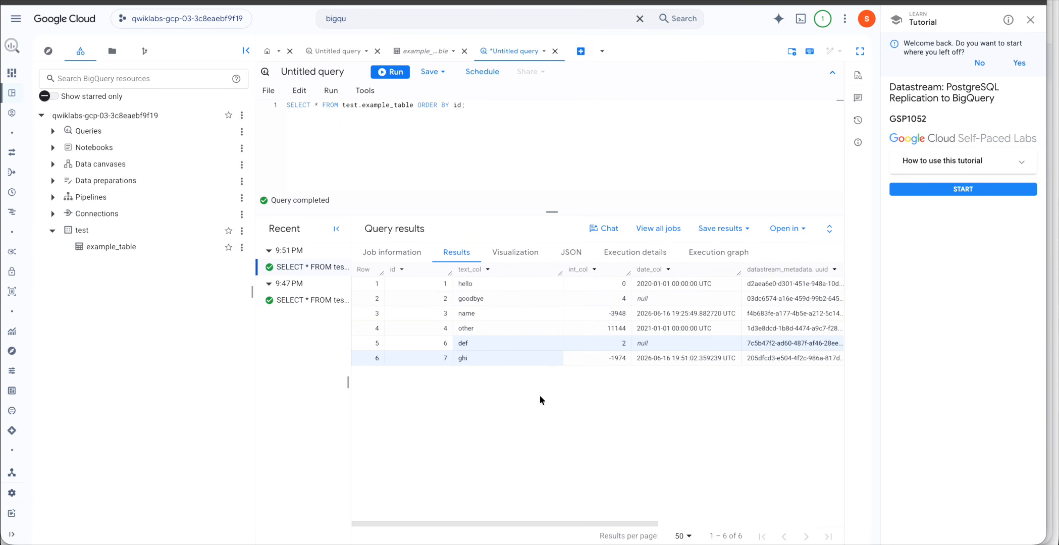
pyautogui.hotkey('ctrl', 'Up')
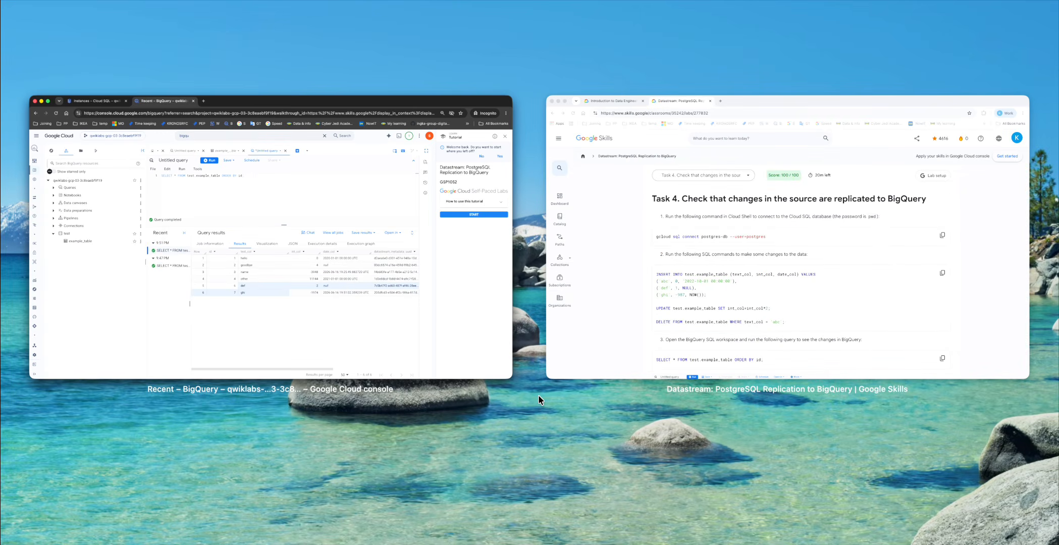
pyautogui.click(338, 314)
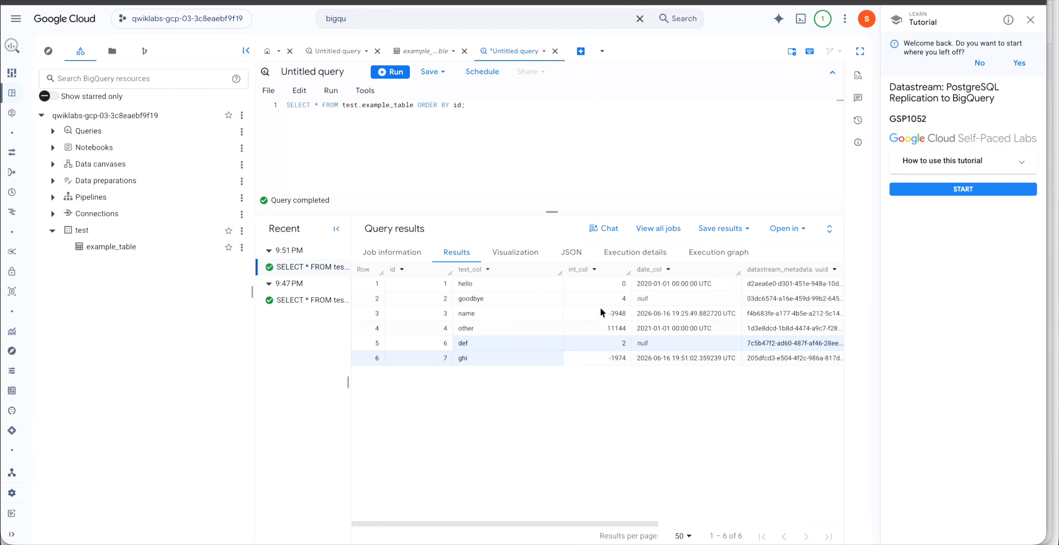
# Glance at the lab instructions, then go to the Cloud SQL Instances tab with Cloud Shell.
pyautogui.hotkey('ctrl', 'Up')
pyautogui.click(730, 277)
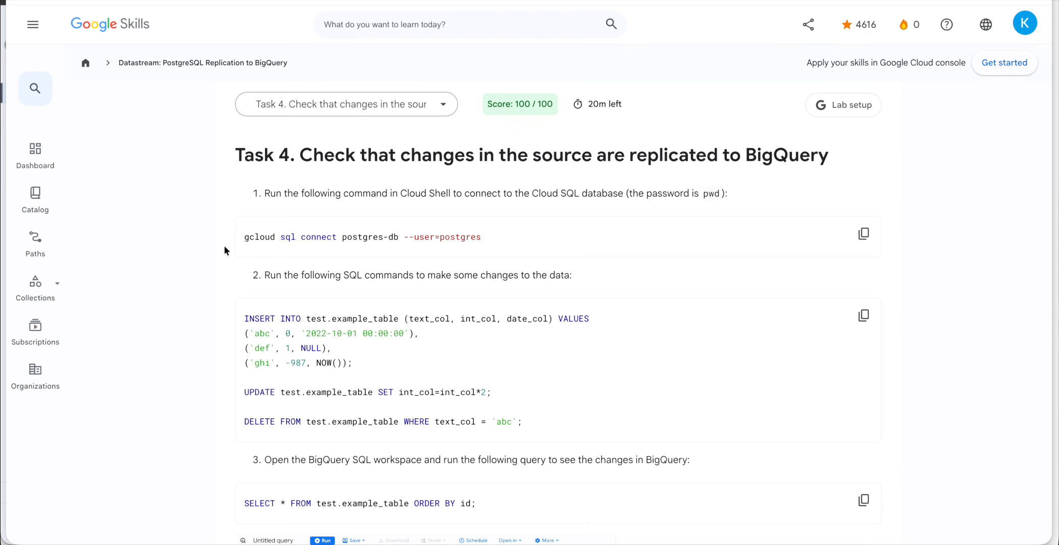
pyautogui.hotkey('ctrl', 'Up')
pyautogui.click(254, 245)
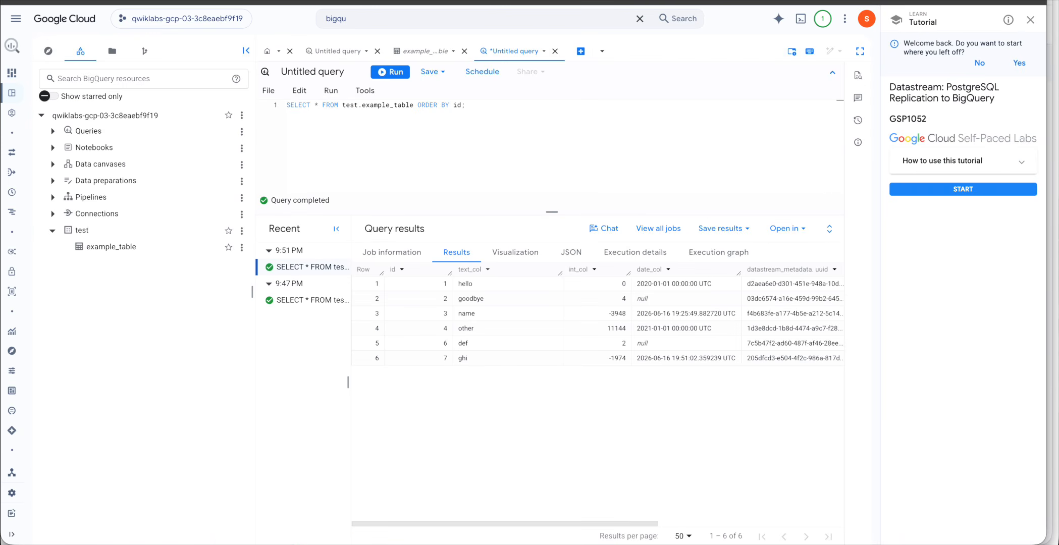
pyautogui.hotkey('ctrl', 'shift', 'Tab')
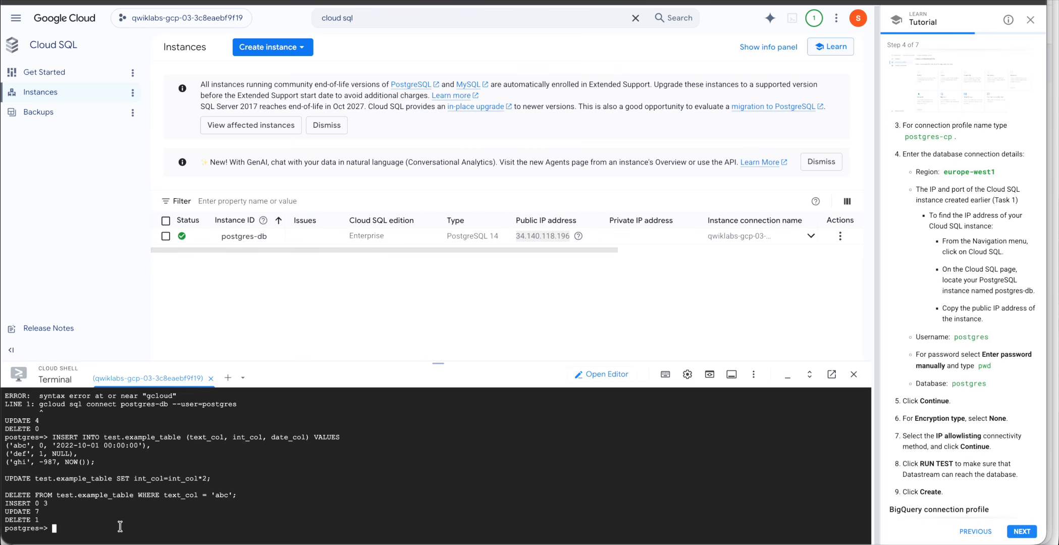
# Paste and run the INSERT, UPDATE and DELETE statements at the postgres-db psql prompt.
pyautogui.press('super+v')
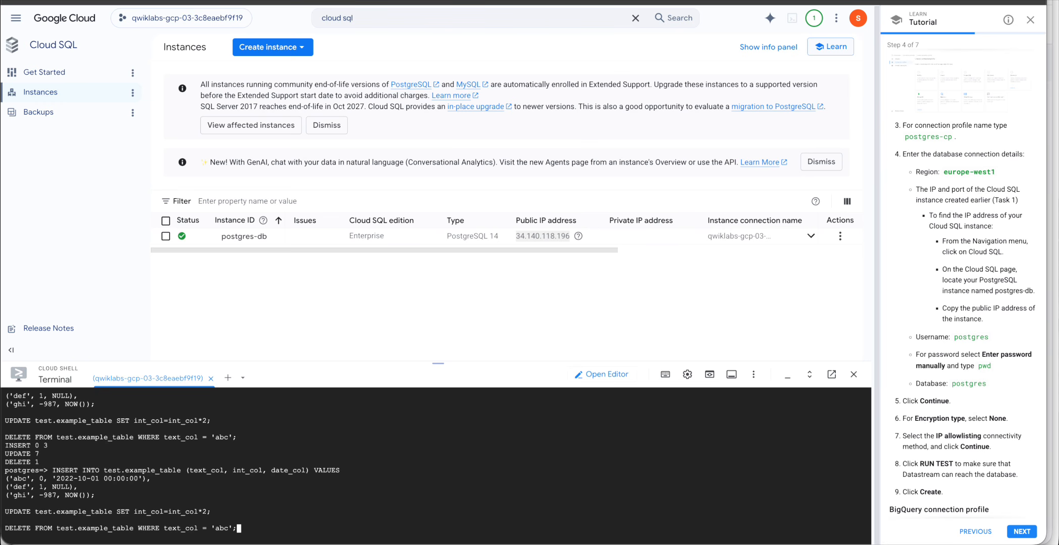
pyautogui.press('Return')
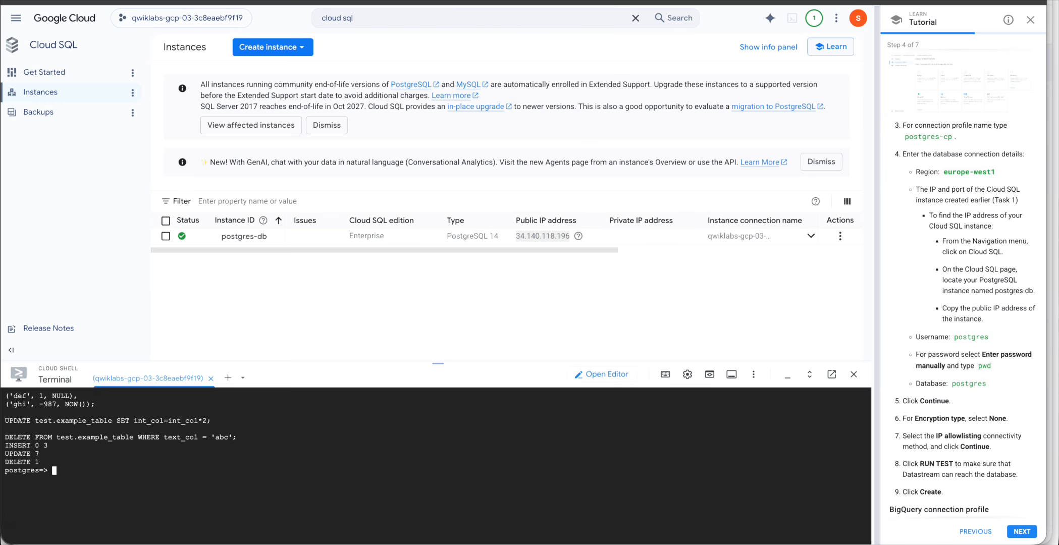
pyautogui.hotkey('ctrl', 'Up')
pyautogui.click(310, 255)
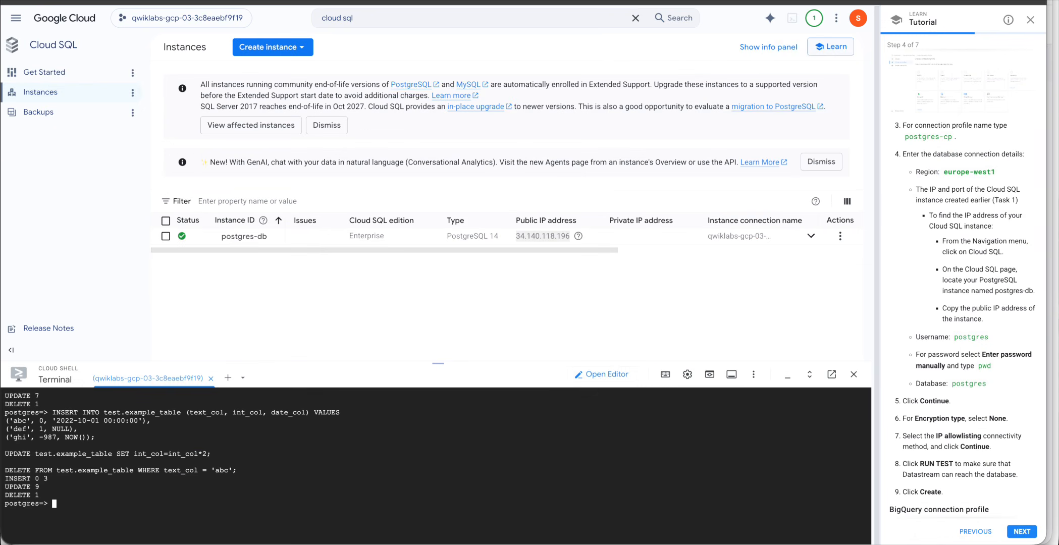
# Dismiss the cost-control tip and rerun the BigQuery query, now showing eight rows with def and ghi.
pyautogui.hotkey('ctrl', 'Tab')
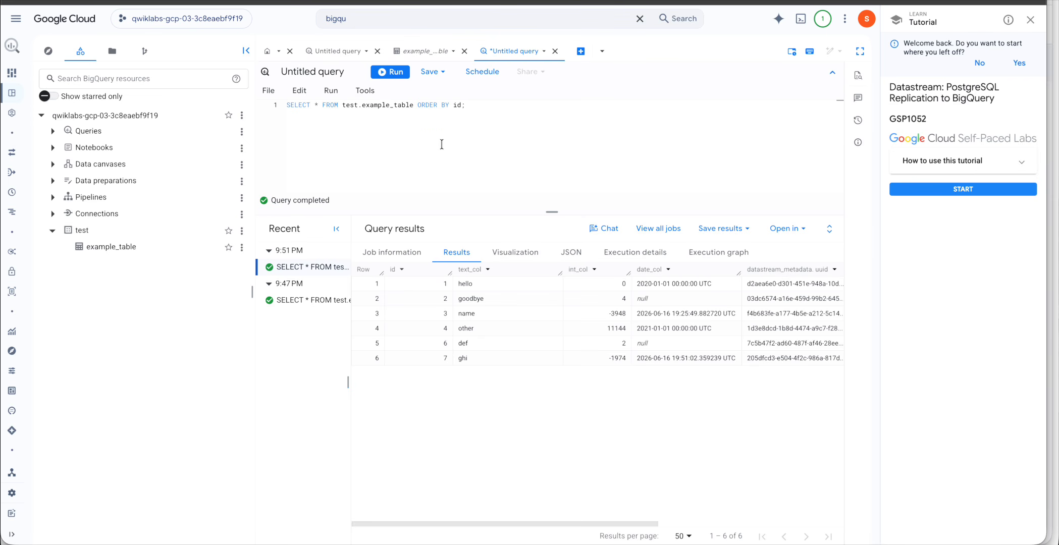
pyautogui.click(391, 72)
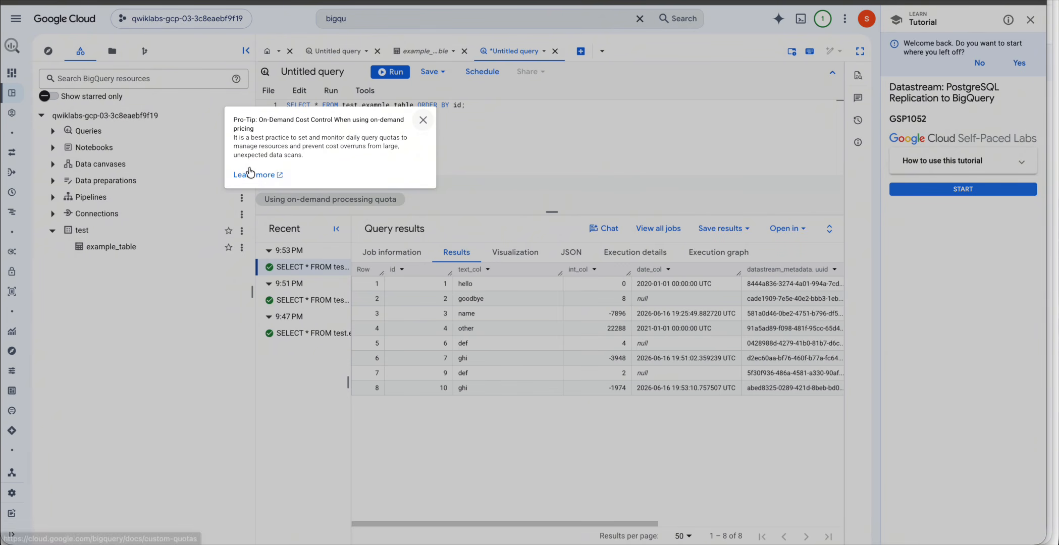
pyautogui.click(423, 120)
pyautogui.click(390, 71)
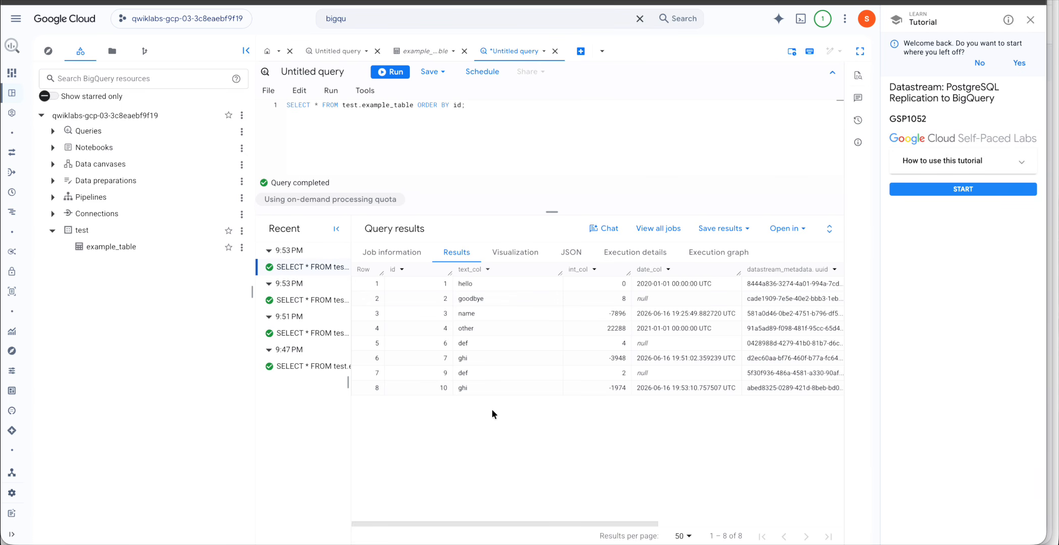
pyautogui.hotkey('ctrl', 'Up')
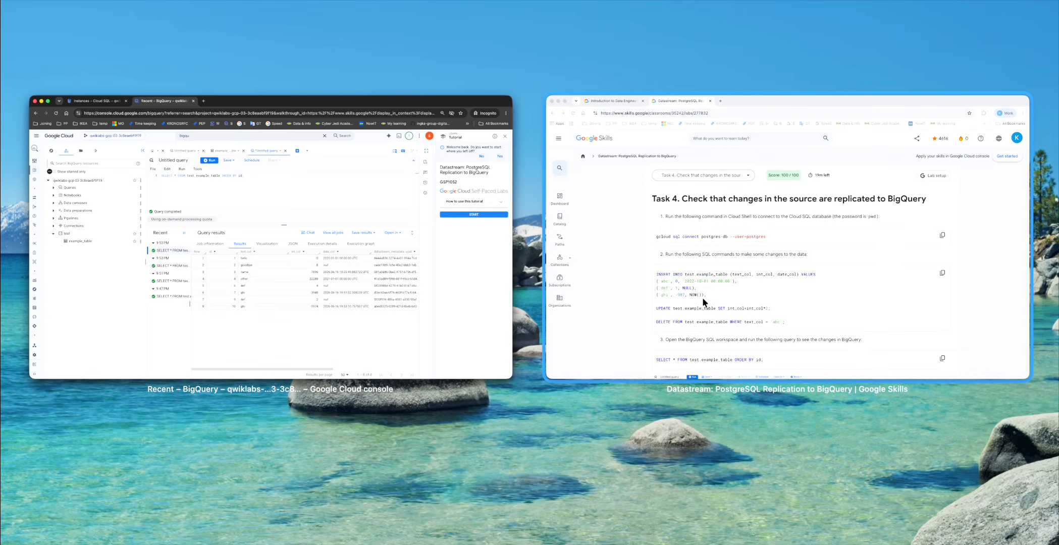
pyautogui.click(703, 297)
pyautogui.scroll(-7, 597, 293)
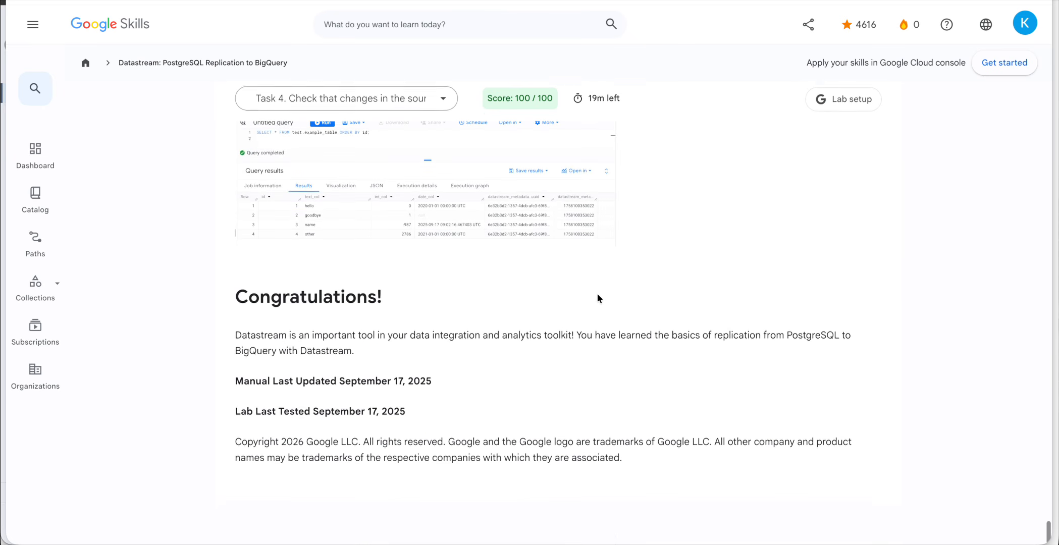
pyautogui.scroll(2, 597, 298)
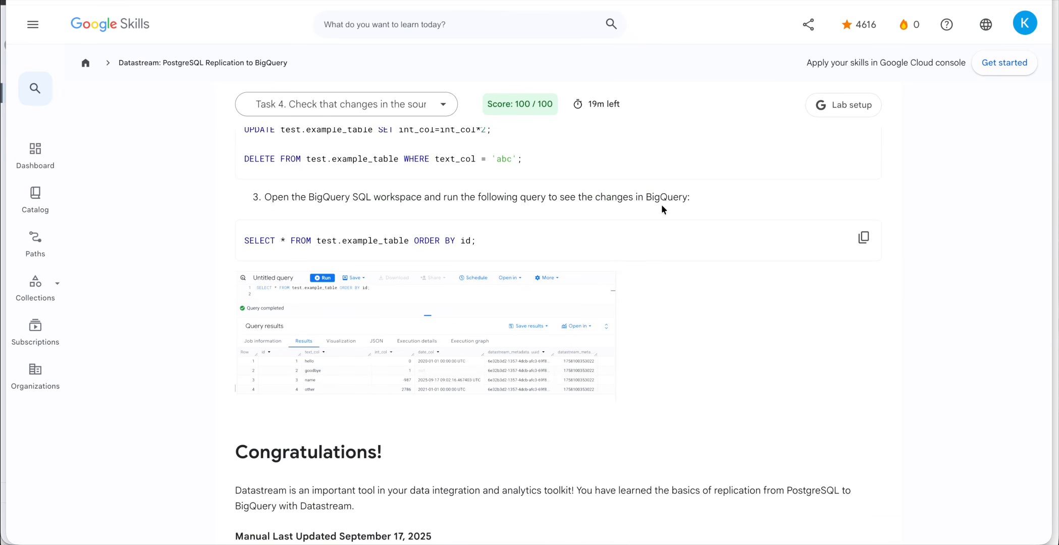
pyautogui.scroll(-3, 661, 205)
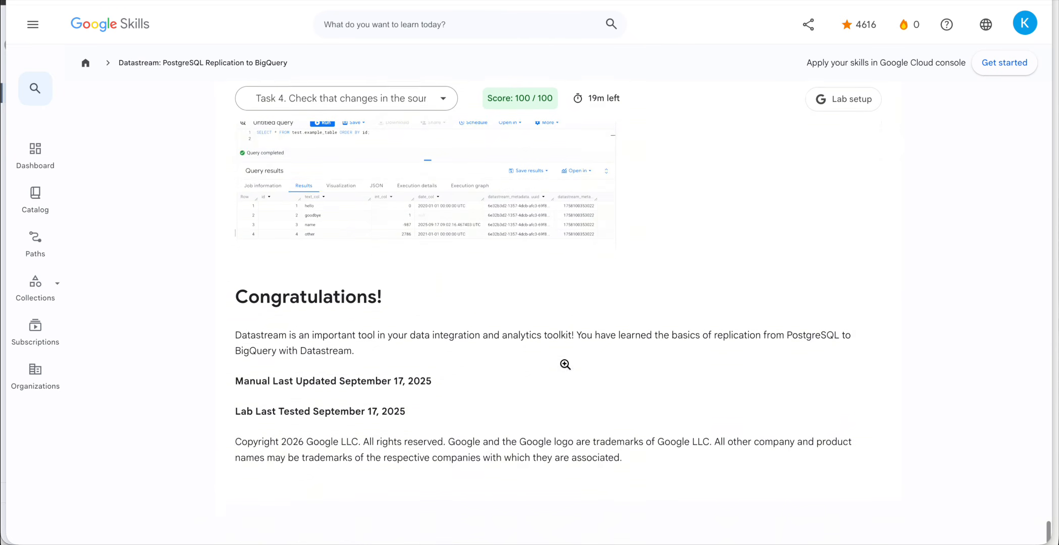
pyautogui.moveTo(242, 292); pyautogui.dragTo(420, 299)
pyautogui.scroll(3, 421, 300)
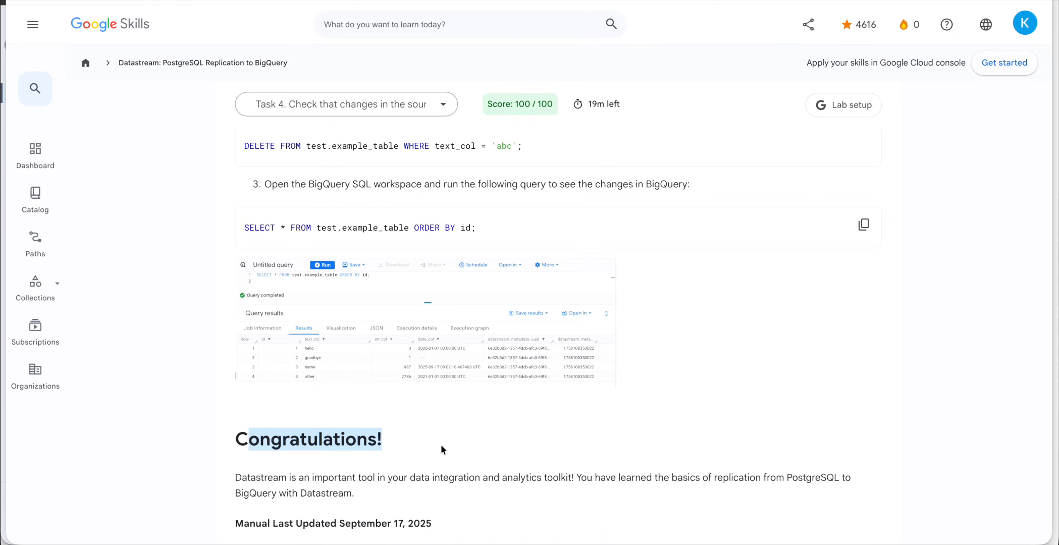
pyautogui.hotkey('ctrl', 'Up')
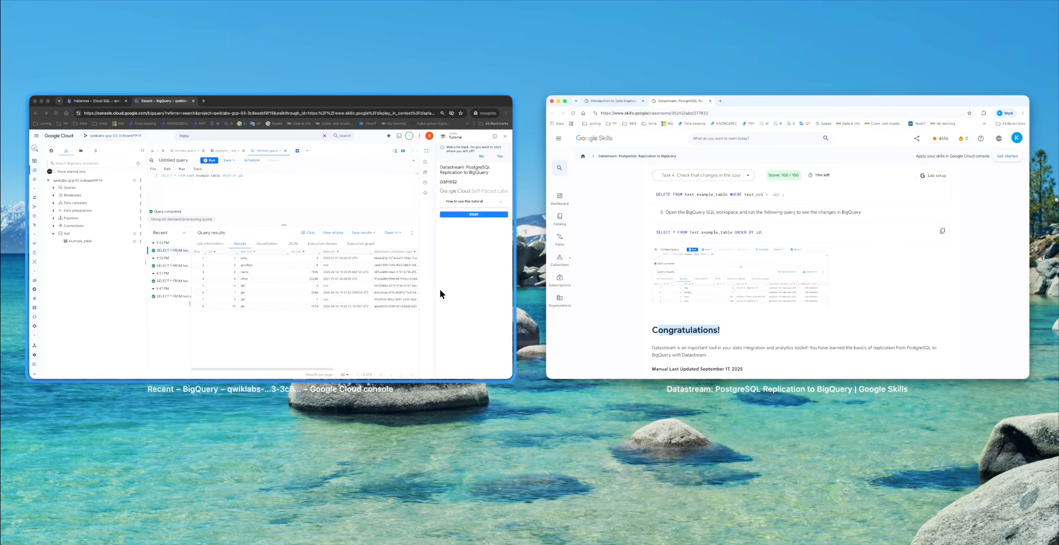
# Leave the lab tutorial, close the BigQuery tab confirming Leave, and close the Cloud Shell session.
pyautogui.click(394, 279)
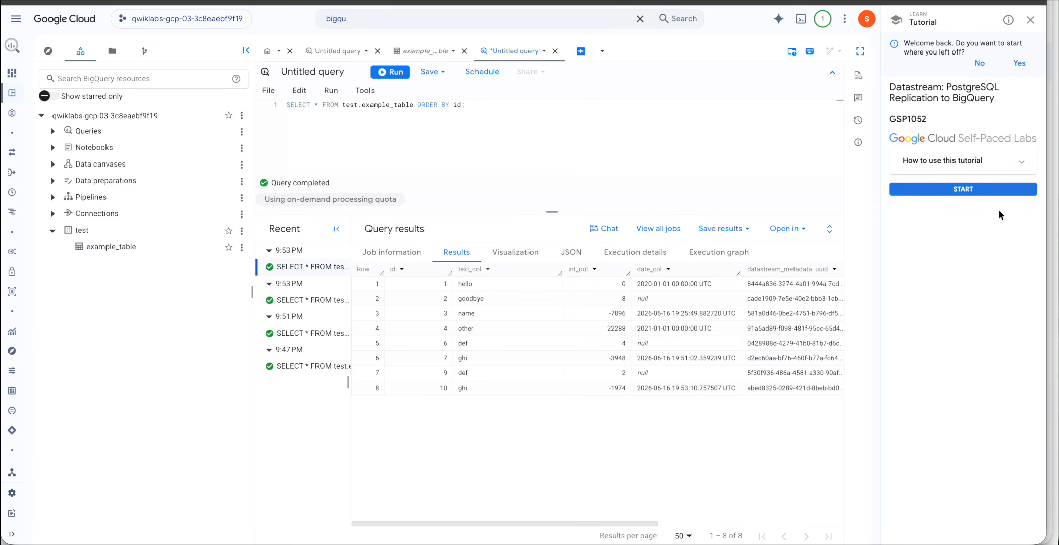
pyautogui.click(1031, 20)
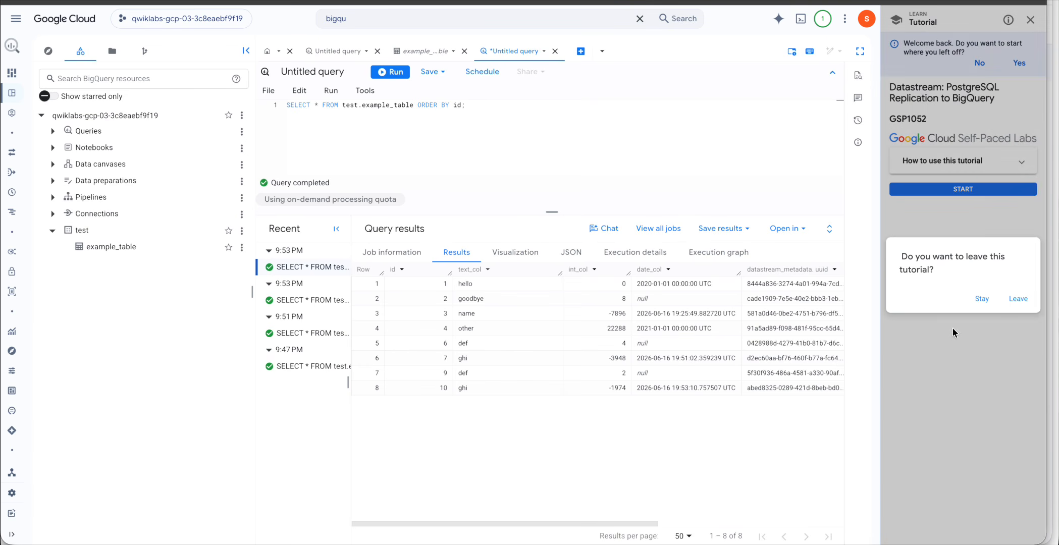
pyautogui.click(1017, 300)
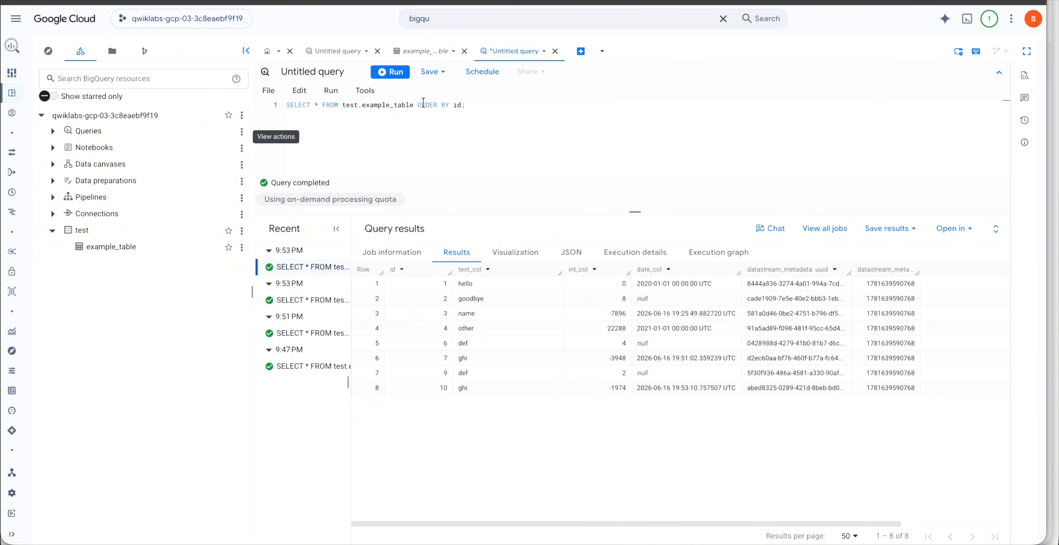
pyautogui.press('super+w')
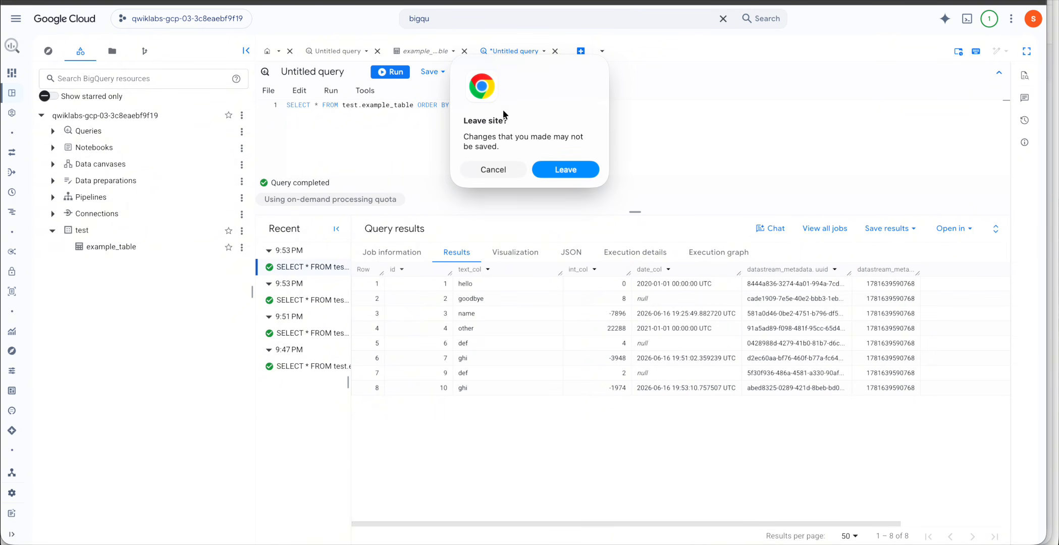
pyautogui.click(560, 172)
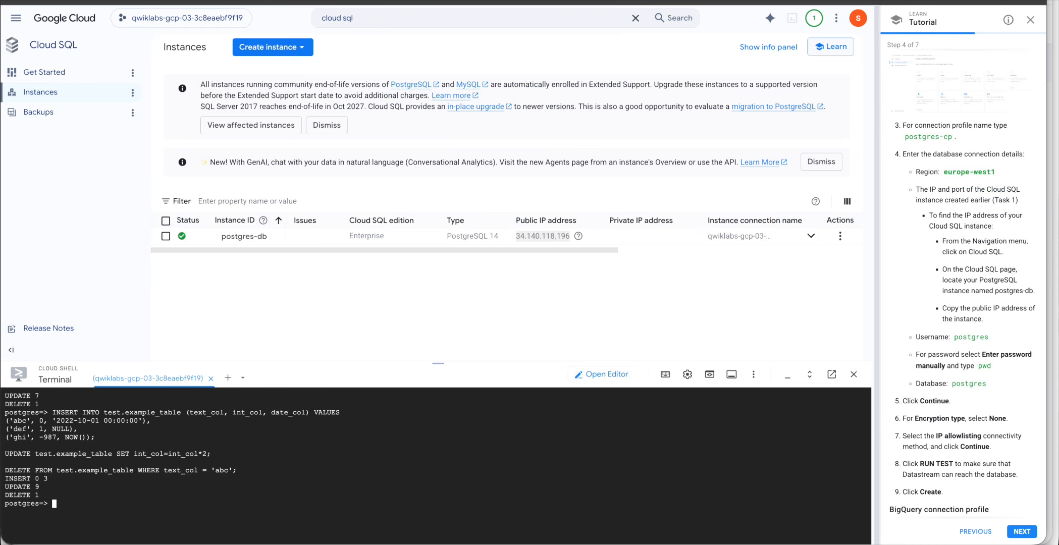
pyautogui.click(855, 375)
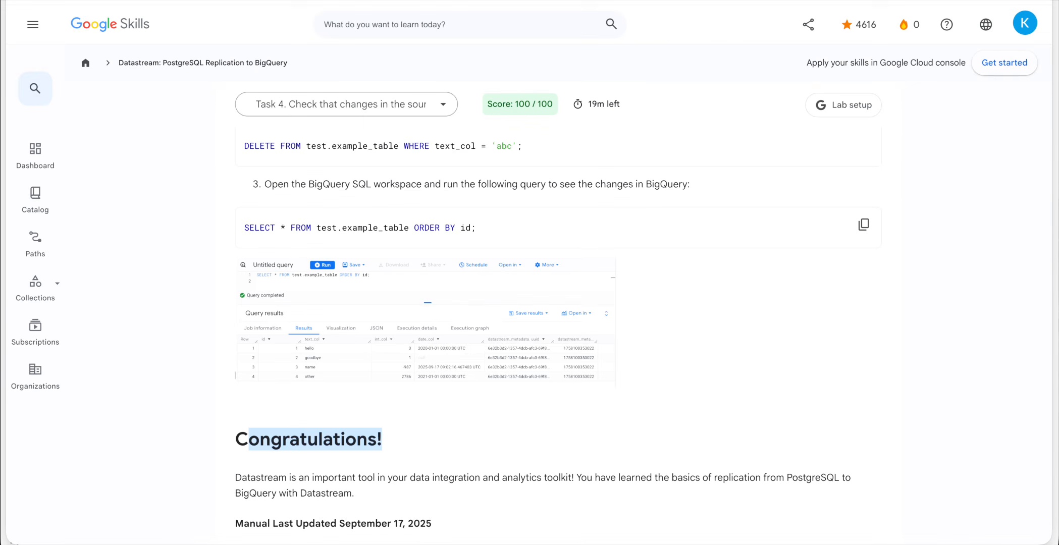
# End the lab with End and End Lab, then submit a five-star survey rating.
pyautogui.scroll(20, 693, 360)
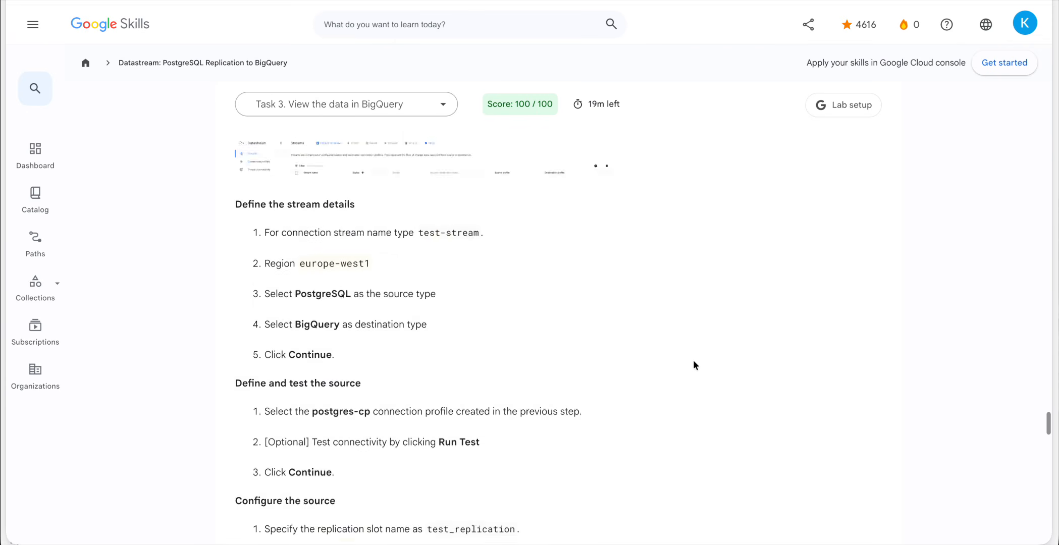
pyautogui.scroll(10, 693, 360)
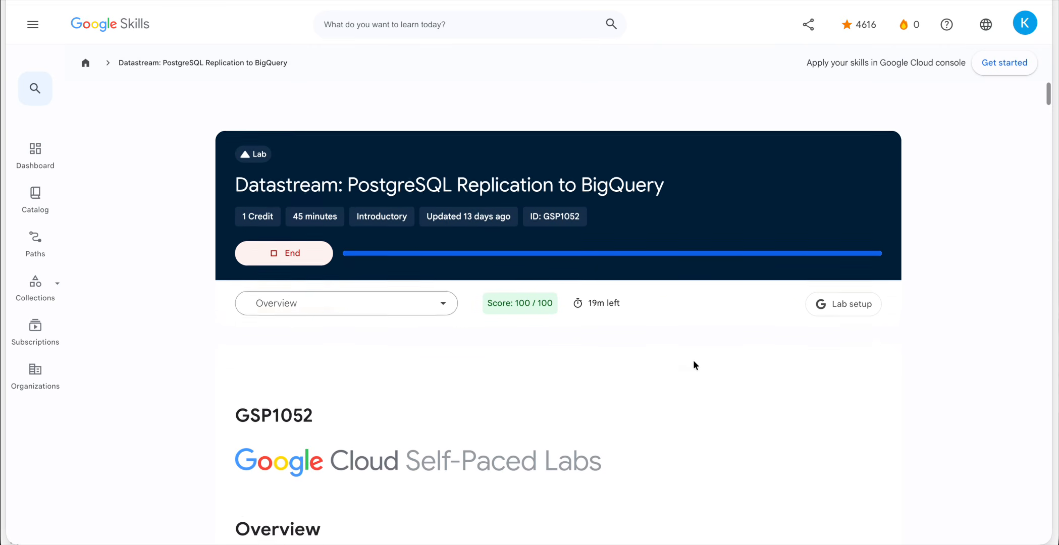
pyautogui.click(283, 234)
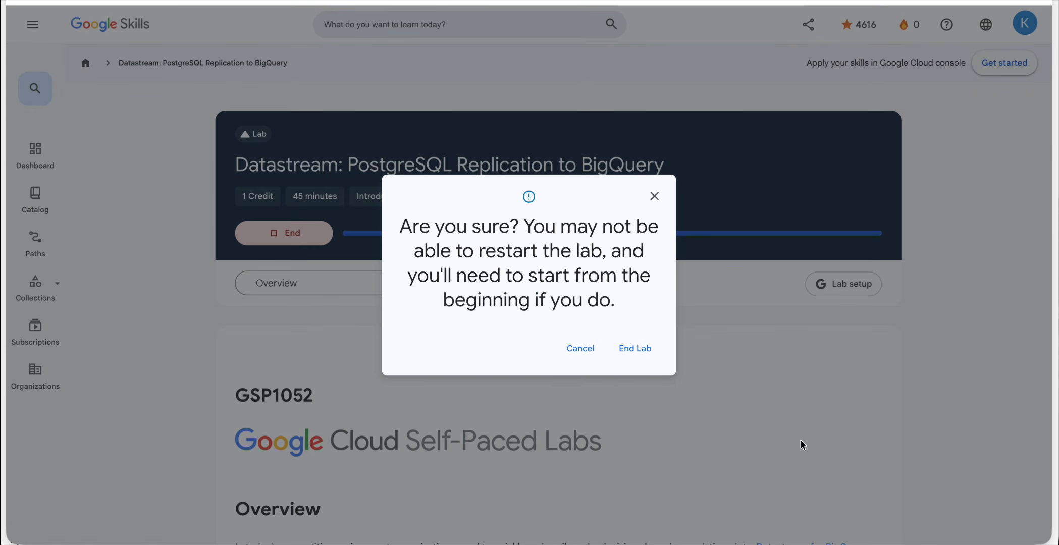
pyautogui.click(639, 350)
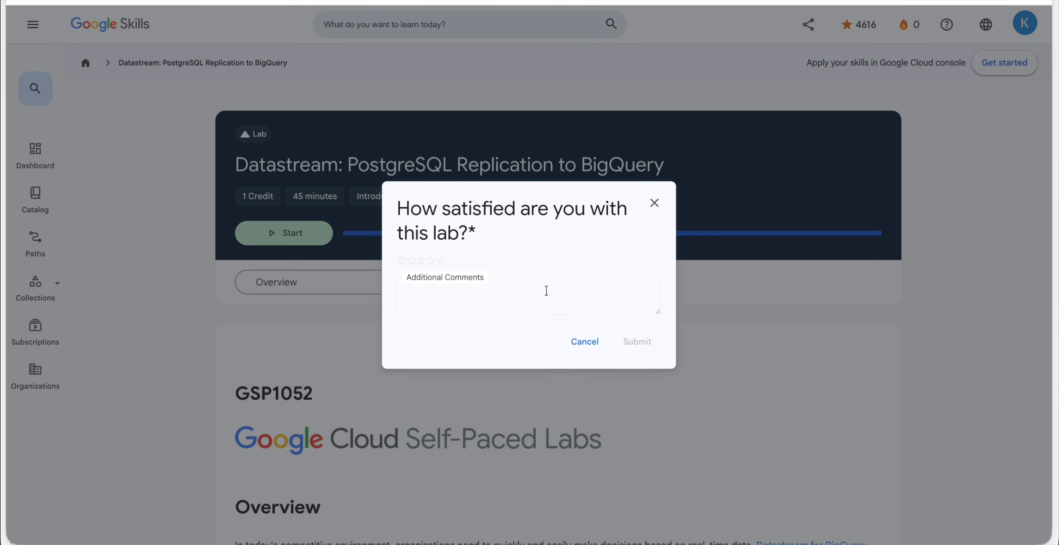
pyautogui.click(441, 260)
pyautogui.click(643, 342)
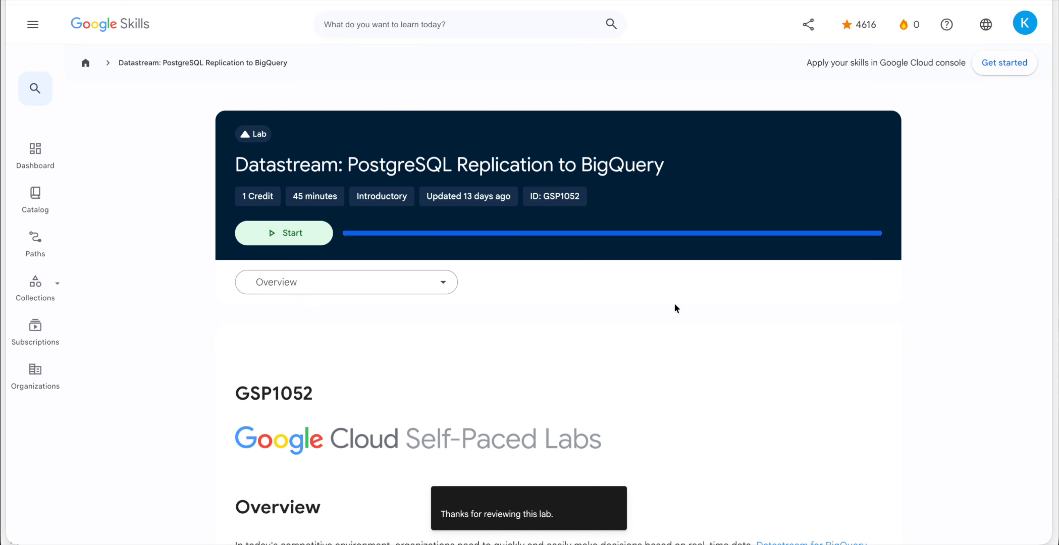
pyautogui.click(624, 544)
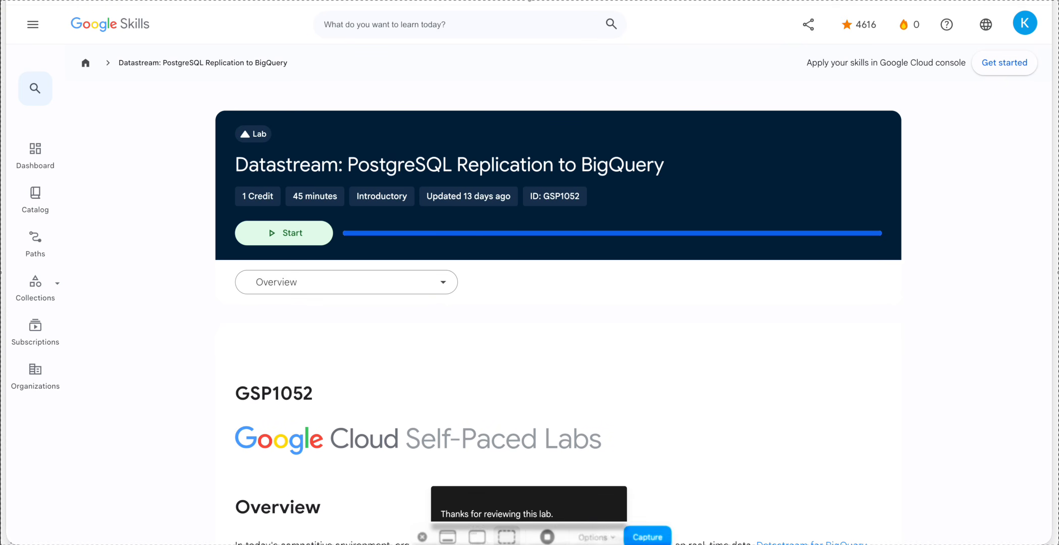